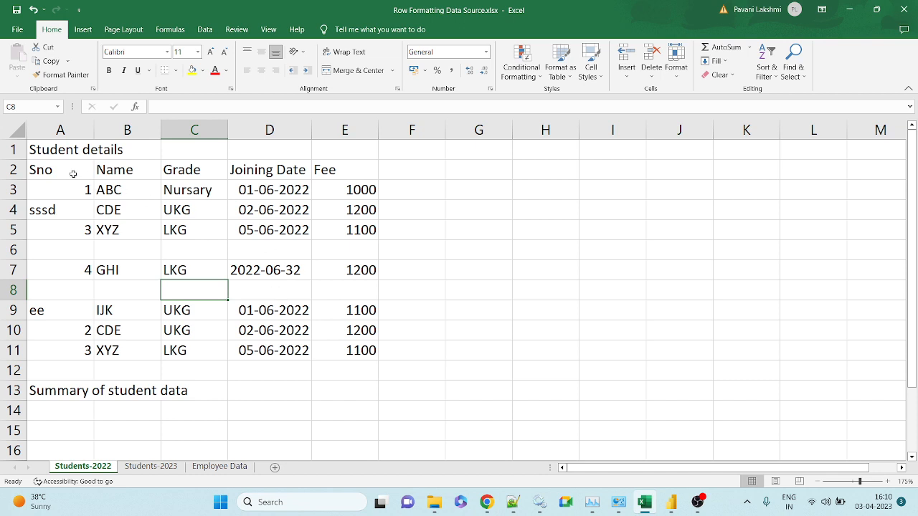
- Review the title and header rows of the Students-2022 sheet and widen column A to fit the Student details title
left_click_drag(72, 172, 344, 171)
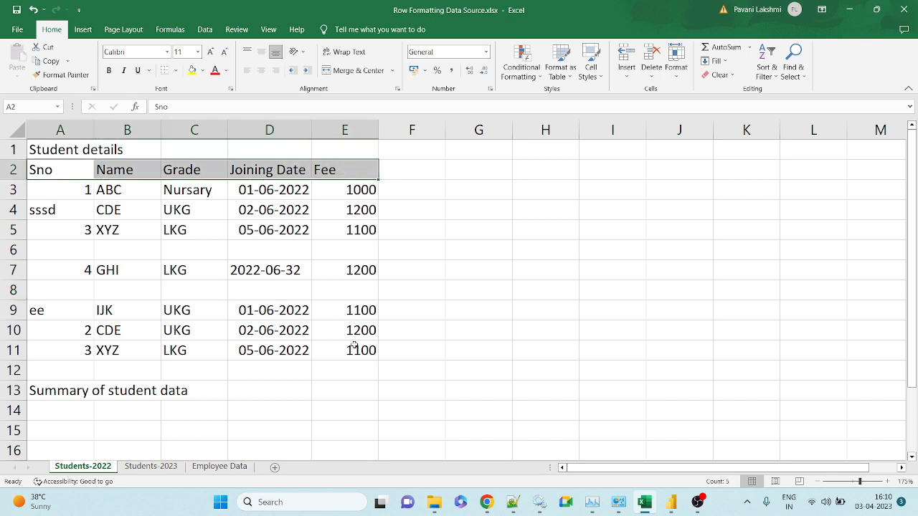
left_click(20, 148)
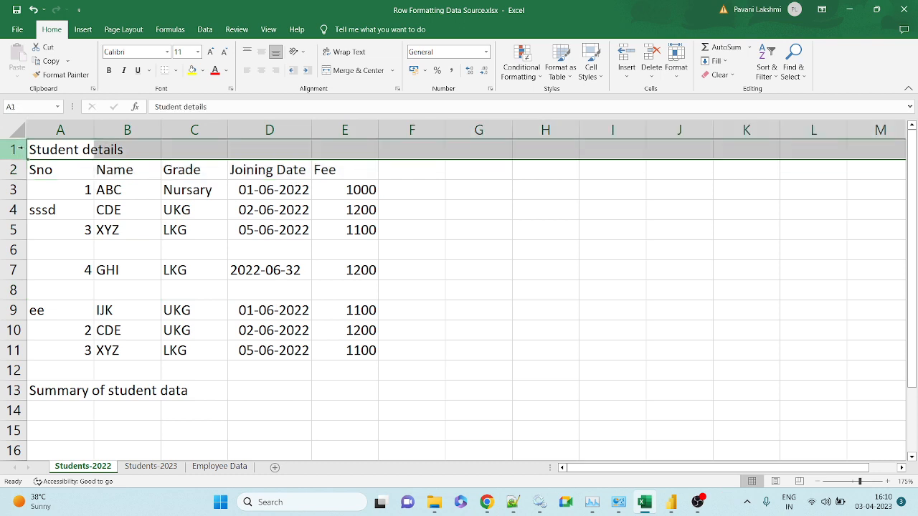
left_click(69, 153)
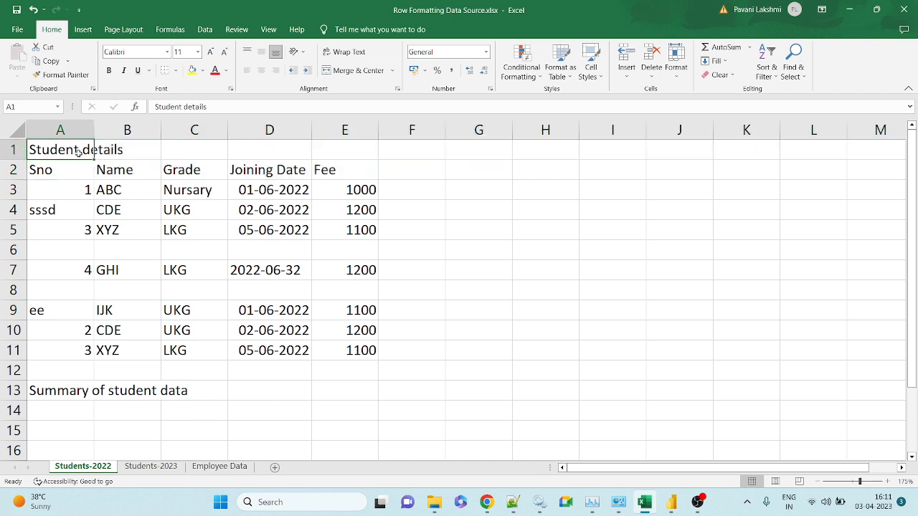
left_click(111, 151)
left_click(220, 151)
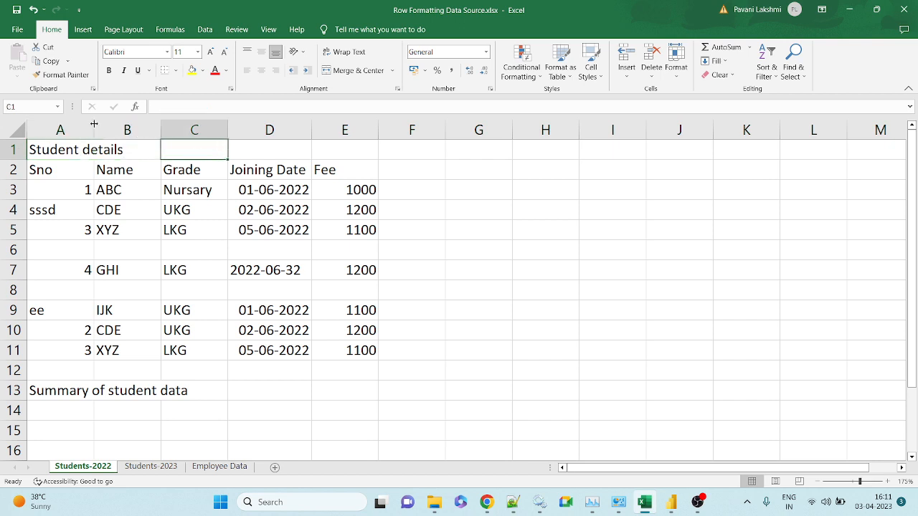
left_click_drag(94, 124, 192, 124)
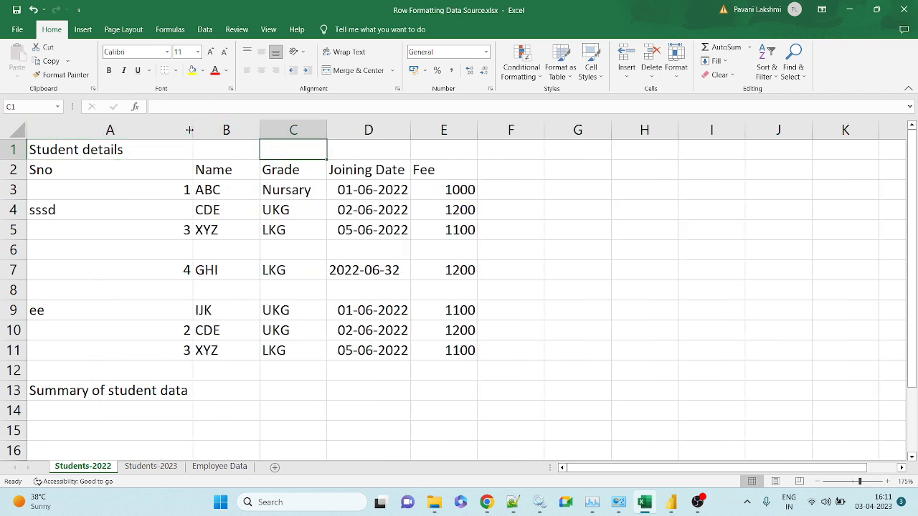
left_click_drag(192, 131, 141, 132)
- Examine the header row and the student table in A2:E11 of the Students-2022 sheet
left_click(12, 170)
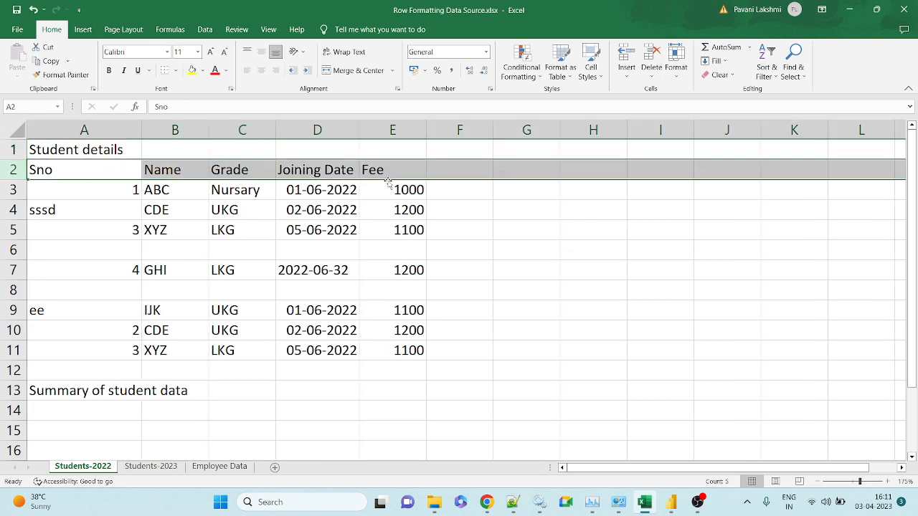
left_click_drag(102, 172, 391, 350)
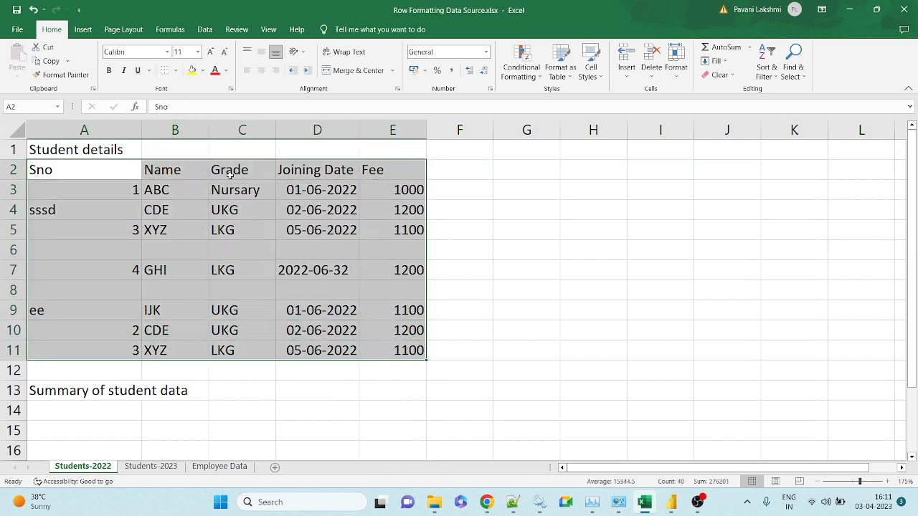
left_click(267, 198)
left_click(326, 195)
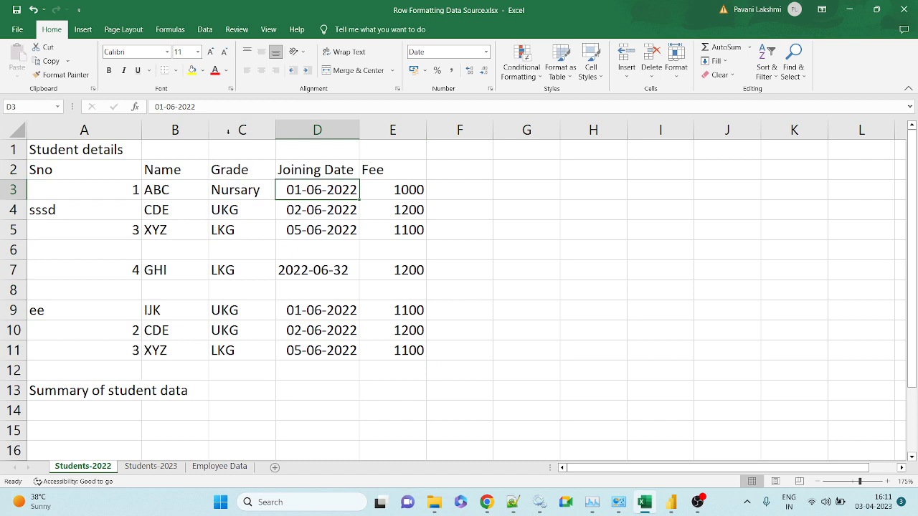
left_click_drag(66, 158, 395, 350)
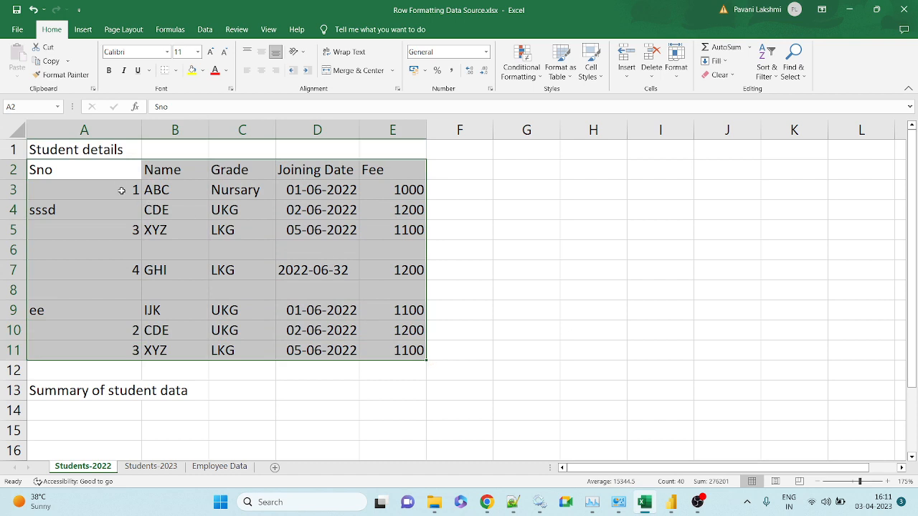
- Check the Sno column for entries that are text instead of numbers
left_click_drag(121, 174, 129, 352)
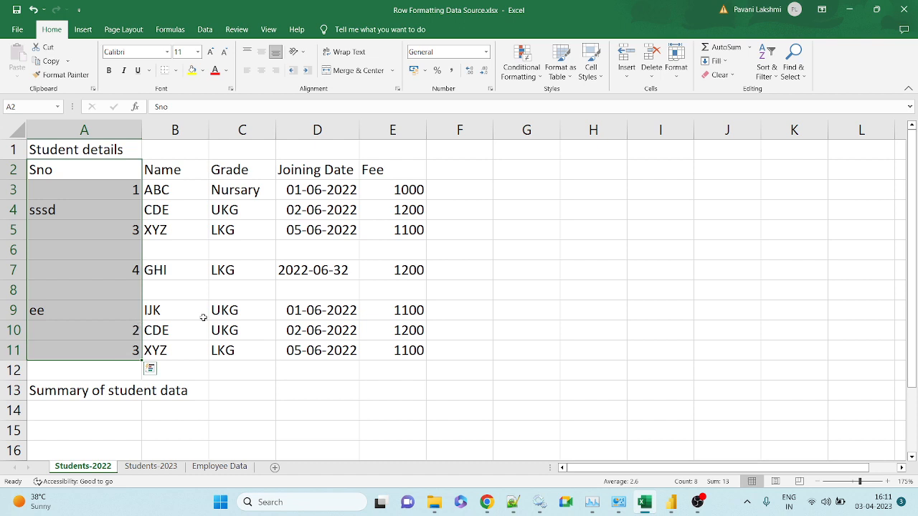
left_click(128, 189)
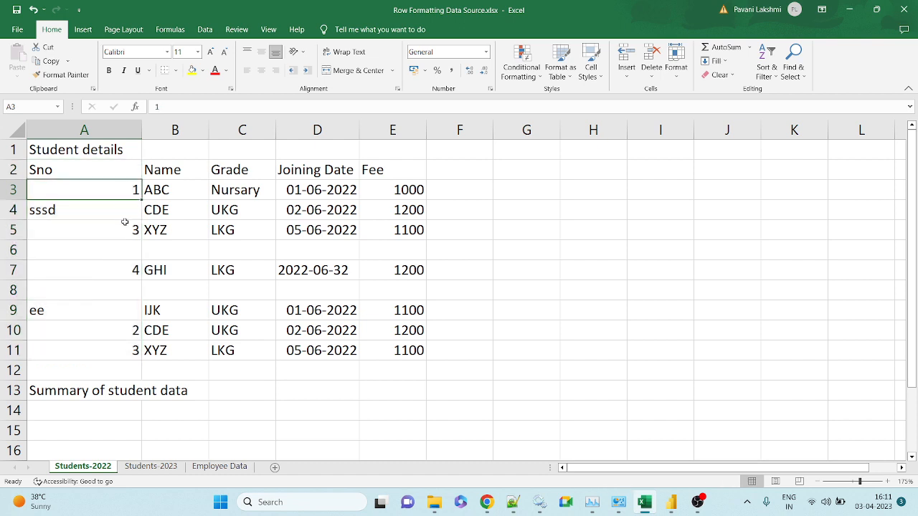
left_click(125, 224)
left_click(100, 210)
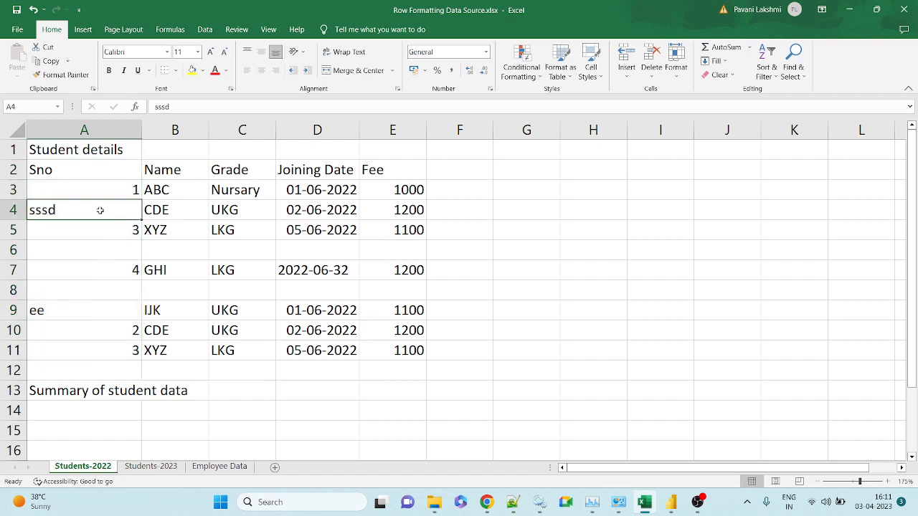
left_click(104, 323)
left_click(84, 308)
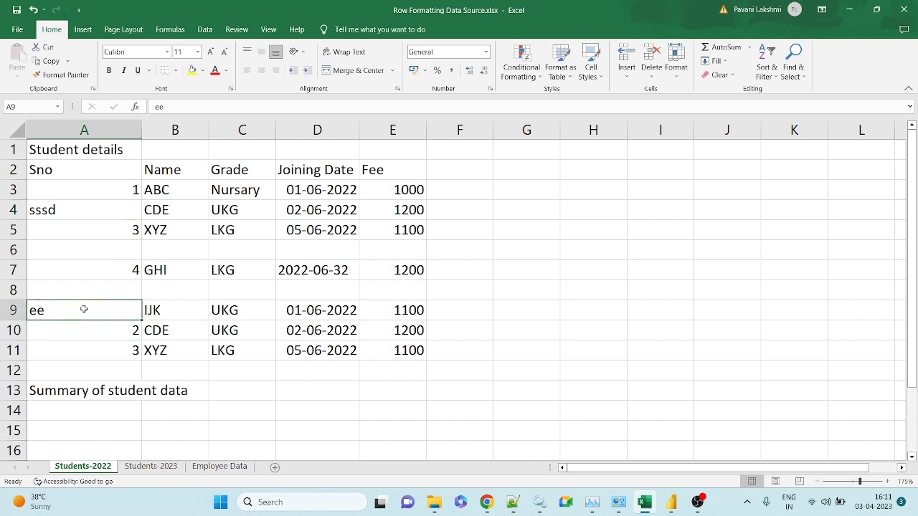
- Compare each student's name with the joining date and inspect the day part of the date in D7
left_click(339, 162)
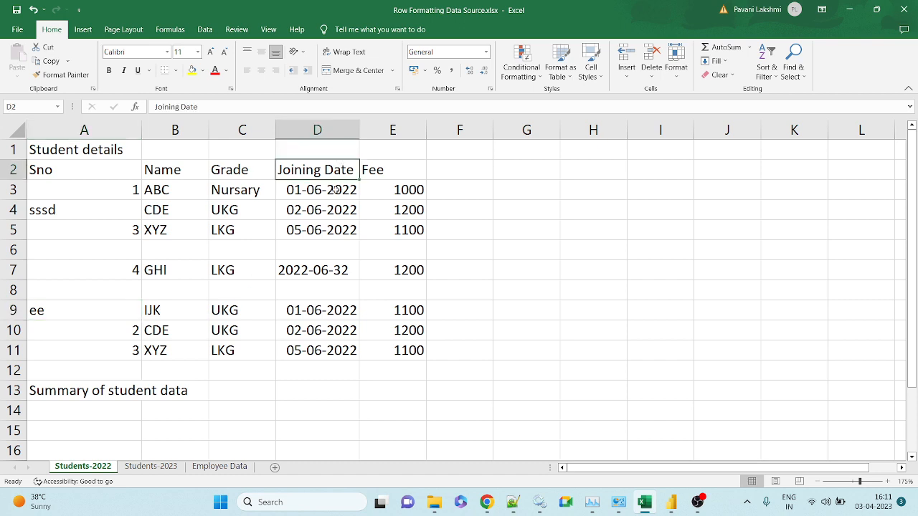
left_click(336, 189)
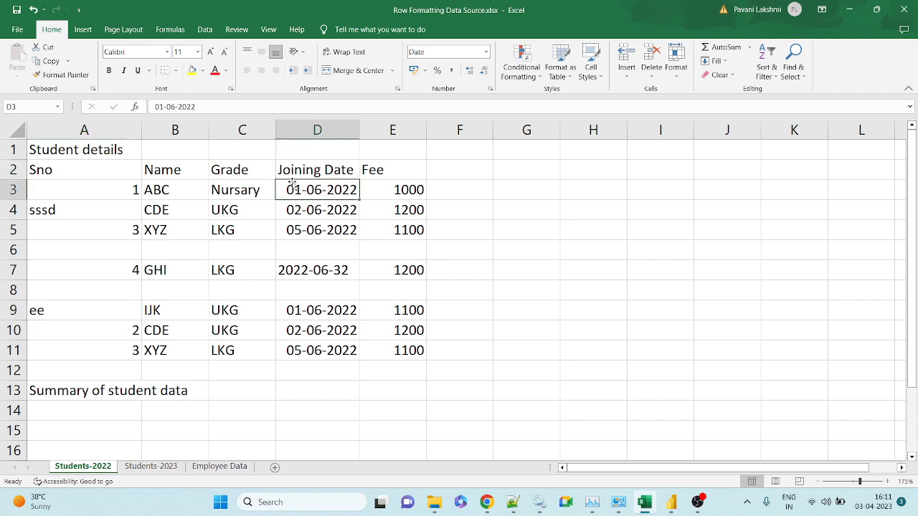
left_click(181, 188)
left_click(309, 209)
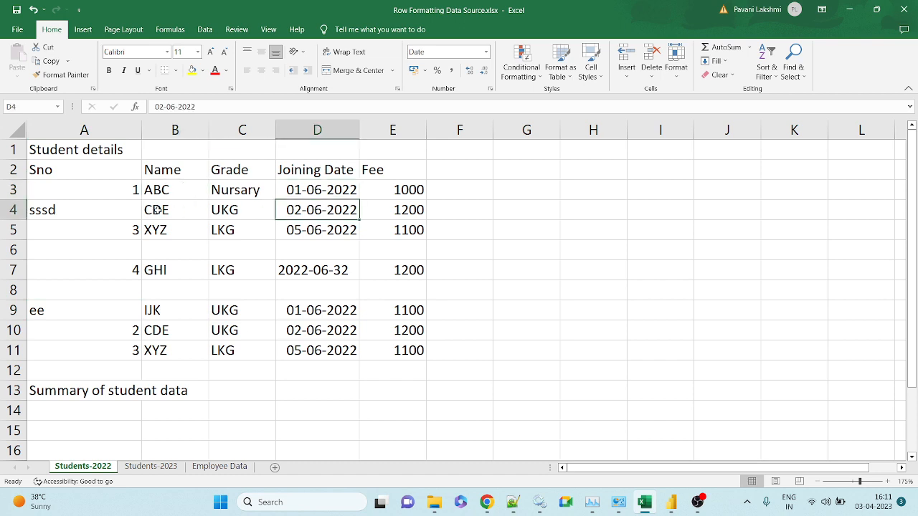
left_click(159, 210)
left_click(321, 231)
left_click(169, 236)
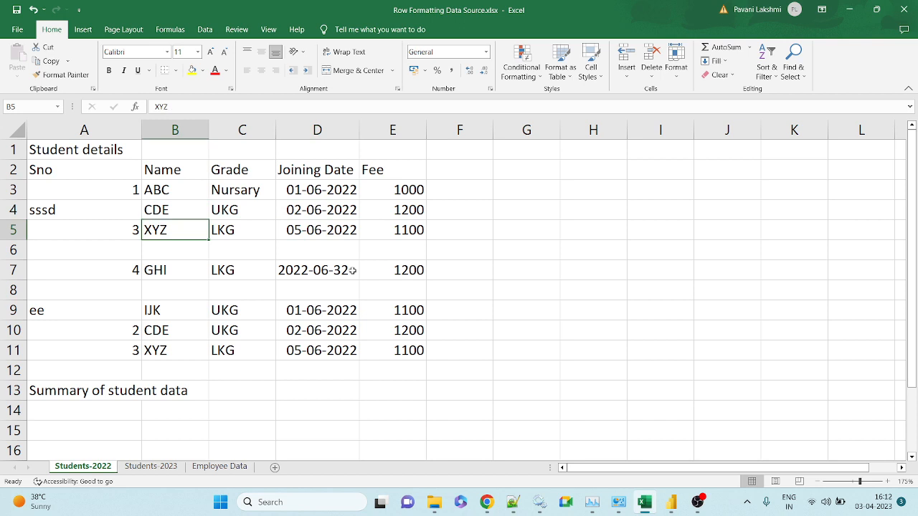
left_click(188, 272)
left_click(308, 274)
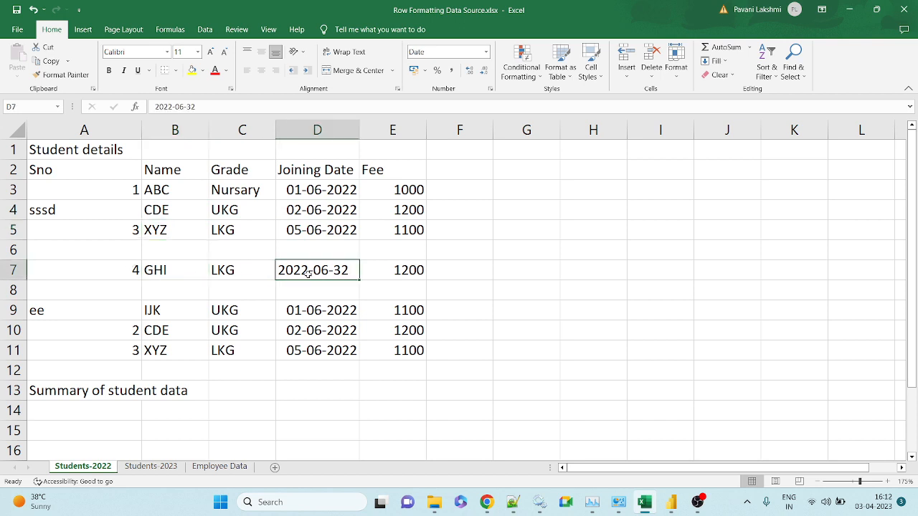
double_click(351, 270)
double_click(351, 270)
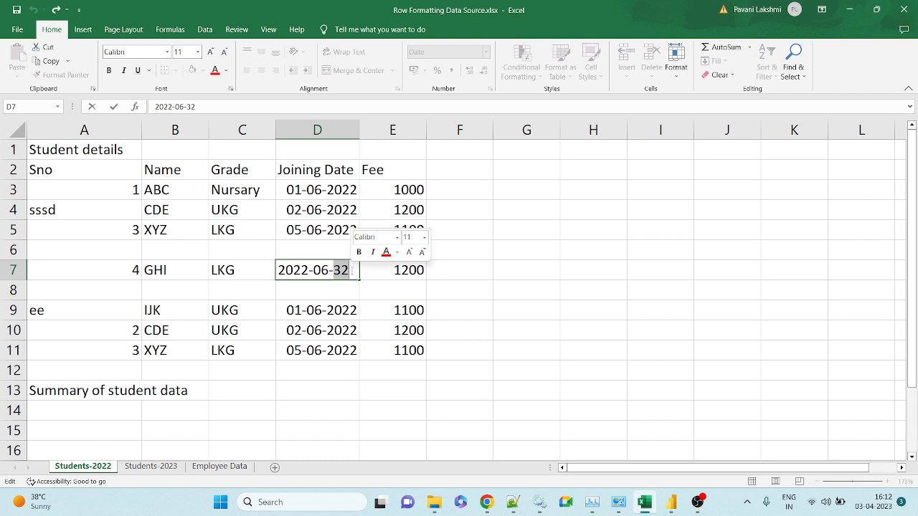
left_click(345, 288)
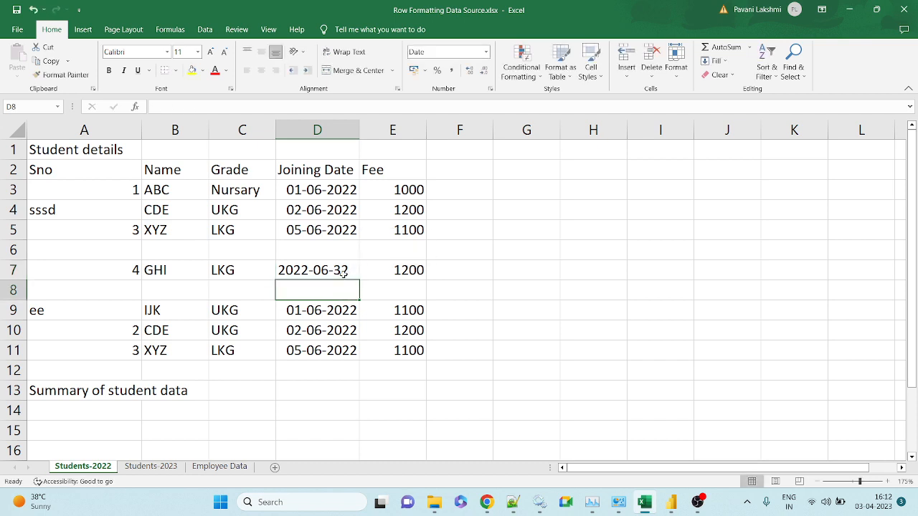
- Look up June 2023 in the system calendar to check the day in the D7 joining date
left_click(873, 507)
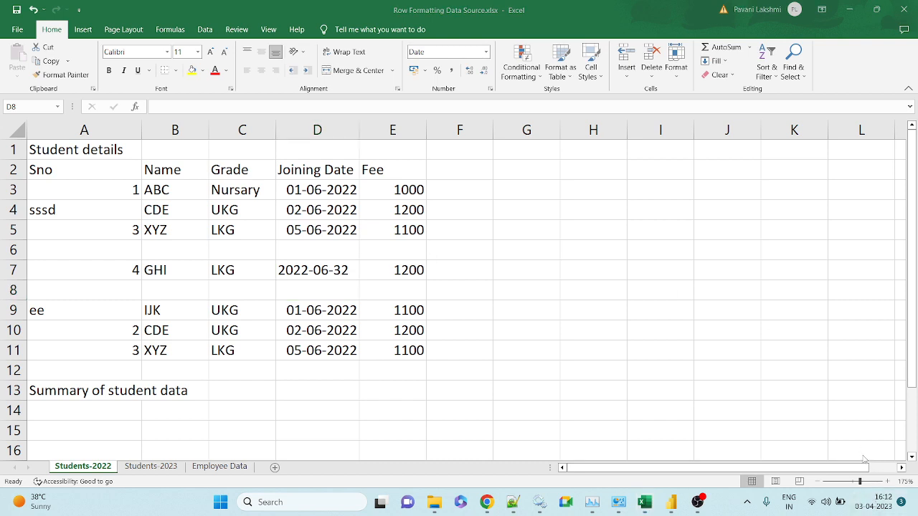
left_click(879, 502)
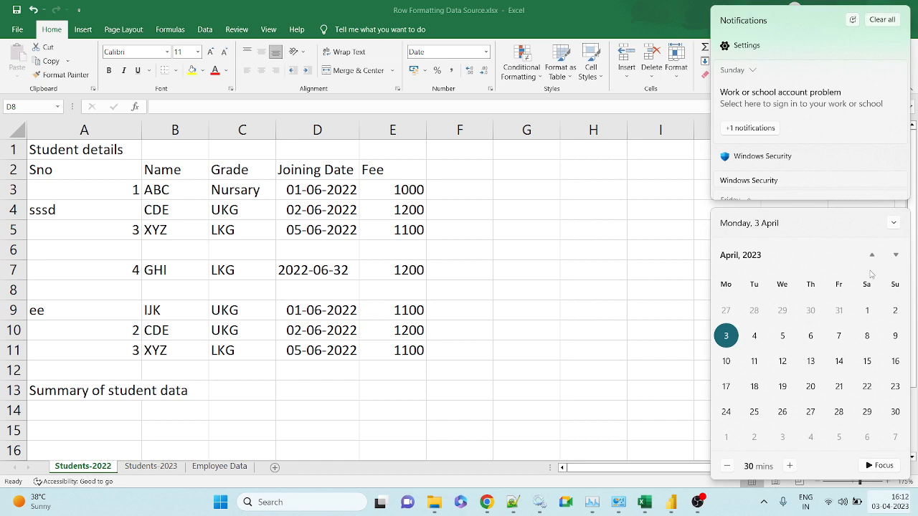
left_click(897, 255)
left_click(897, 255)
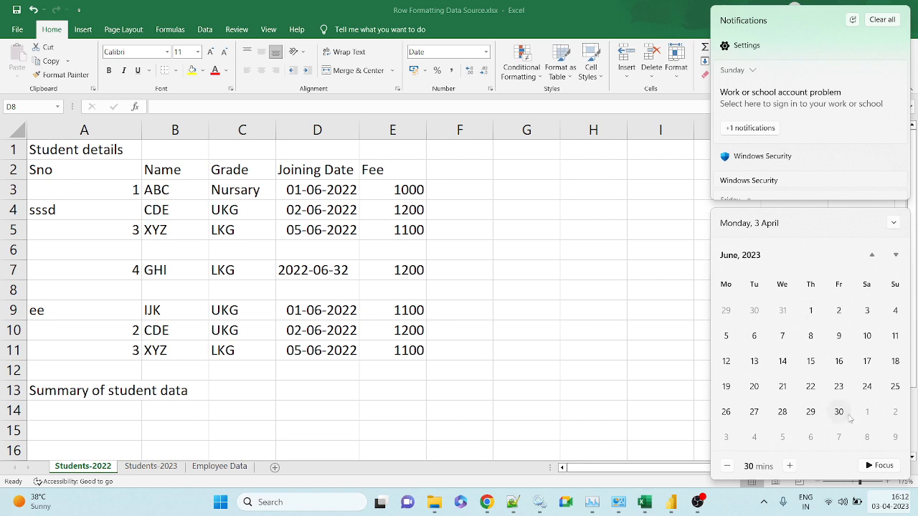
left_click(336, 285)
left_click(334, 273)
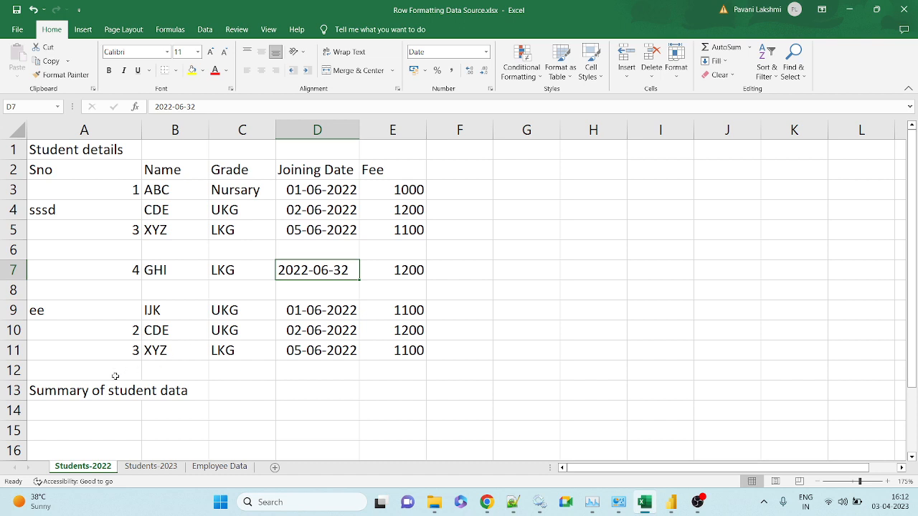
- Examine the blank rows 6, 8 and 12 and the summary line below the student table
left_click(16, 290)
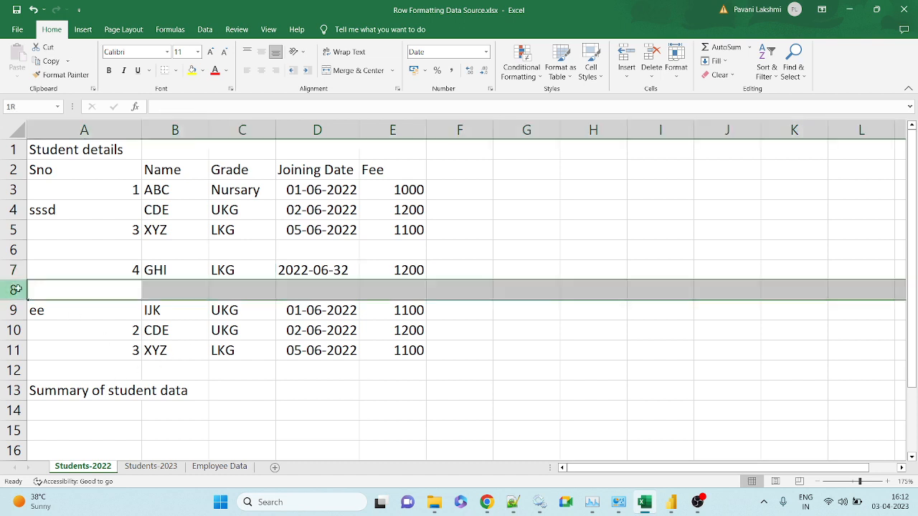
left_click(13, 250)
left_click(13, 289)
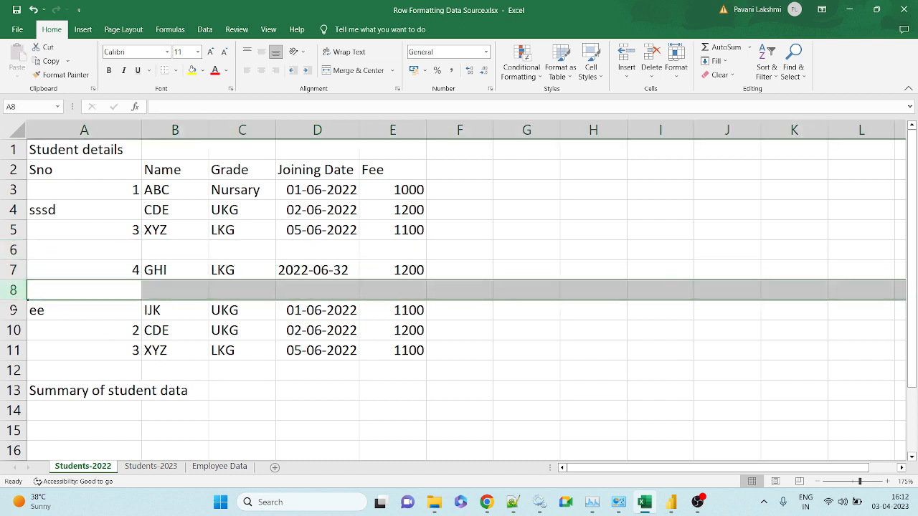
left_click(14, 370)
left_click(82, 393)
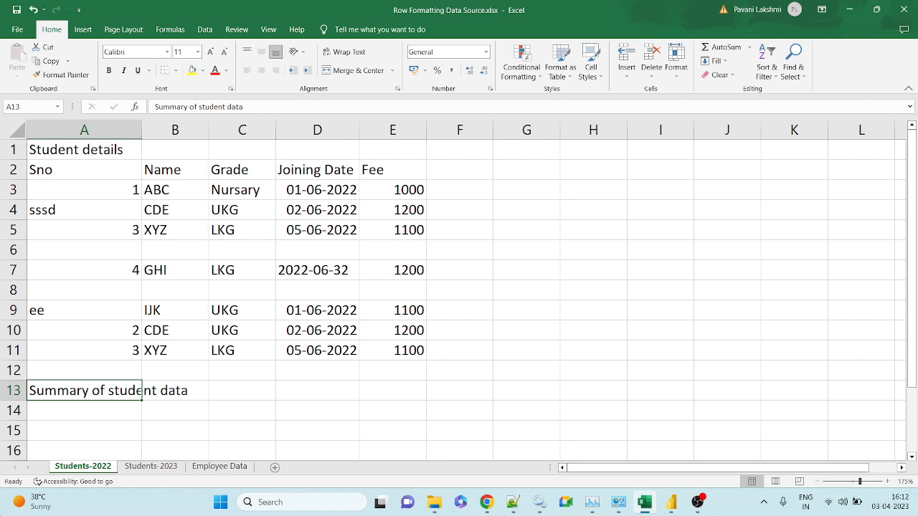
- Switch to Power BI Desktop, open the Power Query Editor with Transform data, and minimize the Excel window
left_click(667, 504)
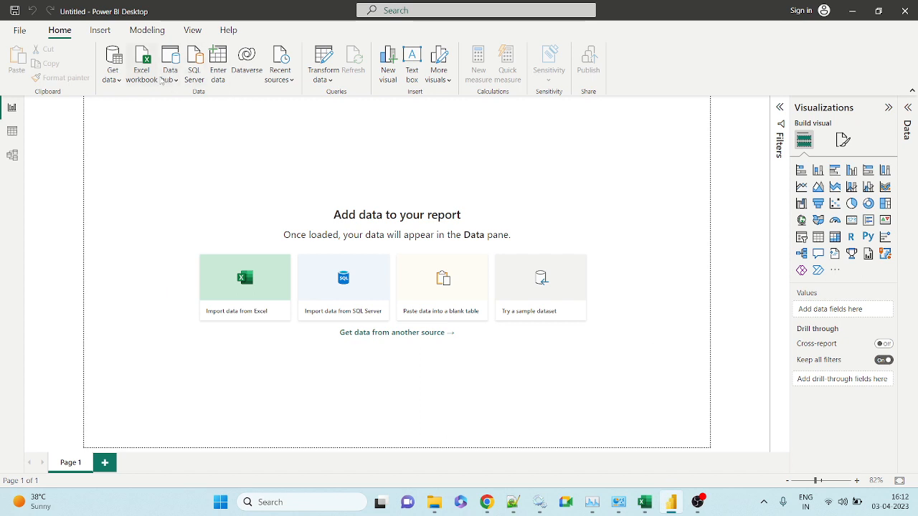
left_click(324, 80)
left_click(338, 98)
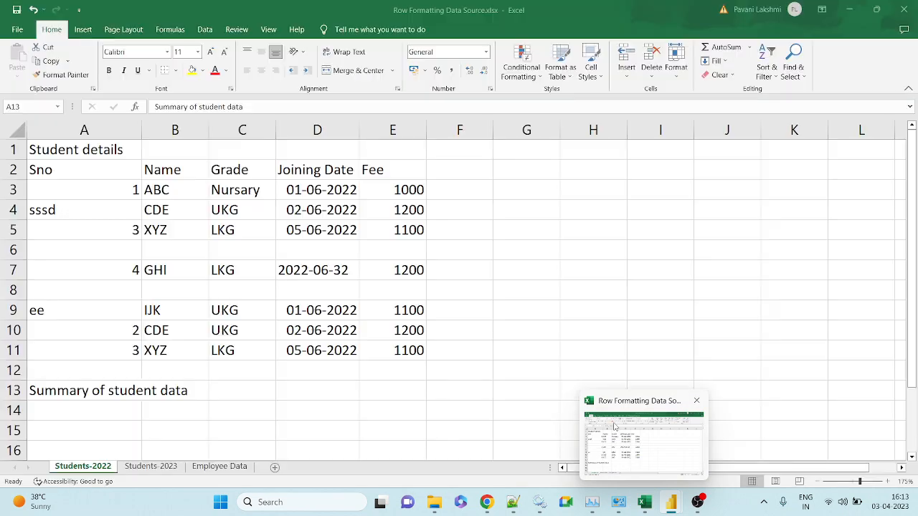
left_click(631, 463)
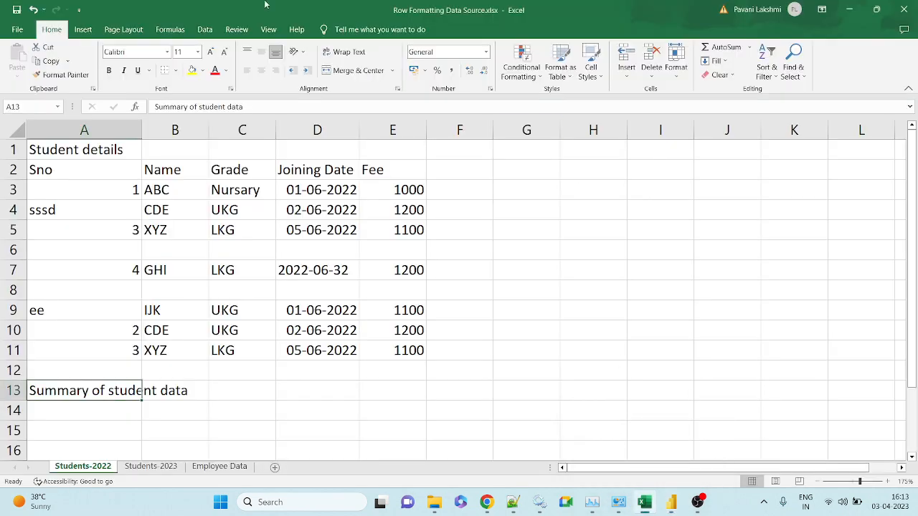
left_click(851, 8)
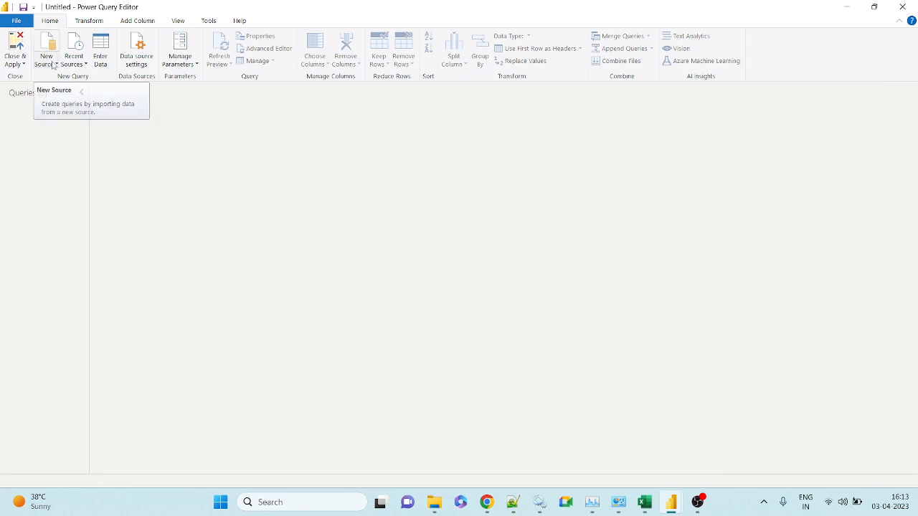
- Connect to the Excel workbook Row Formatting Data Source.xlsx from the Downloads folder and select its Students-2022 sheet for import
left_click(54, 66)
left_click(66, 93)
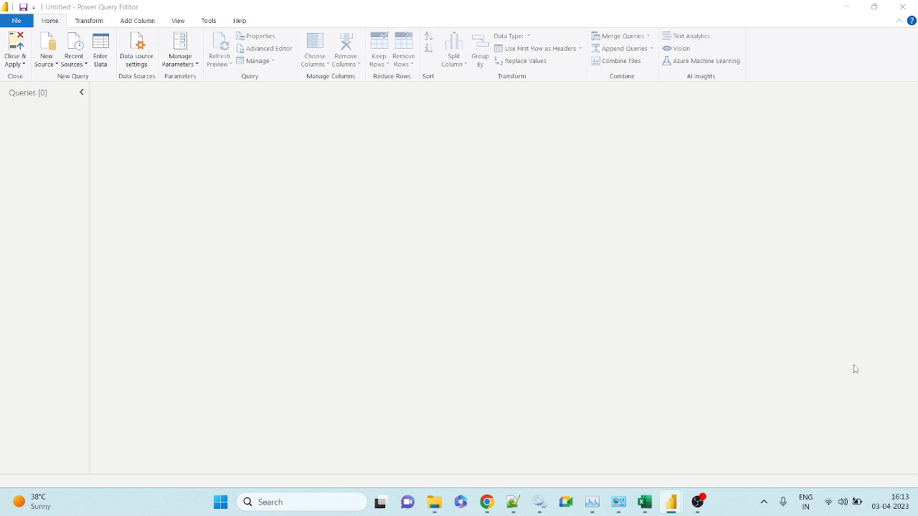
mouse_move(676, 509)
left_click(715, 457)
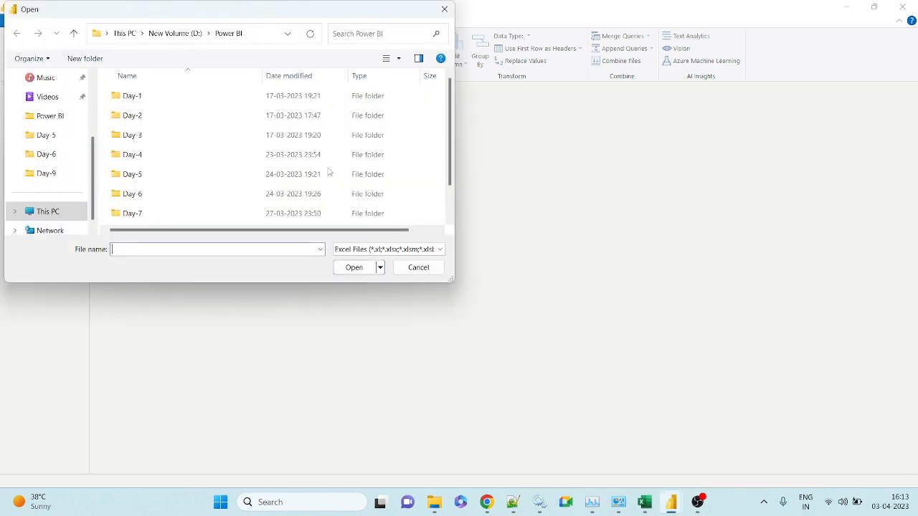
scroll(49, 97, "up", 5)
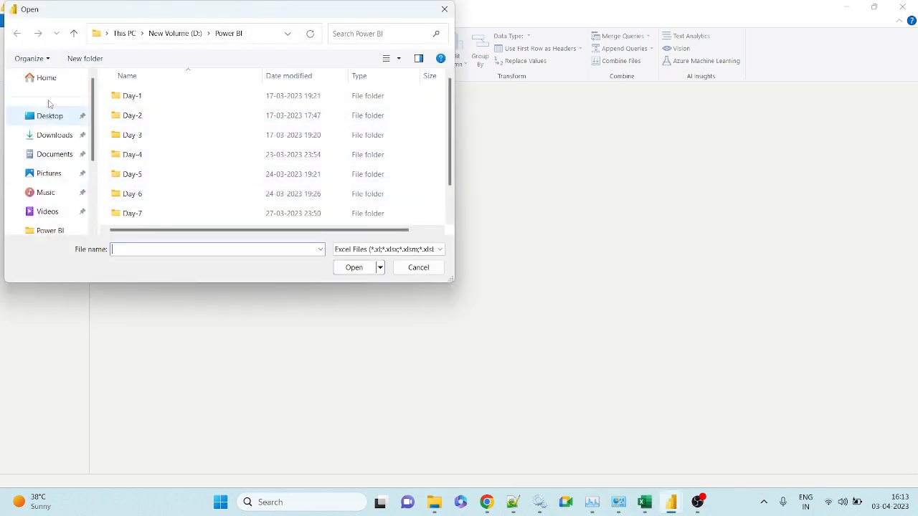
left_click(41, 138)
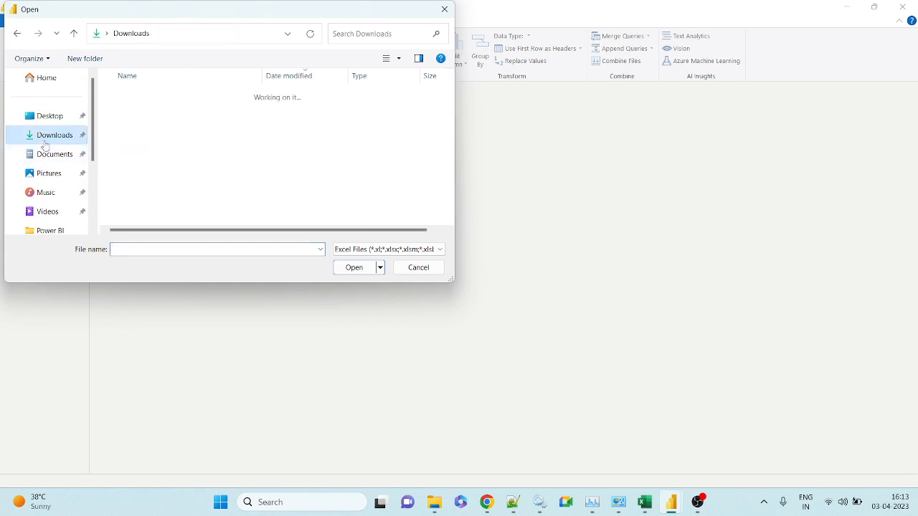
double_click(188, 117)
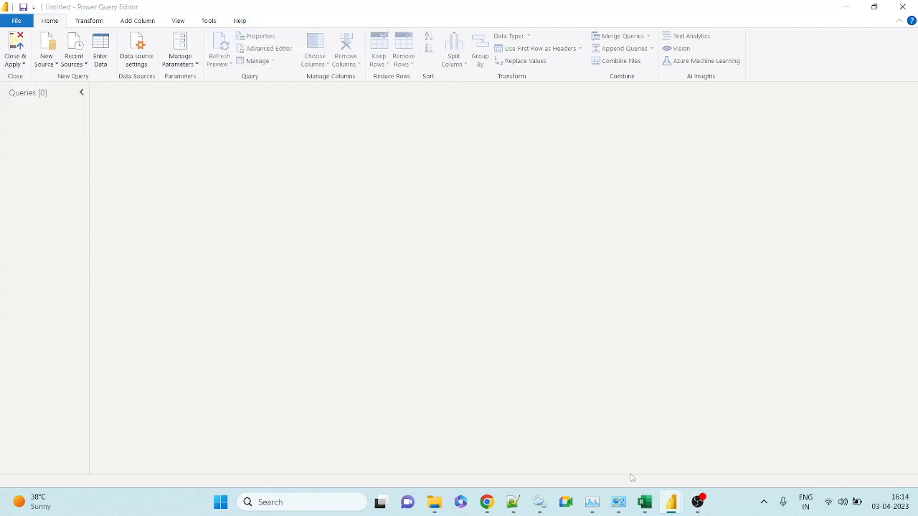
left_click(644, 502)
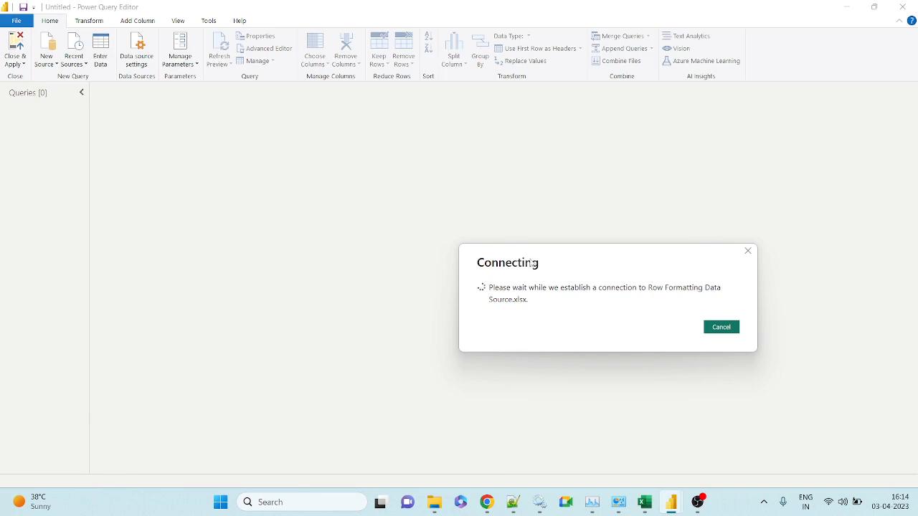
left_click_drag(533, 263, 334, 194)
left_click_drag(581, 259, 406, 207)
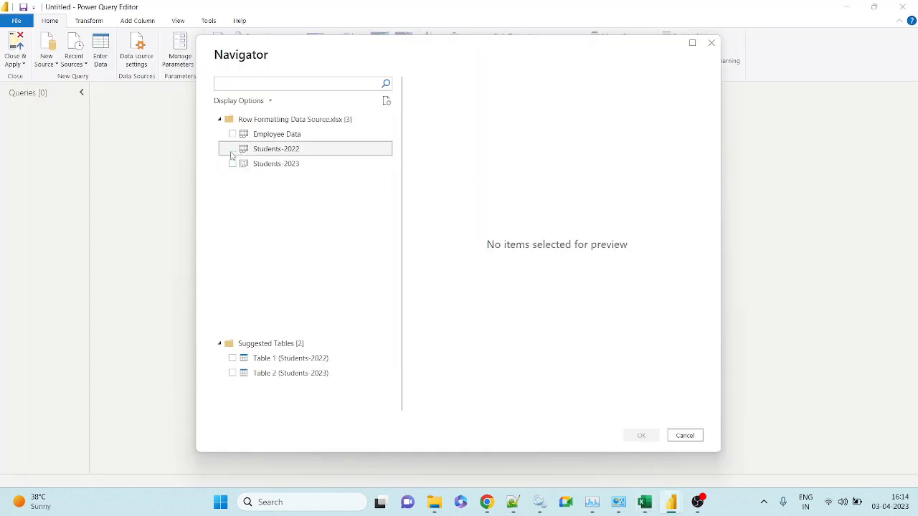
left_click(231, 152)
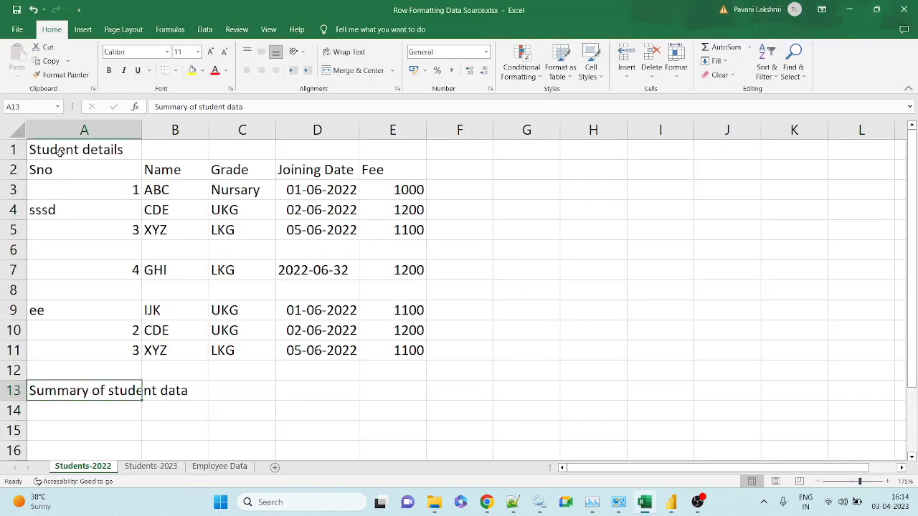
- Compare the title row, the A2:E12 range and blank row 6 of the Excel sheet with the import preview
left_click(84, 130)
left_click(80, 147)
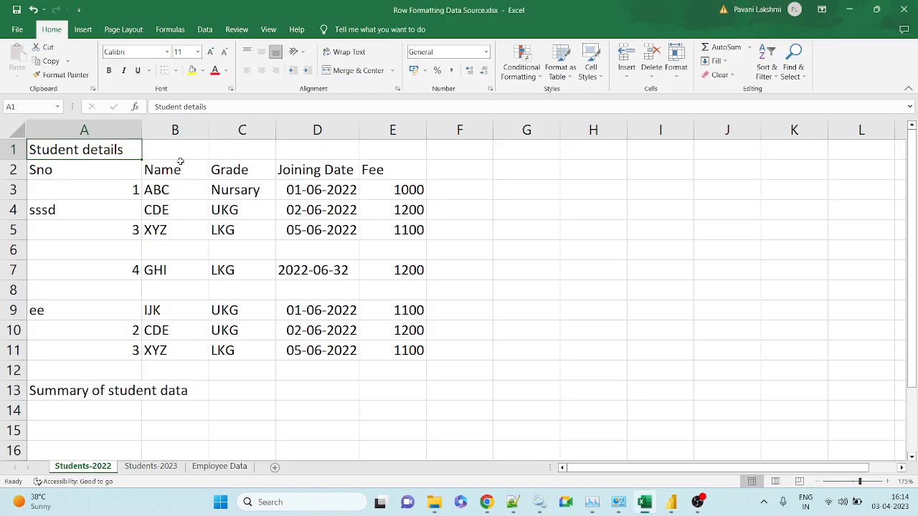
left_click_drag(185, 148, 364, 145)
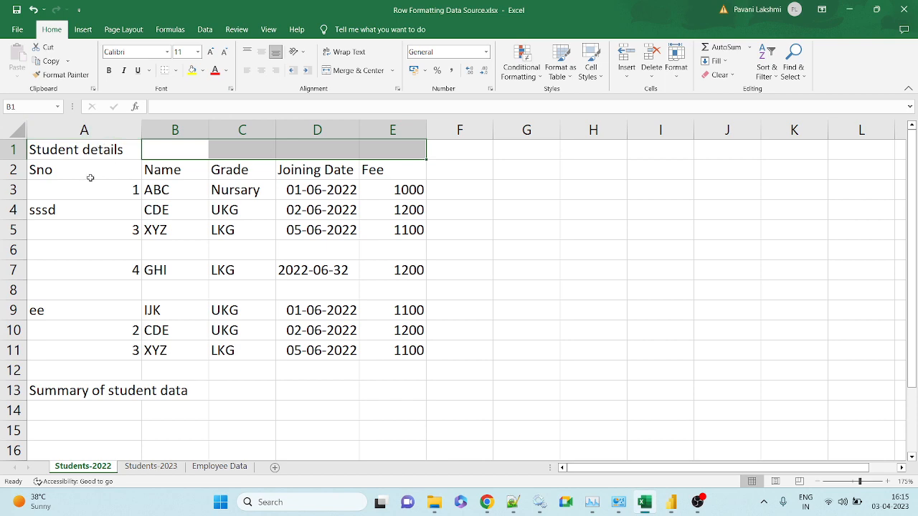
left_click_drag(70, 173, 409, 371)
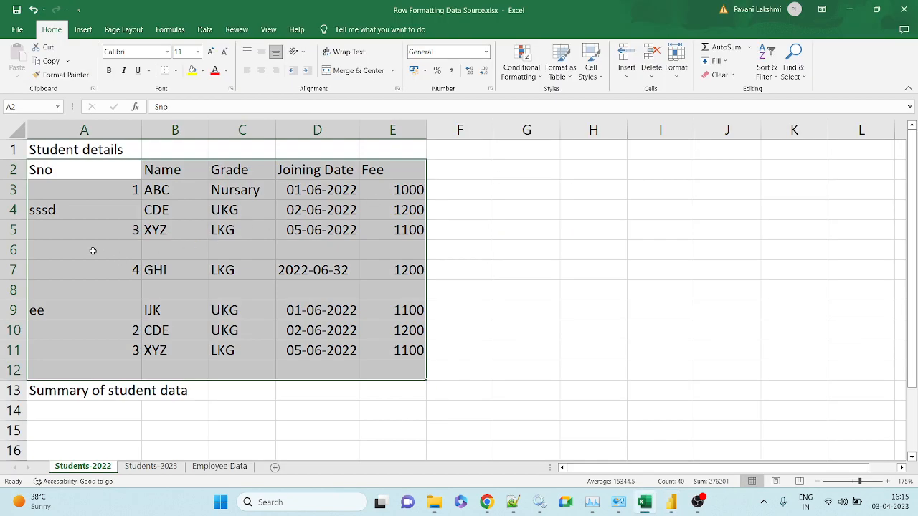
left_click_drag(93, 250, 406, 246)
key("alt+Tab")
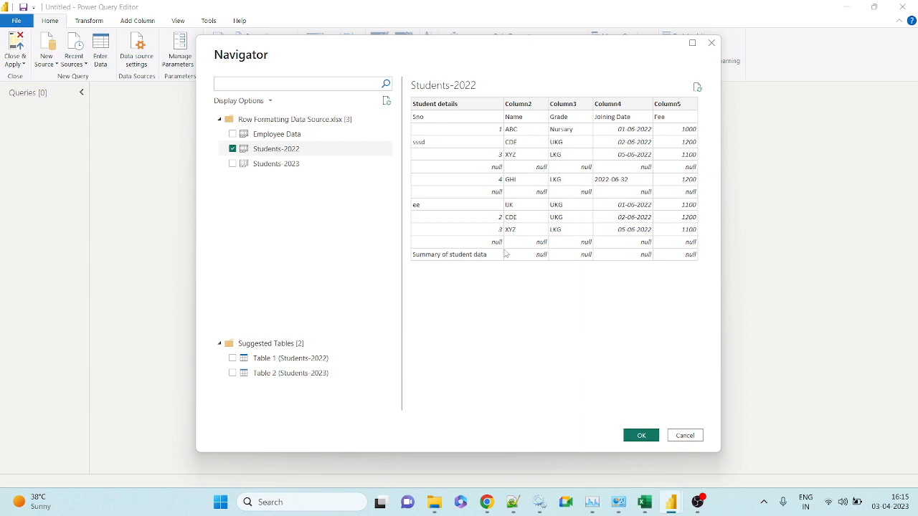
- Check the row 13 summary line in Excel against the preview, and load the Students-2022 sheet into Power Query Editor
key("alt+Tab")
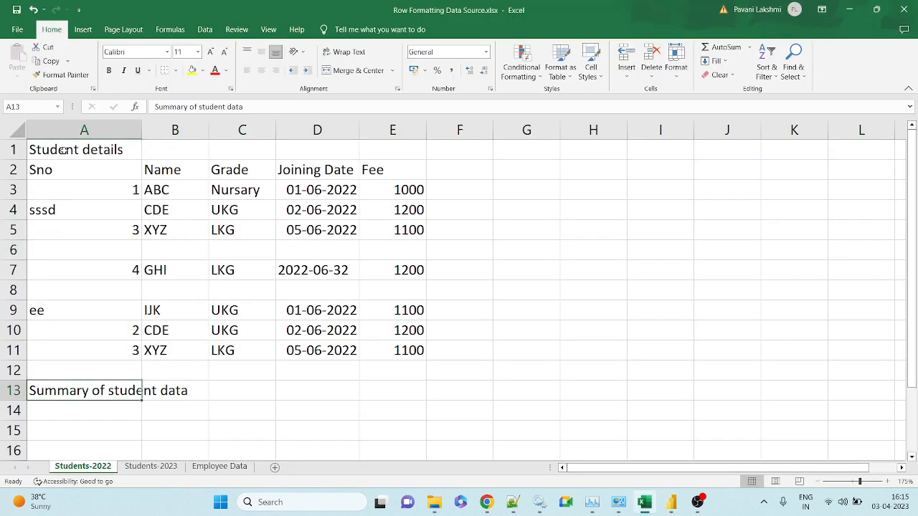
key("alt+Tab")
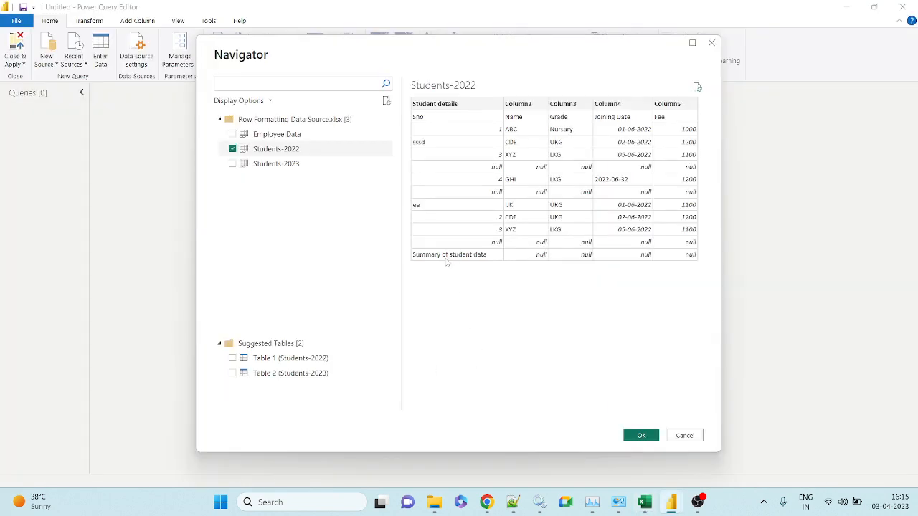
key("alt+Tab")
left_click_drag(201, 395, 373, 384)
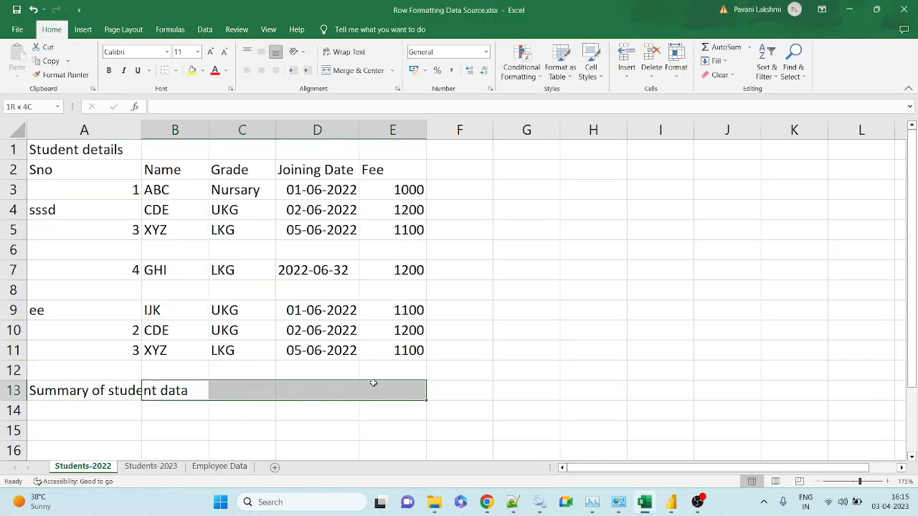
key("alt+Tab")
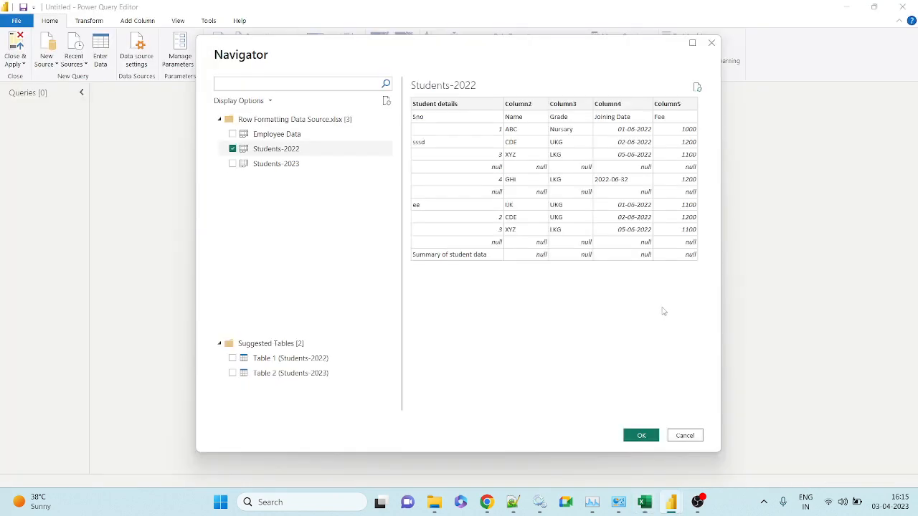
left_click(642, 436)
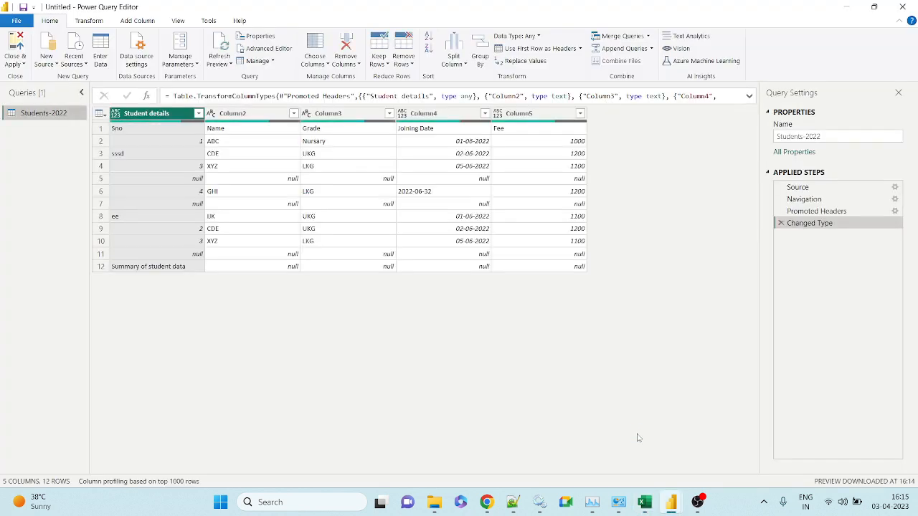
- Switch to the Excel workbook and examine the Sno column, comparing the entries in A4 and A9 with the other serial numbers
key("alt+Tab")
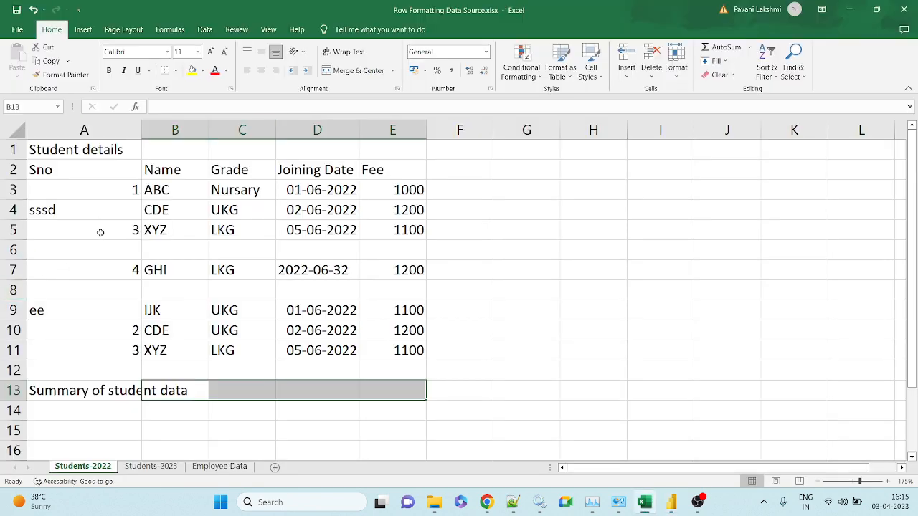
left_click(82, 218)
left_click(78, 310)
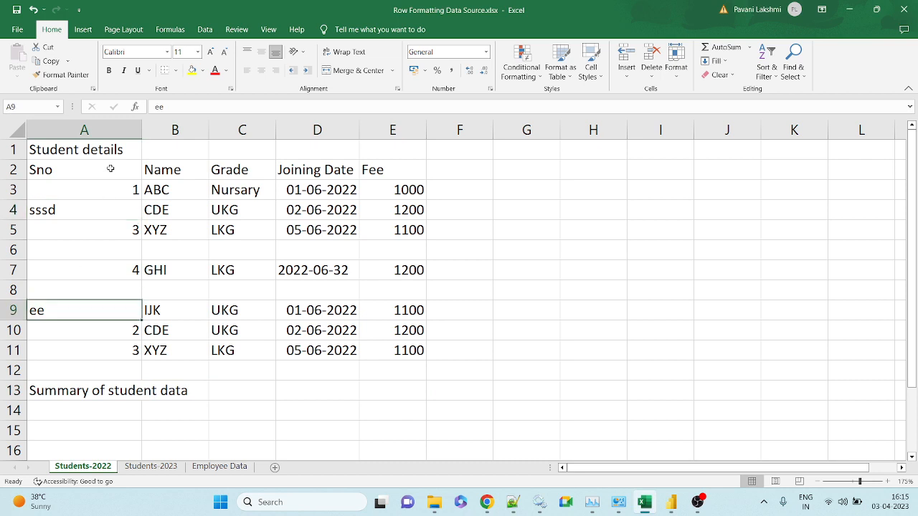
left_click(105, 176)
left_click_drag(105, 175, 113, 351)
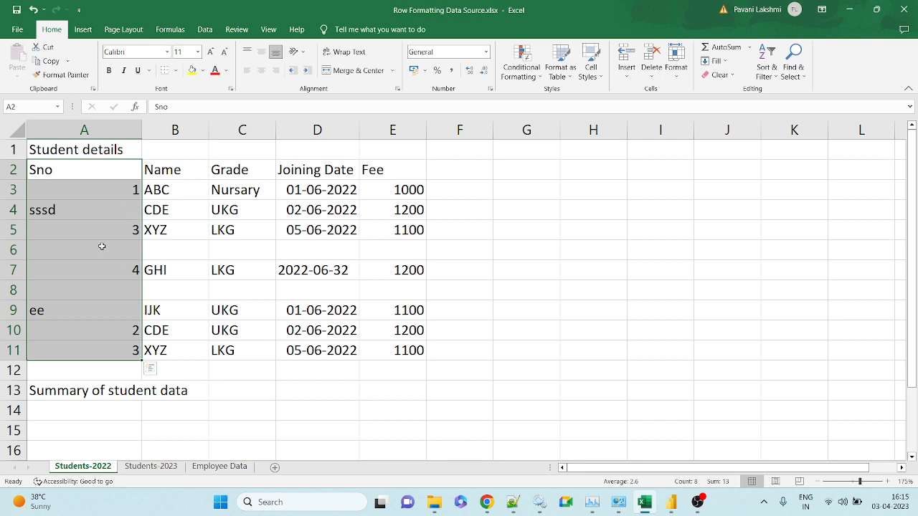
left_click(64, 213)
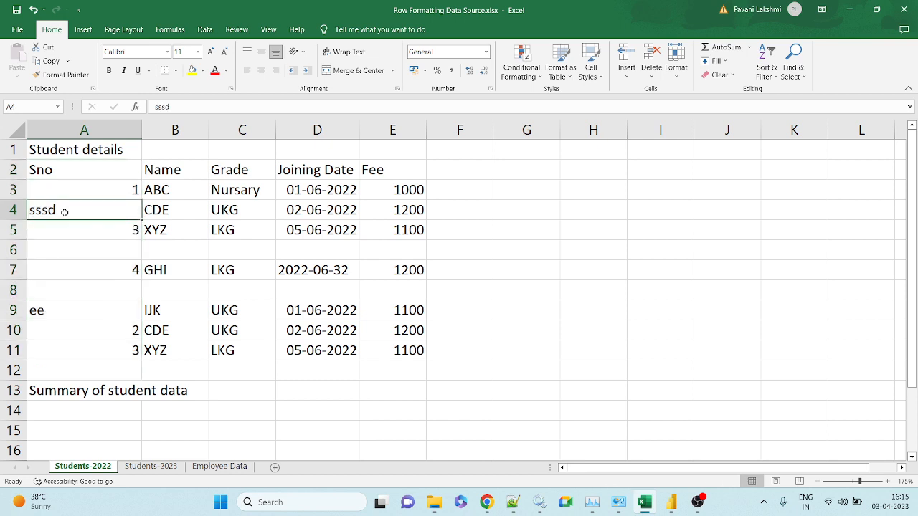
left_click(45, 309)
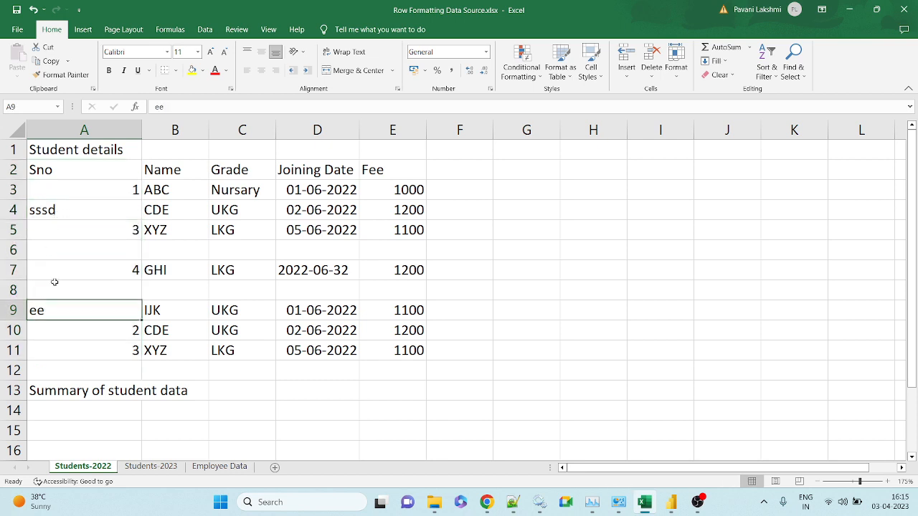
left_click(105, 191)
left_click(109, 239)
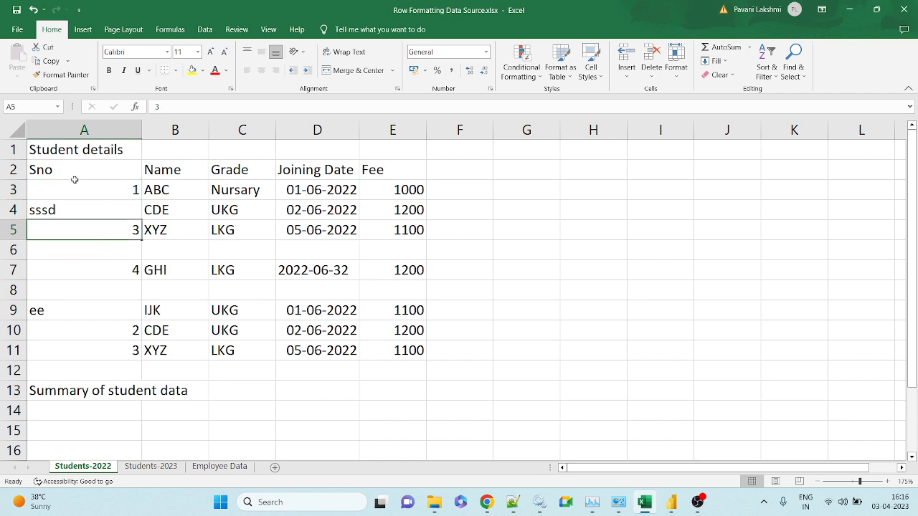
left_click(67, 175)
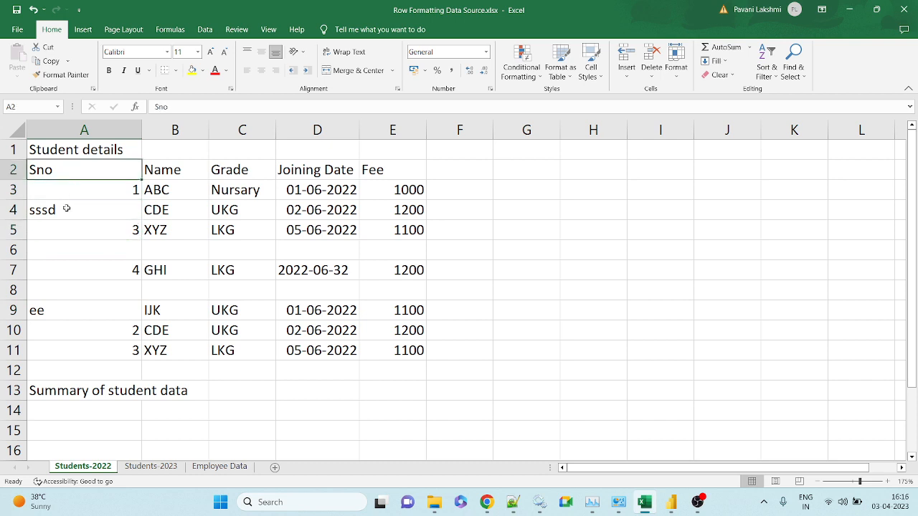
left_click(66, 208)
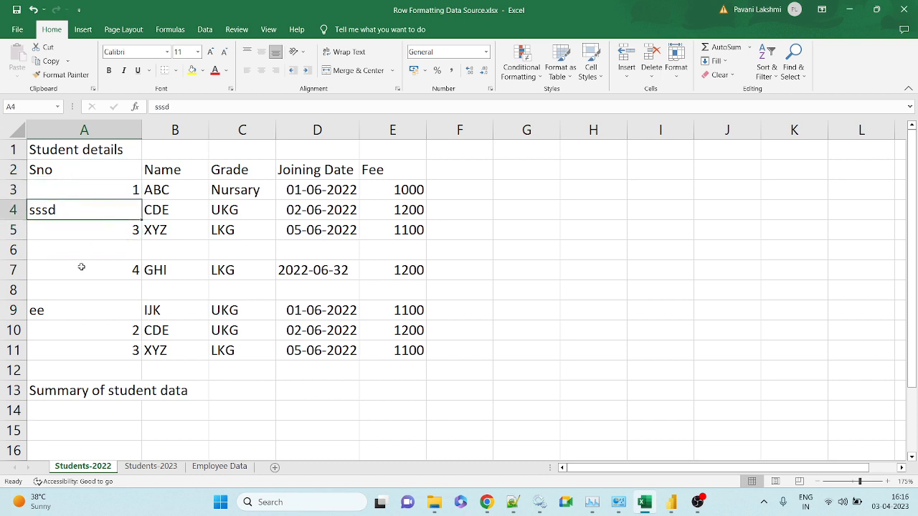
left_click(52, 310)
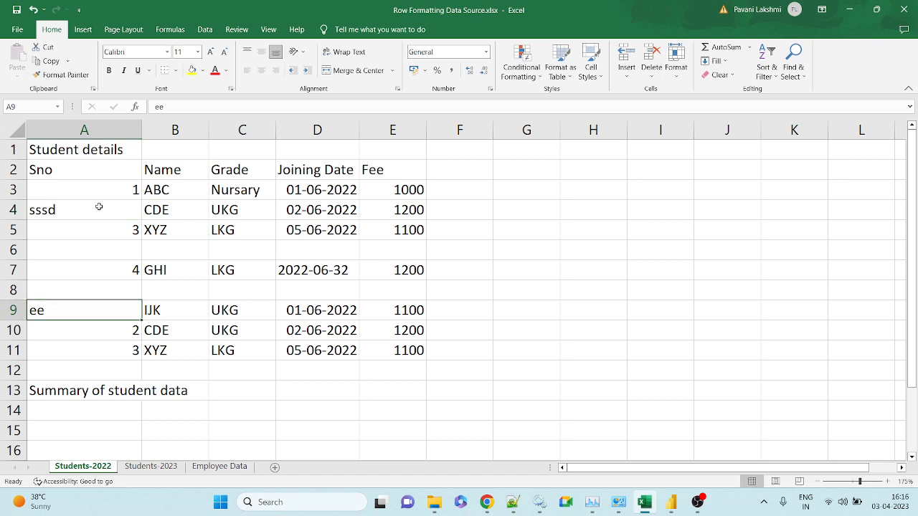
- Inspect the Joining Date column from D2 to D11, especially the date in D7, leaving it unedited
left_click_drag(331, 170, 348, 351)
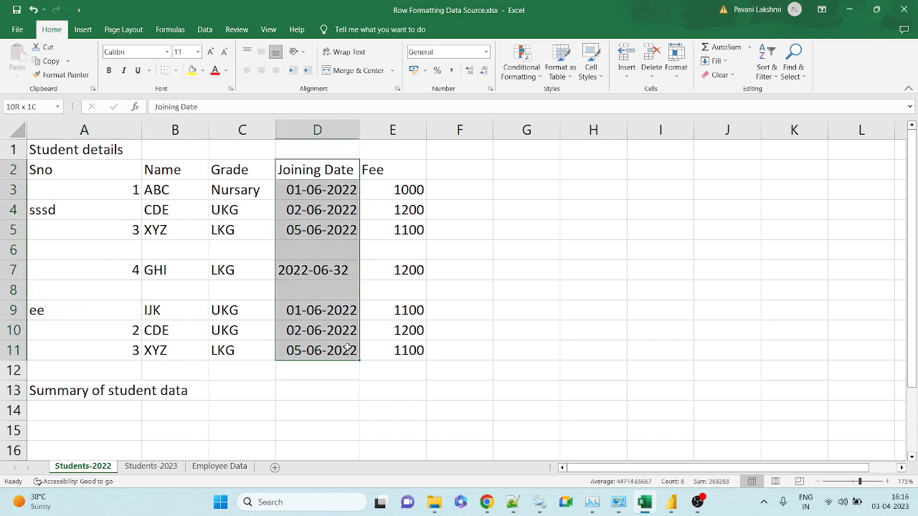
left_click(351, 270)
double_click(350, 270)
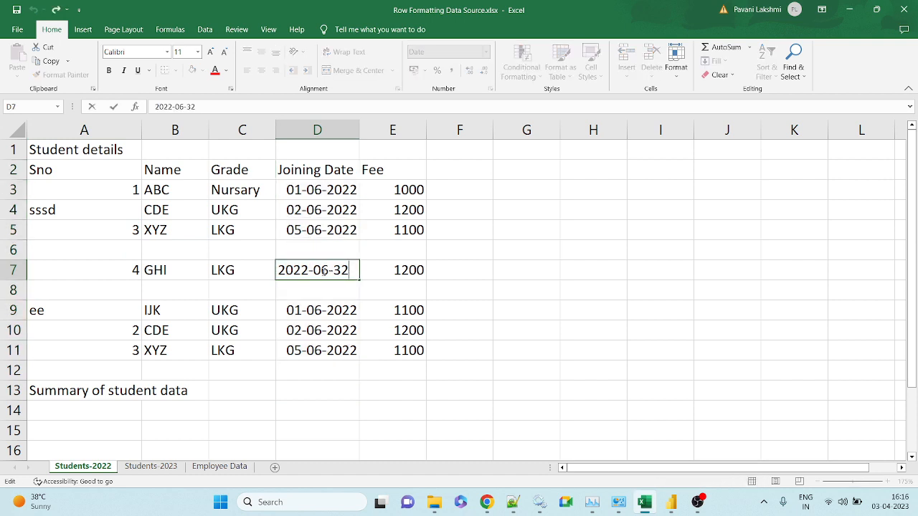
key("Return")
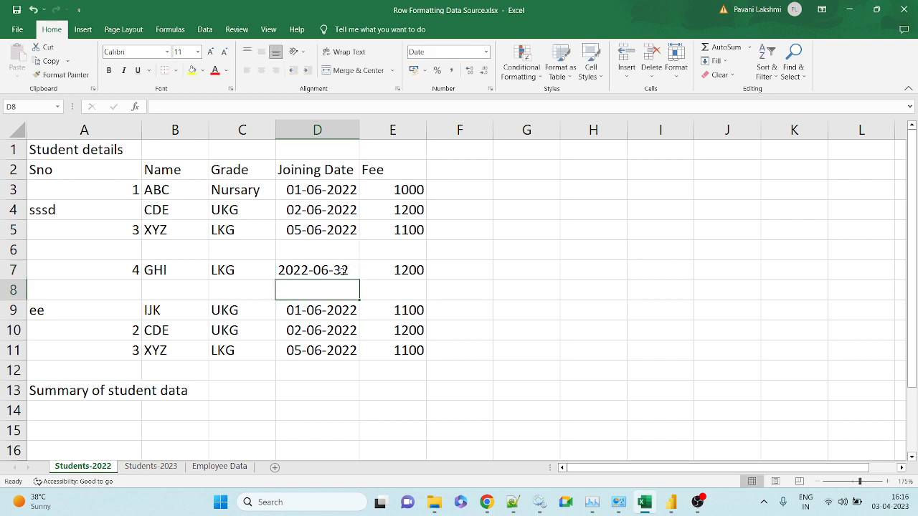
- Inspect rows 6 to 8 of the Excel sheet and compare the blank ones with the imported Students-2022 query
left_click_drag(96, 251, 392, 258)
left_click(394, 278)
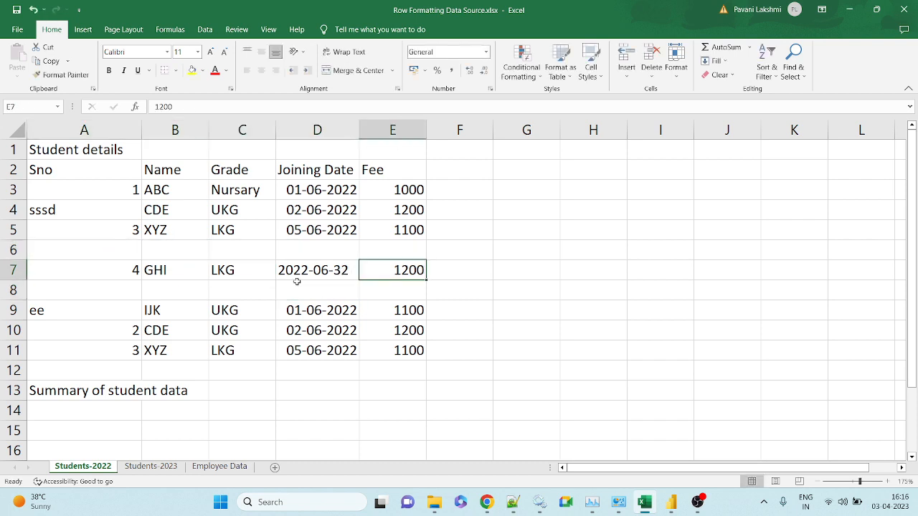
left_click_drag(97, 287, 363, 287)
key("alt+Tab")
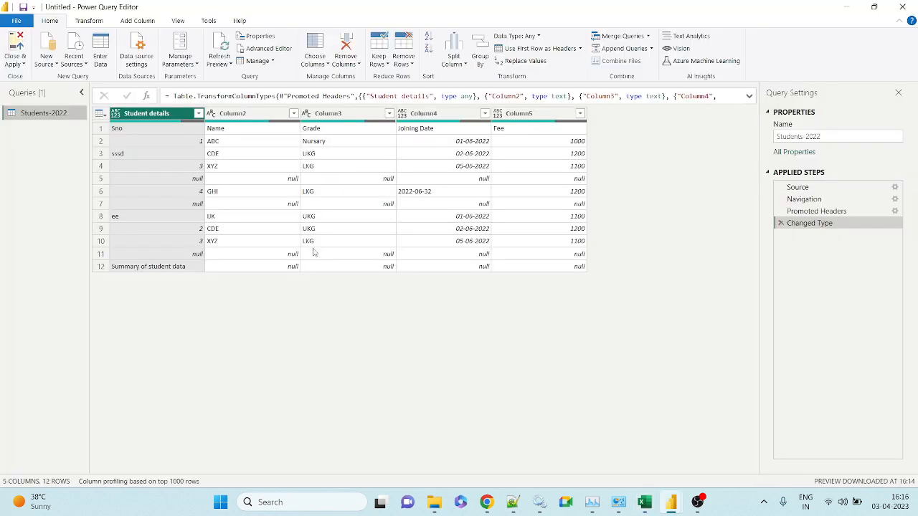
key("alt+Tab")
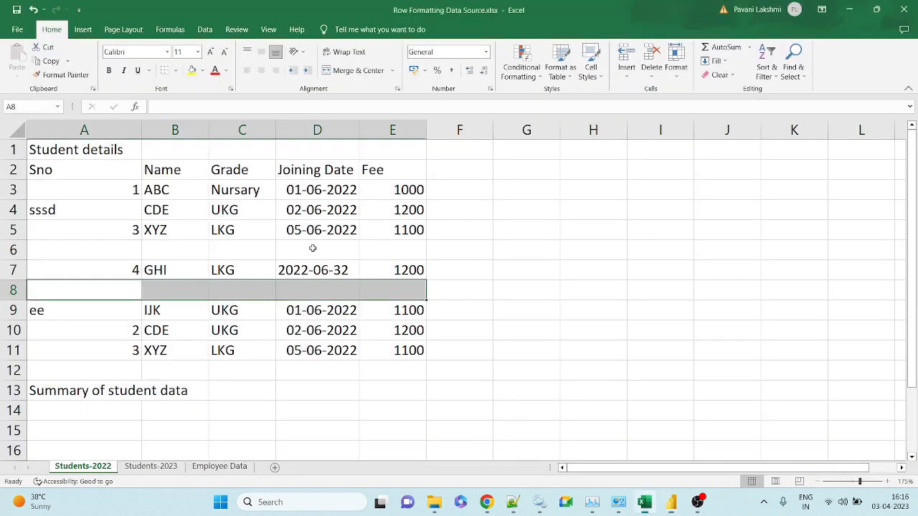
- Examine the row 4 record and compare the student records in rows 5 and 11 for duplication
left_click(91, 209)
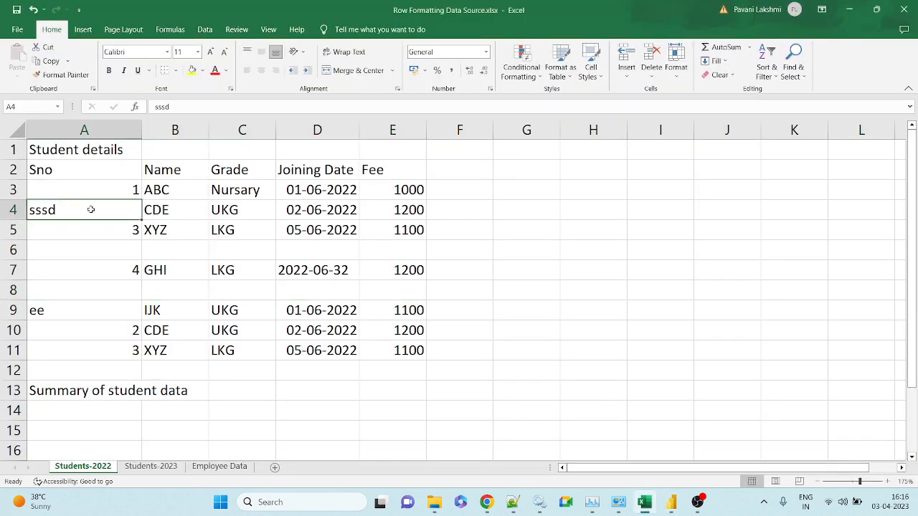
left_click(176, 215)
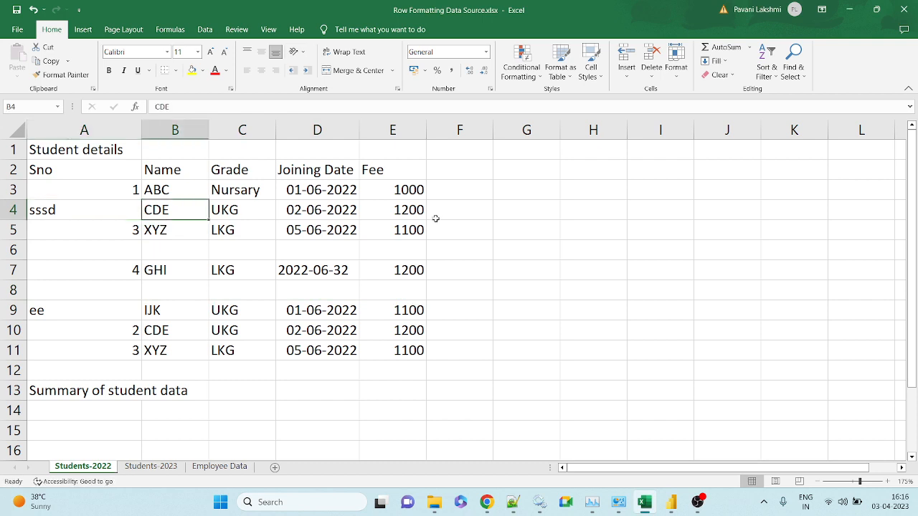
left_click_drag(121, 236, 413, 231)
left_click_drag(127, 349, 395, 359)
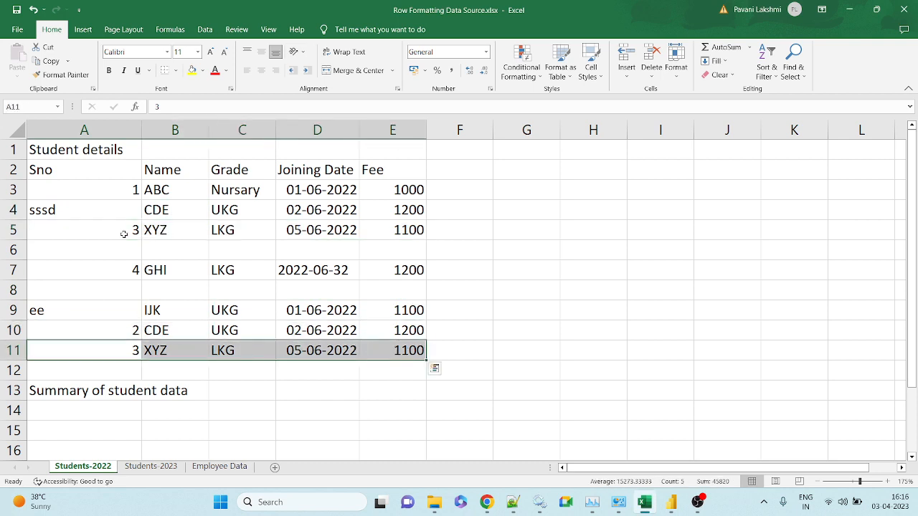
- Highlight the duplicate student records in A5:E5 and A11:E11 with a yellow fill
key("ctrl+q")
left_click(389, 231)
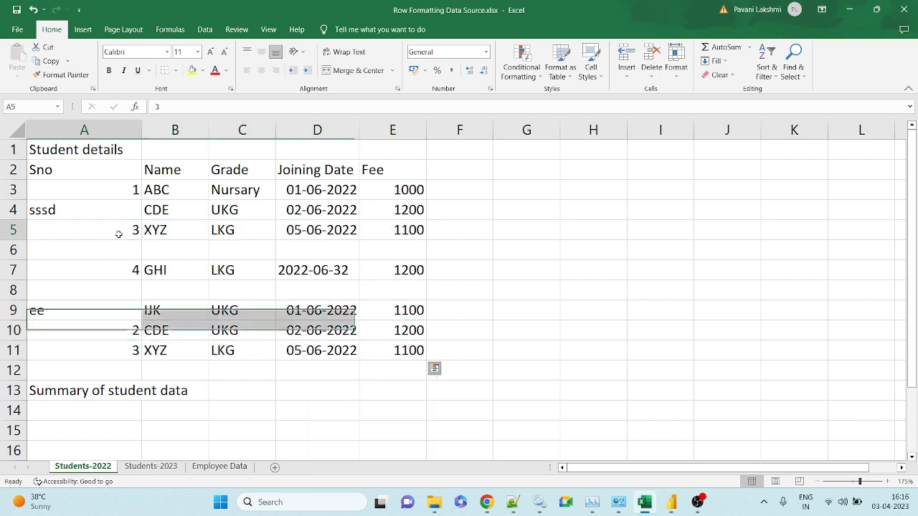
left_click_drag(101, 231, 412, 230)
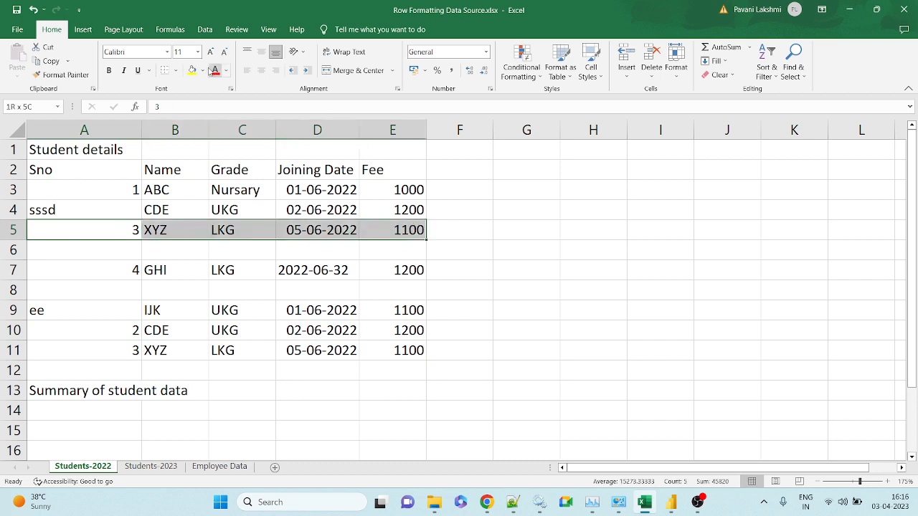
left_click(95, 335)
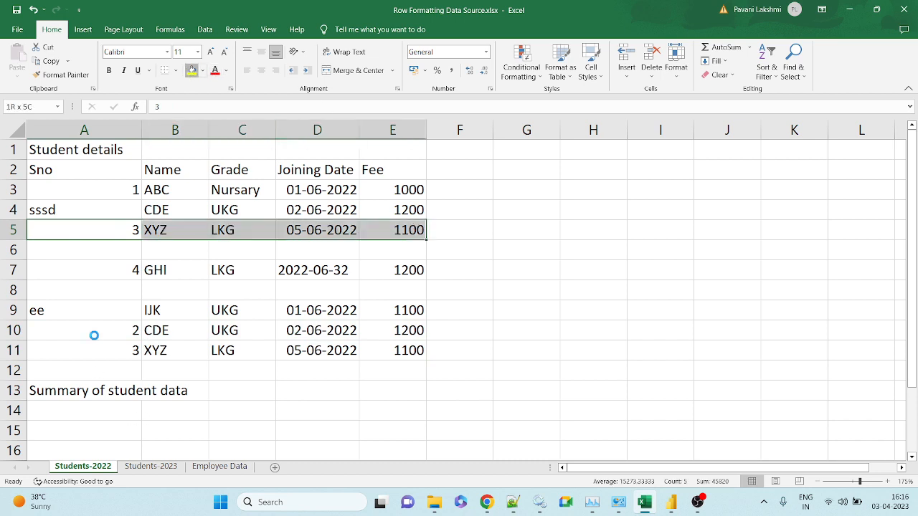
left_click_drag(120, 350, 413, 351)
left_click(193, 71)
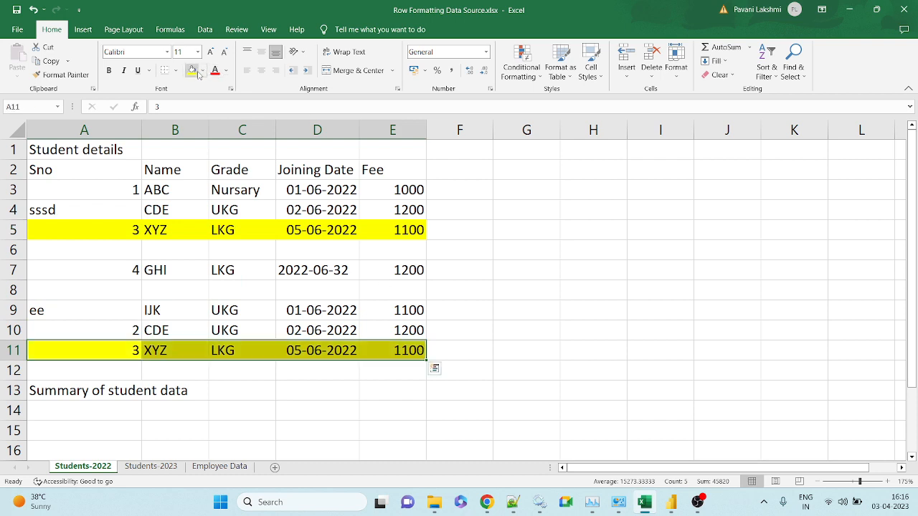
left_click(264, 310)
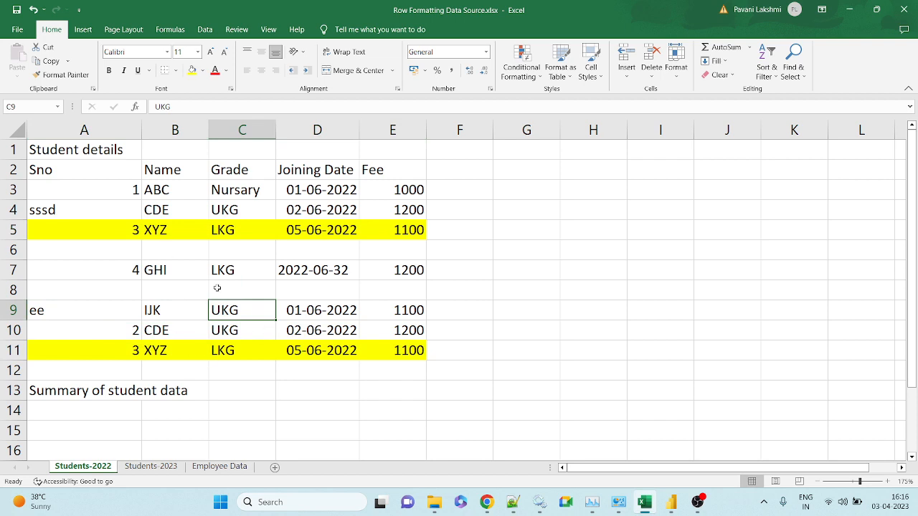
- Compare the highlighted records in rows 5 and 11 column by column, from Sno through Fee
left_click(113, 227)
left_click(125, 351)
left_click(162, 229)
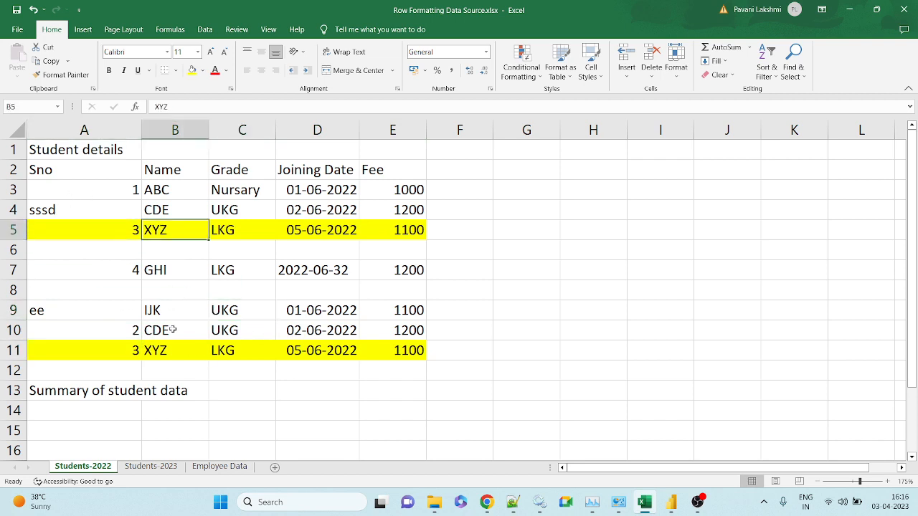
left_click(176, 337)
left_click(234, 233)
left_click(241, 337)
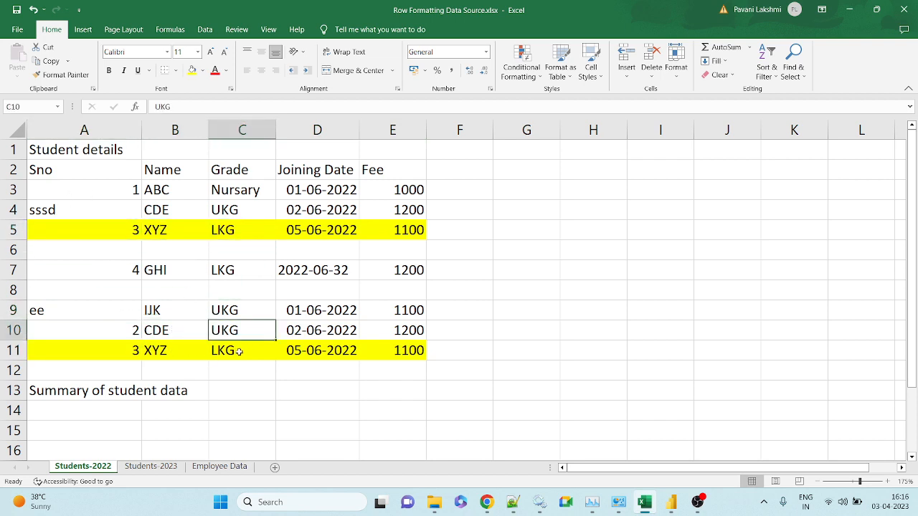
left_click(239, 351)
left_click(188, 352)
left_click(171, 230)
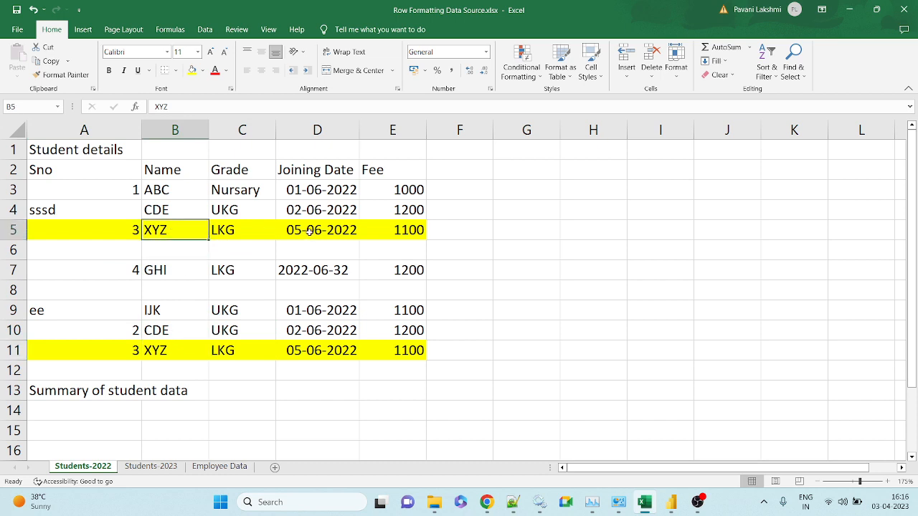
left_click(308, 233)
left_click(308, 366)
left_click(314, 352)
left_click(368, 350)
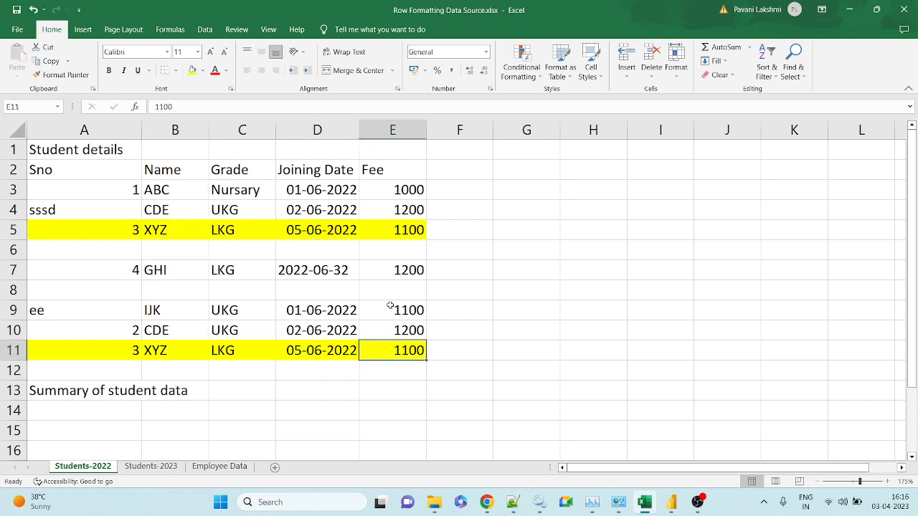
left_click(393, 228)
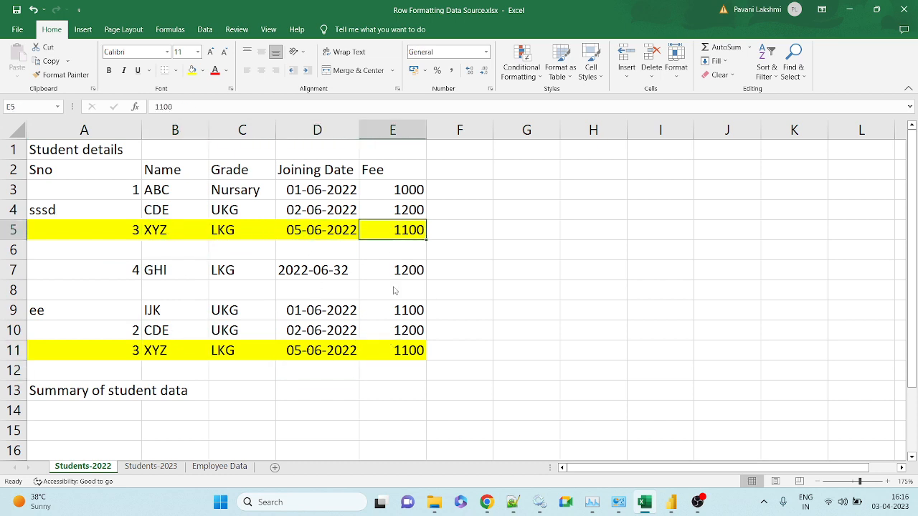
- Compare the column titles in A2:E2 of the Excel sheet with the header row of the Students-2022 query in Power Query Editor
key("alt+Tab")
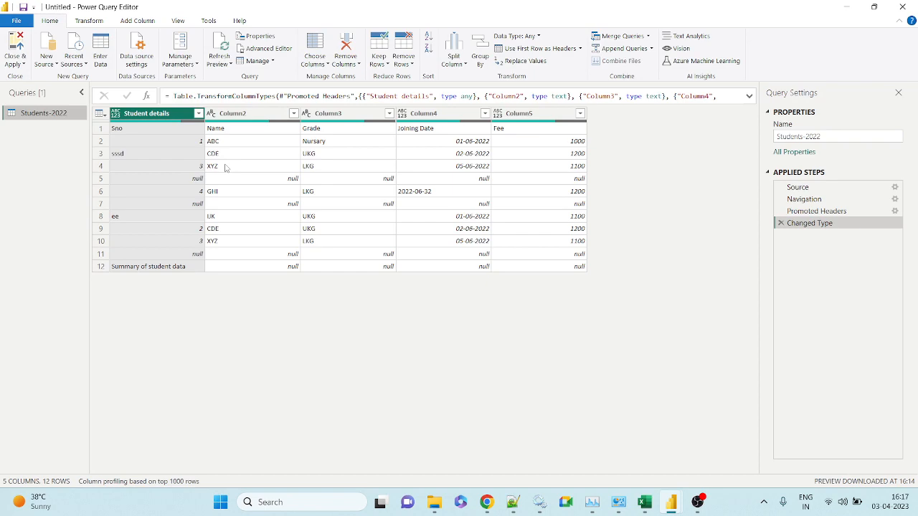
key("alt+Tab")
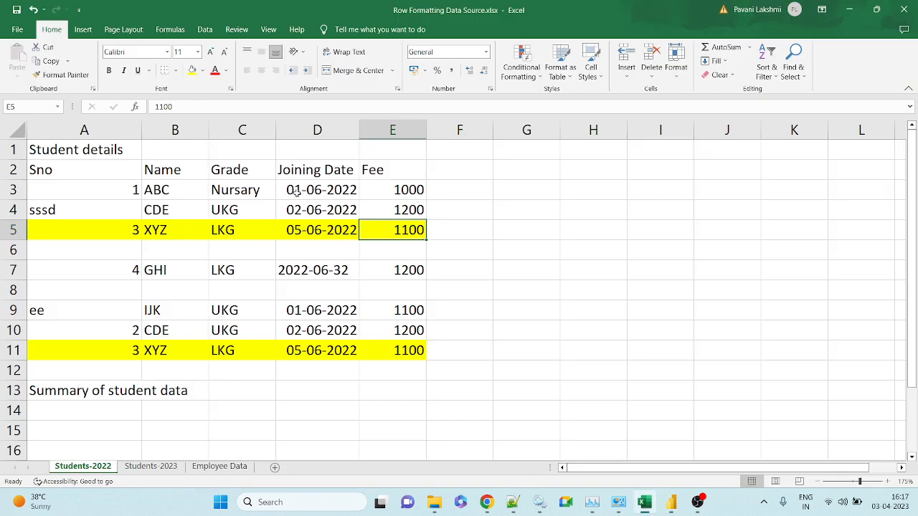
left_click_drag(138, 169, 402, 170)
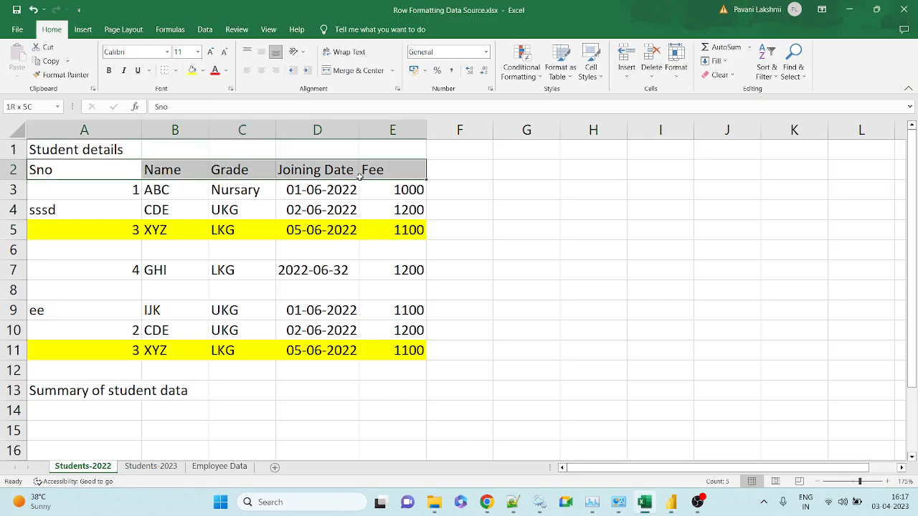
key("alt+Tab")
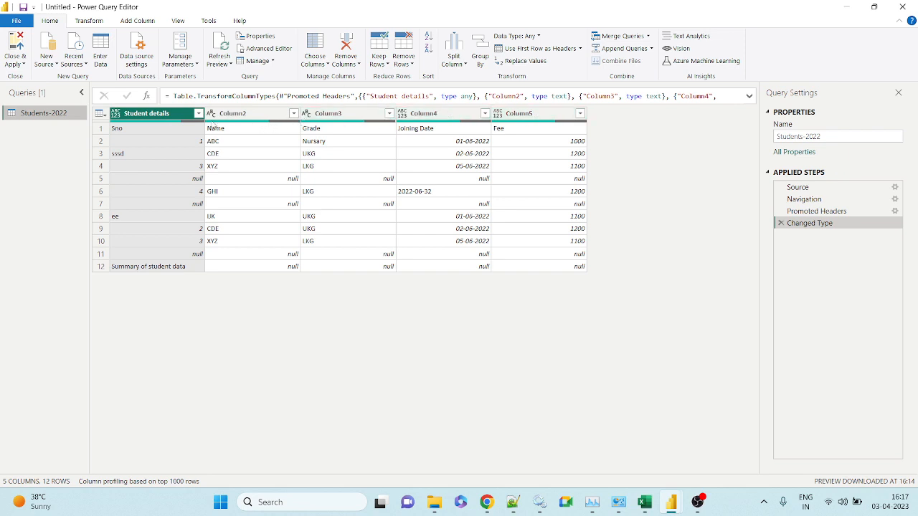
- Check the first and last rows of the Students-2022 query and promote its first row to column headers
mouse_move(213, 124)
left_click(100, 128)
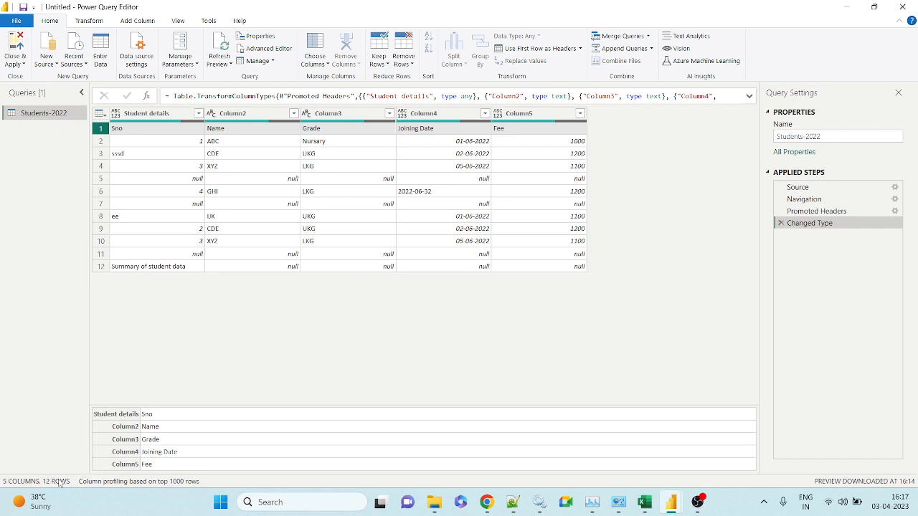
left_click(101, 147)
left_click(100, 266)
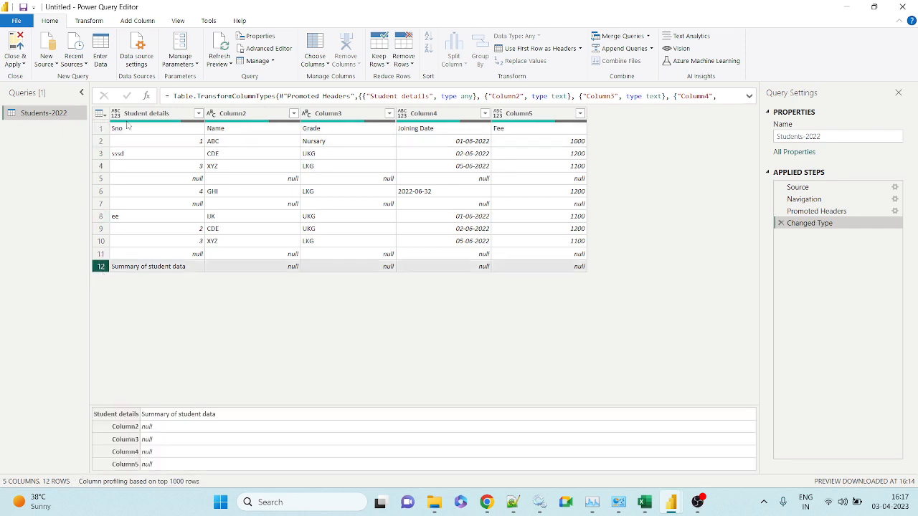
left_click(96, 134)
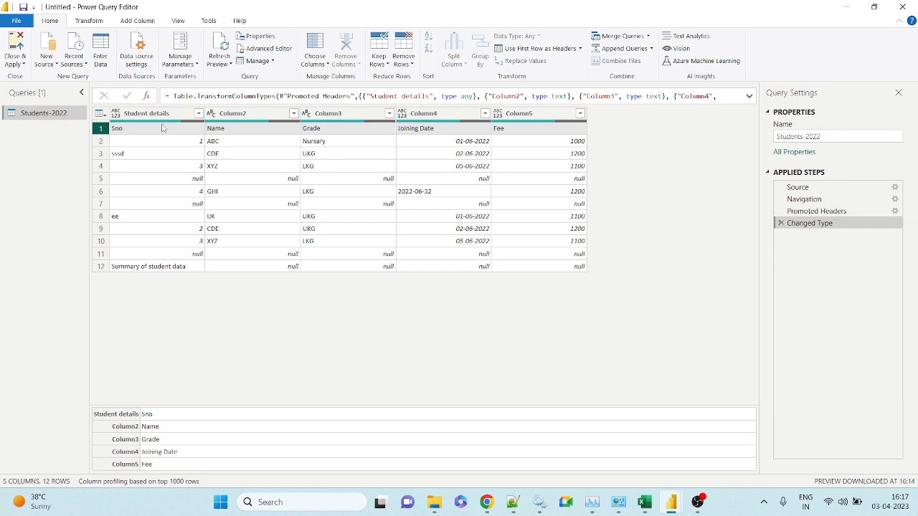
left_click(539, 48)
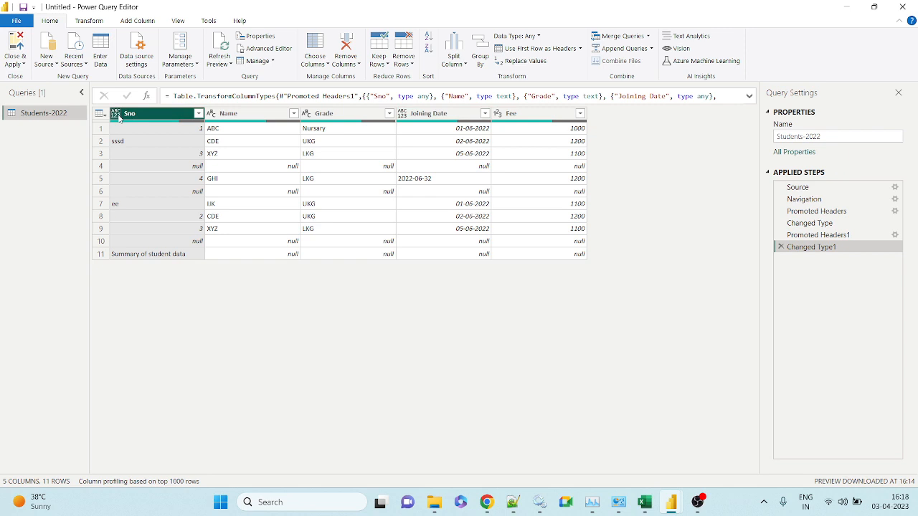
- Examine the entries in the Sno column and review its available data types without choosing one
left_click(177, 131)
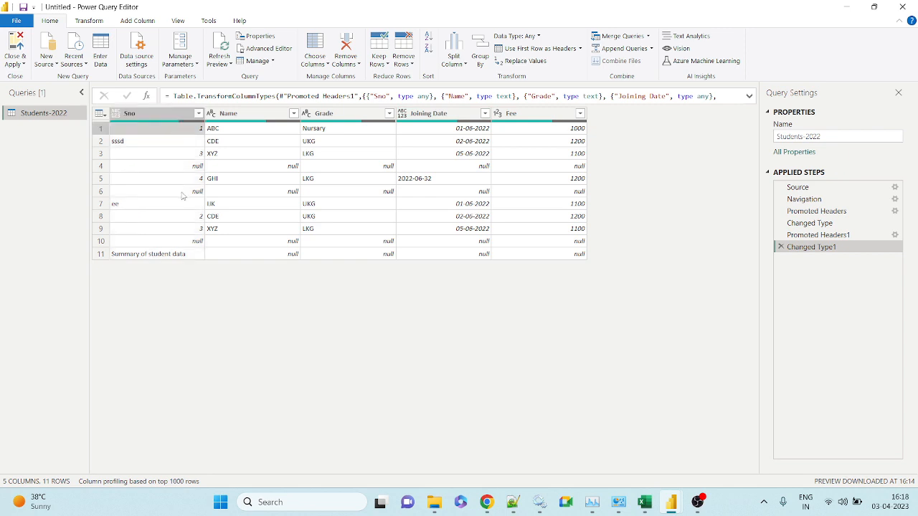
left_click(138, 145)
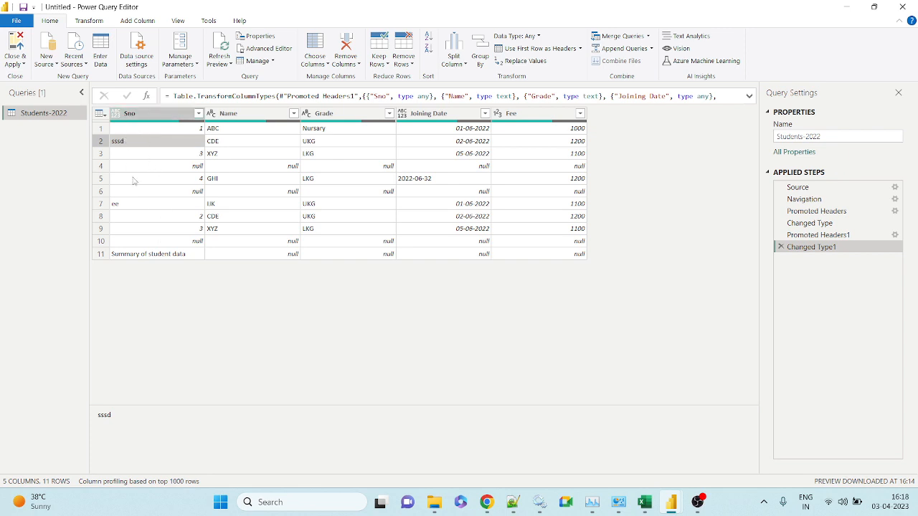
left_click(116, 113)
left_click(288, 173)
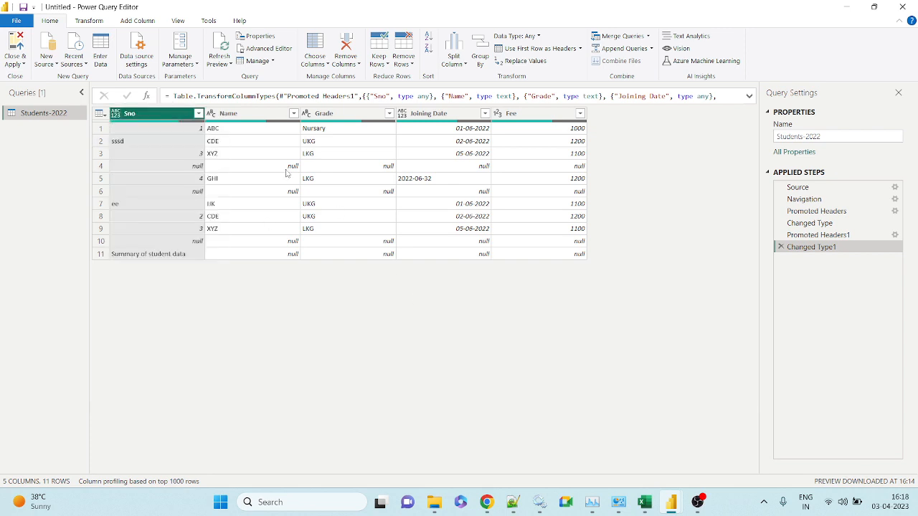
left_click(120, 117)
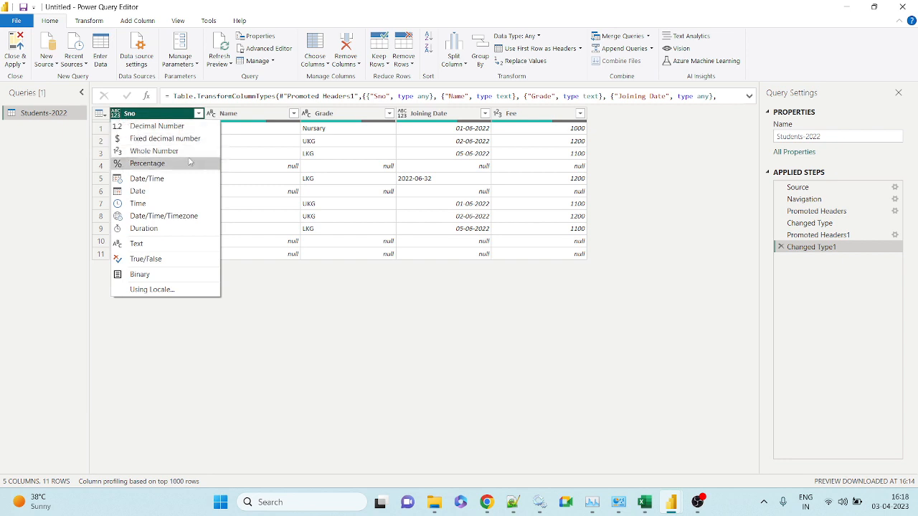
left_click(408, 397)
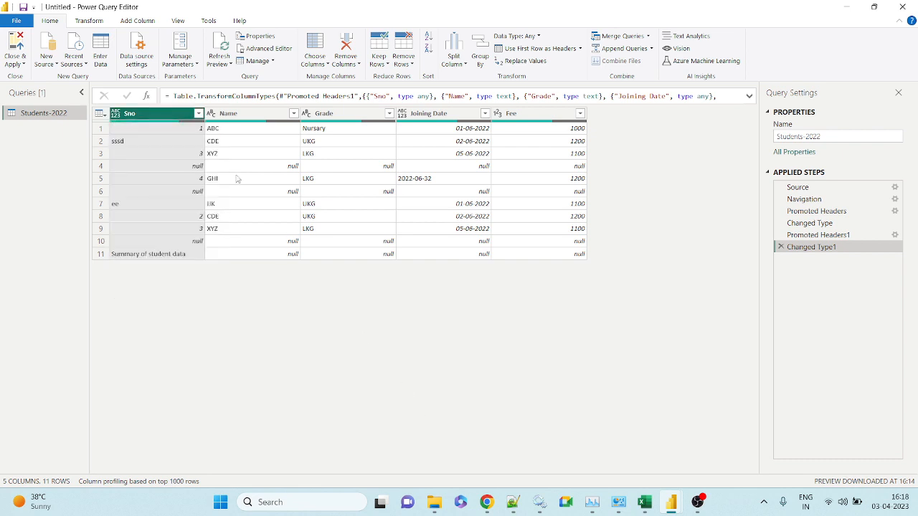
- Check the text entries in rows 2 and 7 of the Sno column and set the column's data type to Whole Number
left_click(170, 144)
left_click(133, 209)
left_click(133, 152)
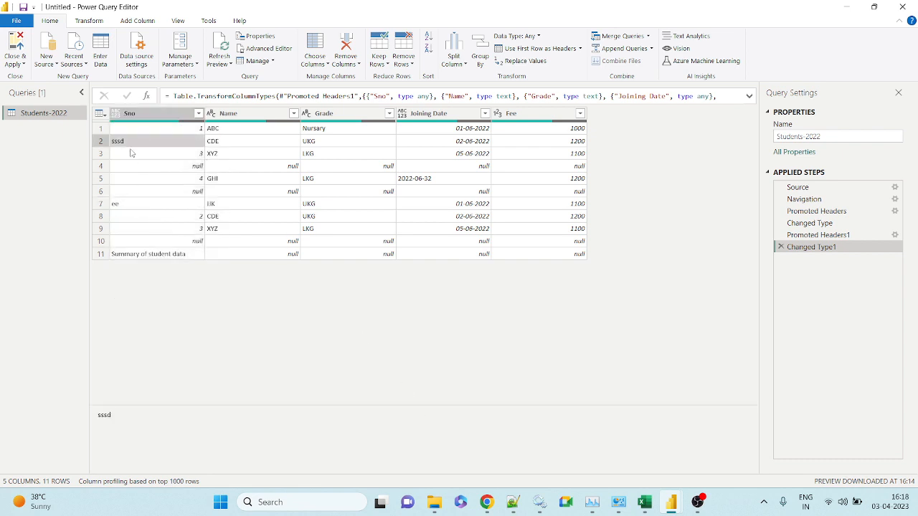
left_click(131, 205)
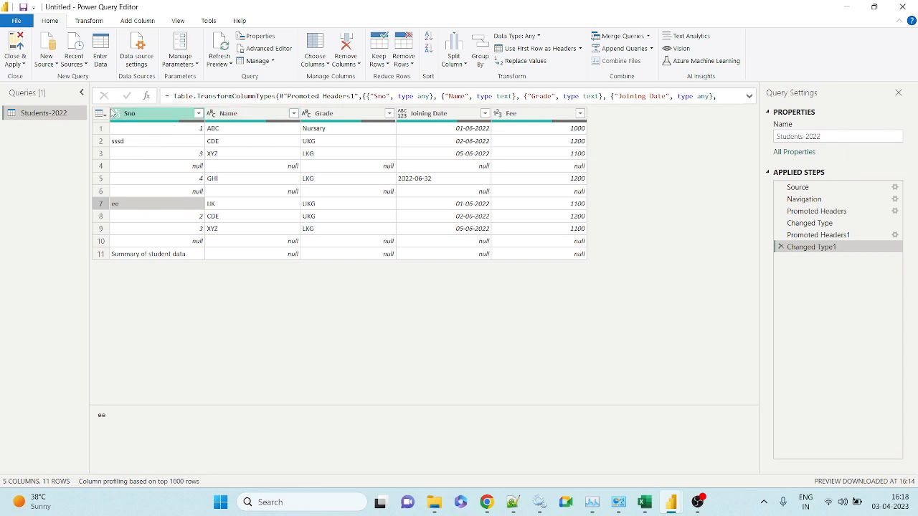
left_click(114, 113)
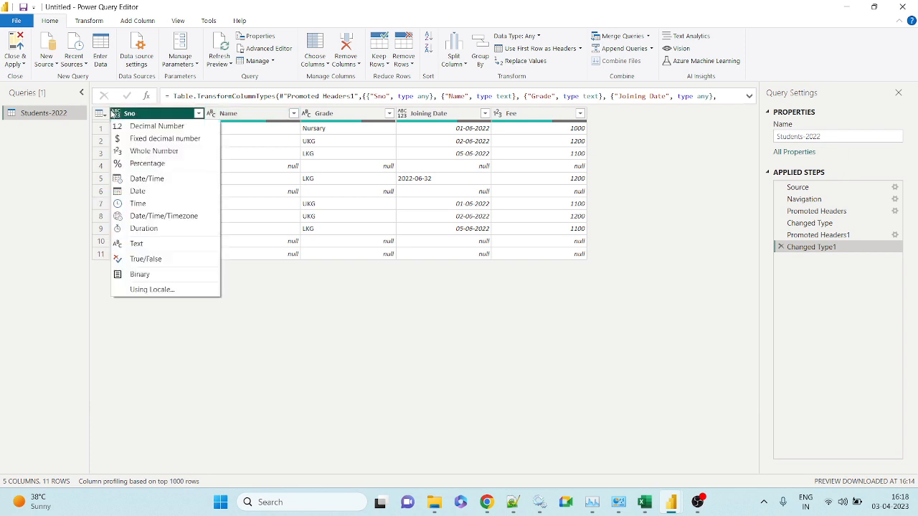
left_click(127, 154)
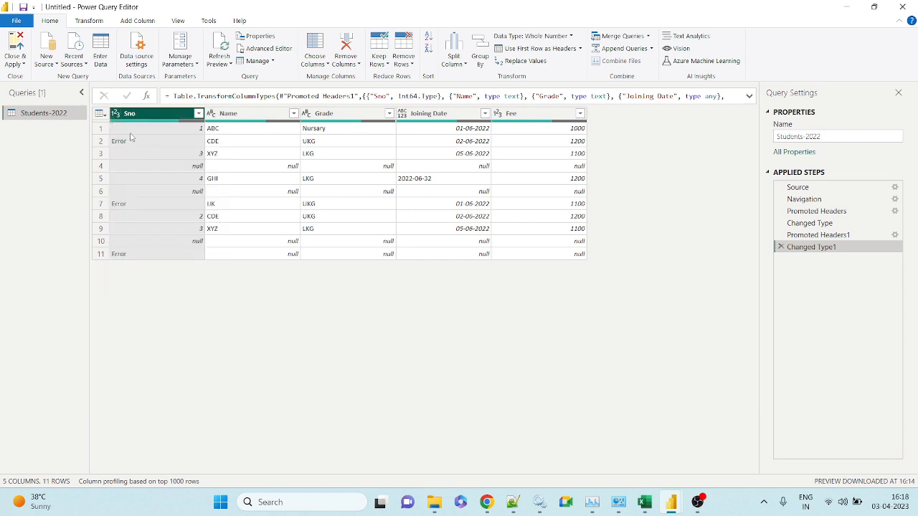
- Inspect the error cells in rows 2, 7 and 11 of the Sno column to see why each conversion failed
left_click(142, 256)
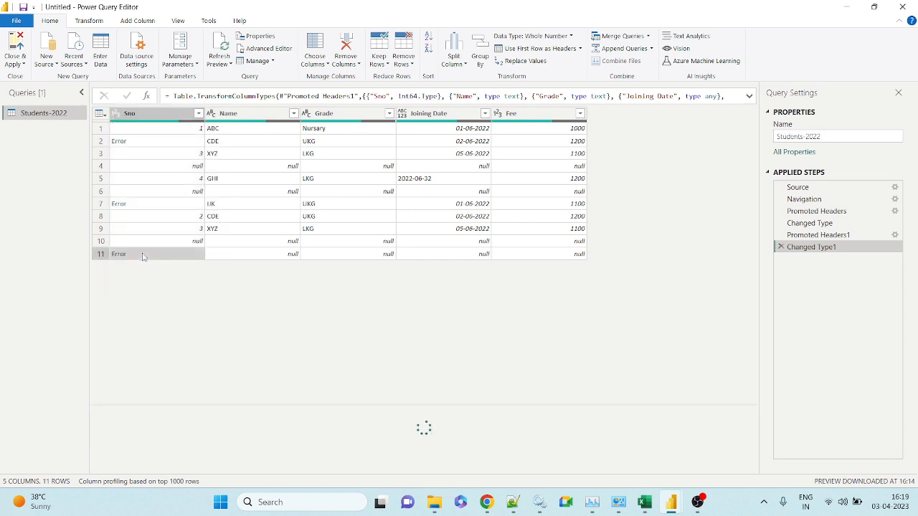
left_click(135, 211)
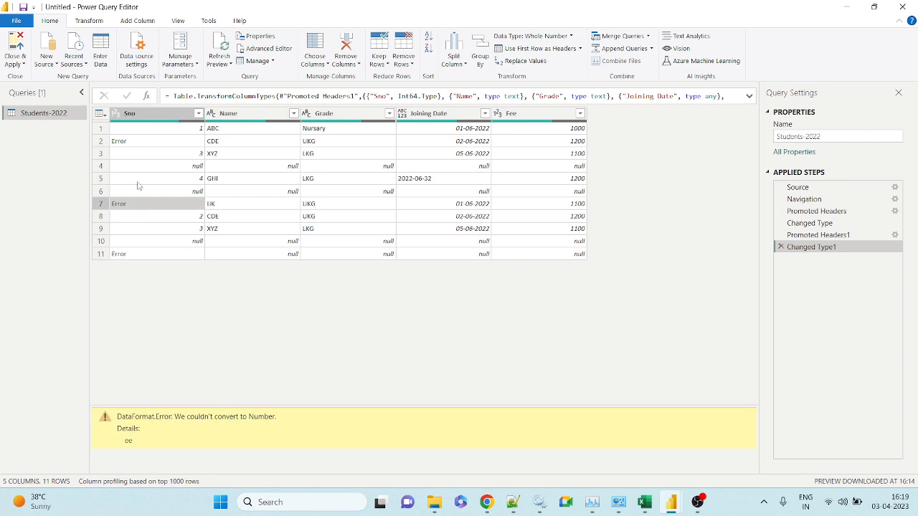
left_click(141, 144)
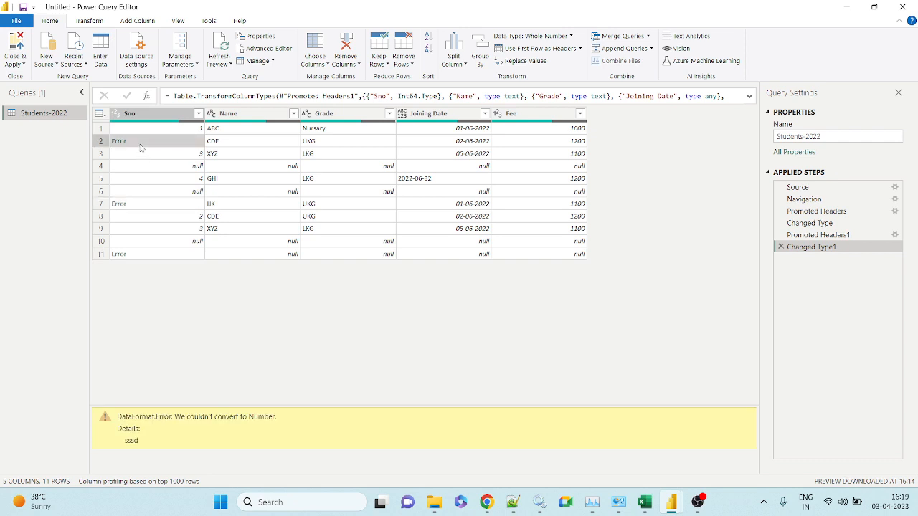
left_click(122, 114)
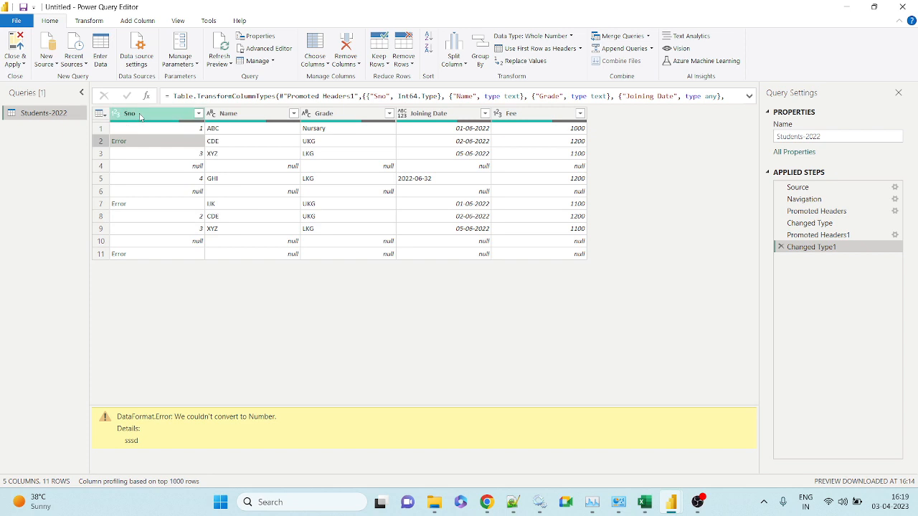
left_click(144, 206)
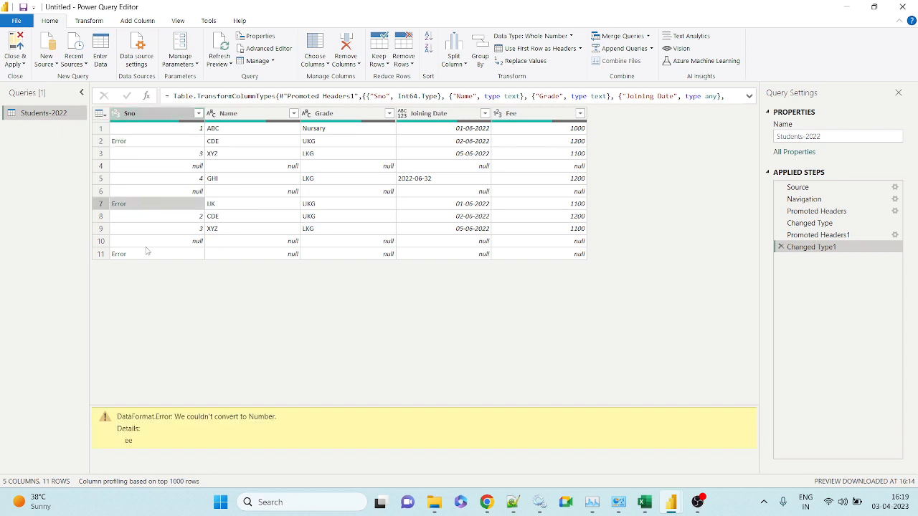
left_click(146, 254)
left_click(140, 194)
left_click(136, 202)
left_click(134, 153)
left_click(133, 147)
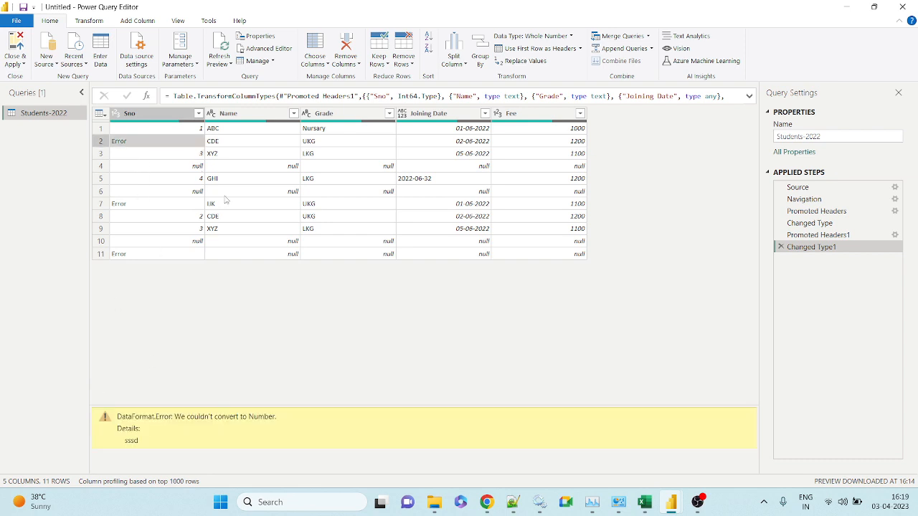
- Read the error message and its details for the Sno cell in row 2
triple_click(132, 442)
double_click(147, 422)
left_click(210, 417)
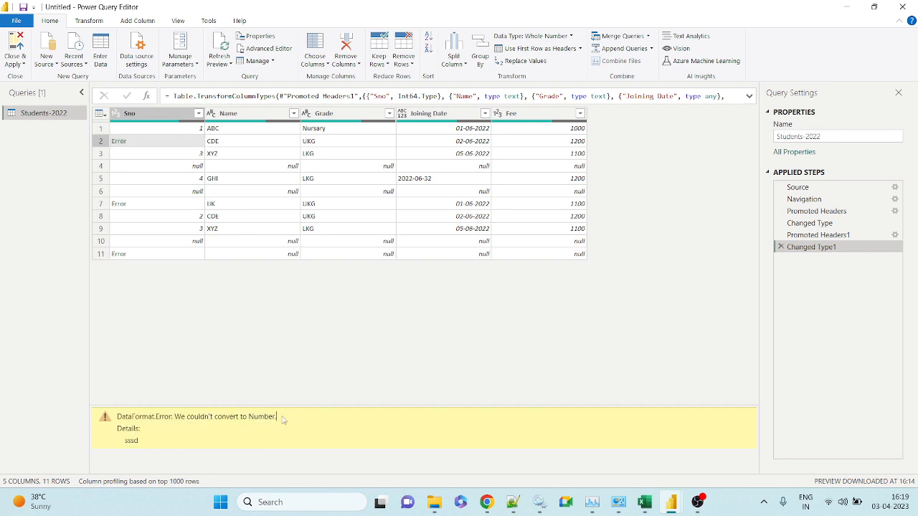
left_click(193, 145)
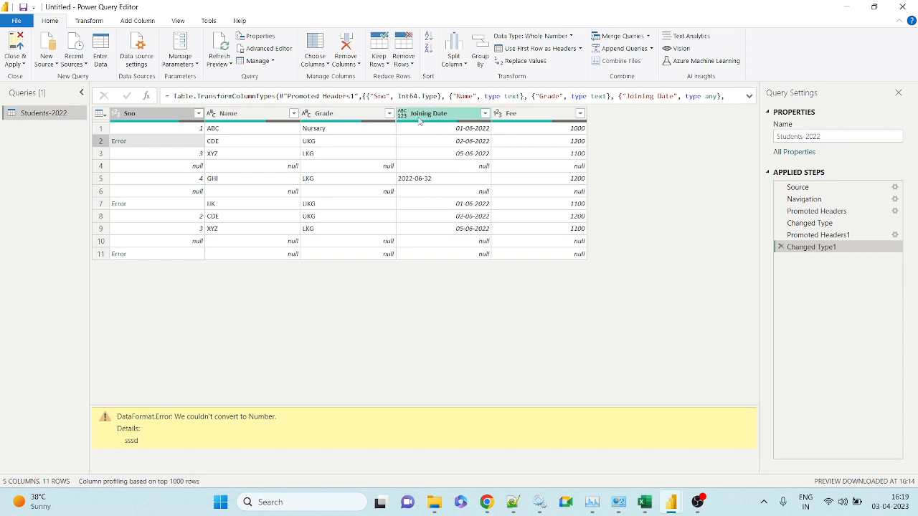
- Check the entries in rows 4, 5 and 6 of the Joining Date column and review the column's available data types
left_click(440, 168)
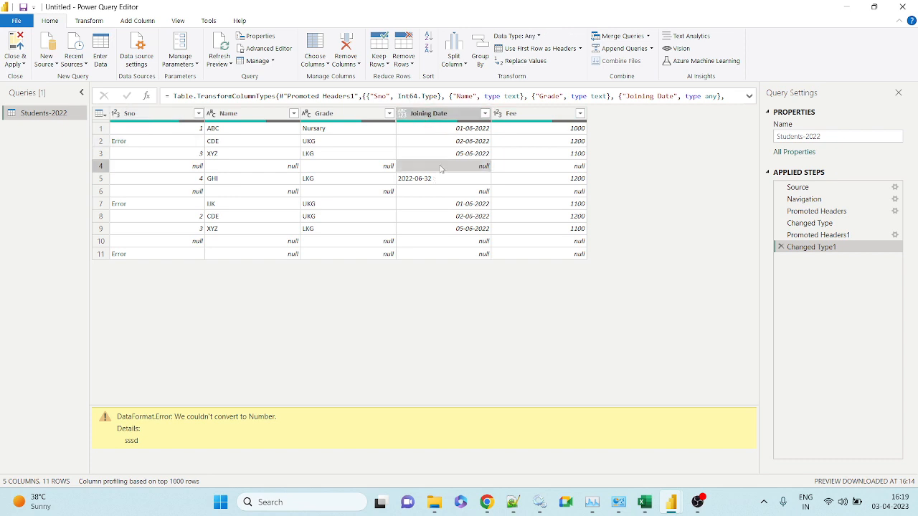
left_click(446, 193)
left_click(406, 181)
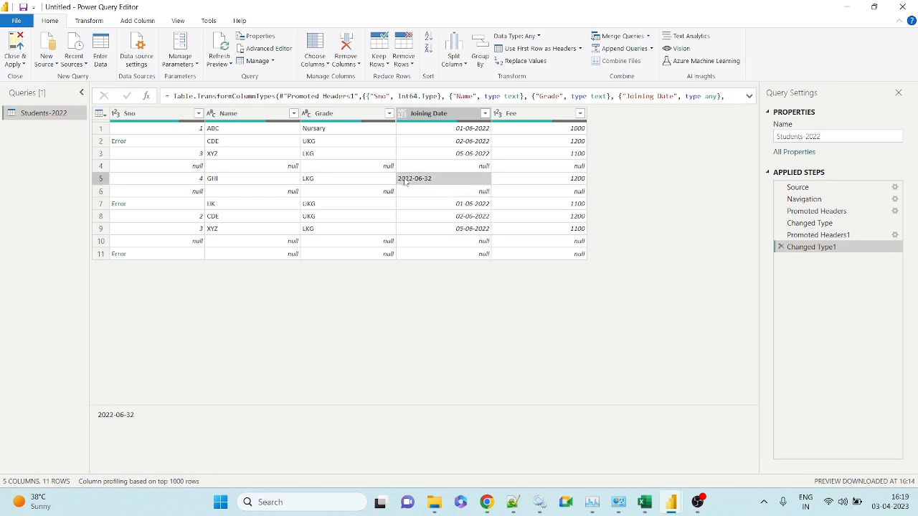
left_click(403, 118)
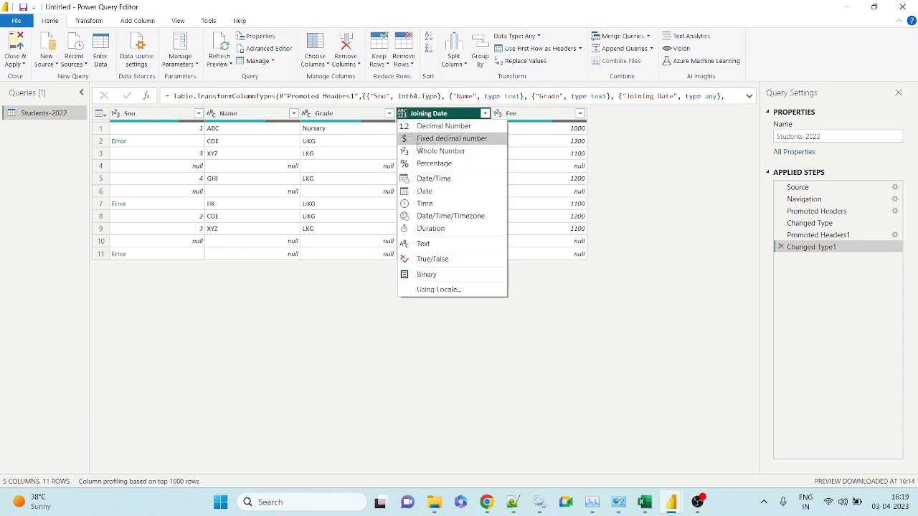
left_click(434, 190)
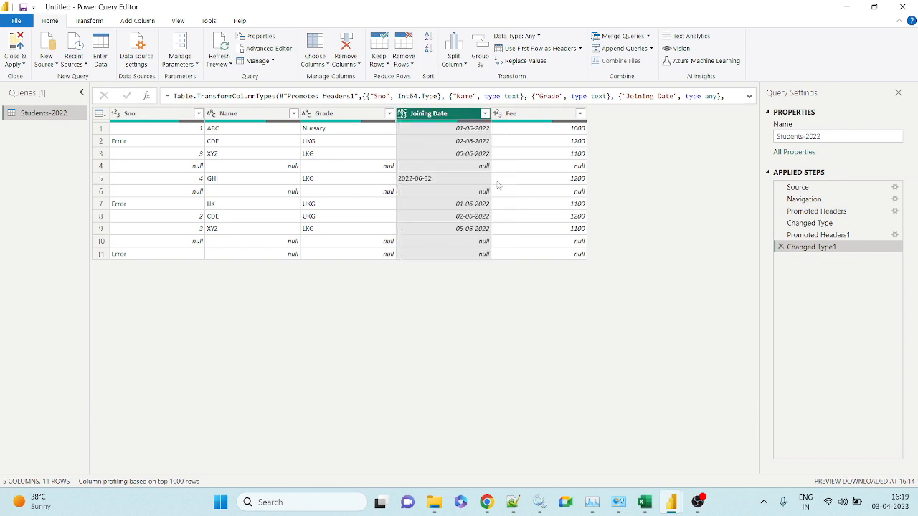
left_click(441, 190)
left_click(438, 184)
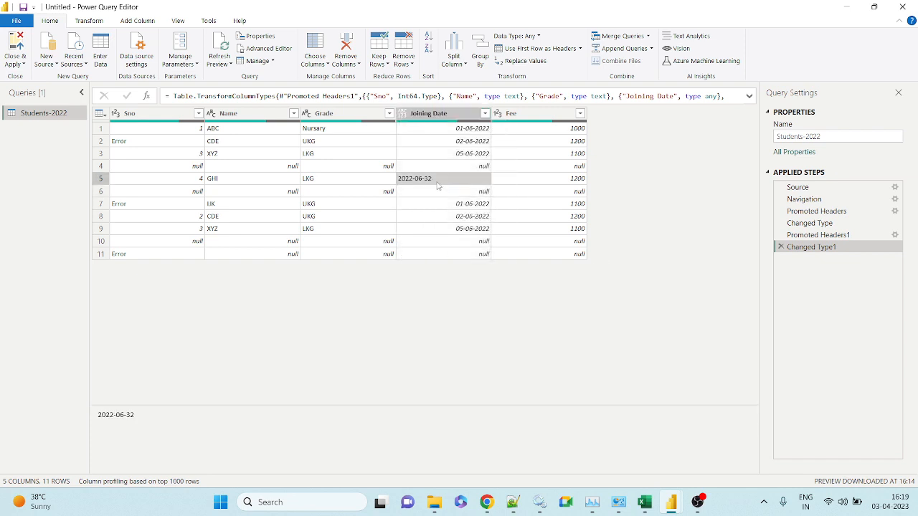
- Set the Joining Date column's data type to Date and inspect the conversion result in row 5
left_click(406, 114)
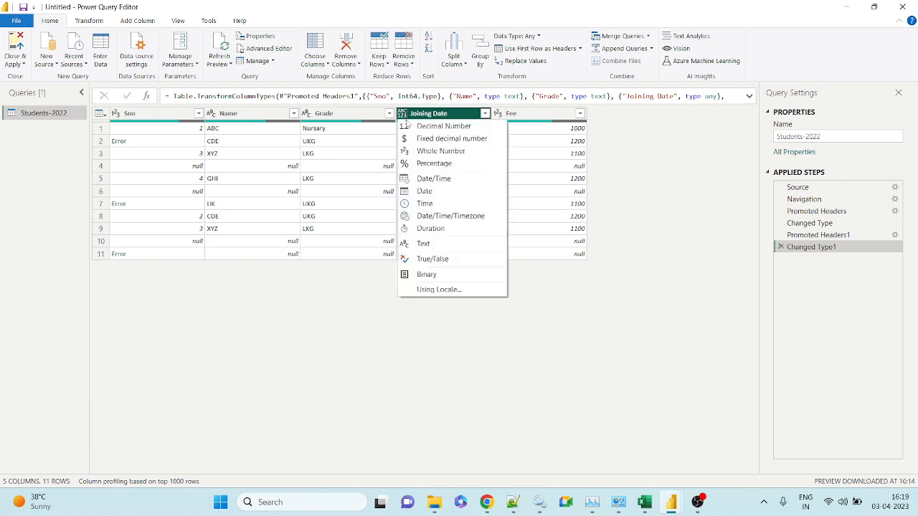
left_click(431, 191)
left_click(433, 184)
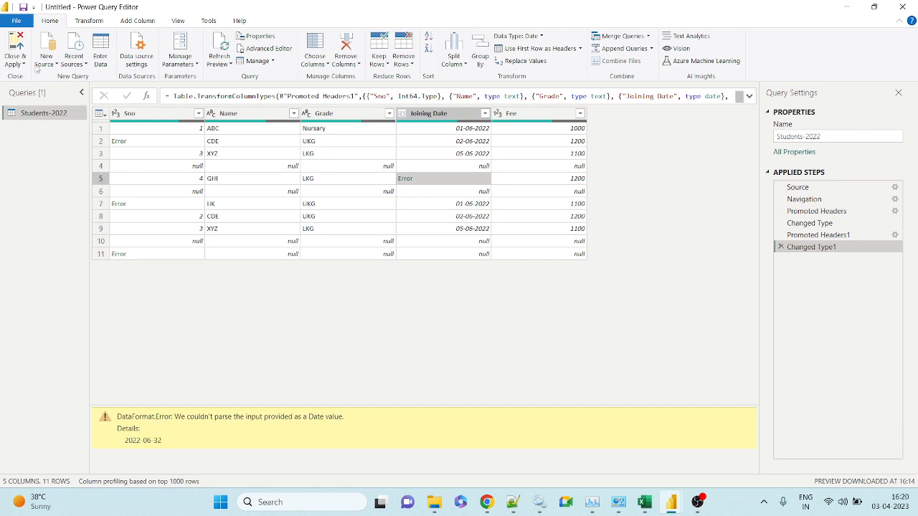
- Examine rows 2, 7 and 11, which contain errors in the Sno column
left_click(98, 141)
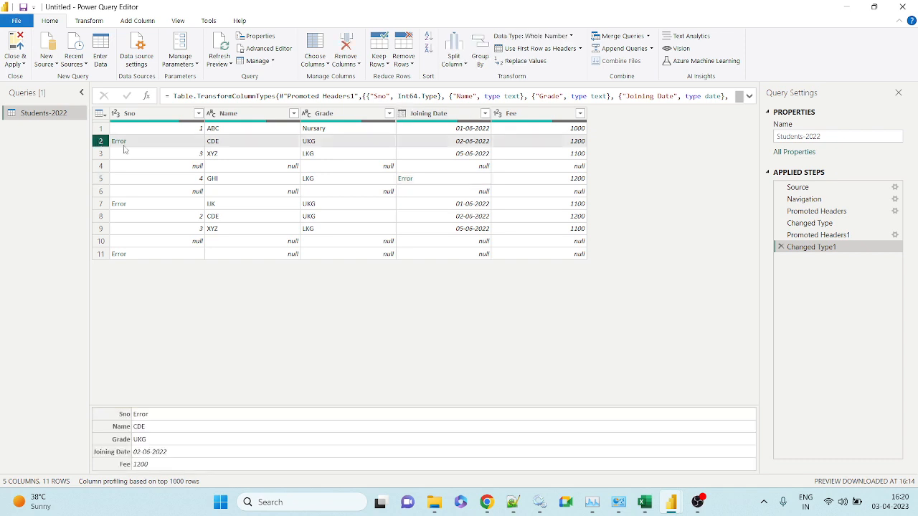
left_click(114, 144)
left_click(100, 205)
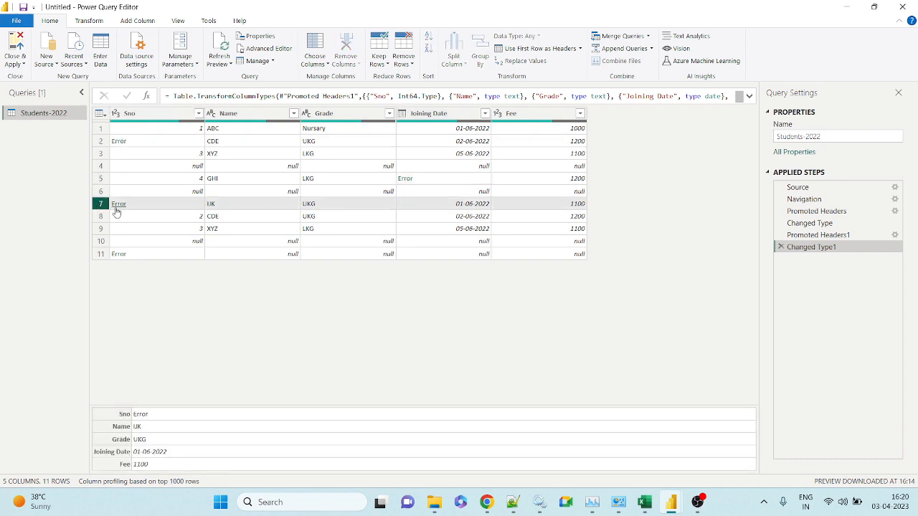
left_click(100, 255)
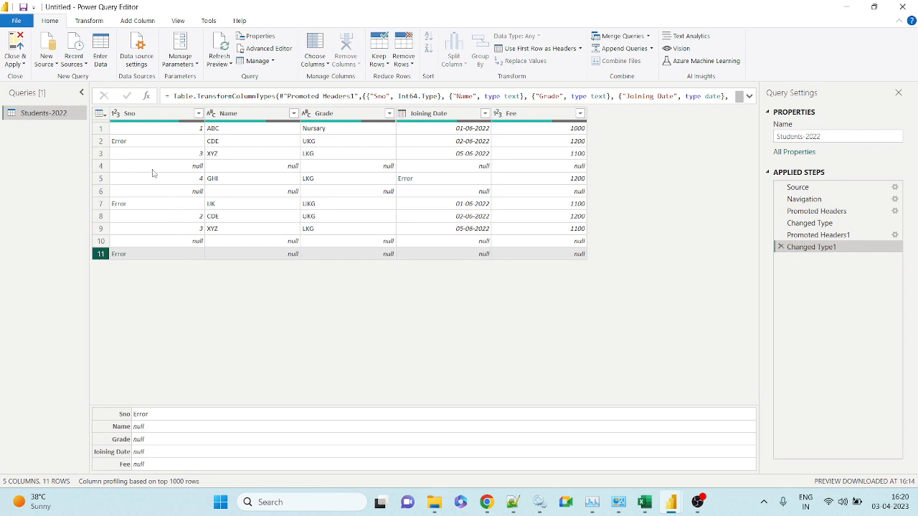
- Examine the blank rows 4, 6 and 10 and compare them with neighbouring rows 3 and 5
left_click(101, 166)
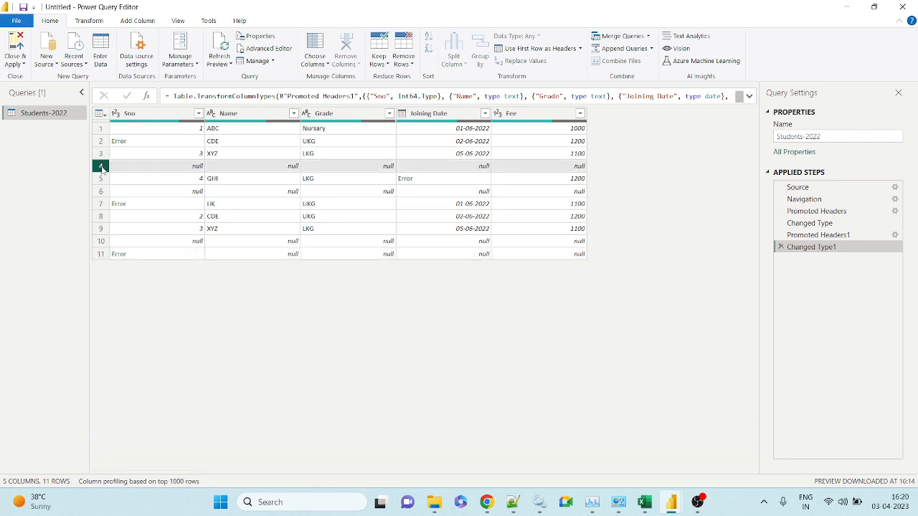
left_click(105, 181)
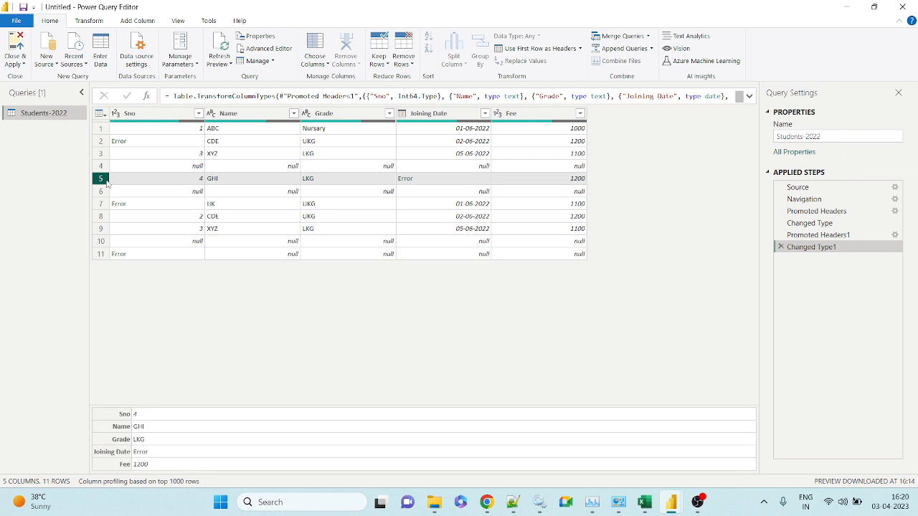
left_click(105, 192)
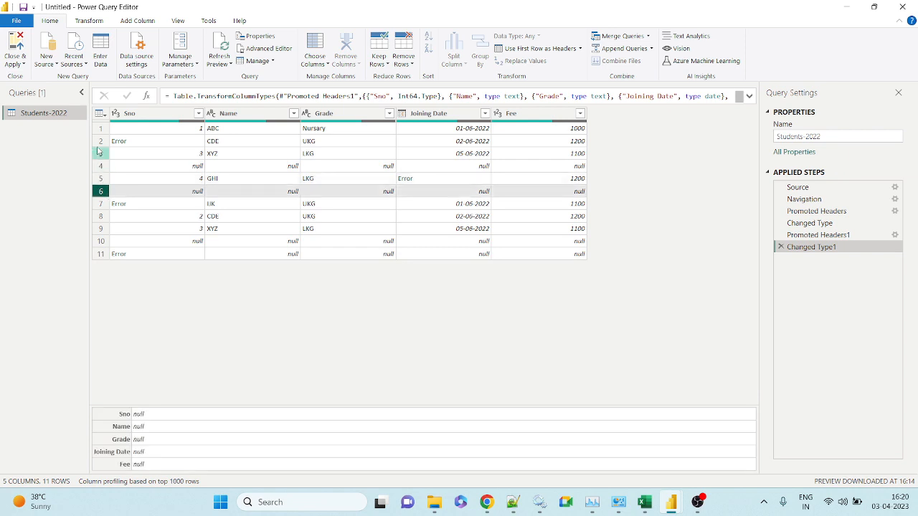
left_click(100, 154)
left_click(101, 166)
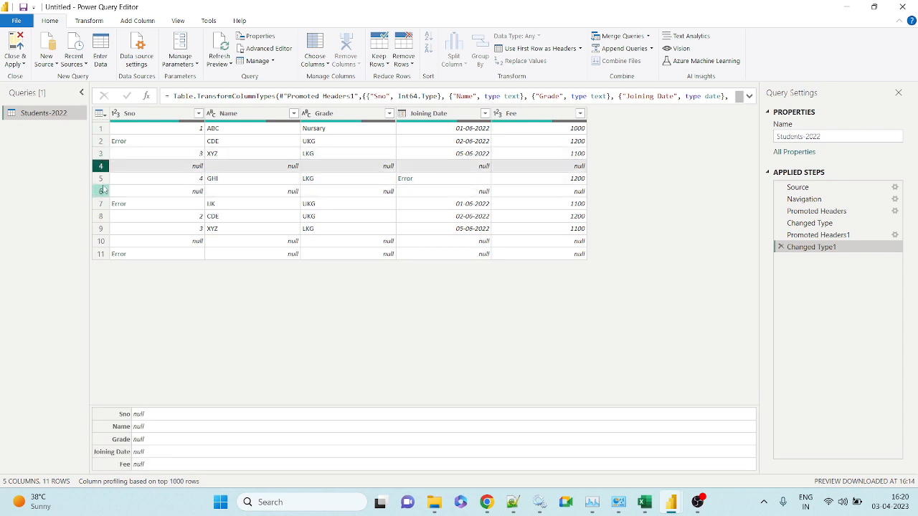
left_click(102, 192)
left_click(101, 244)
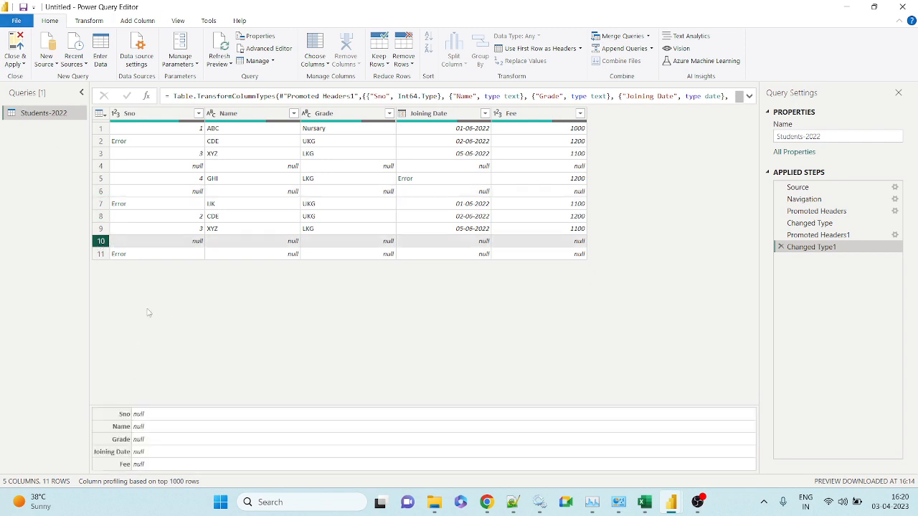
left_click(101, 254)
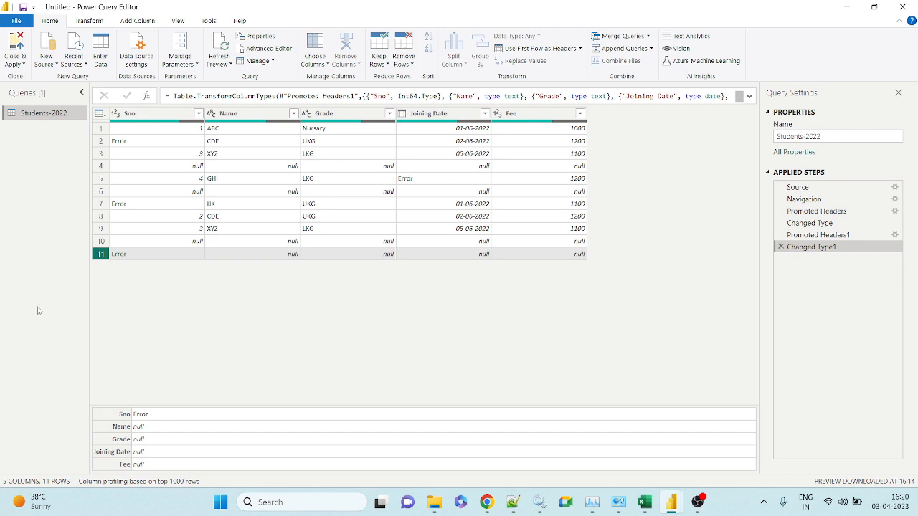
left_click(412, 63)
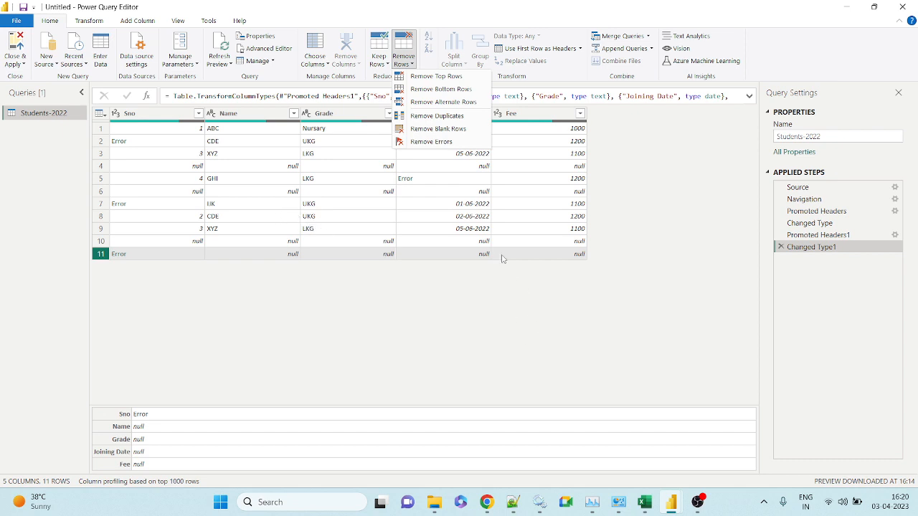
left_click(103, 262)
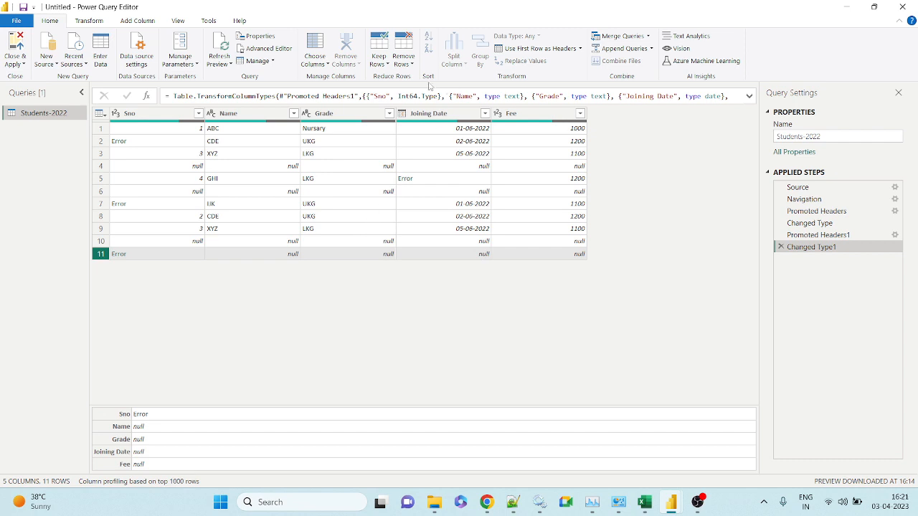
left_click(411, 67)
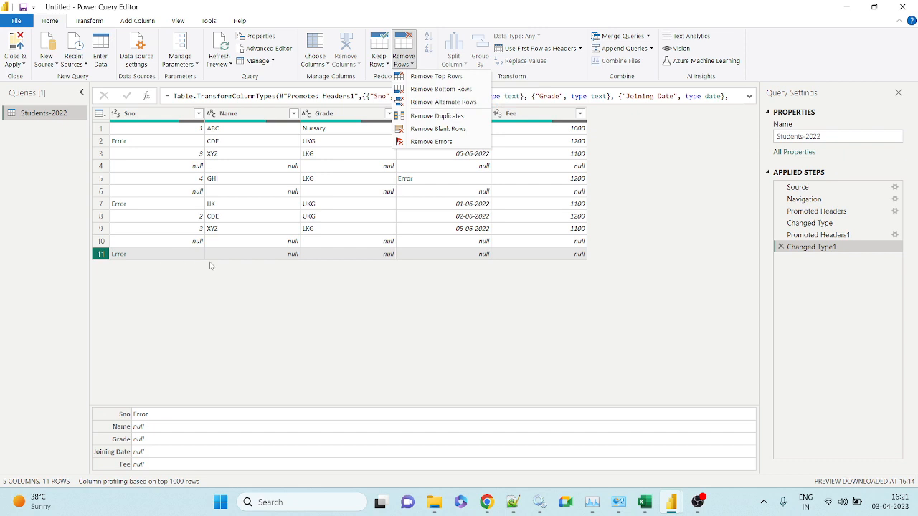
left_click(414, 90)
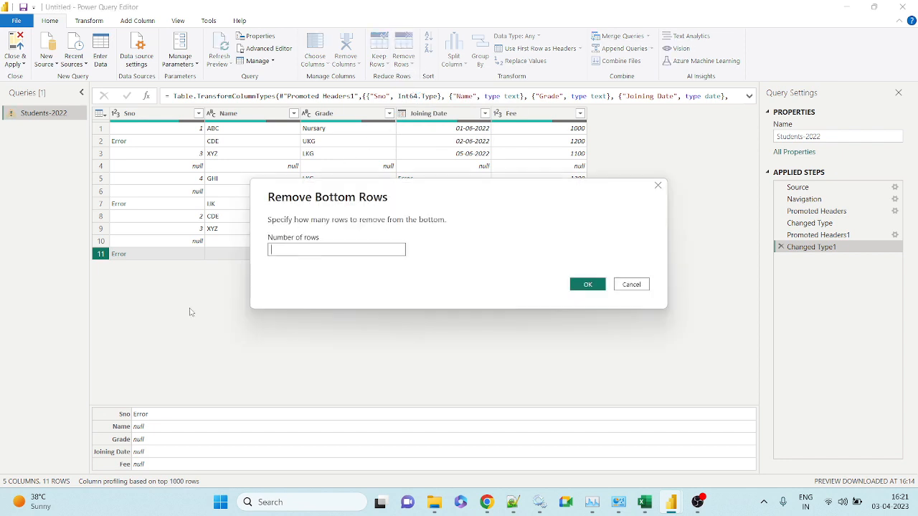
key("Escape")
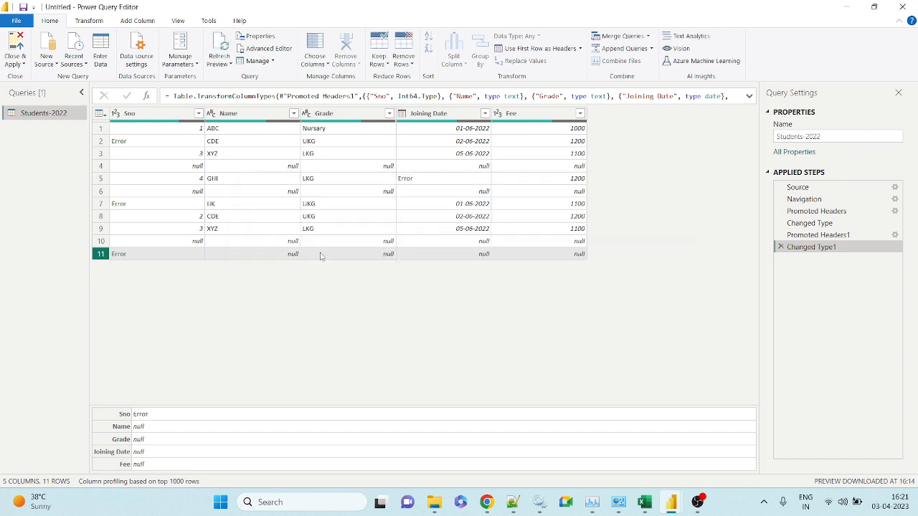
- Remove 1 row from the bottom of the Students-2022 table
left_click(403, 56)
left_click(433, 90)
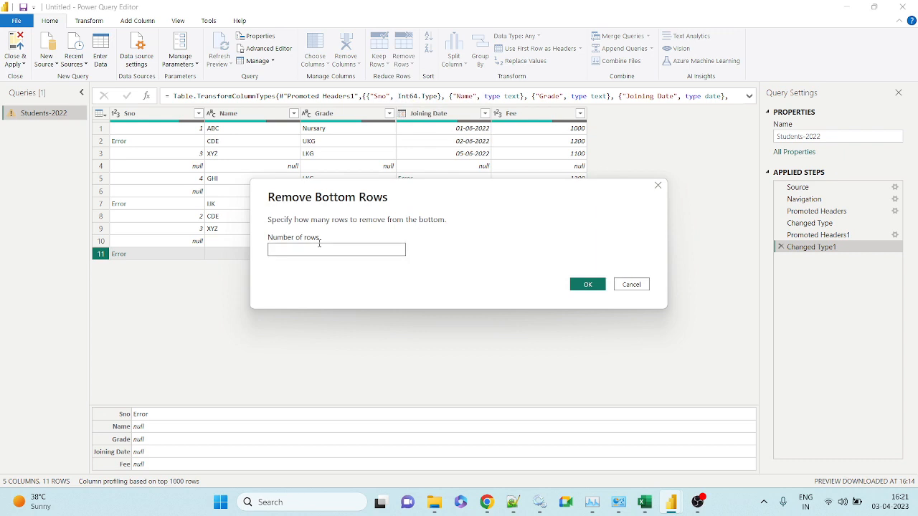
left_click_drag(342, 201, 354, 277)
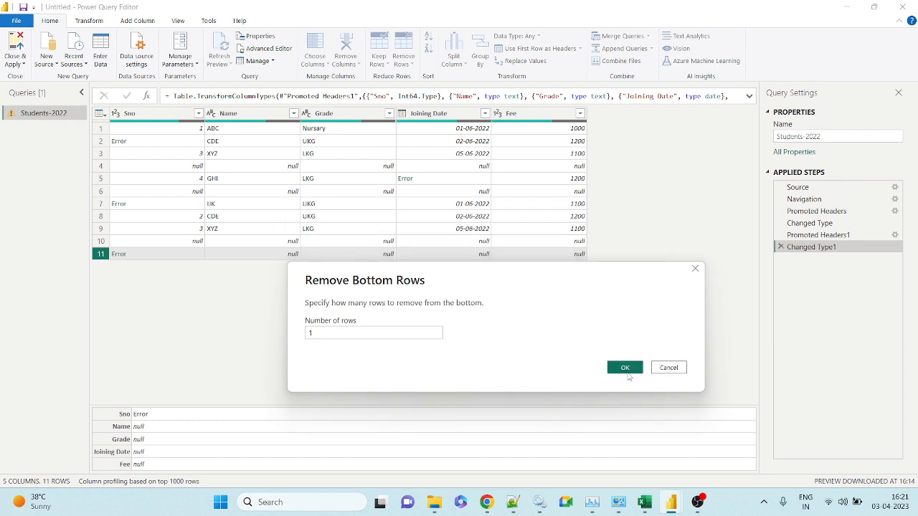
left_click(625, 367)
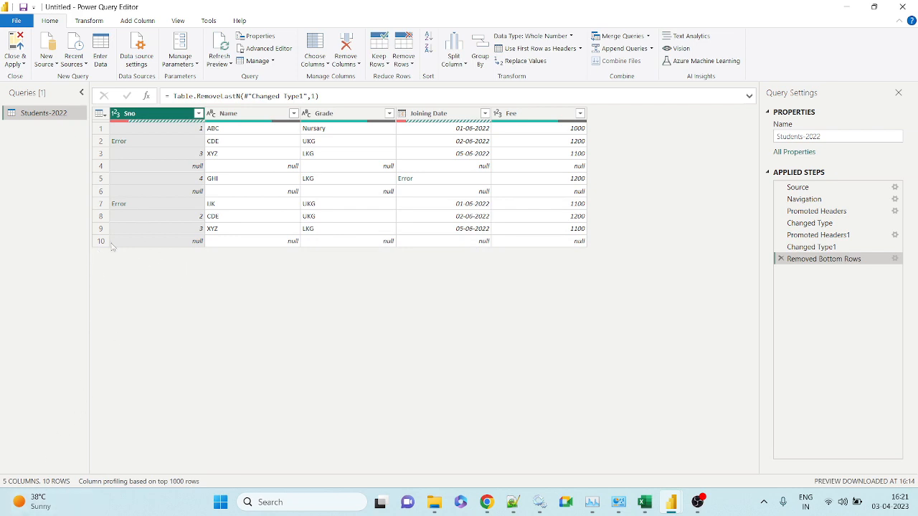
- Compare rows 3 and 9 to check whether they hold the same student record
left_click(101, 155)
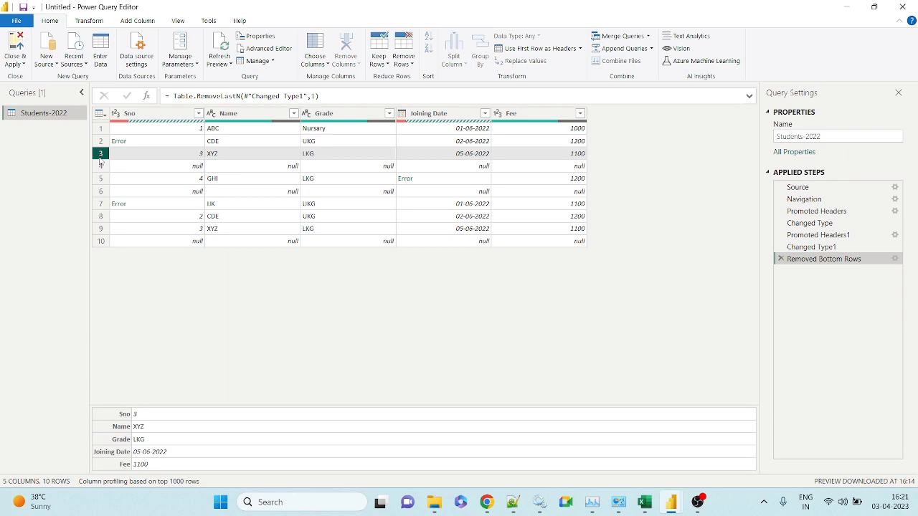
left_click(100, 228)
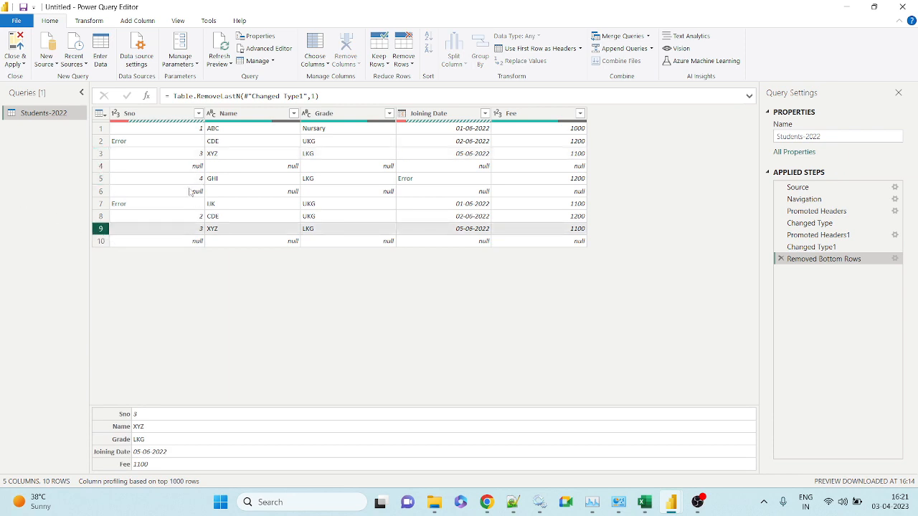
left_click(101, 155)
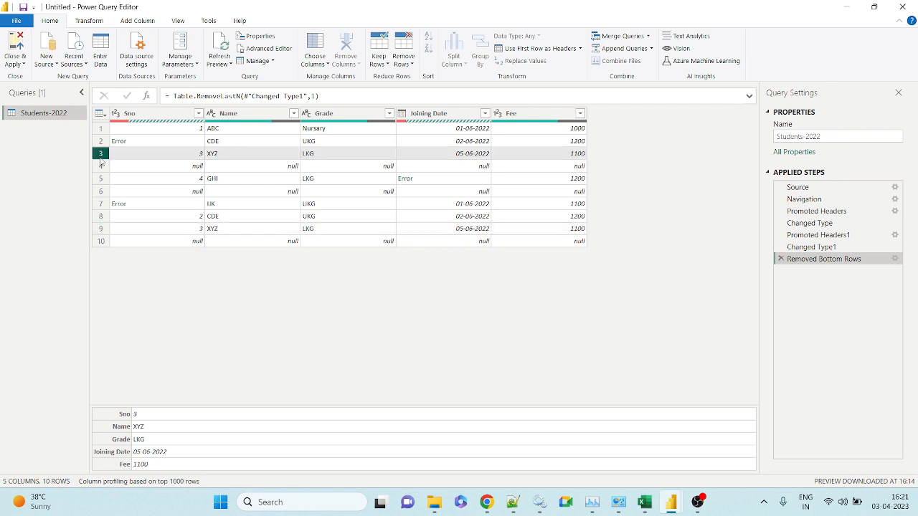
left_click(100, 228)
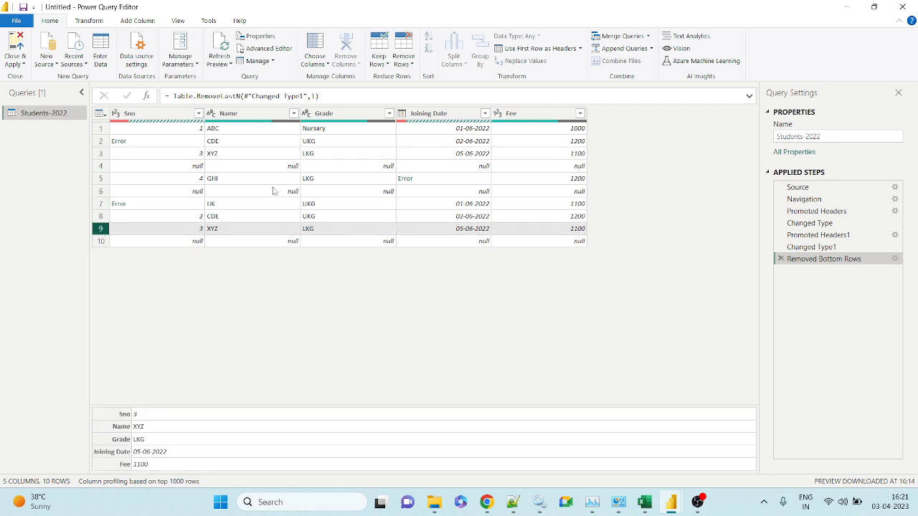
- Try to remove duplicate rows from the table with row 9 selected, and delete the resulting Removed Duplicates step
left_click(404, 61)
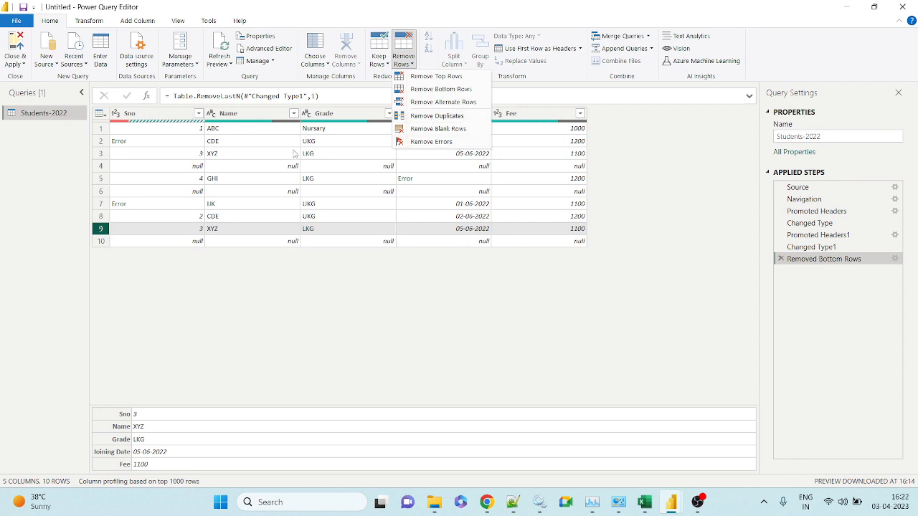
left_click(431, 117)
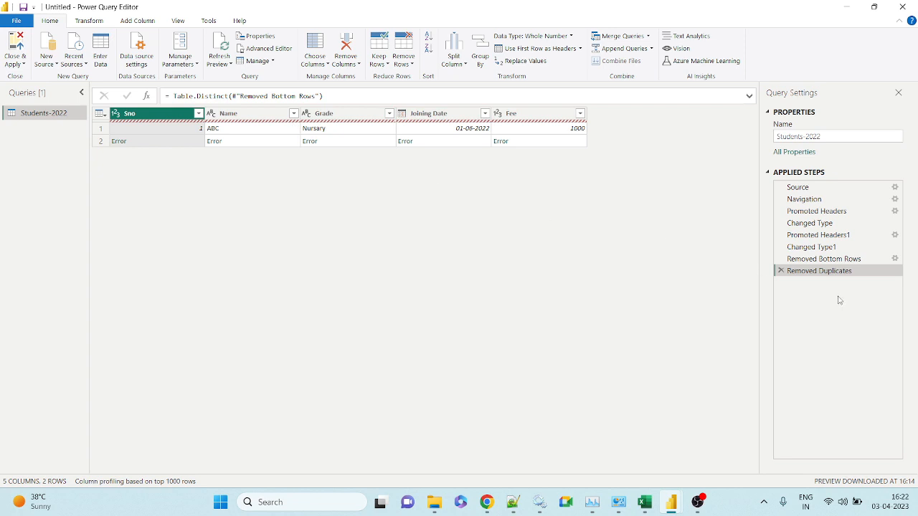
left_click(778, 271)
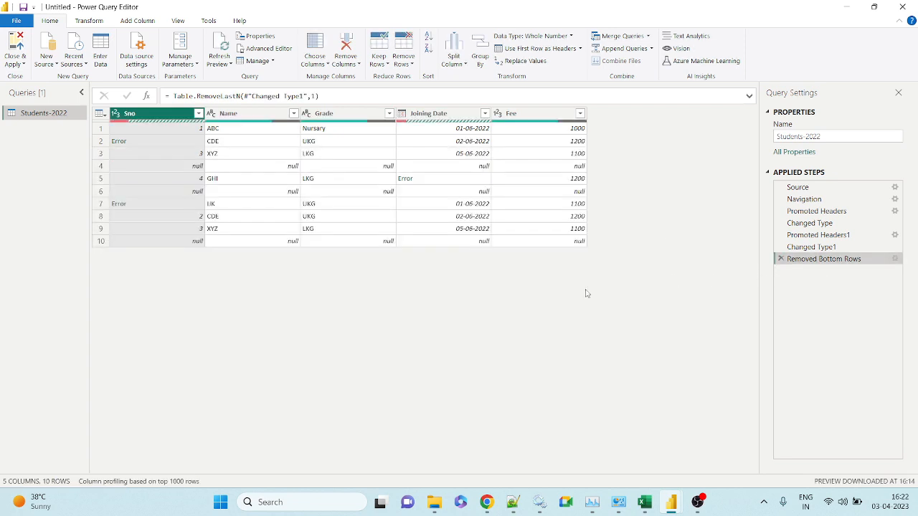
- Try to remove duplicate rows with all five columns selected, and delete the resulting Removed Duplicates step
left_click(102, 115)
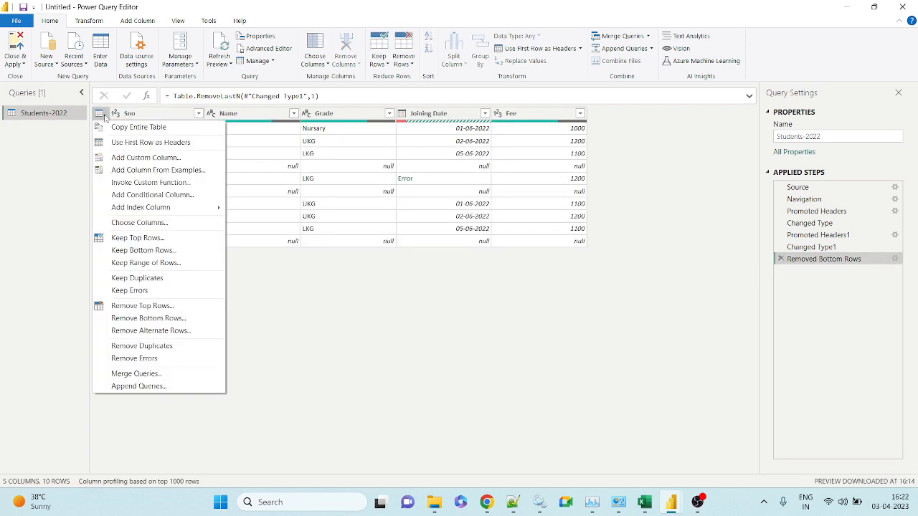
left_click(359, 241)
key("ctrl+a")
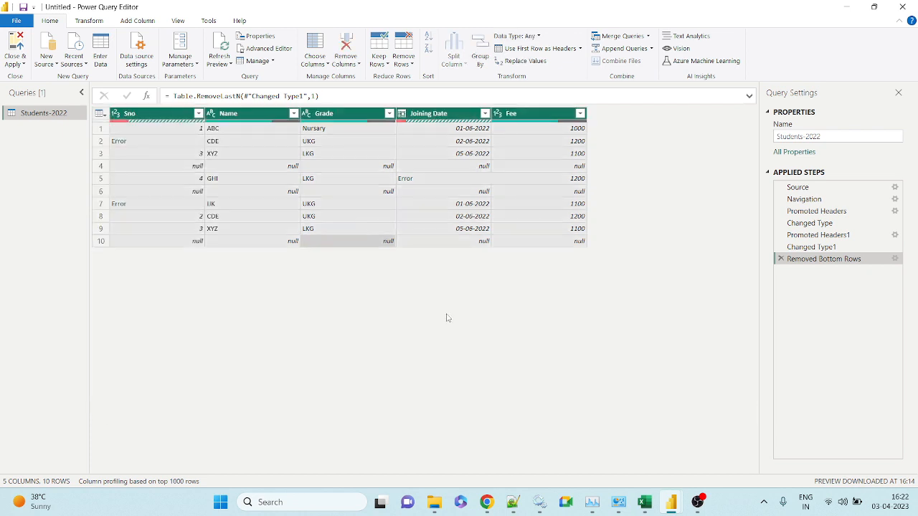
left_click(404, 59)
left_click(429, 116)
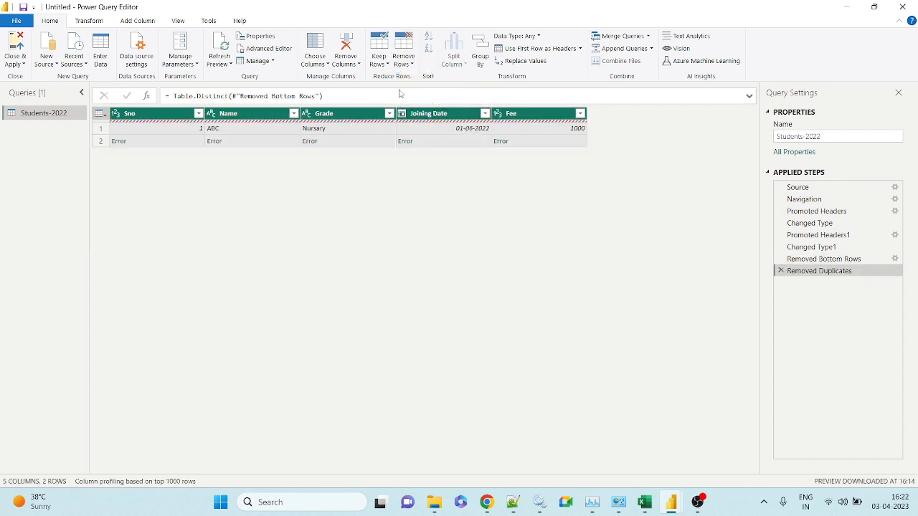
left_click(780, 271)
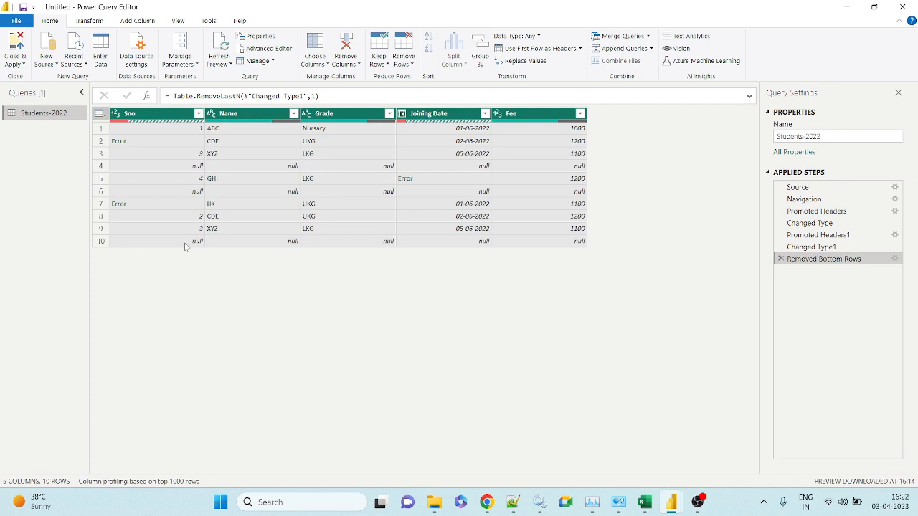
- Inspect the error in row 5 of the Joining Date column, and delete the resulting Joining Date step
left_click(403, 59)
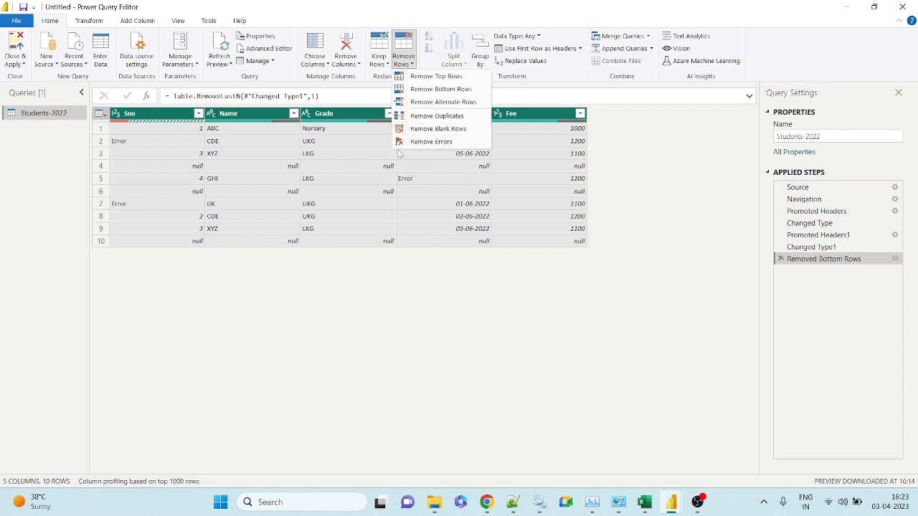
left_click(155, 144)
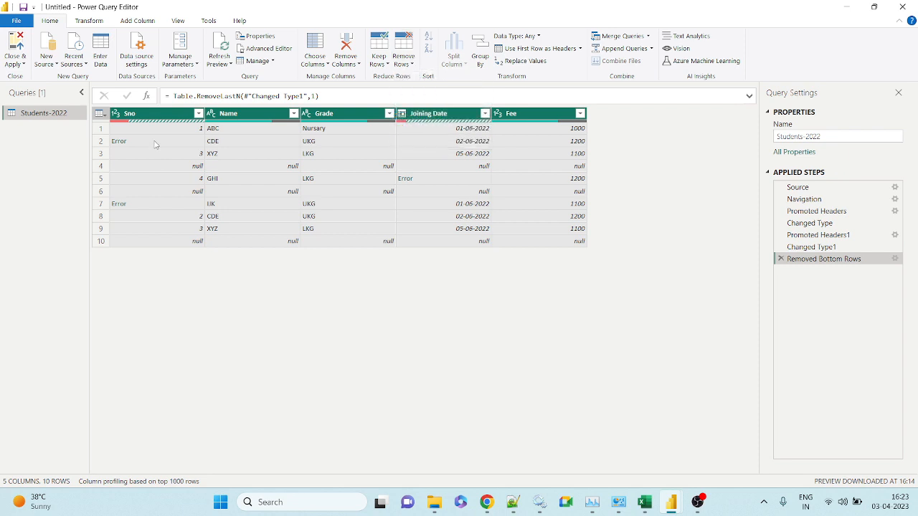
left_click(405, 178)
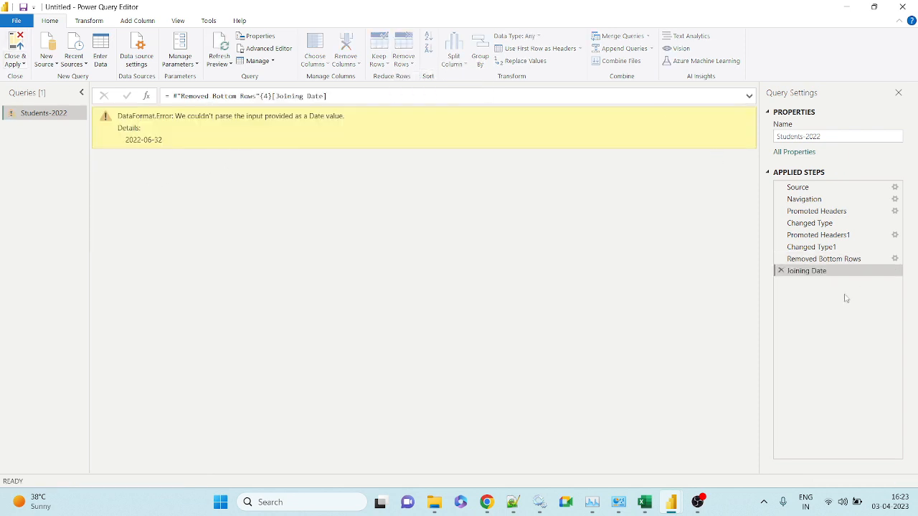
left_click(781, 271)
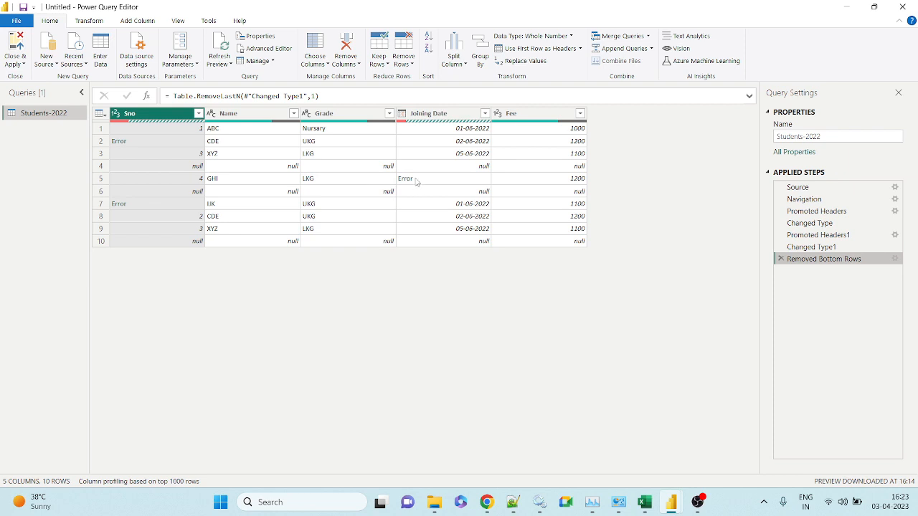
- Remove rows with errors in the Sno column, and remove the remaining error rows with all five columns selected
left_click(405, 64)
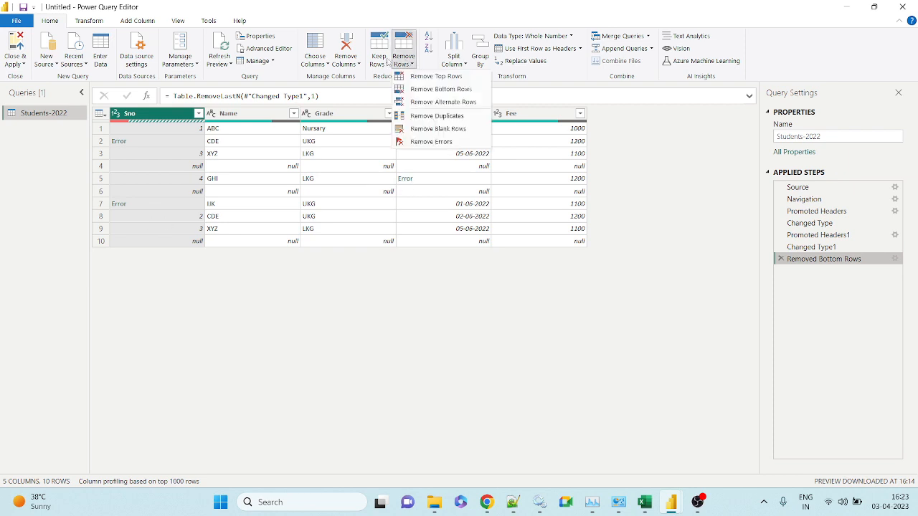
left_click(411, 140)
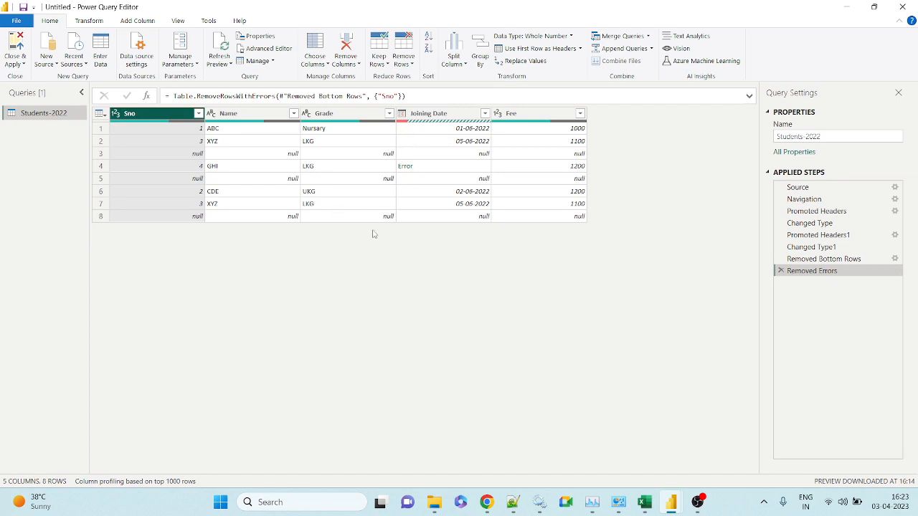
left_click(410, 204)
key("ctrl+a")
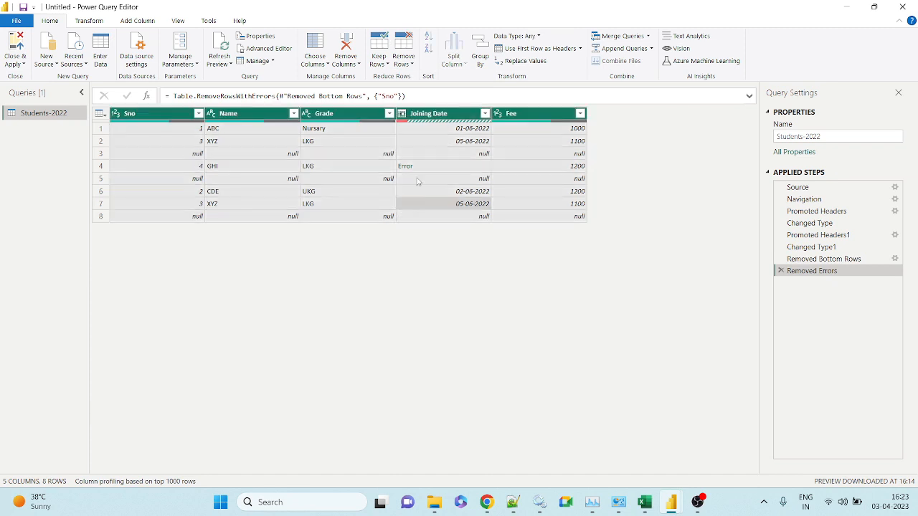
left_click(403, 61)
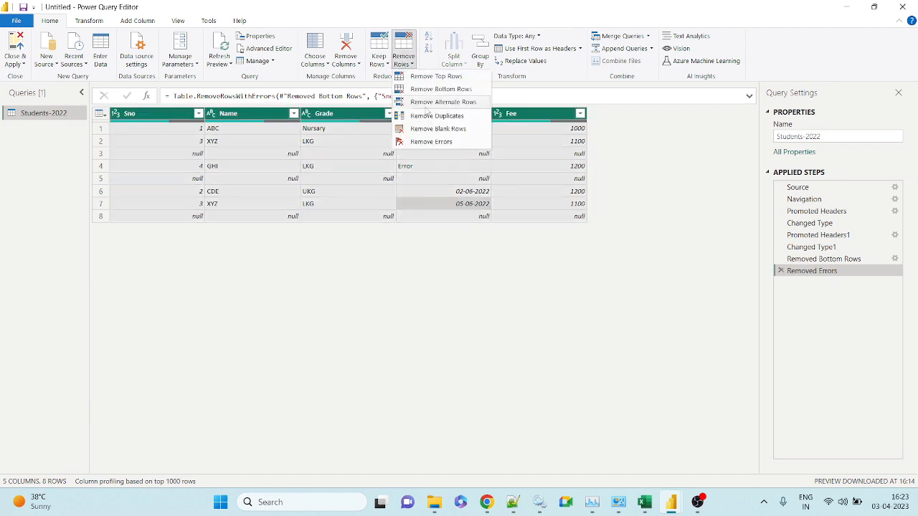
left_click(432, 141)
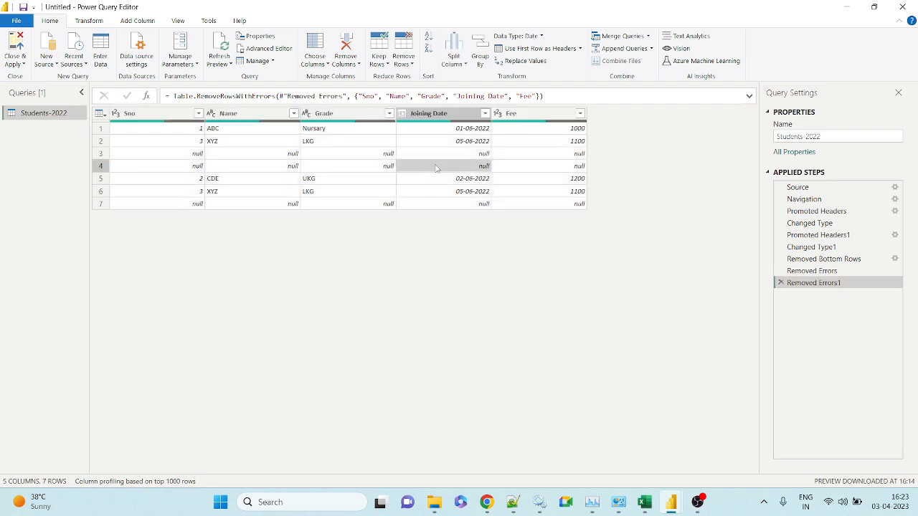
- Check null row 4 and remove the blank rows from the table with all five columns selected
left_click(435, 167)
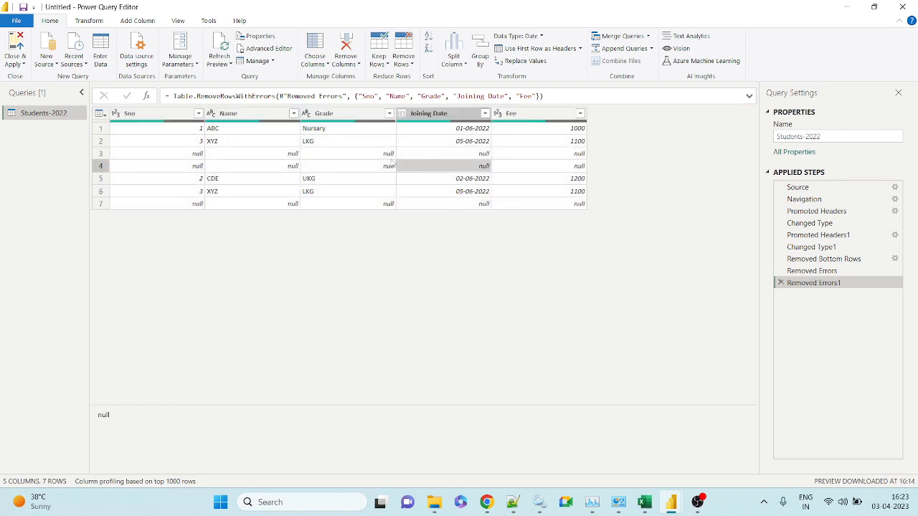
left_click(551, 203)
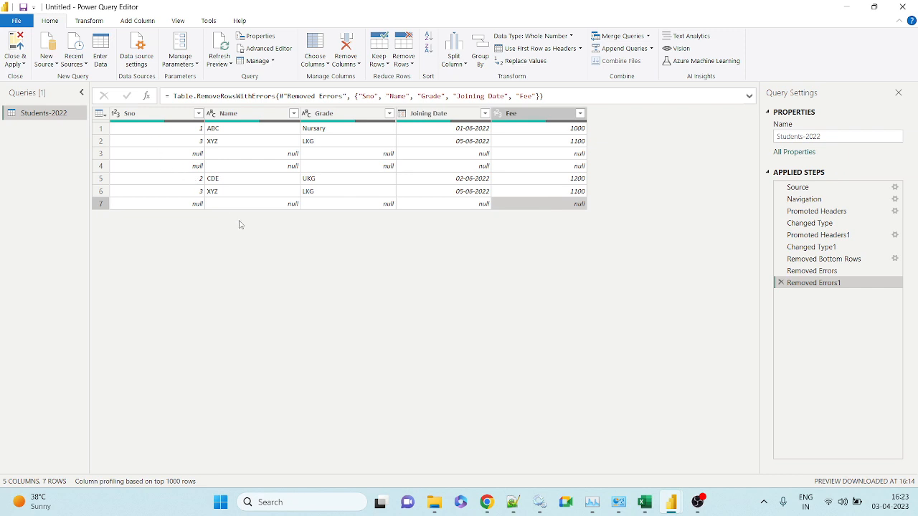
left_click(189, 169)
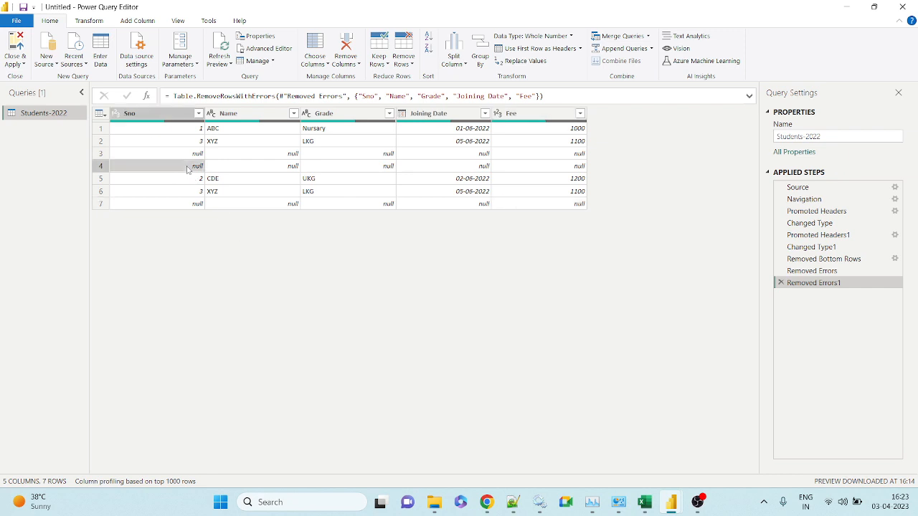
left_click(107, 166)
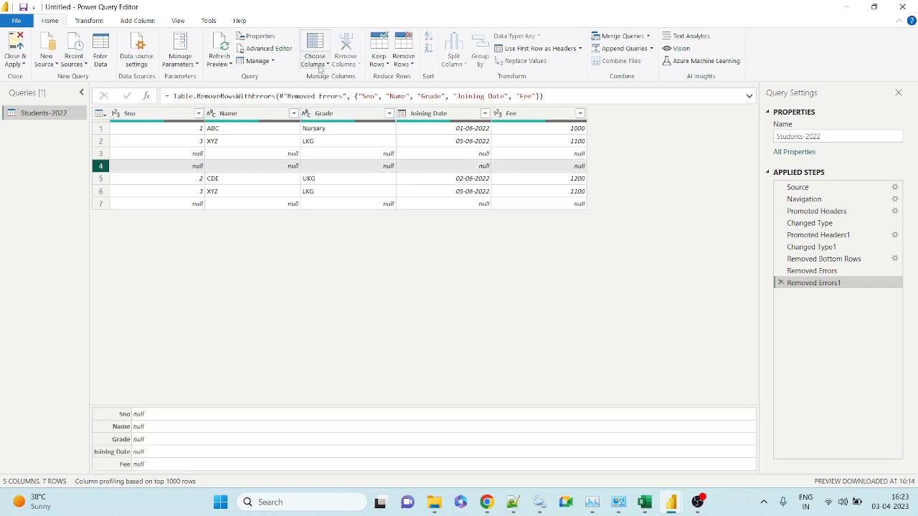
left_click(404, 59)
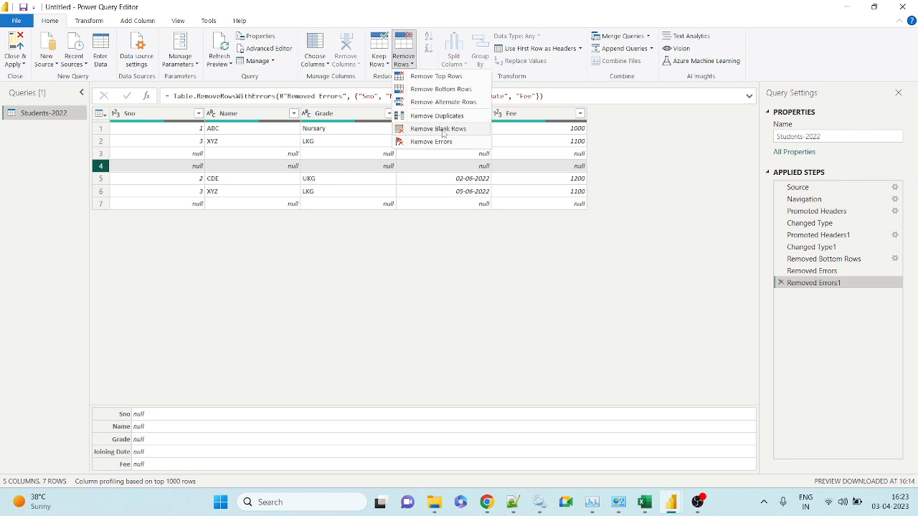
left_click(365, 189)
left_click(365, 189)
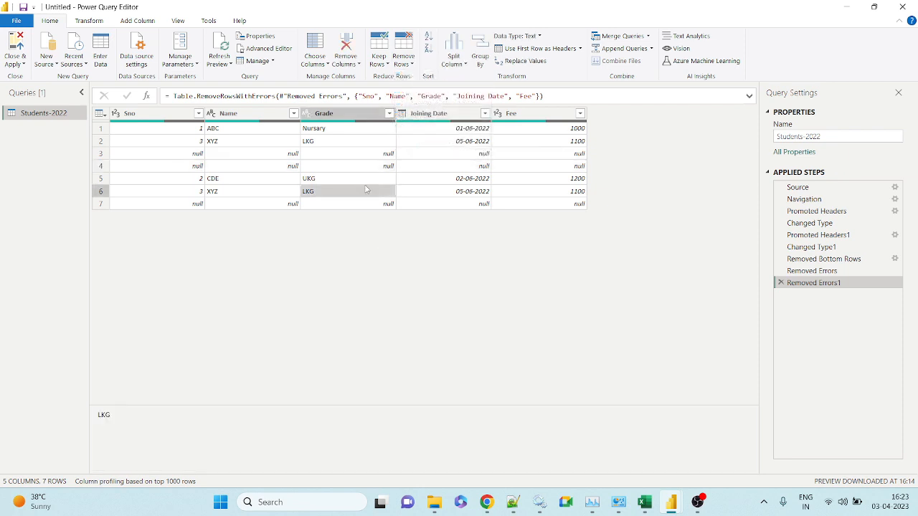
key("ctrl+a")
left_click(403, 58)
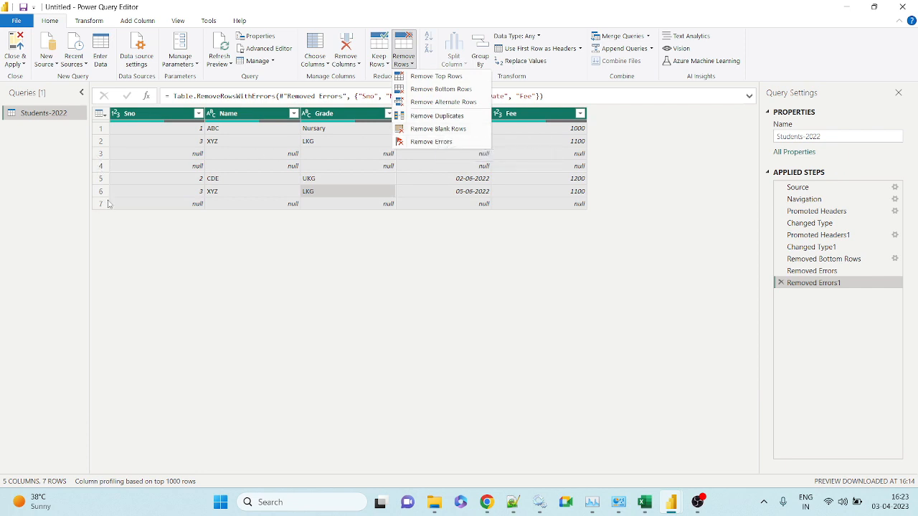
left_click(433, 130)
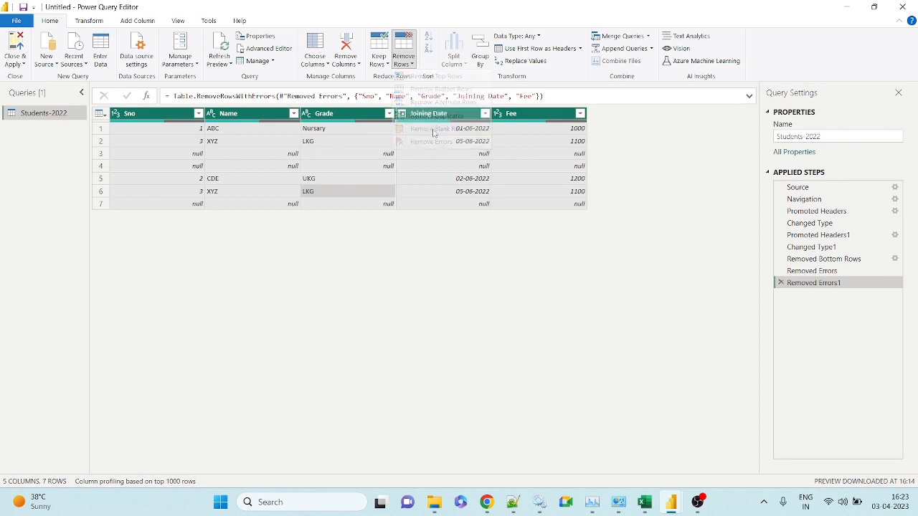
- Remove duplicate rows across all five columns after comparing rows 2 and 4, and delete the resulting Removed Duplicates step
left_click(193, 134)
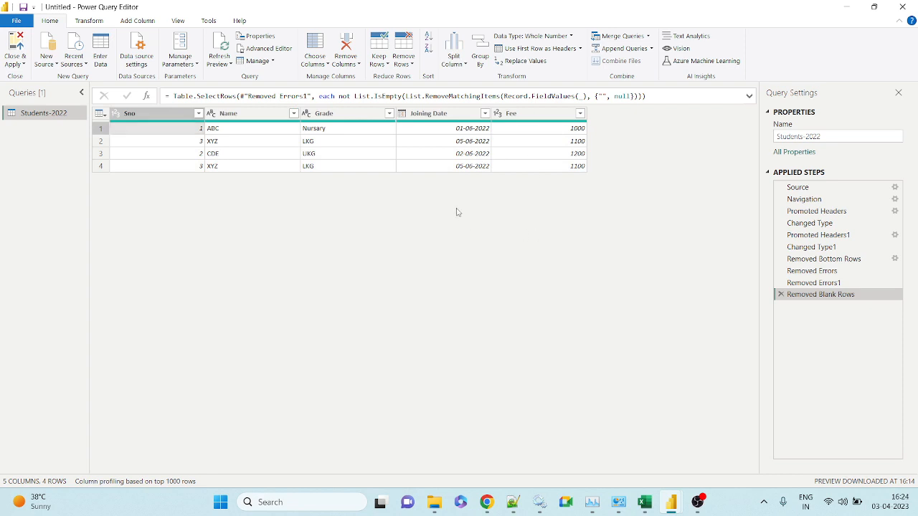
left_click(100, 141)
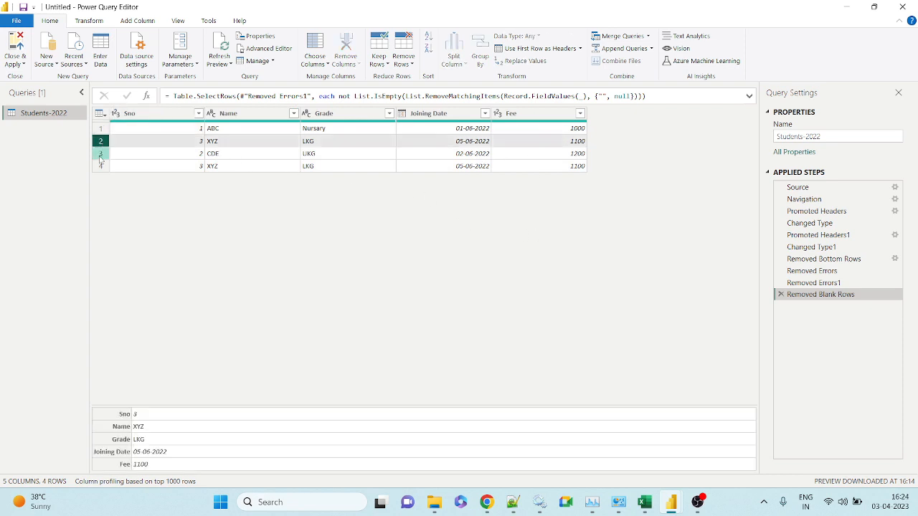
left_click(100, 166)
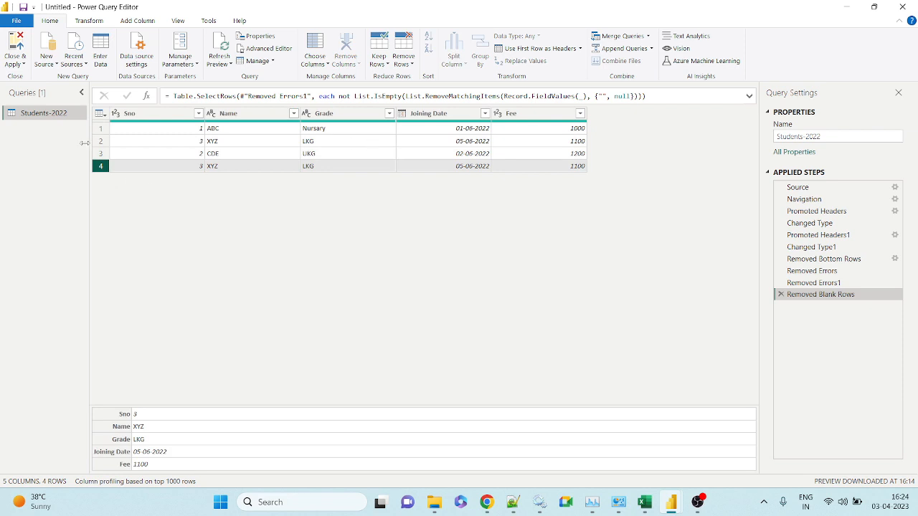
left_click(126, 132)
key("ctrl+a")
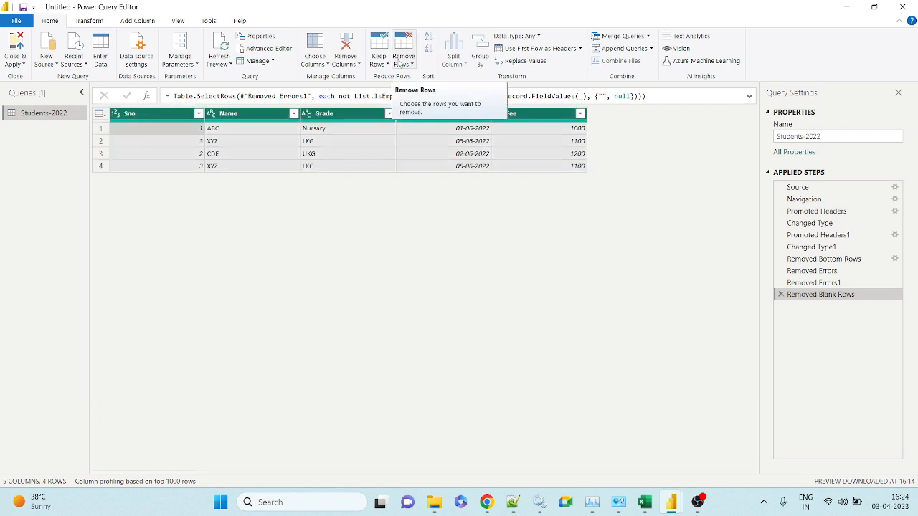
left_click(399, 63)
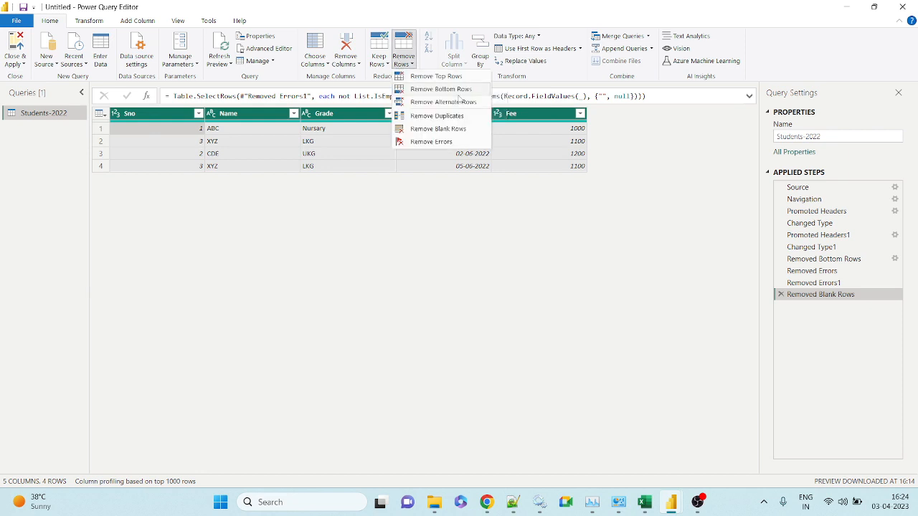
left_click(438, 116)
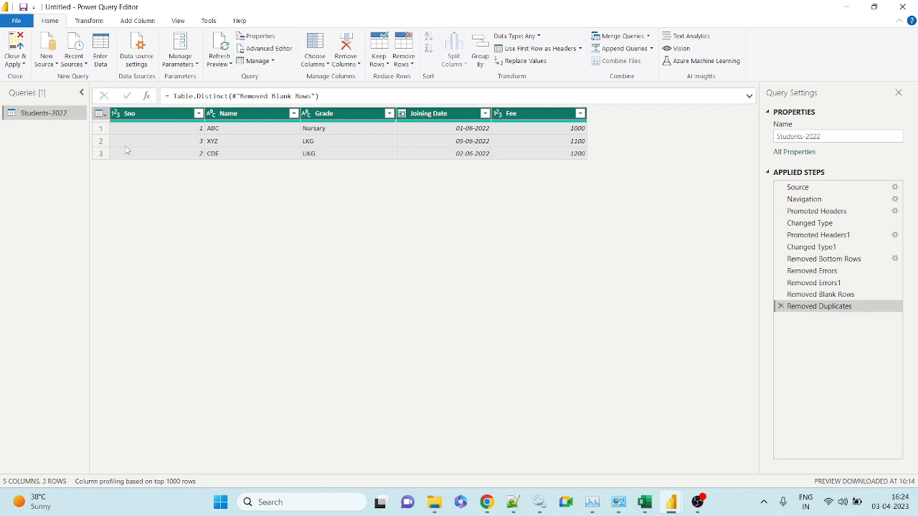
left_click(221, 143)
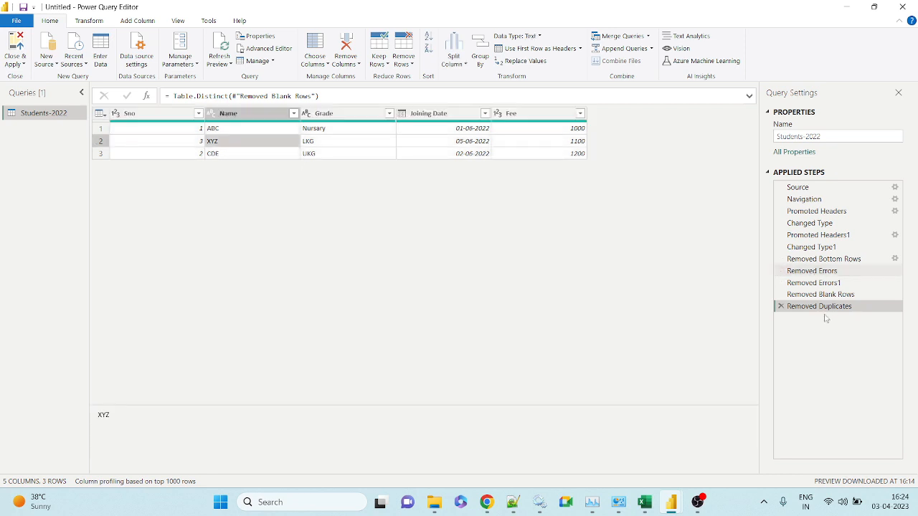
left_click(781, 307)
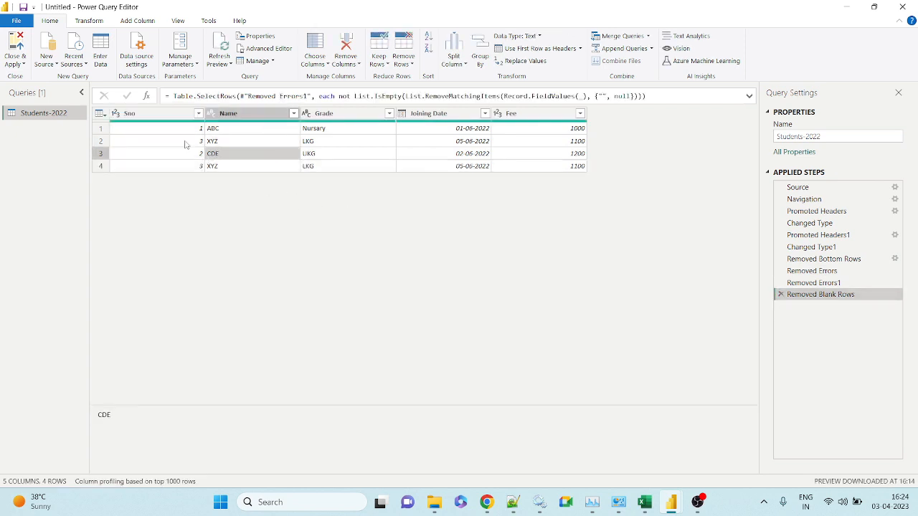
- Recheck matching rows 2 and 4, and reapply the duplicate removal to the whole Students-2022 table
left_click(133, 144)
left_click(100, 141)
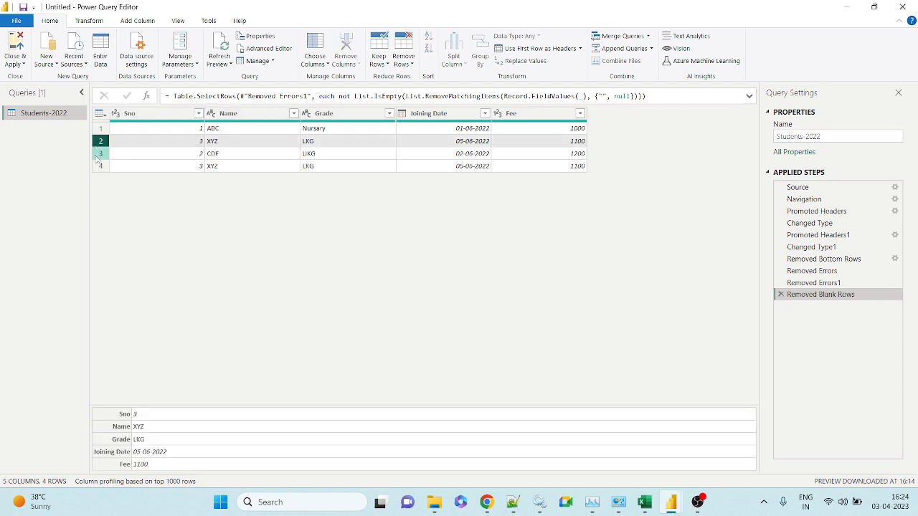
left_click(101, 166)
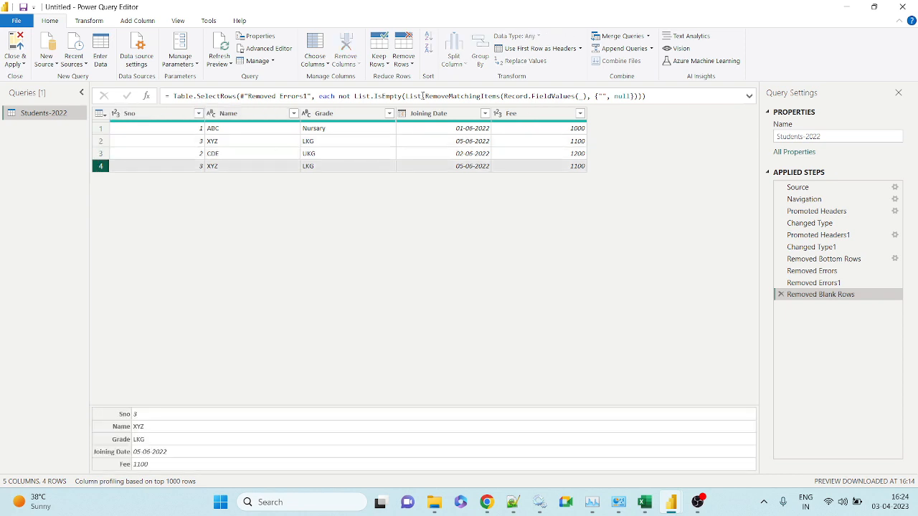
left_click(252, 133)
key("ctrl+a")
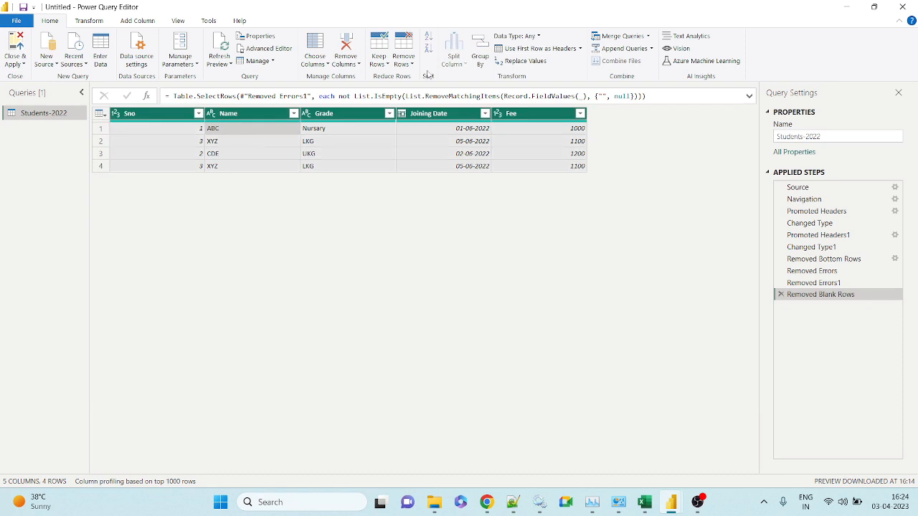
left_click(403, 60)
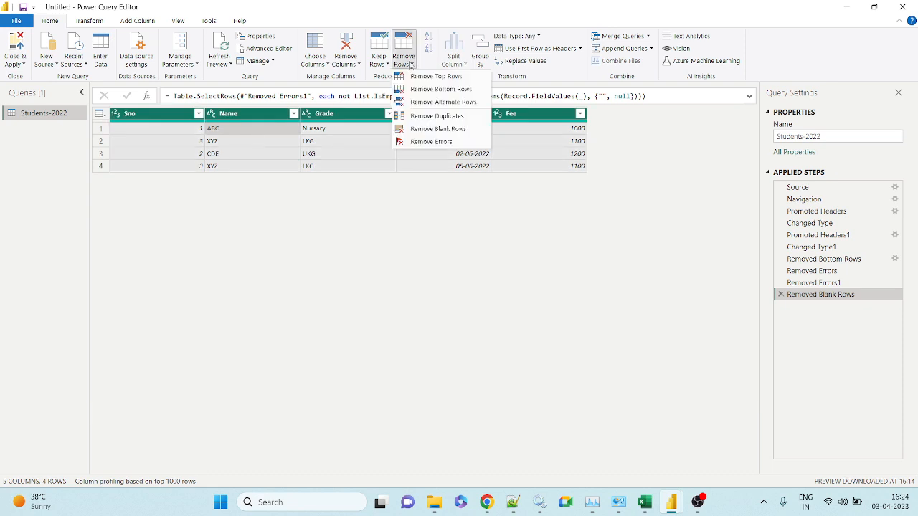
left_click(442, 117)
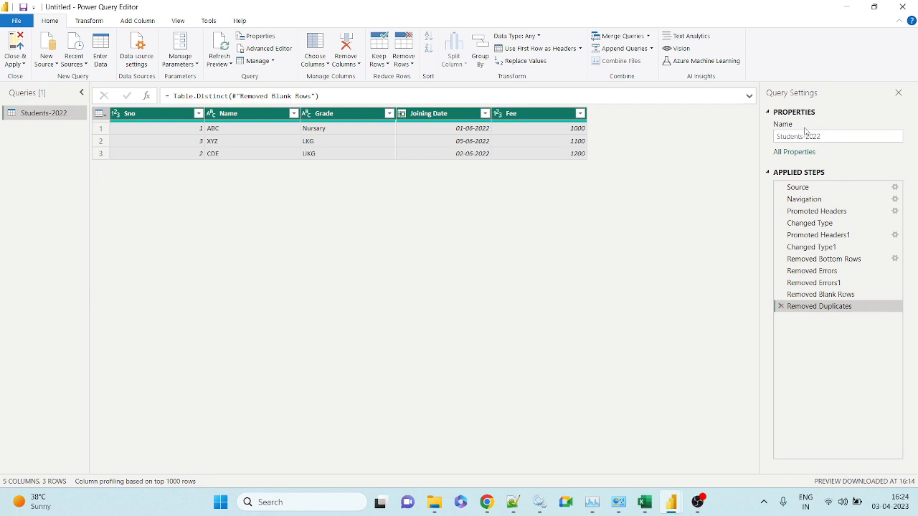
- Delete the applied steps from Removed Duplicates back through Promoted Headers1, keeping Changed Type as the last step
left_click(781, 306)
left_click(781, 294)
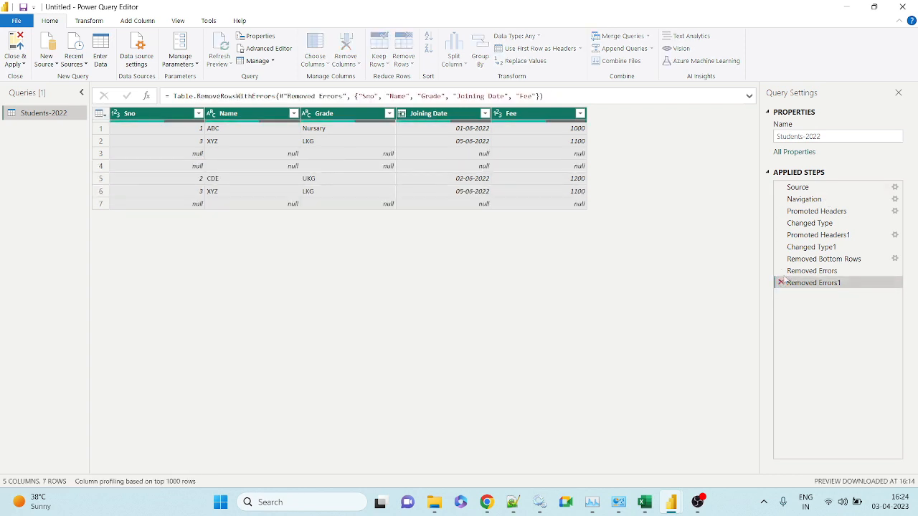
left_click(781, 283)
left_click(780, 270)
left_click(781, 259)
left_click(781, 247)
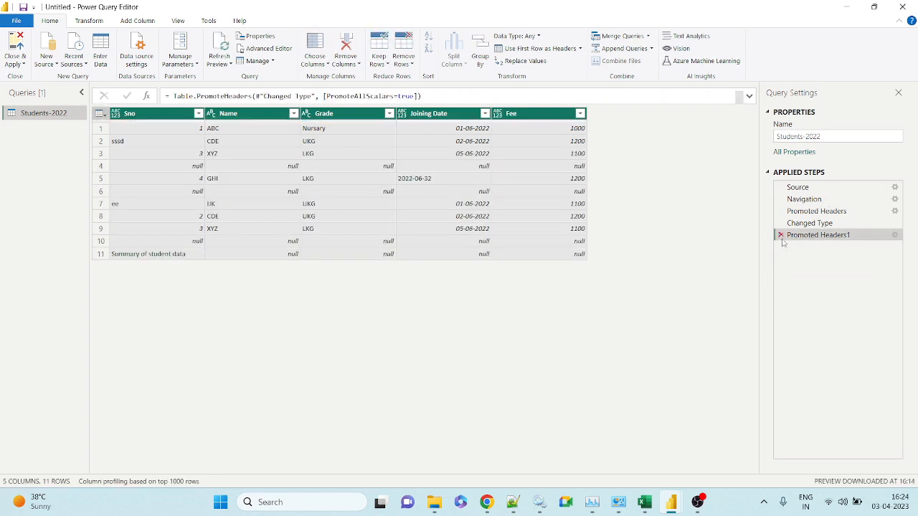
left_click(782, 235)
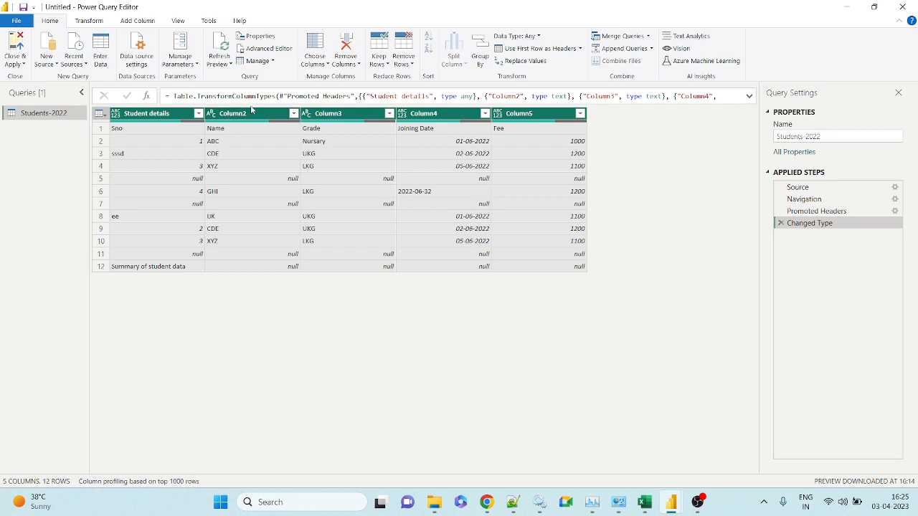
- Promote the first row to headers, and set the Sno column to Whole Number and the Joining Date column to Date
left_click(532, 48)
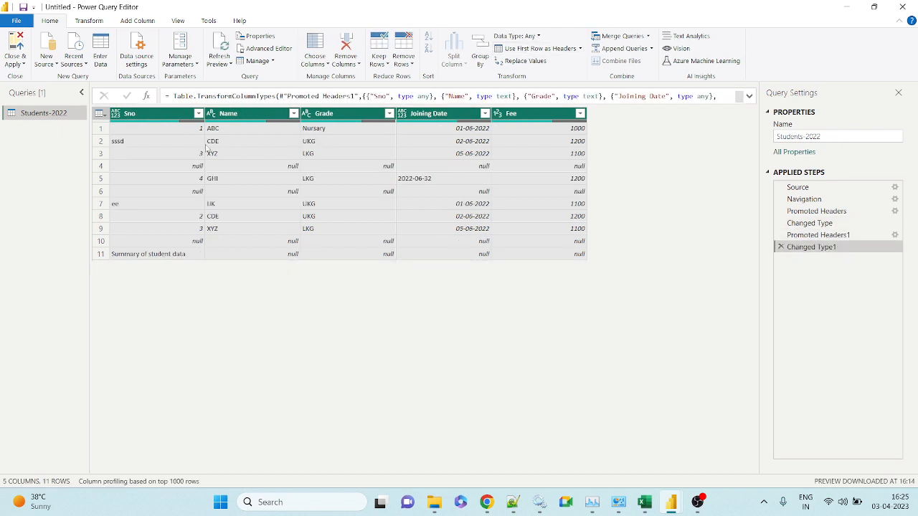
left_click(117, 114)
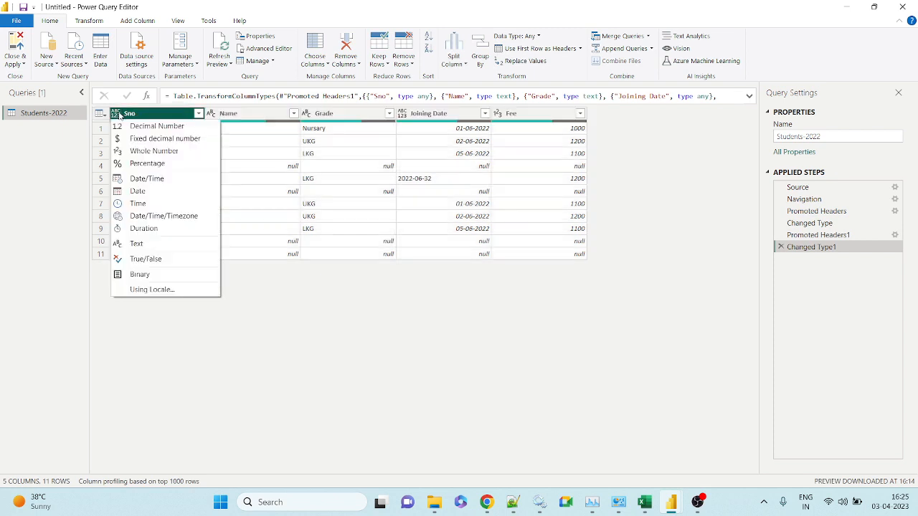
left_click(152, 151)
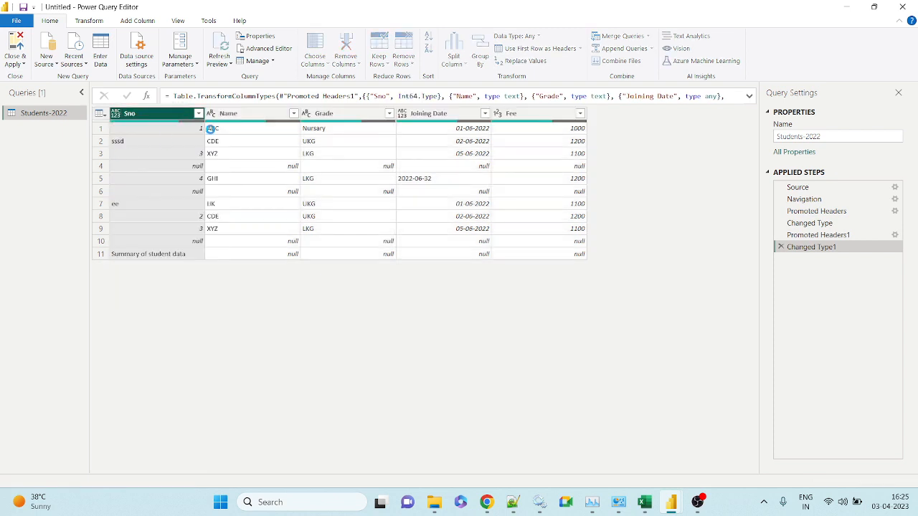
left_click(403, 115)
left_click(435, 199)
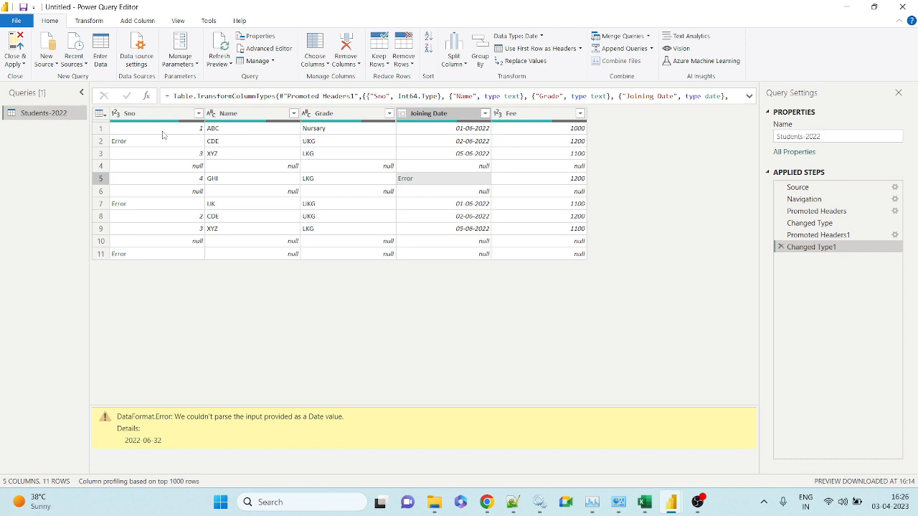
- Examine null rows 4, 10 and 6 and the error rows 2 and 7, and delete the Sno drill-down step
left_click(100, 165)
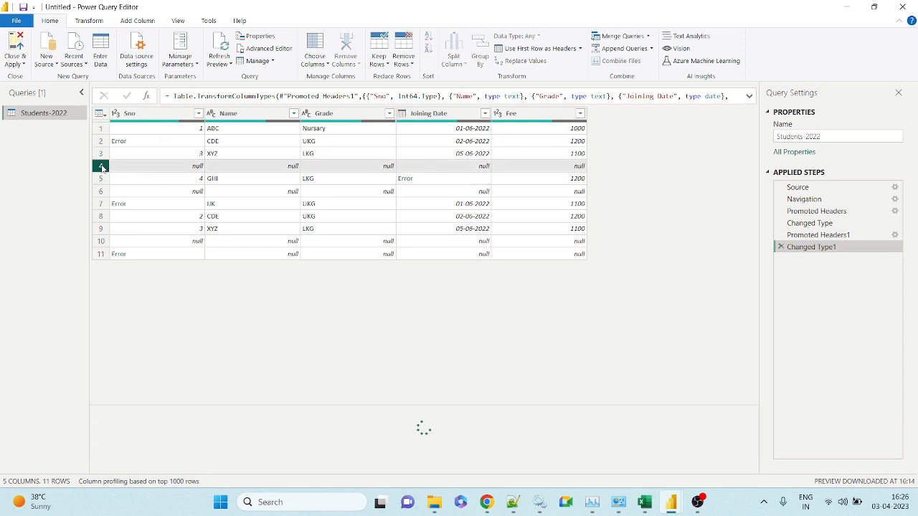
left_click(101, 241)
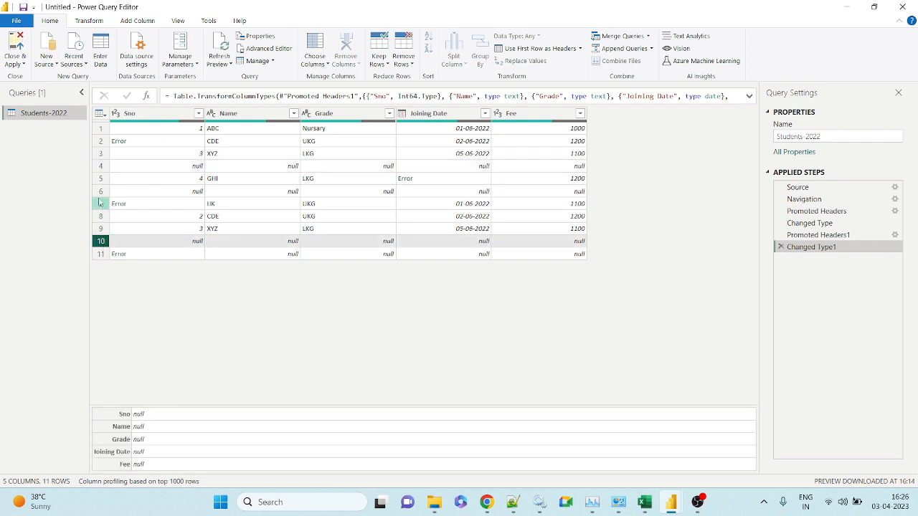
left_click(101, 191)
left_click(101, 141)
left_click(119, 205)
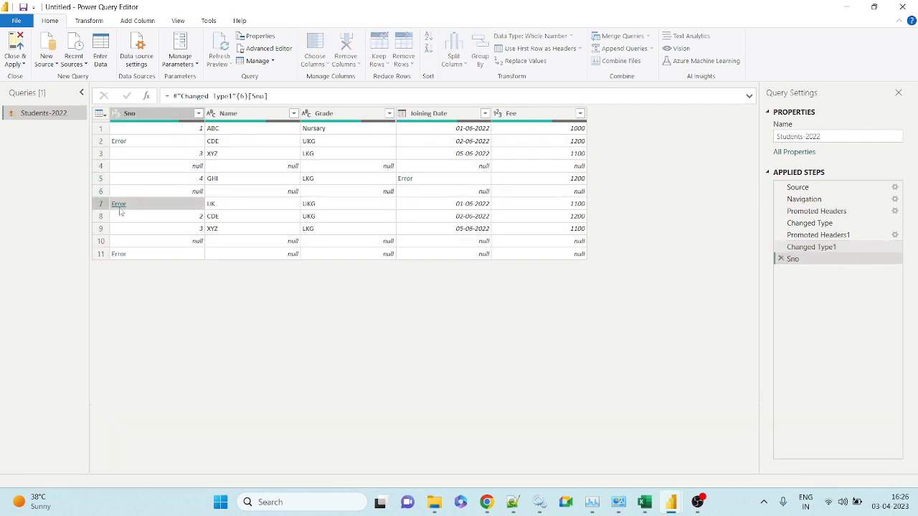
left_click(781, 259)
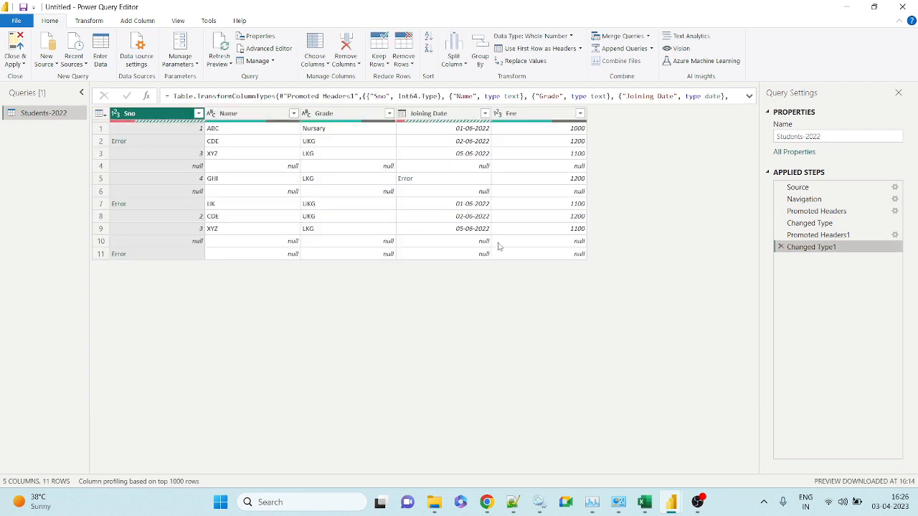
- Compare rows 3 and 9, try keeping only duplicate rows across all five columns, and delete the Kept Duplicates step
left_click(101, 153)
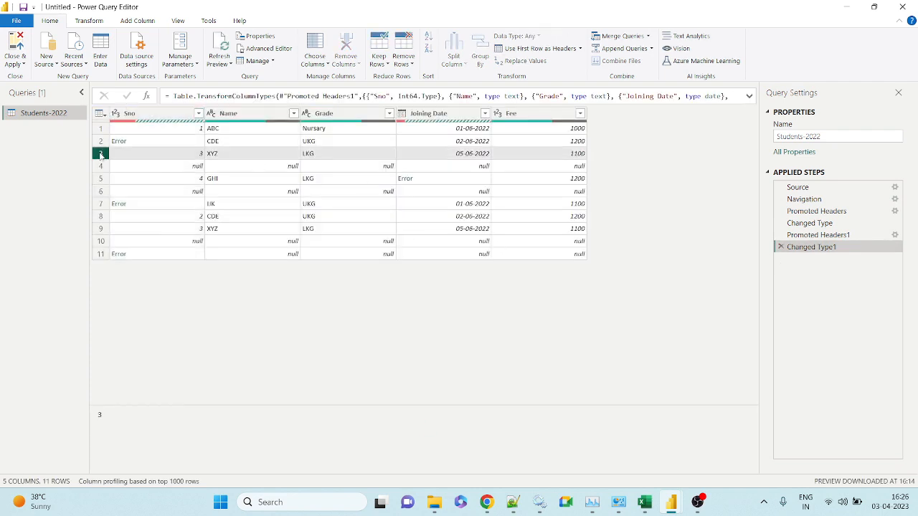
left_click(106, 230)
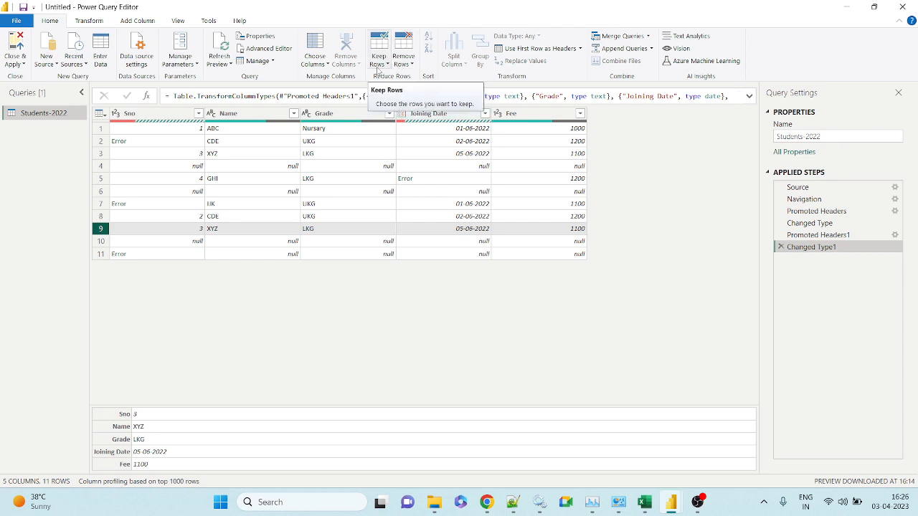
left_click(378, 64)
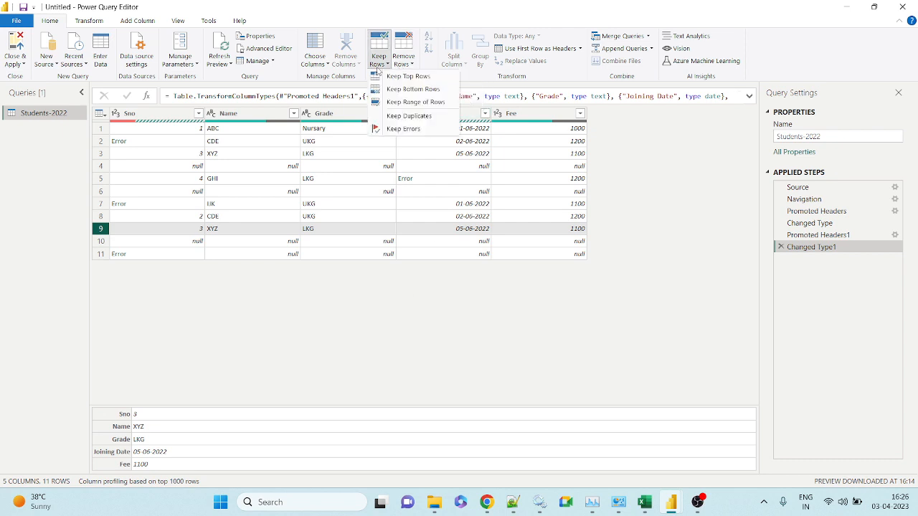
left_click(320, 221)
key("ctrl+a")
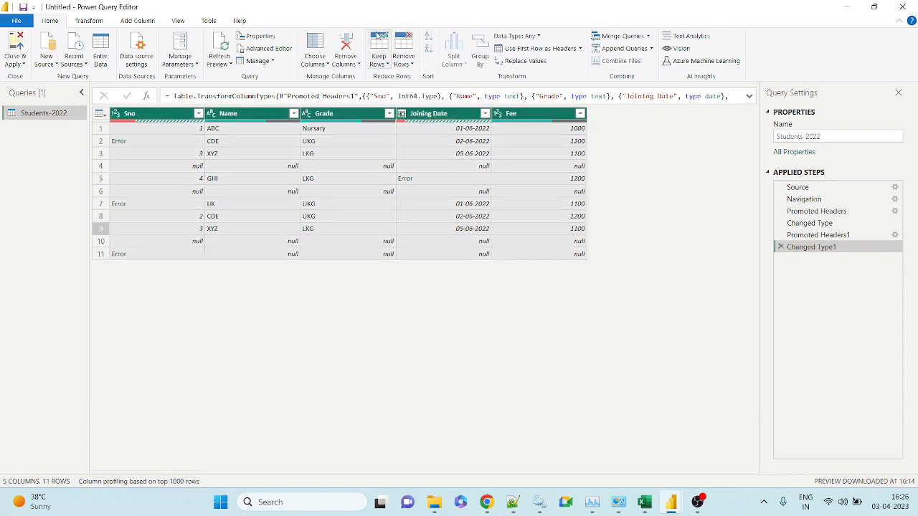
left_click(388, 64)
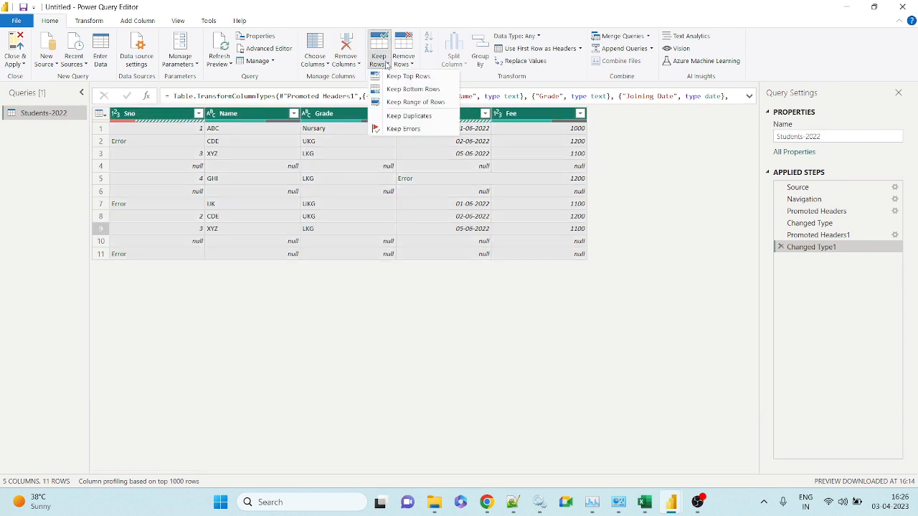
left_click(410, 116)
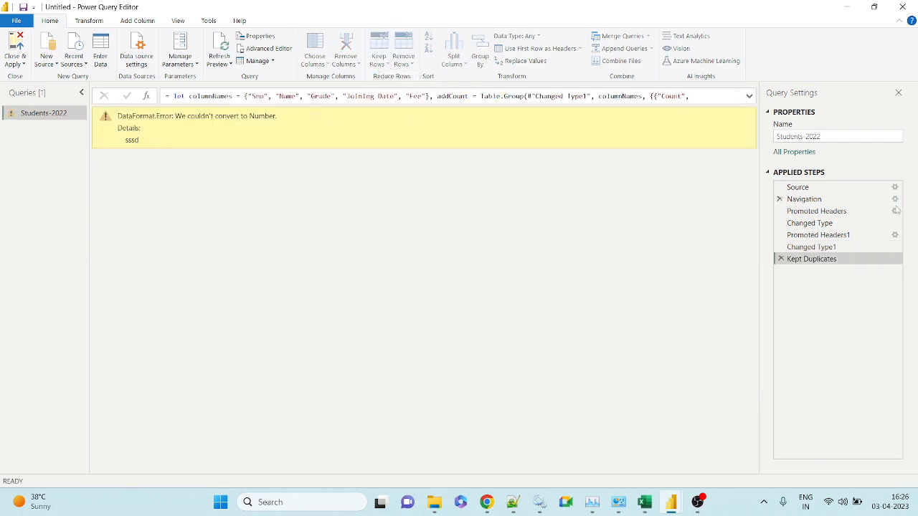
left_click(778, 259)
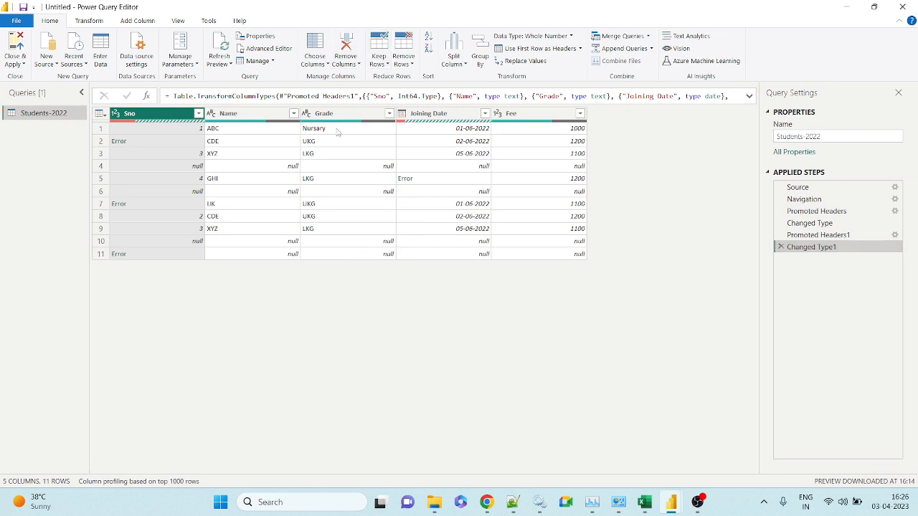
- Keep only the rows with errors across all five columns and copy the entire resulting table
key("ctrl+a")
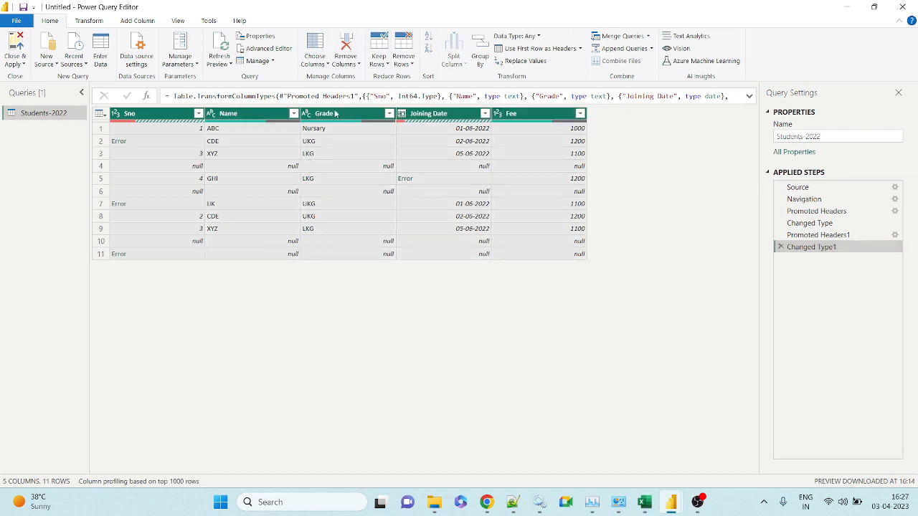
left_click(379, 61)
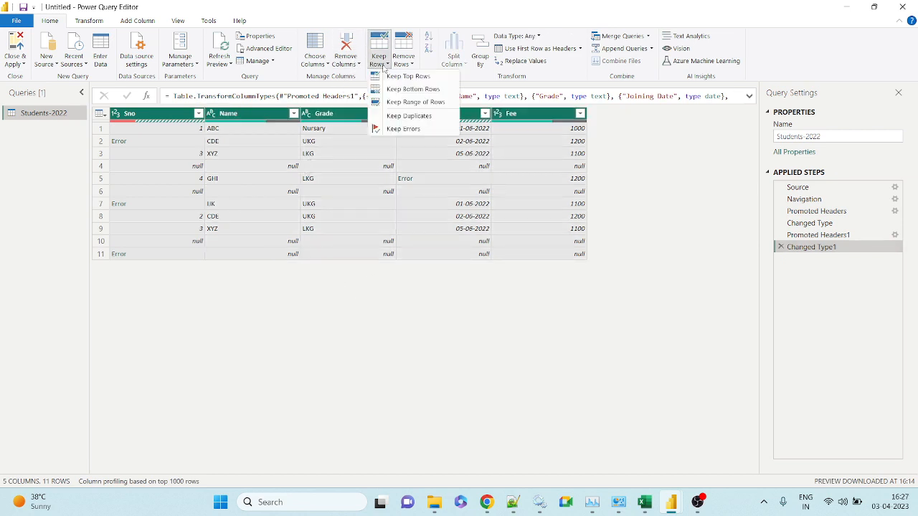
left_click(404, 130)
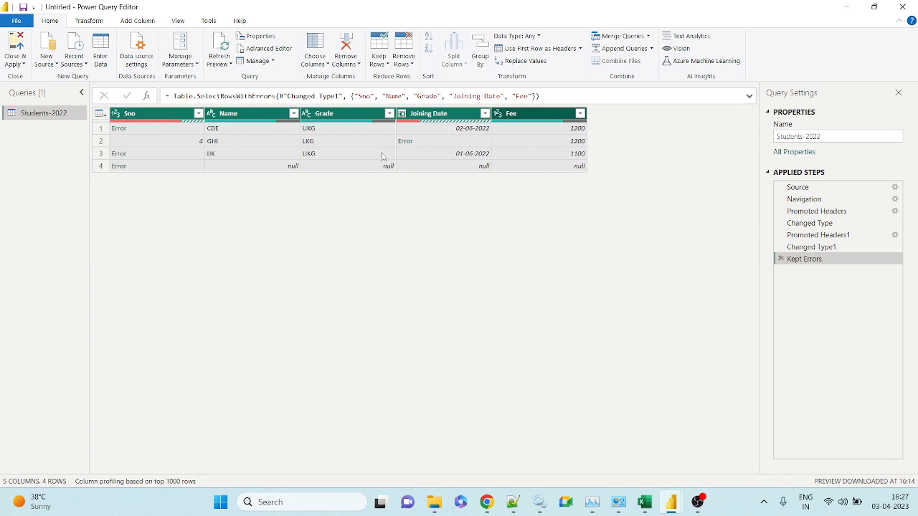
left_click(104, 116)
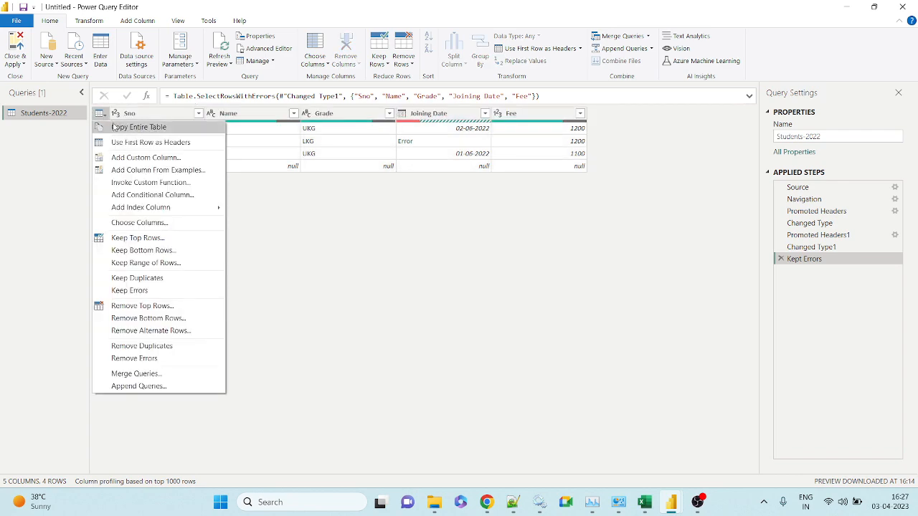
left_click(140, 127)
- Switch to Excel and paste the copied error rows into a new blank workbook, starting at cell A1
left_click(645, 502)
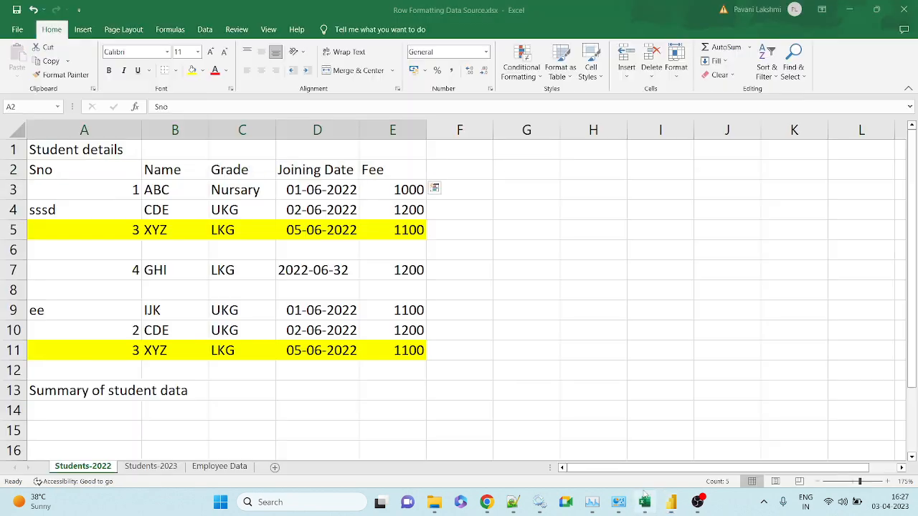
left_click(538, 374)
key("ctrl+n")
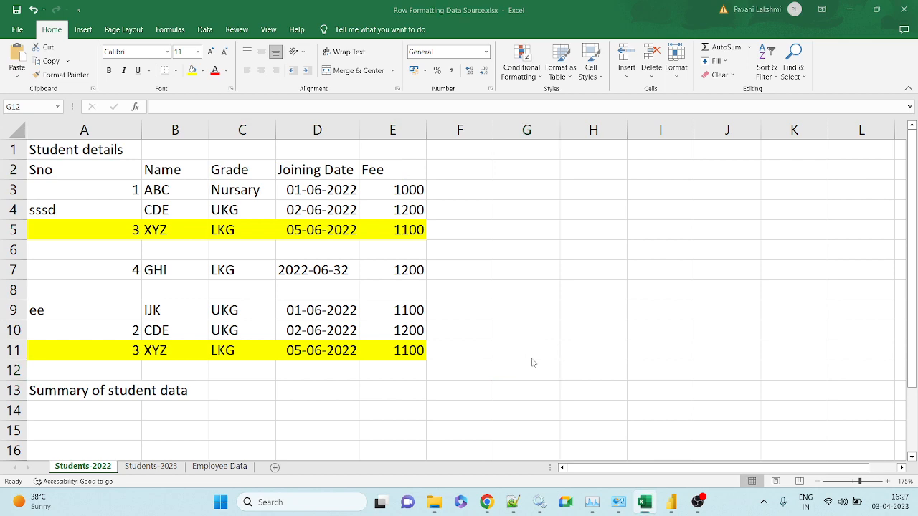
key("ctrl+v")
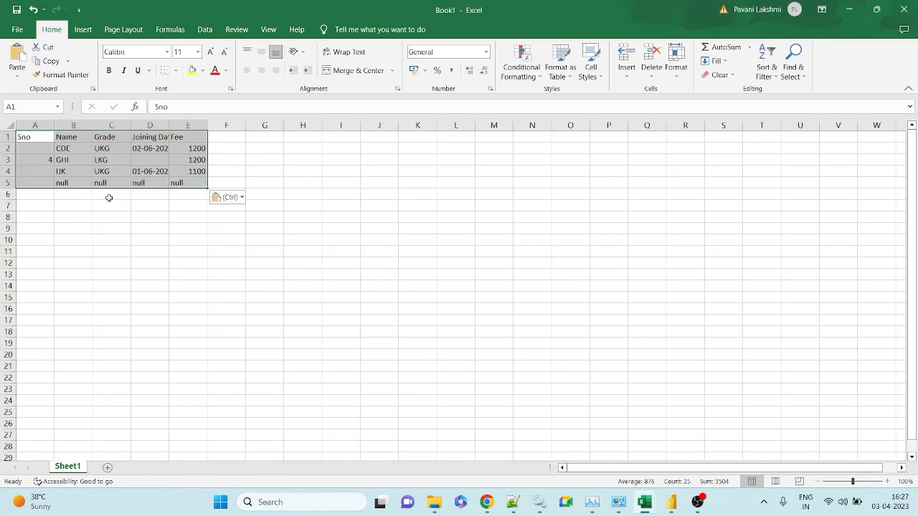
scroll(117, 219, "up", 6, "ctrl")
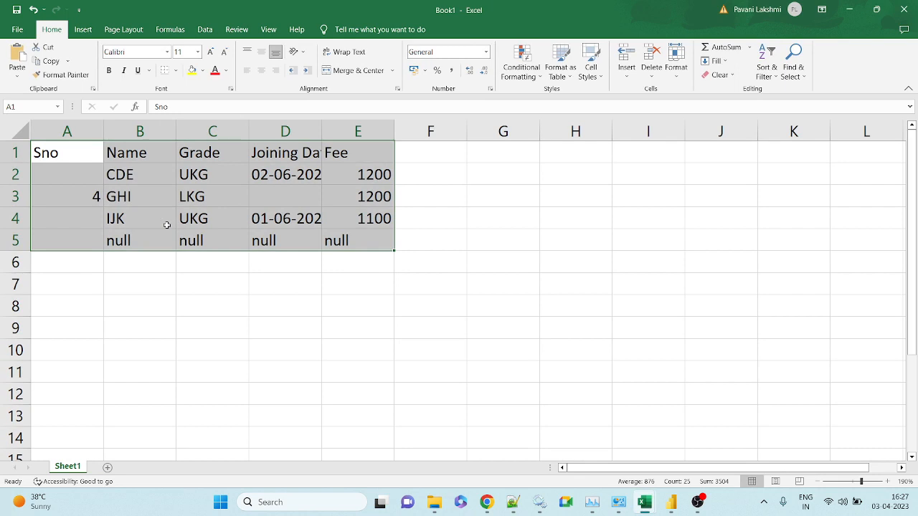
key("alt+Tab")
key("alt+Tab")
left_click(63, 220)
- Switch back to Power Query Editor and delete the Kept Errors step from the Students-2022 query
key("alt+Tab")
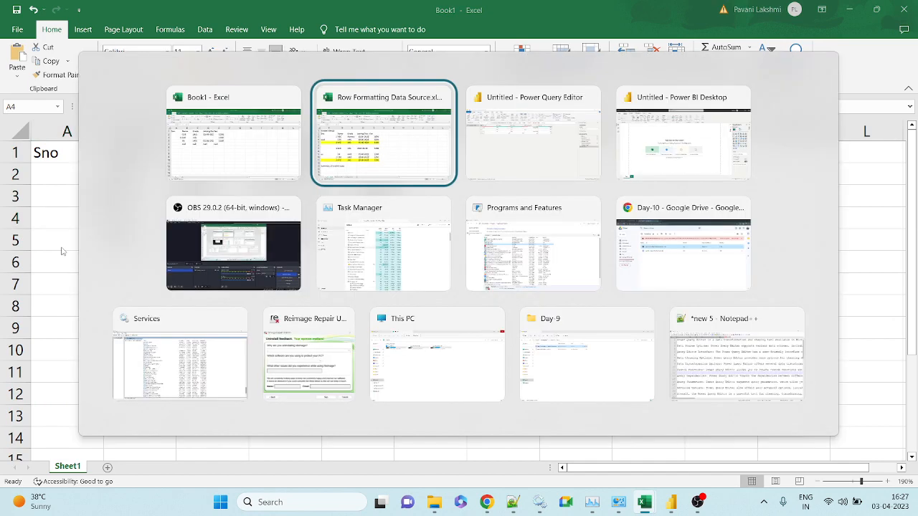
key("alt+Tab")
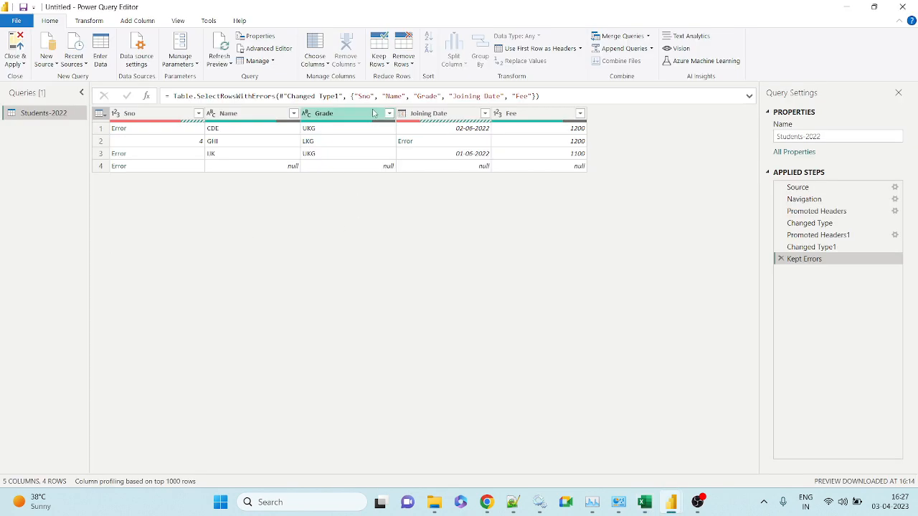
left_click(781, 259)
- Try again to keep only the duplicate rows with all columns selected, and delete the resulting Kept Duplicates step
left_click(147, 192)
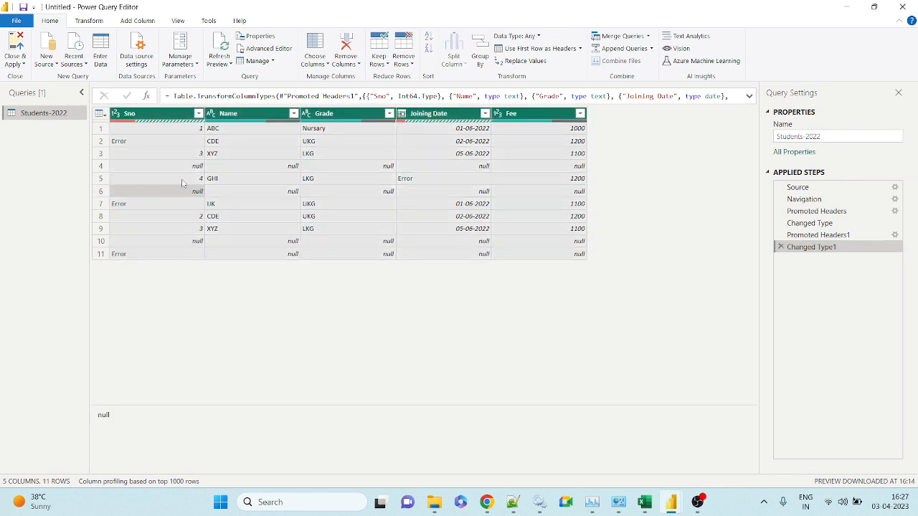
left_click(377, 64)
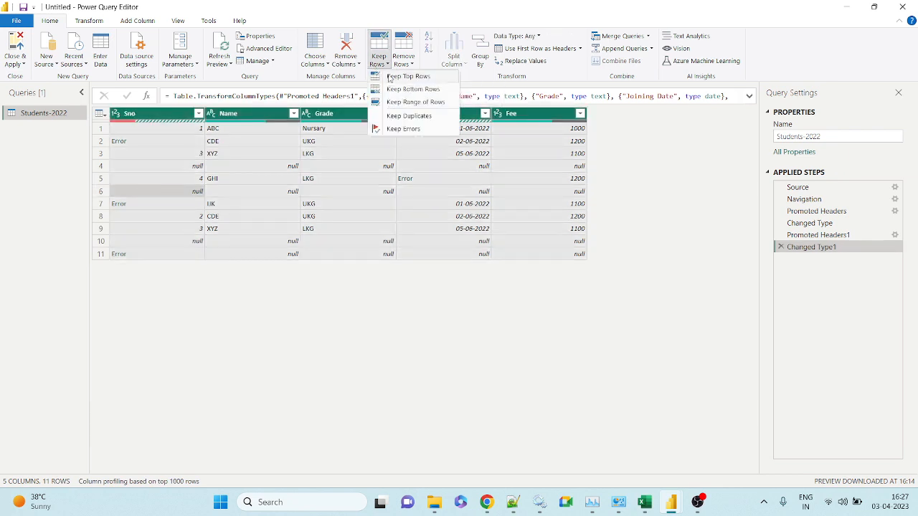
left_click(409, 115)
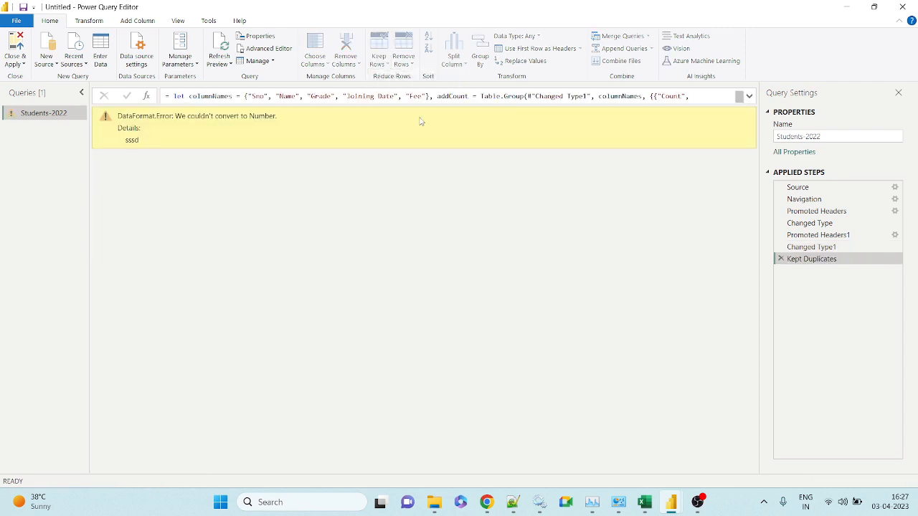
left_click(781, 259)
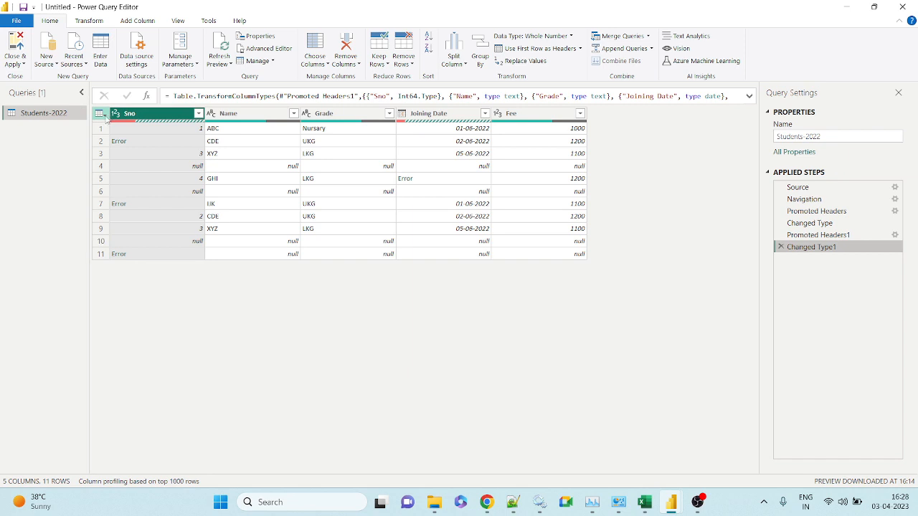
- Copy the entire Students-2022 table as it stands after the Changed Type1 step
left_click(101, 114)
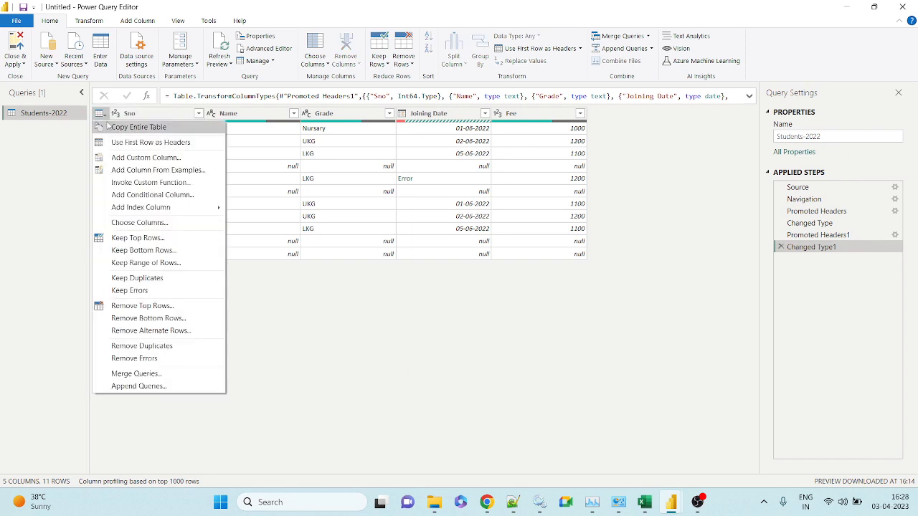
left_click(109, 127)
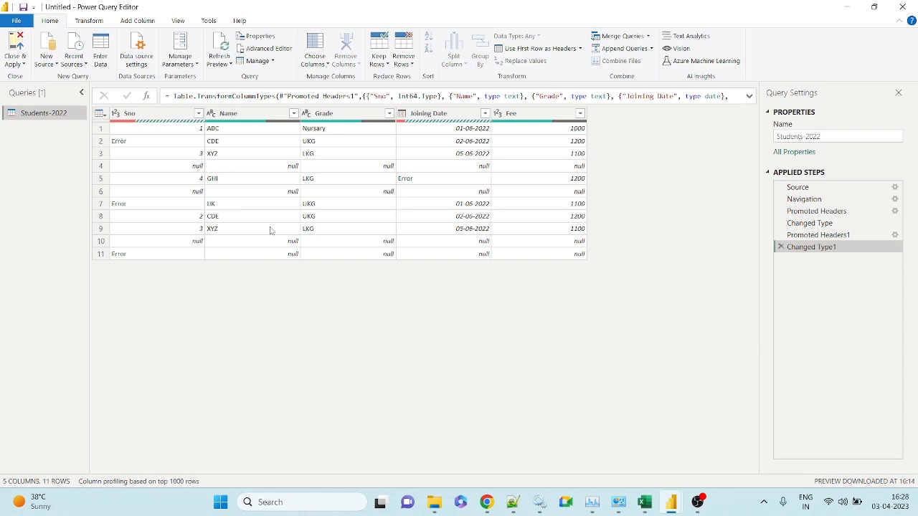
left_click(386, 64)
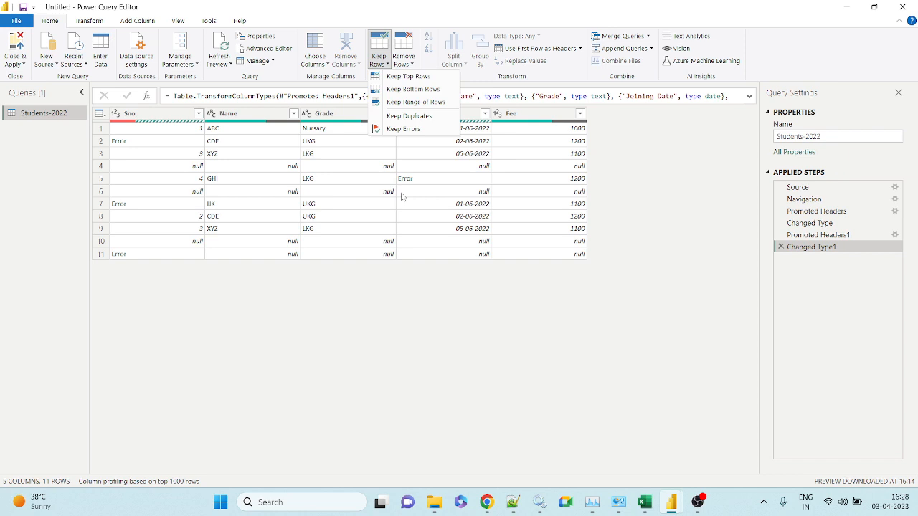
left_click(401, 313)
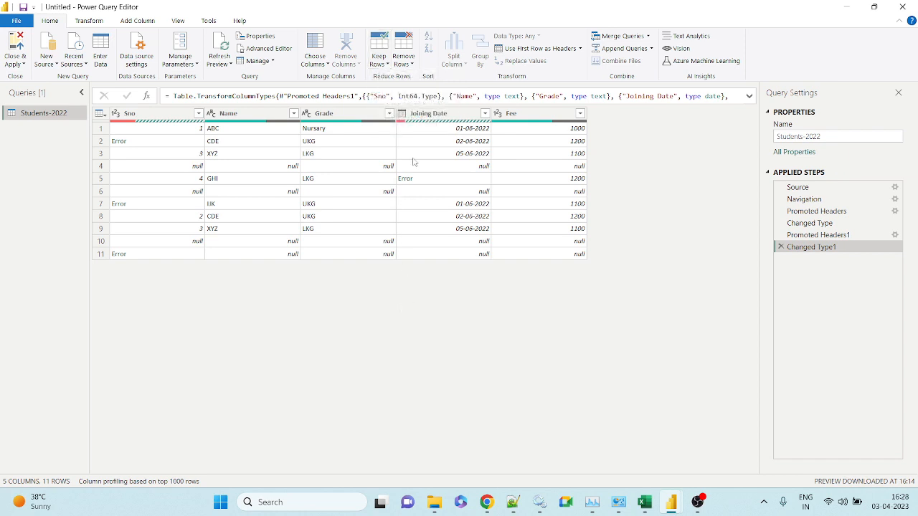
left_click(412, 65)
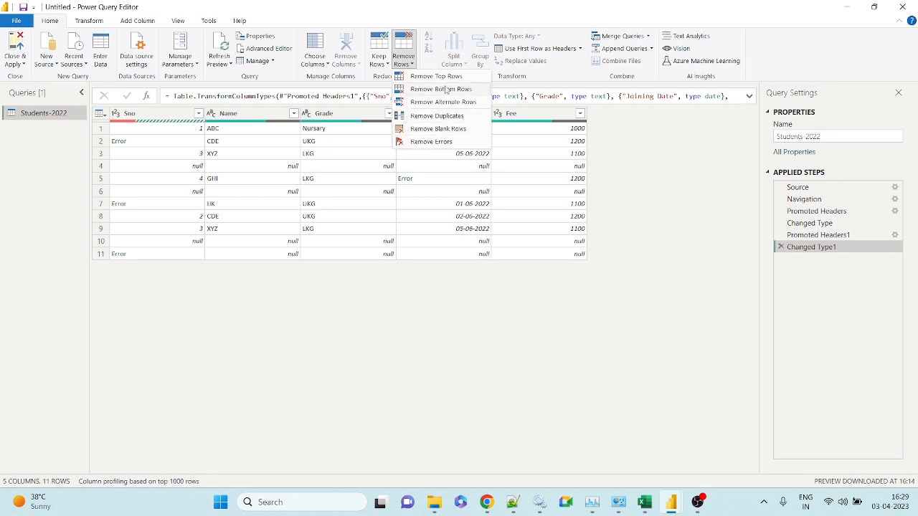
left_click(380, 65)
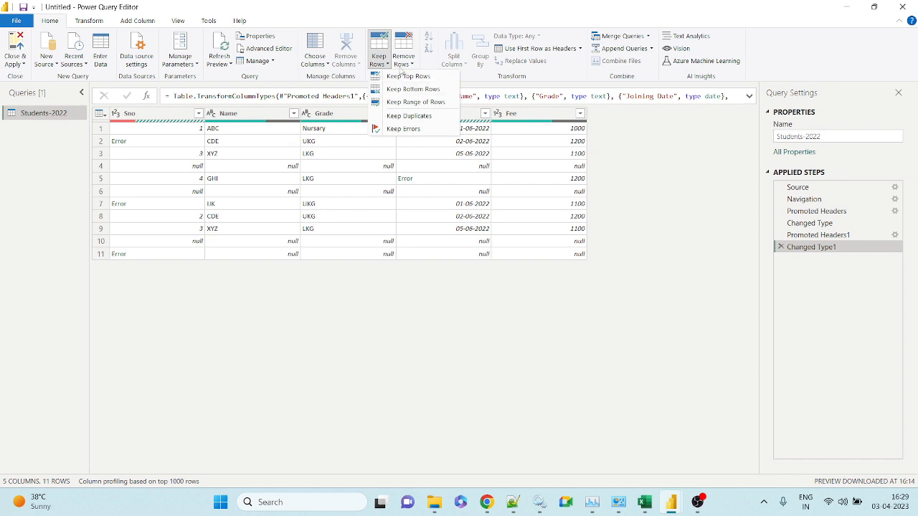
- Try to remove the duplicate rows from Students-2022 without any columns selected, and delete the Removed Duplicates step
left_click(403, 57)
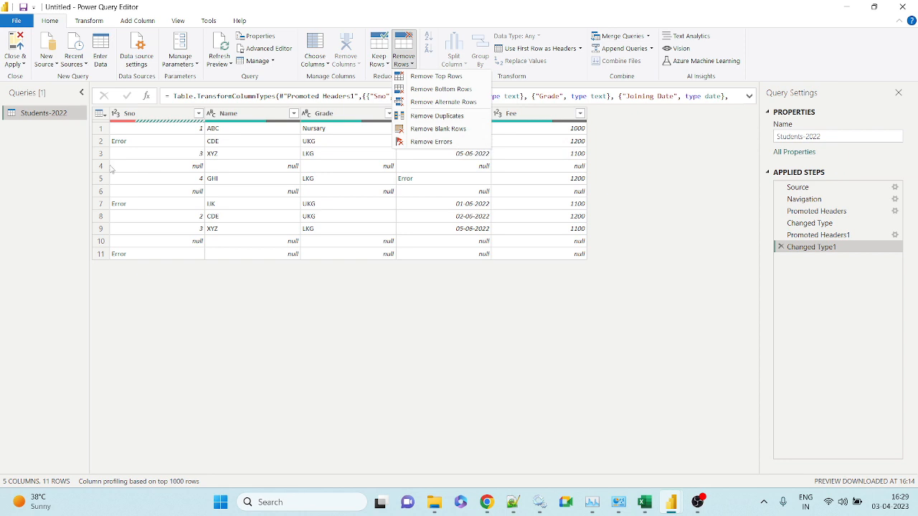
left_click(437, 116)
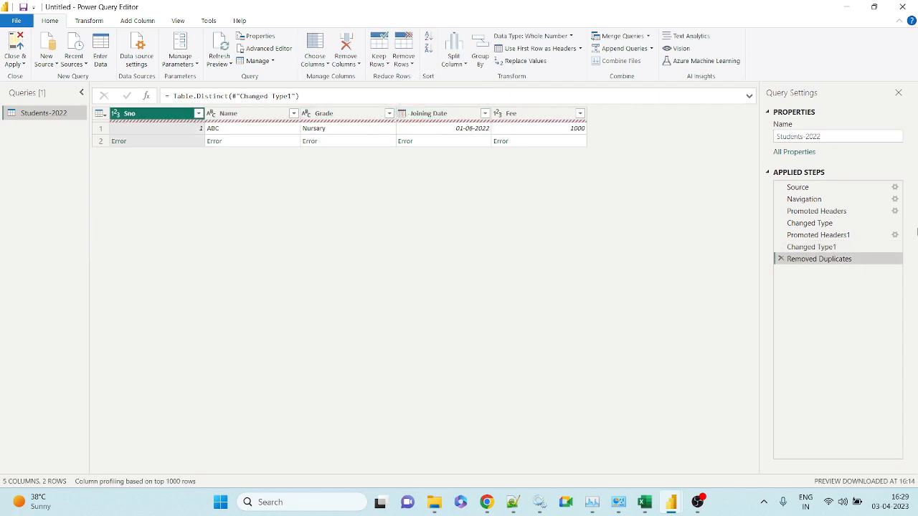
left_click(781, 259)
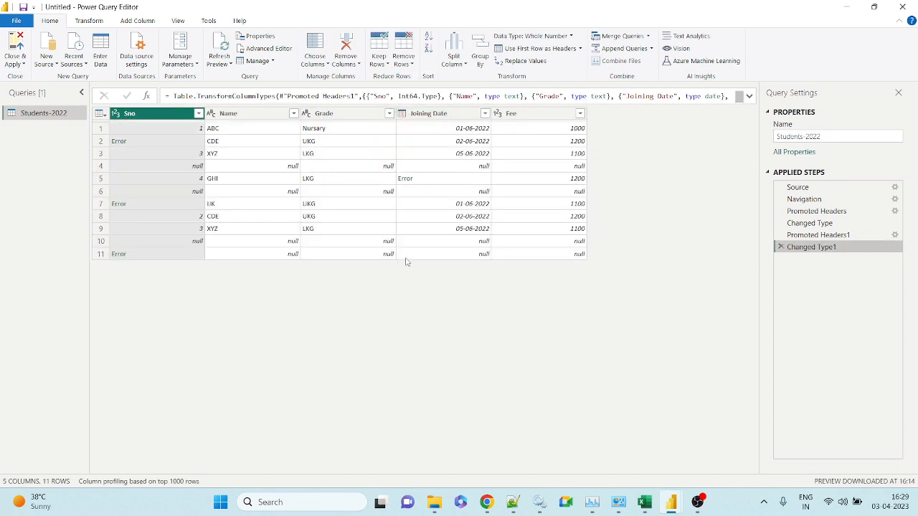
- Try to remove the duplicate rows with all columns selected, and delete the Removed Duplicates step again
key("ctrl+a")
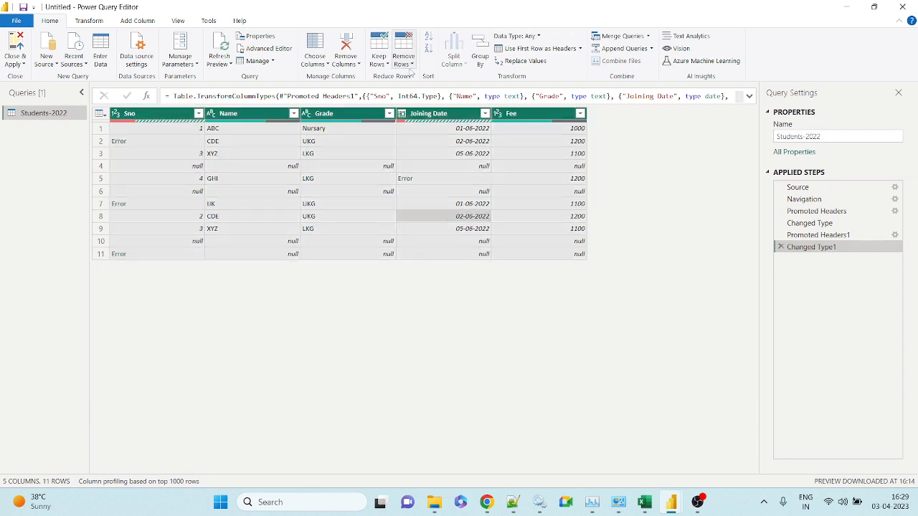
left_click(412, 66)
left_click(428, 117)
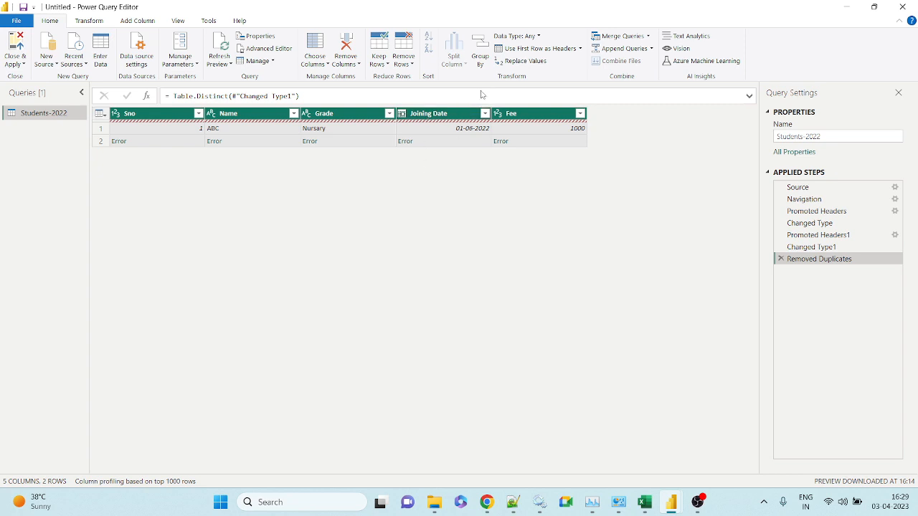
left_click(781, 258)
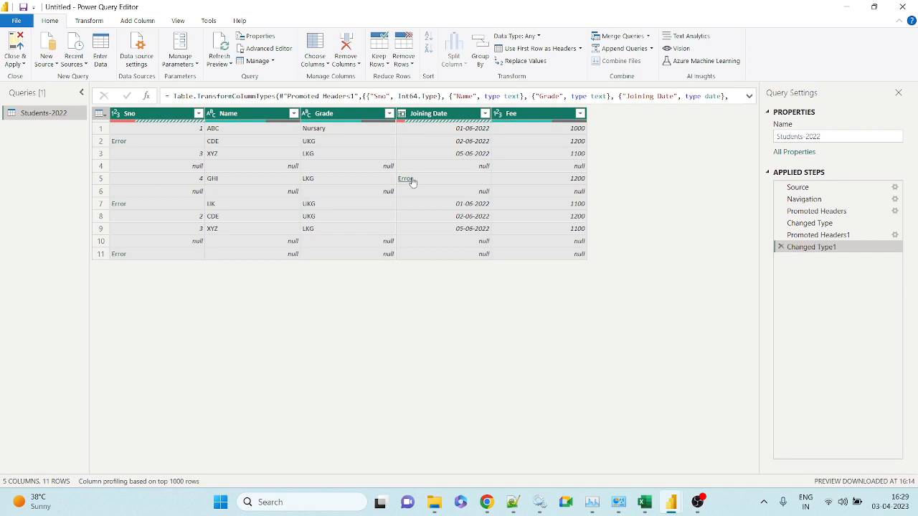
- Try to remove the blank rows directly after the Changed Type1 step, and delete the Removed Blank Rows step
left_click(404, 54)
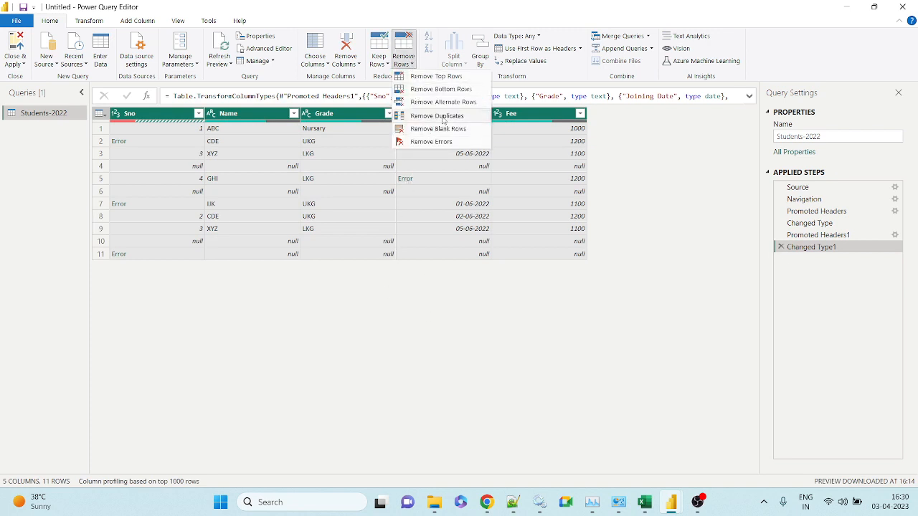
left_click(439, 129)
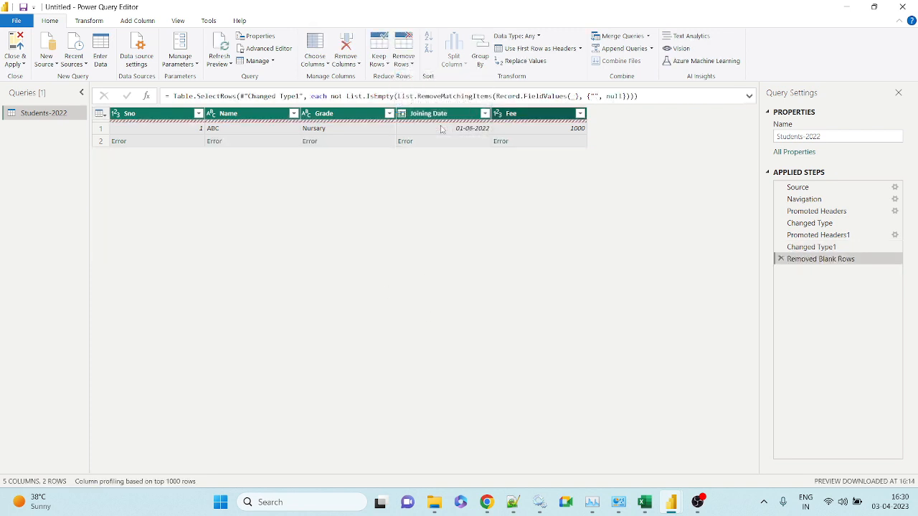
left_click(780, 258)
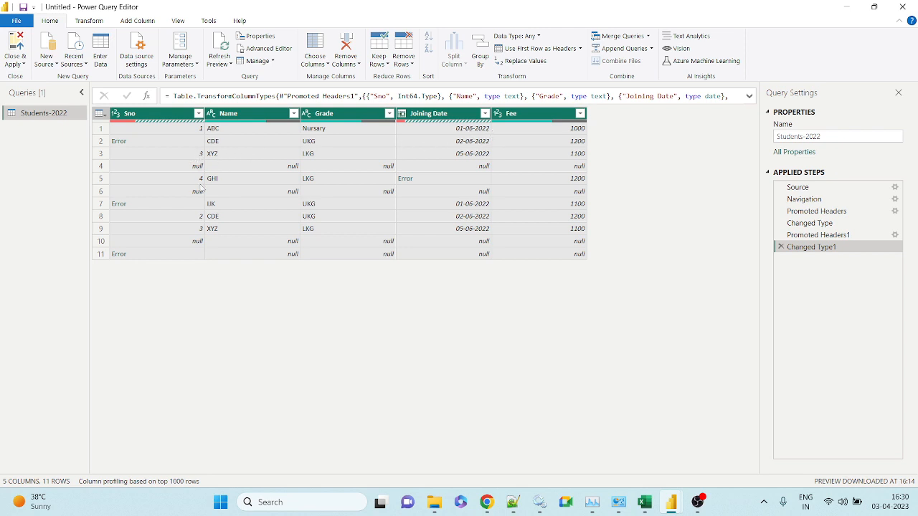
- Try removing the error rows first, followed by the blank rows and the duplicate rows of Students-2022
left_click(380, 59)
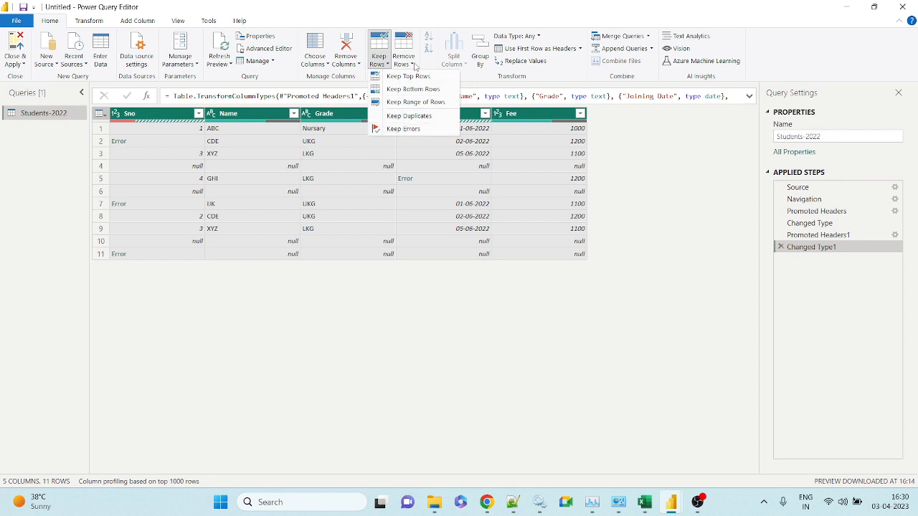
left_click(413, 64)
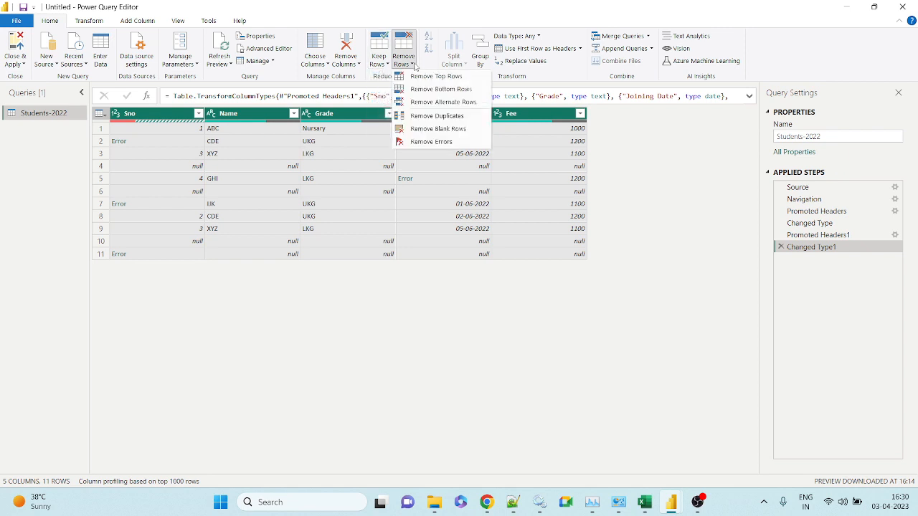
left_click(439, 142)
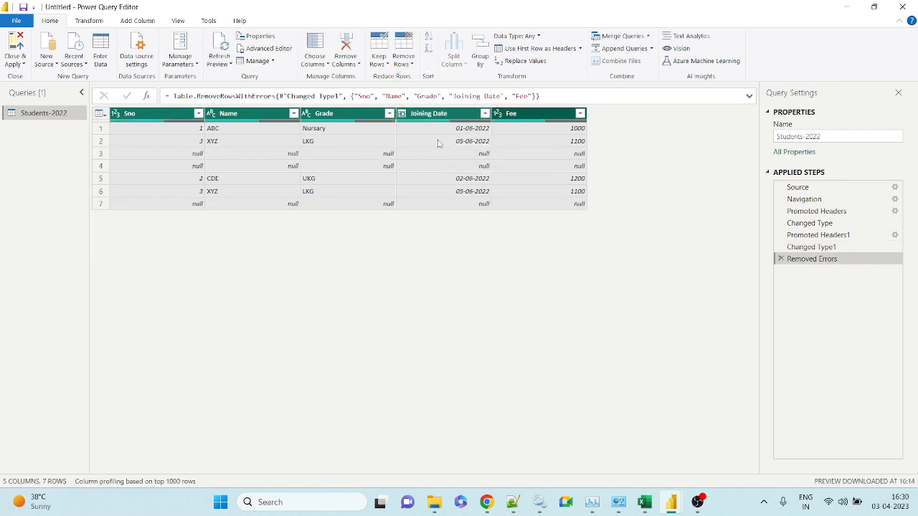
left_click(409, 63)
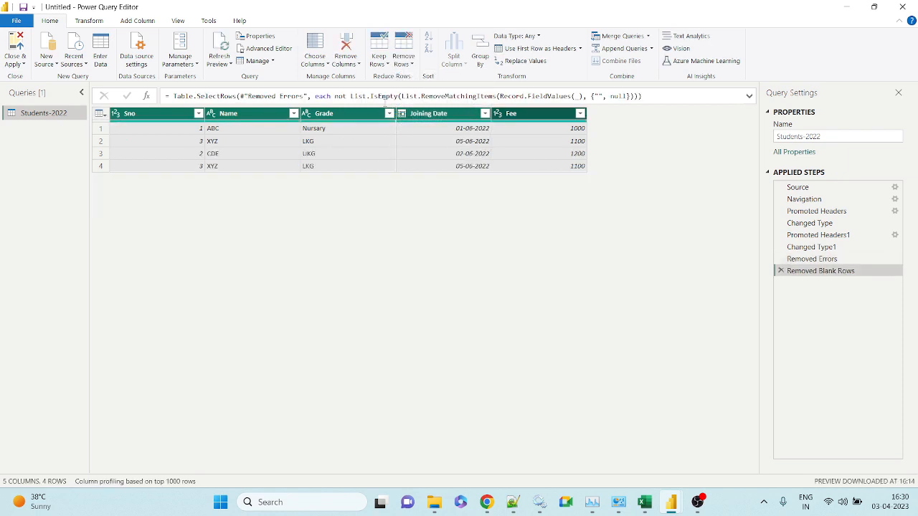
left_click(403, 56)
left_click(437, 115)
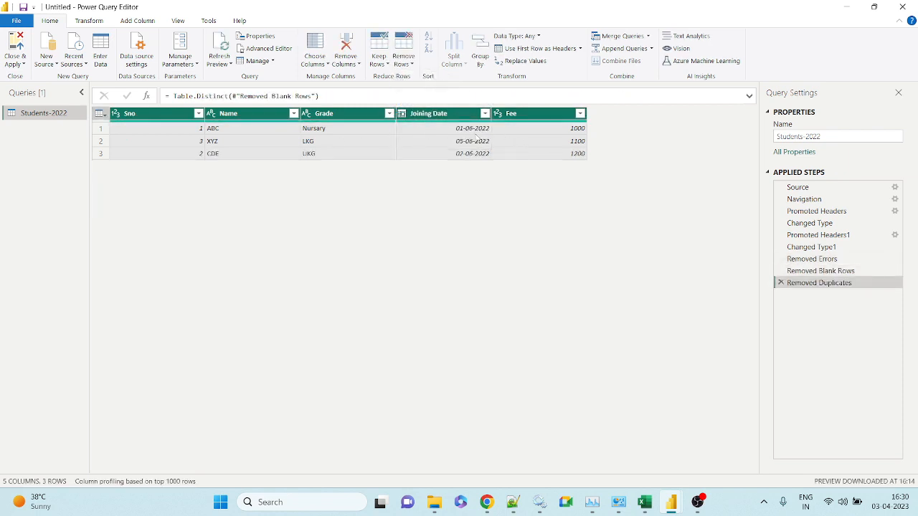
- Delete the Removed Duplicates, Removed Blank Rows and Removed Errors steps so that Changed Type1 is the last applied step
left_click(780, 283)
left_click(781, 270)
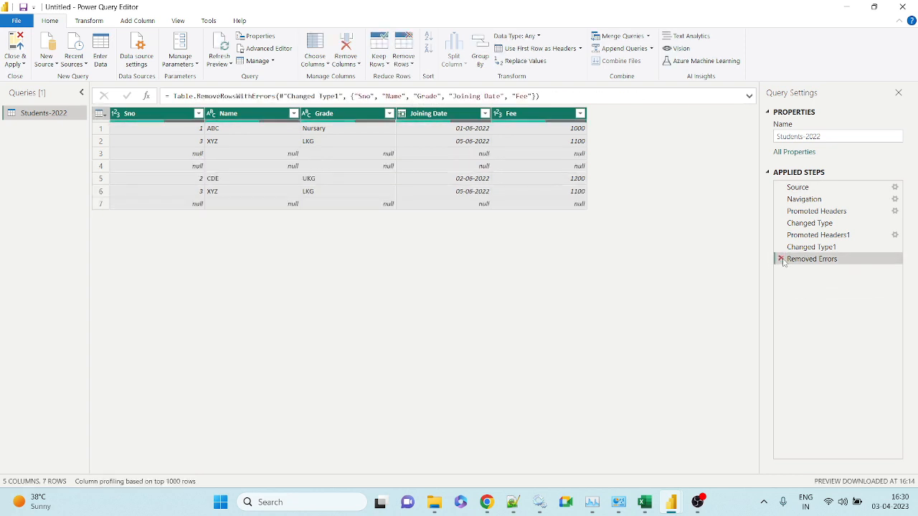
left_click(781, 259)
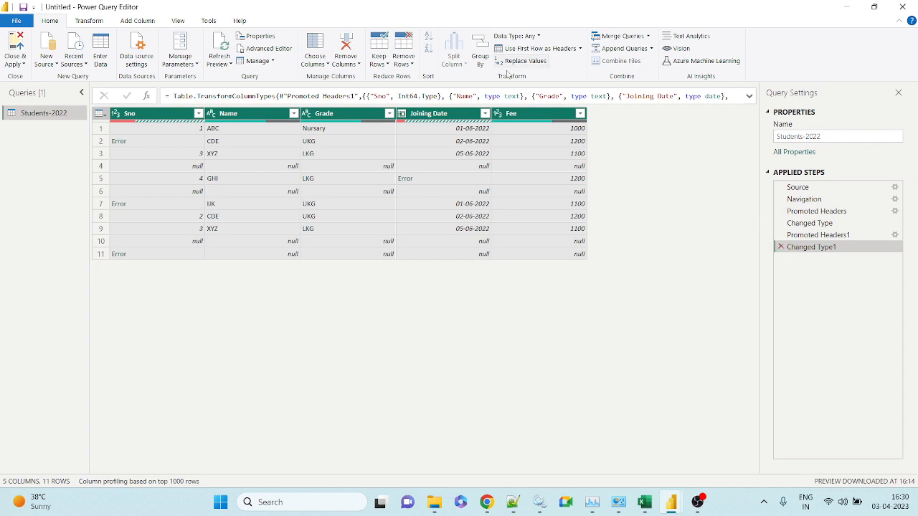
- Try removing the blank rows and the duplicate rows without removing the errors first, and delete both applied steps
left_click(410, 61)
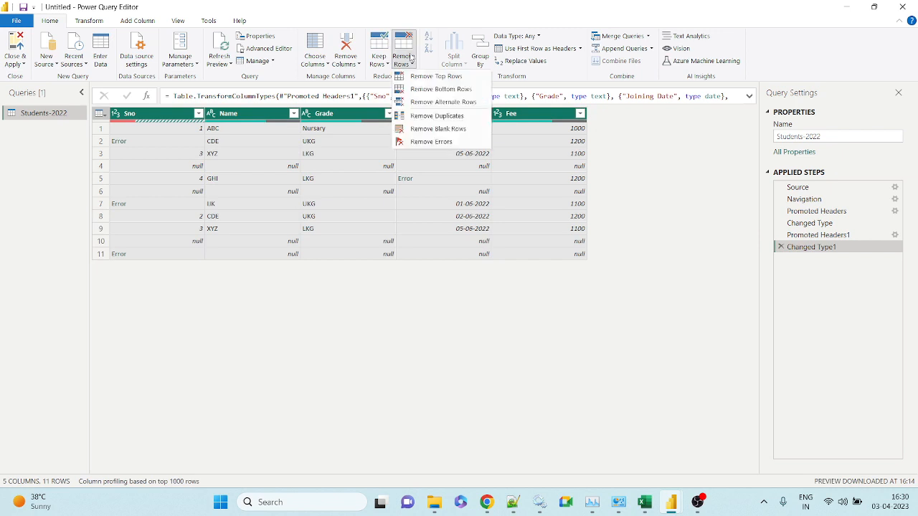
left_click(439, 129)
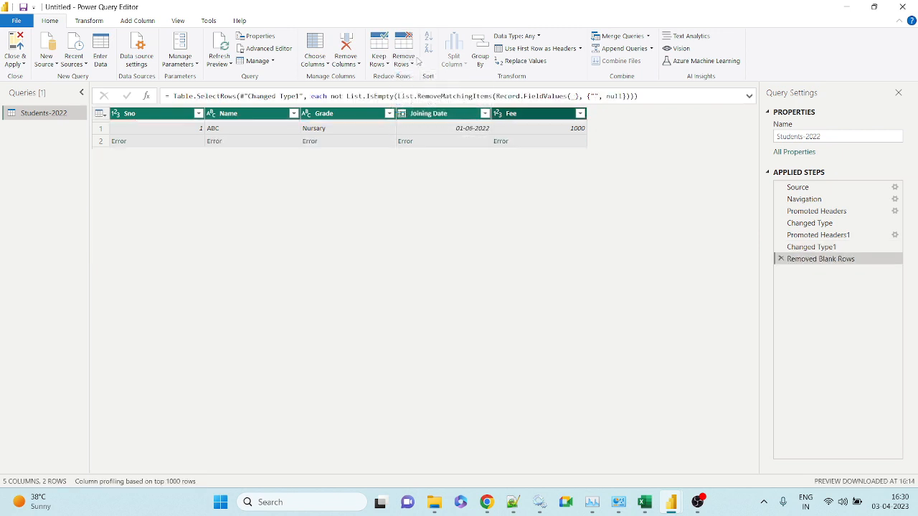
left_click(415, 62)
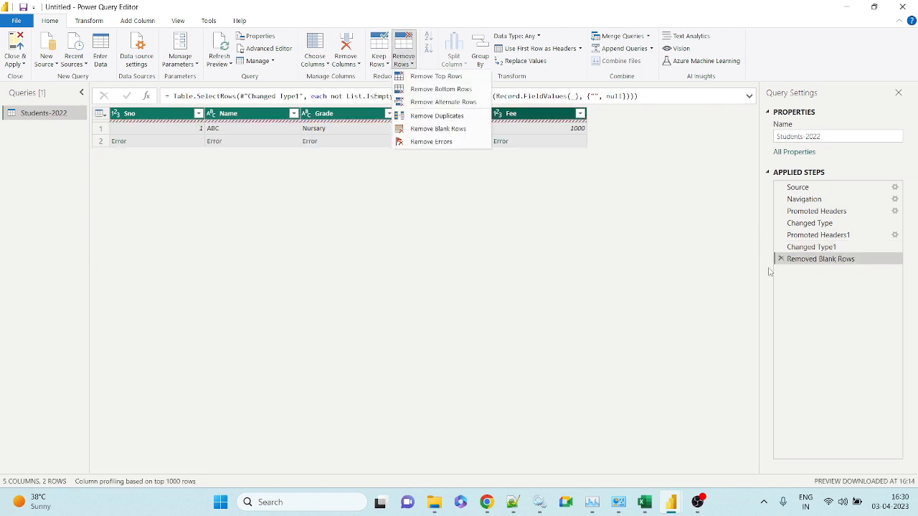
left_click(463, 118)
left_click(410, 60)
left_click(781, 260)
left_click(782, 260)
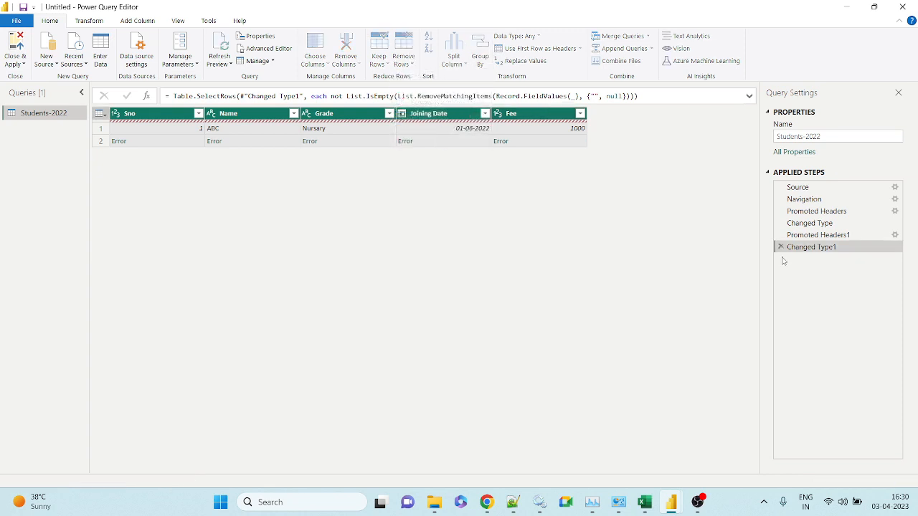
- Clean the Students-2022 table by removing its error rows, its duplicate rows and its blank rows, in that order
left_click(405, 62)
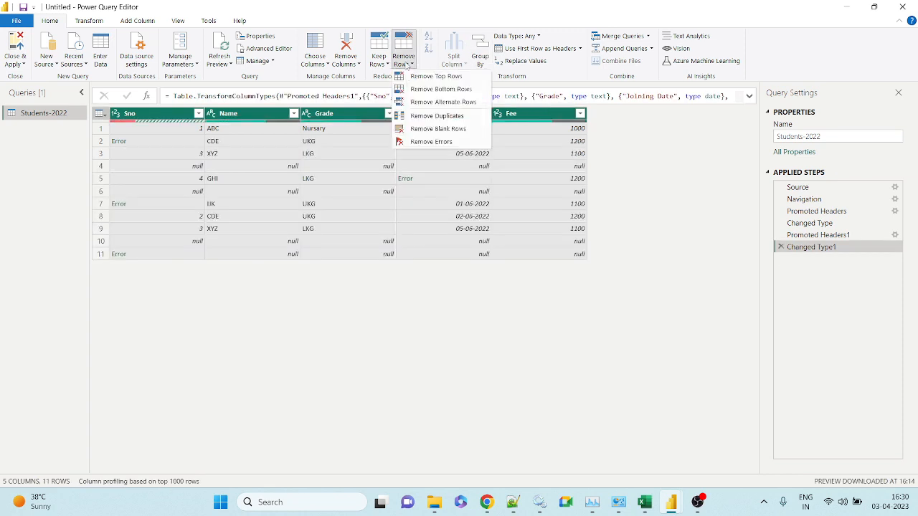
left_click(422, 143)
left_click(404, 58)
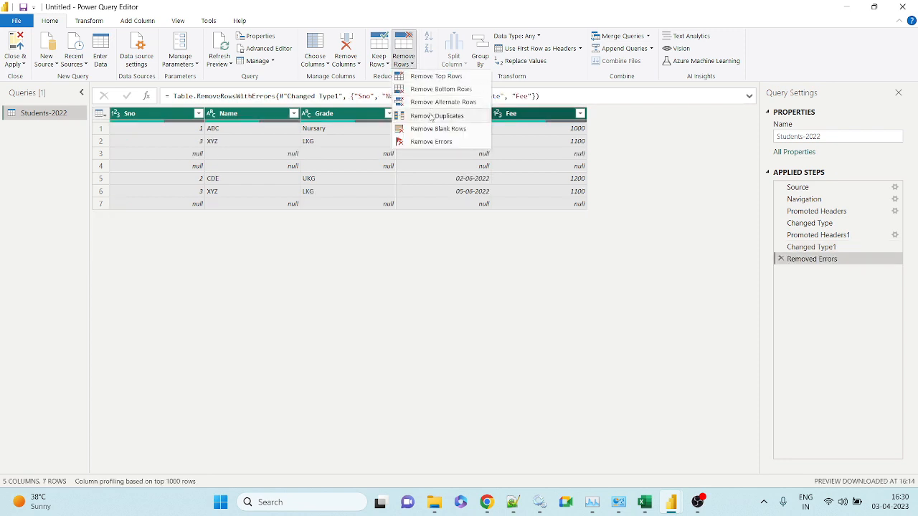
left_click(432, 117)
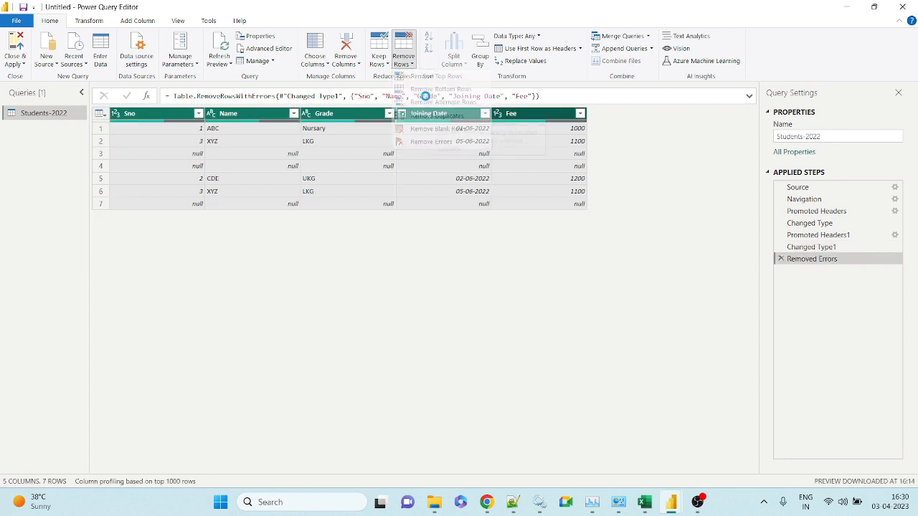
left_click(404, 58)
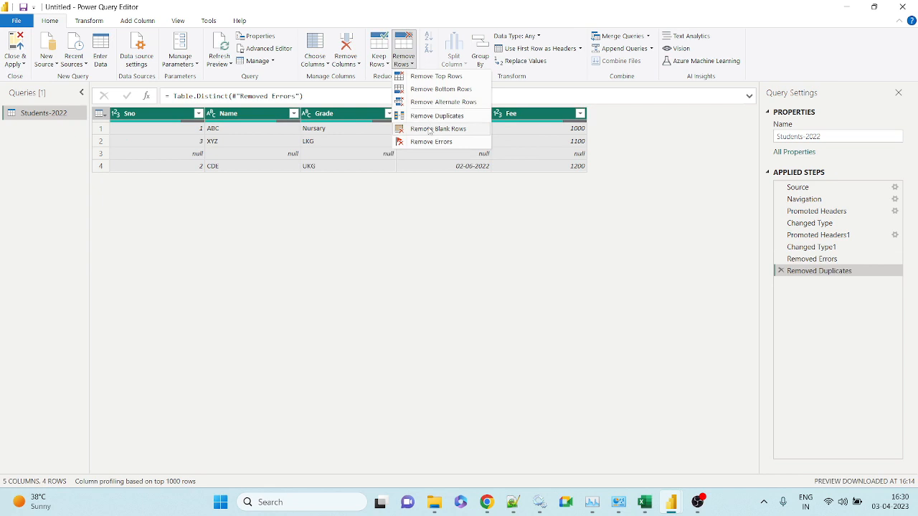
left_click(438, 129)
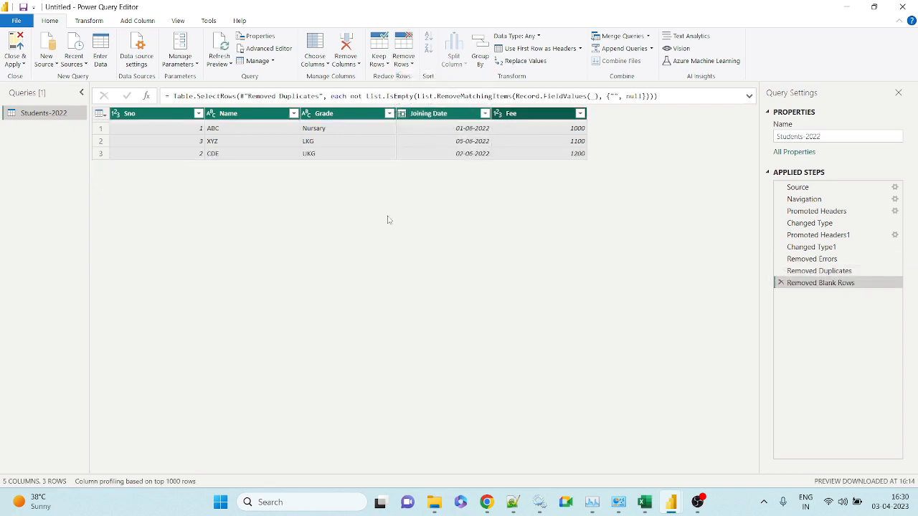
- Close the query editor and apply the changes so Students-2022 loads into the Power BI model
left_click(10, 49)
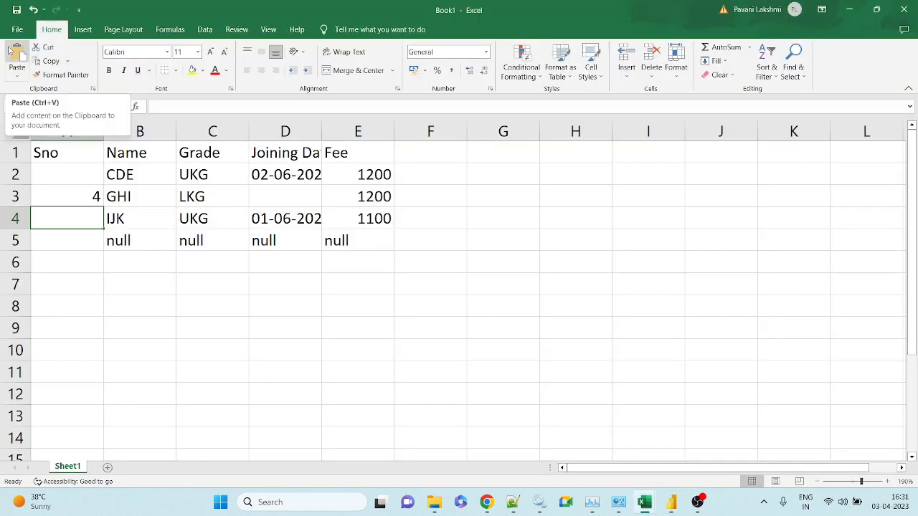
left_click(849, 10)
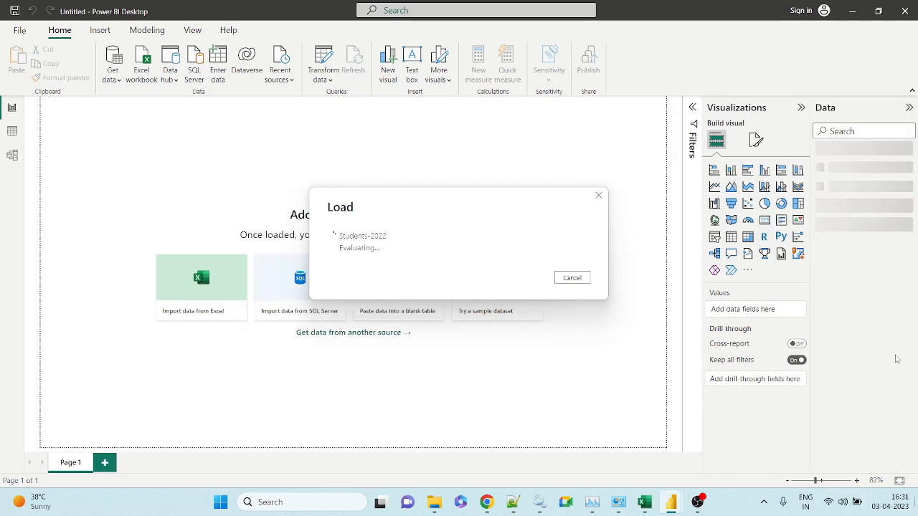
- Switch to Row Formatting Data Source.xlsx in Excel and examine the highlighted duplicate, blank and invalid-value rows on the Students-2022 sheet
mouse_move(644, 502)
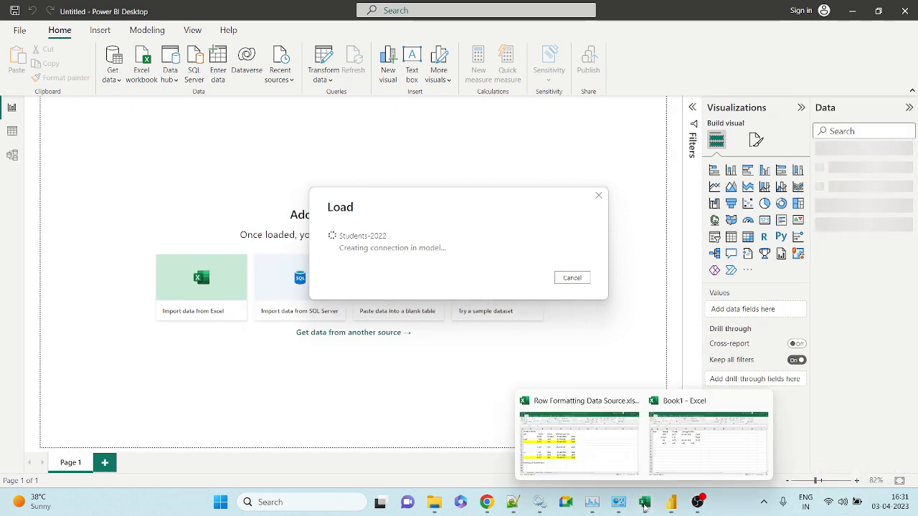
left_click(614, 444)
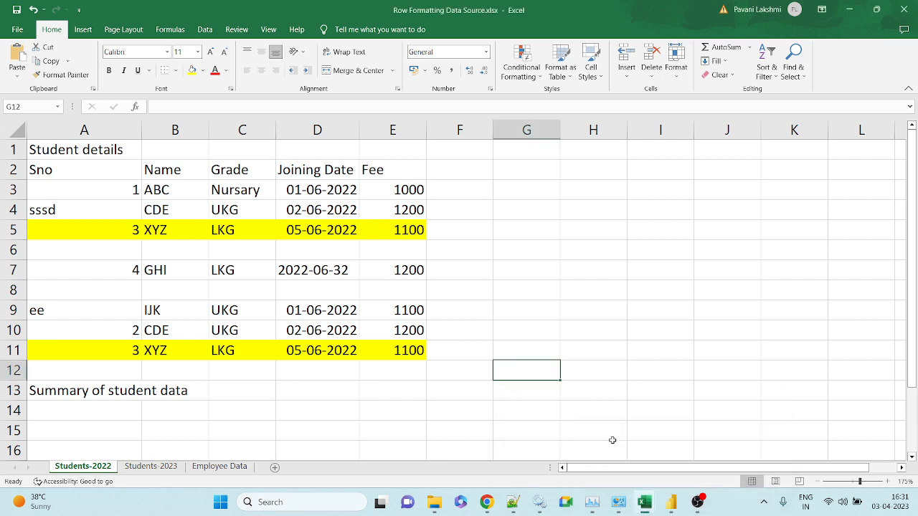
left_click(297, 231)
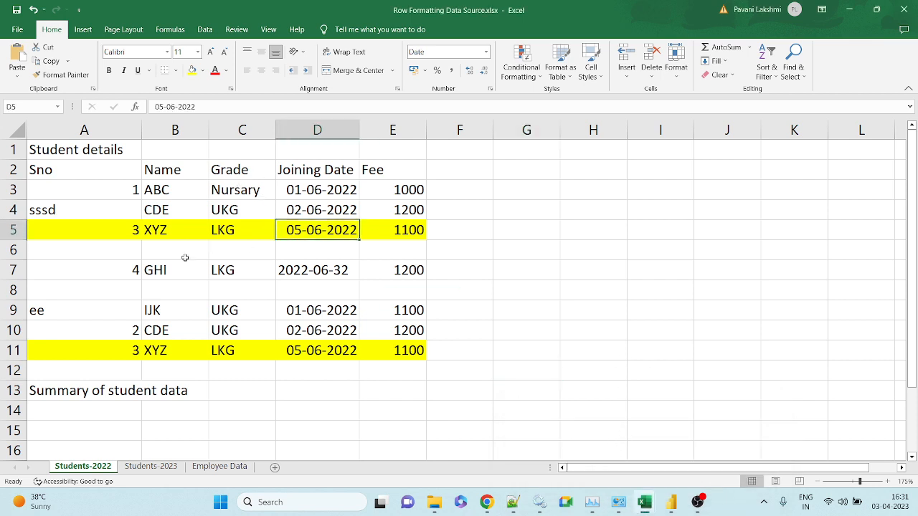
left_click_drag(135, 248, 265, 250)
left_click(115, 291)
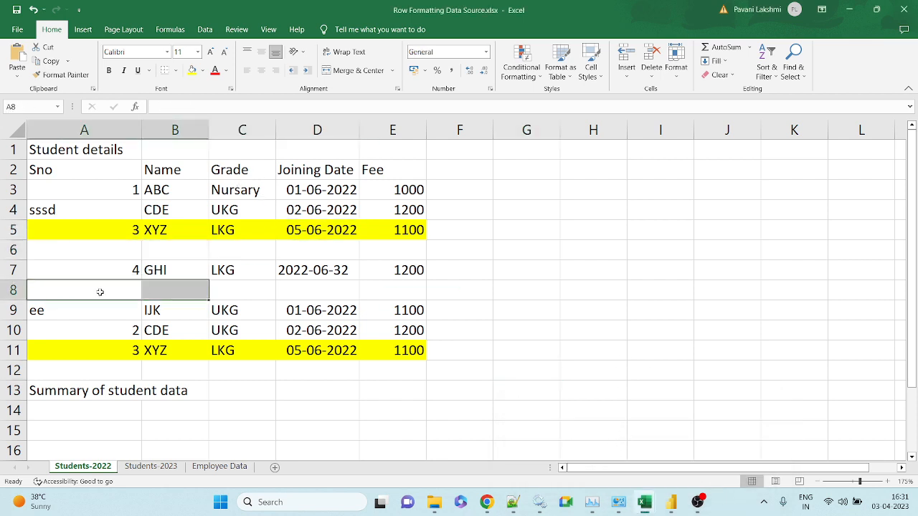
left_click(92, 306)
left_click(281, 267)
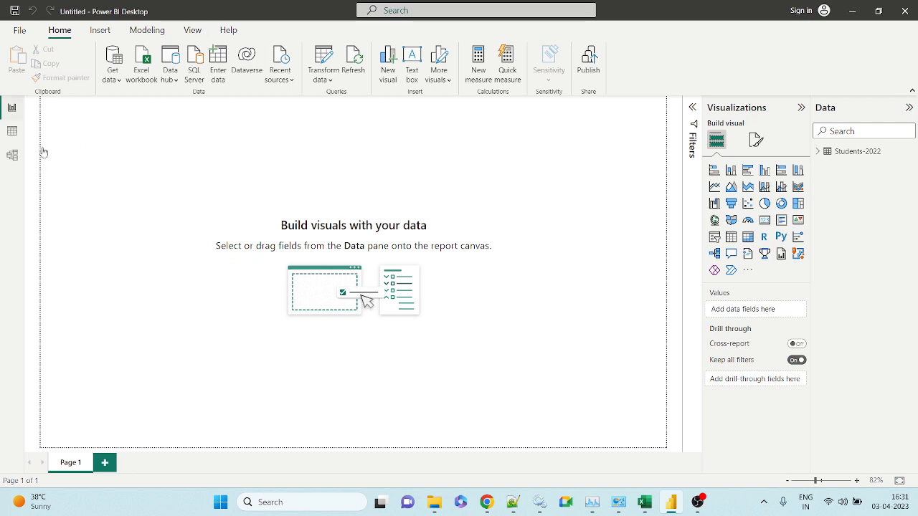
- Inspect the loaded Students-2022 fields and rows in Power BI Desktop, and switch to Row Formatting Data Source.xlsx in Excel to compare them
left_click(832, 150)
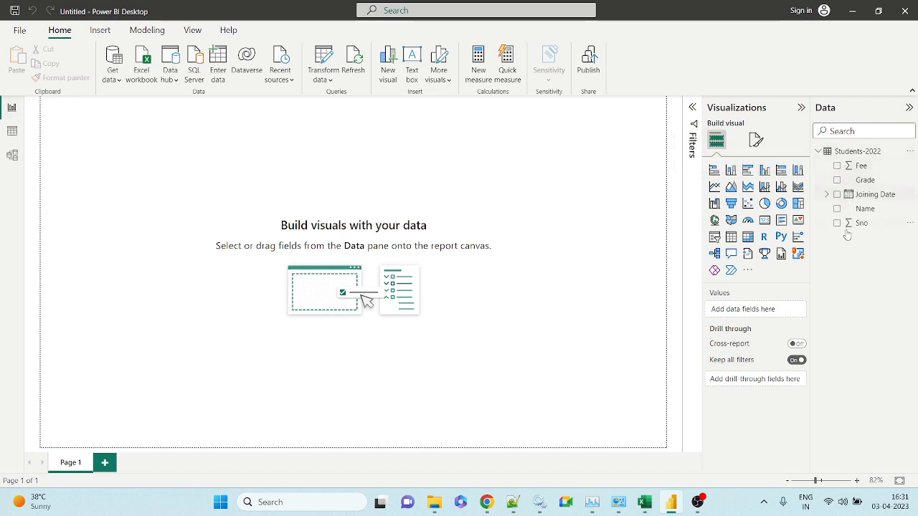
left_click(12, 132)
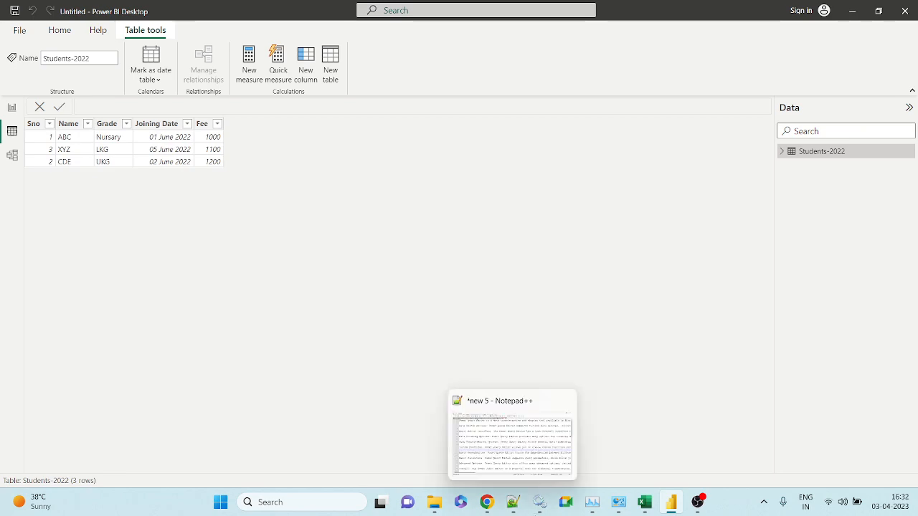
mouse_move(646, 504)
left_click(613, 439)
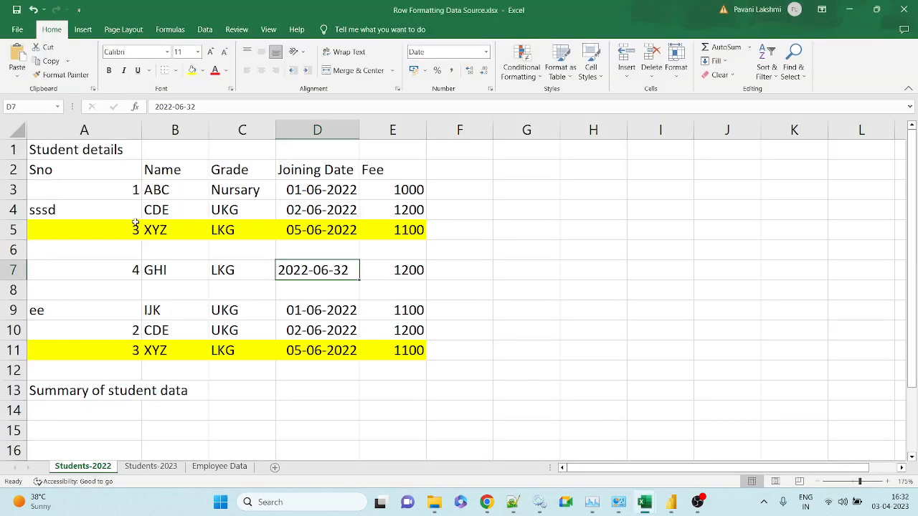
- Switch to Power BI Desktop and reopen the Students-2022 query in the Power Query Editor
key("alt+Tab")
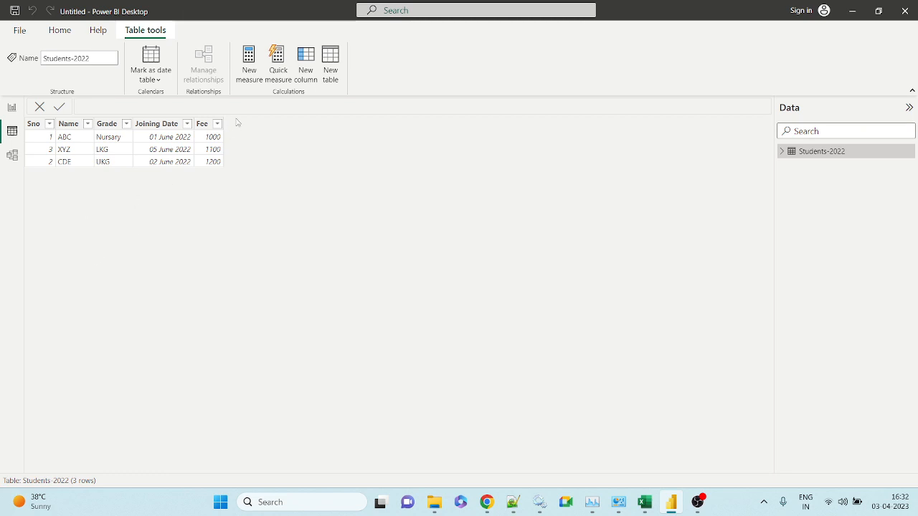
left_click(50, 36)
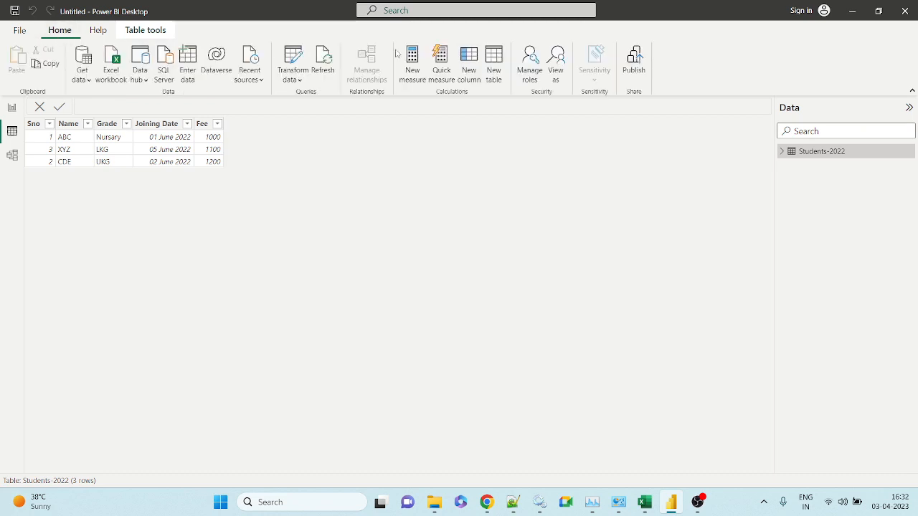
left_click(301, 80)
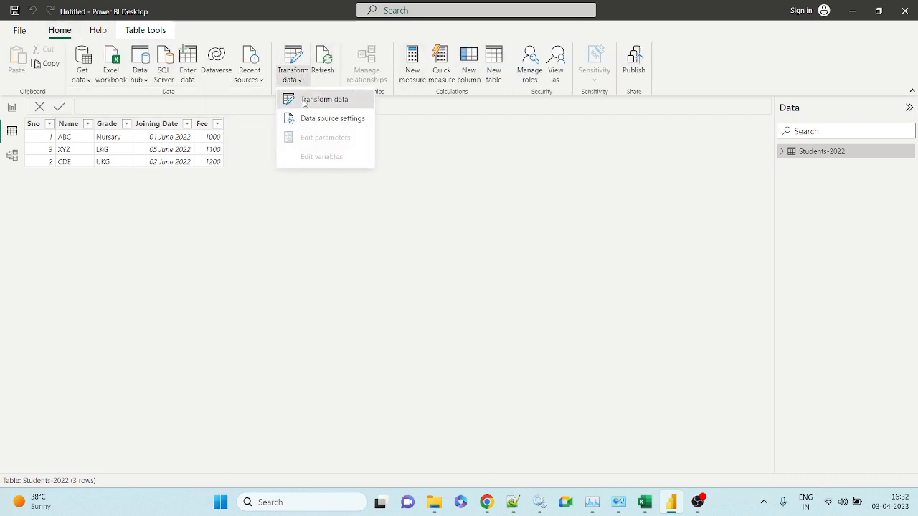
left_click(304, 103)
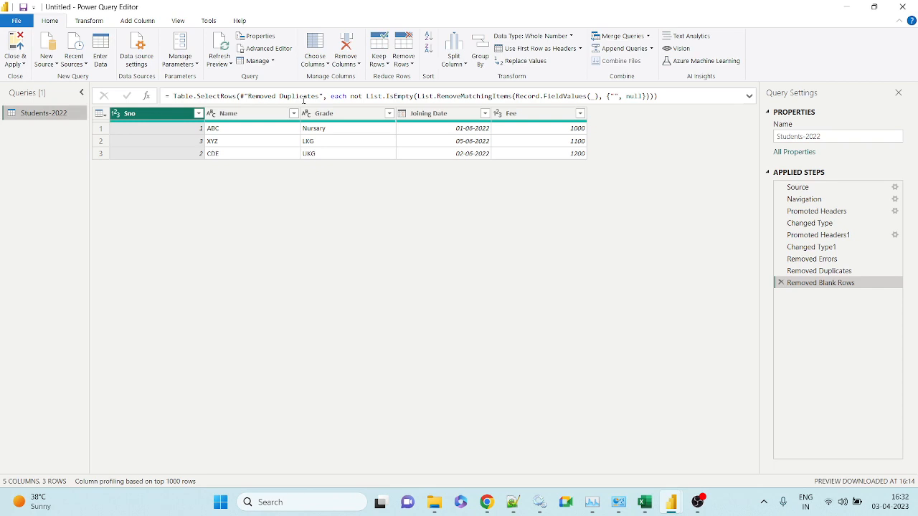
- Switch to Row Formatting Data Source.xlsx in Excel and review the raw rows on the Students-2022 sheet
mouse_move(696, 508)
left_click(653, 504)
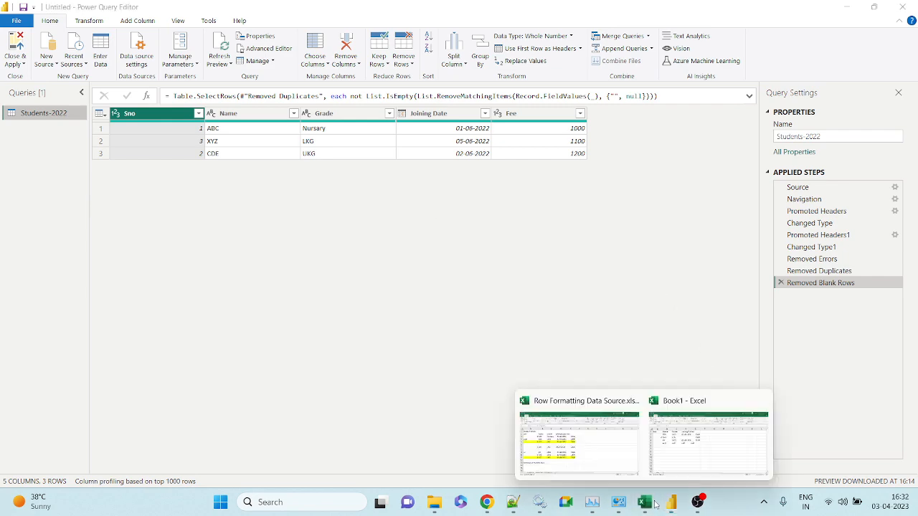
left_click(528, 456)
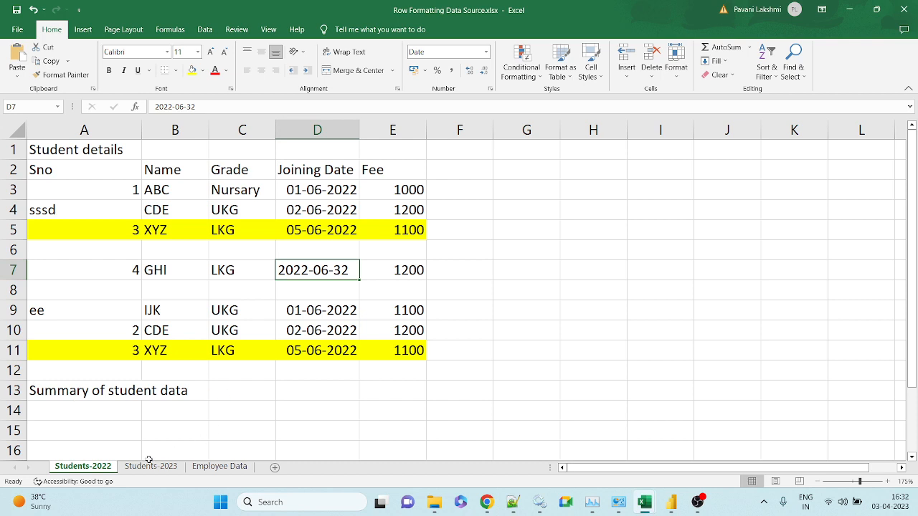
key("alt")
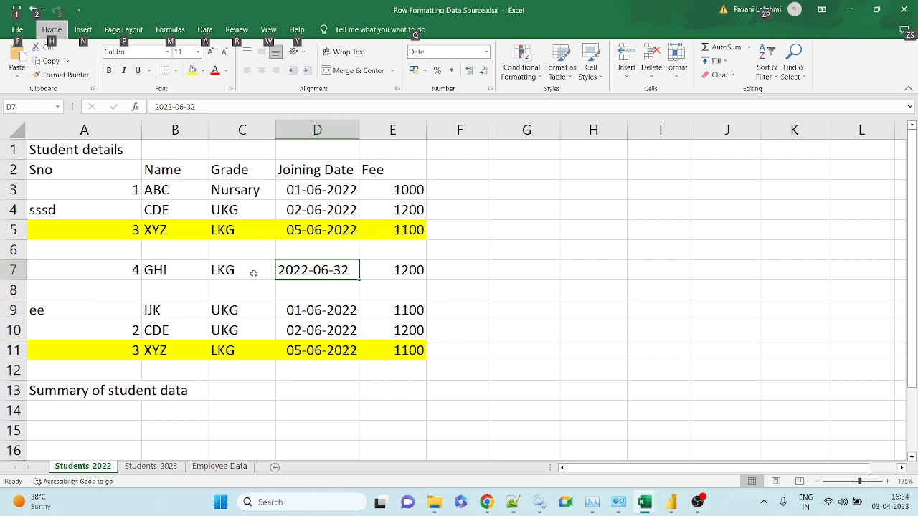
left_click(434, 249)
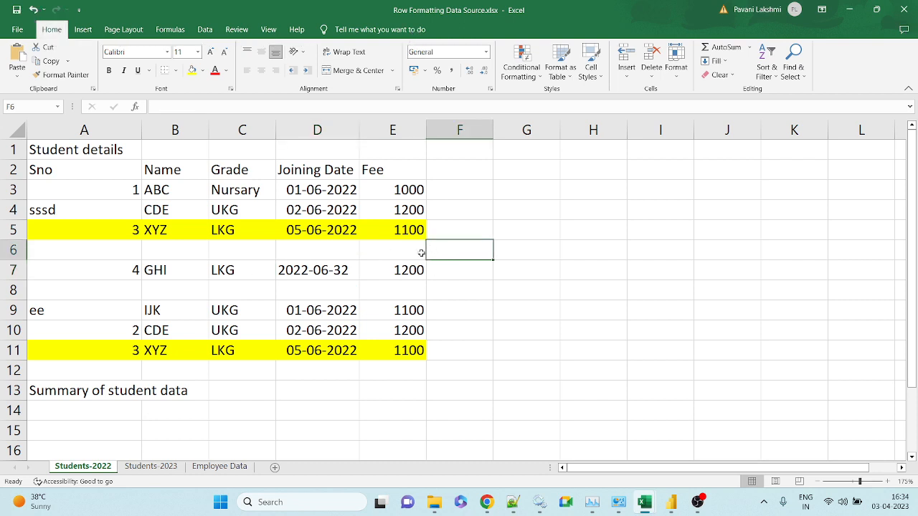
- Return to the Power Query Editor window and open the Students-2022 query's code in the Advanced Editor
mouse_move(671, 503)
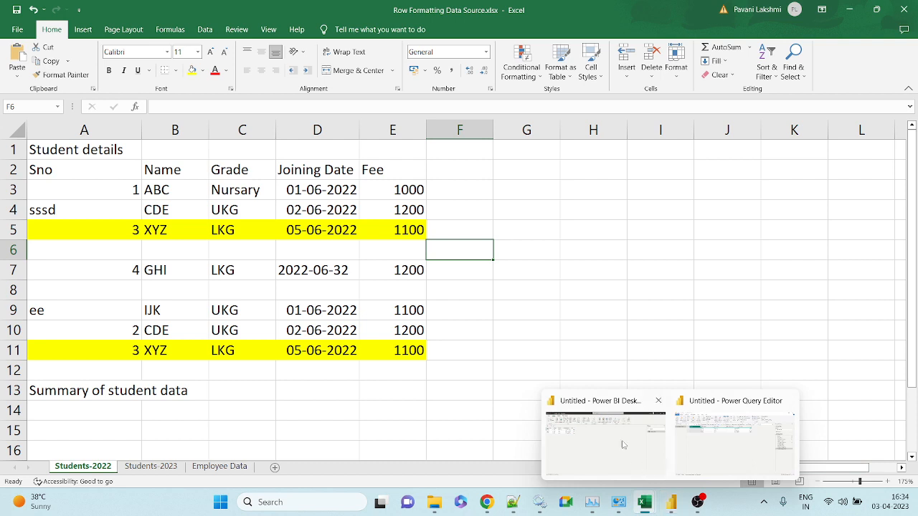
left_click(624, 445)
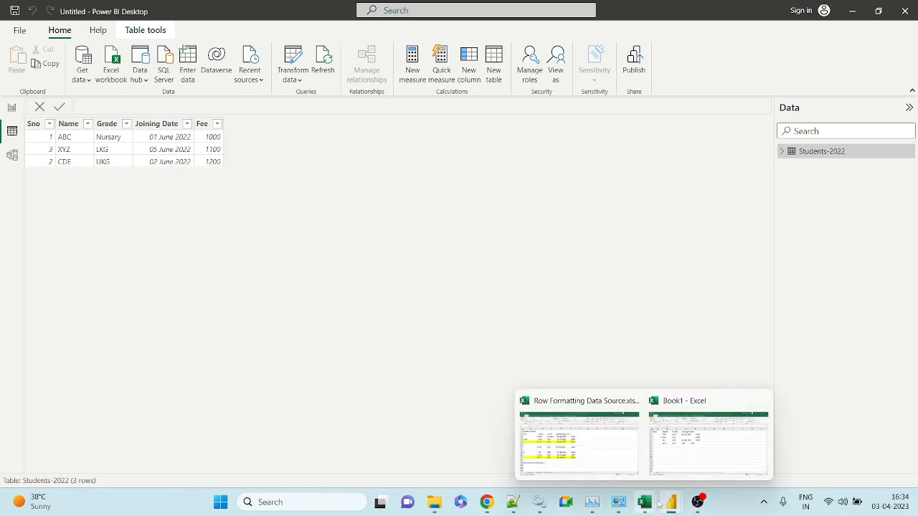
mouse_move(676, 508)
left_click(701, 459)
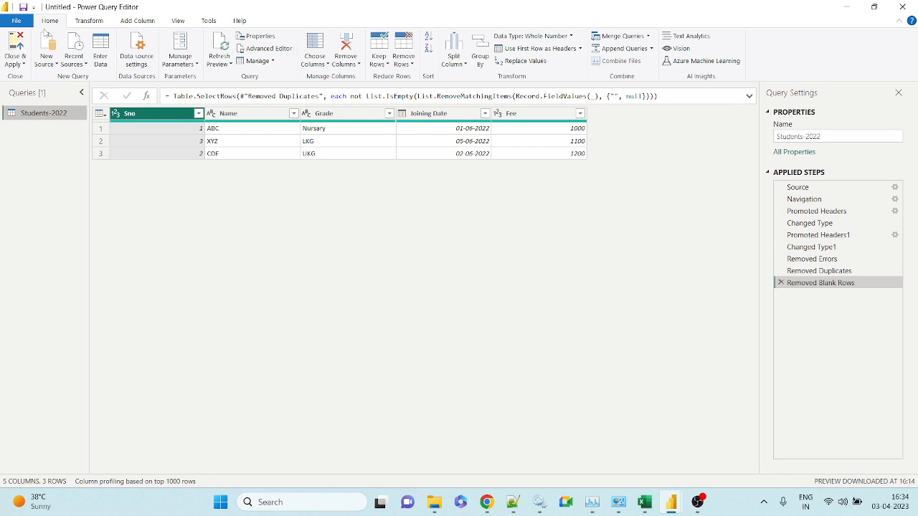
left_click(174, 24)
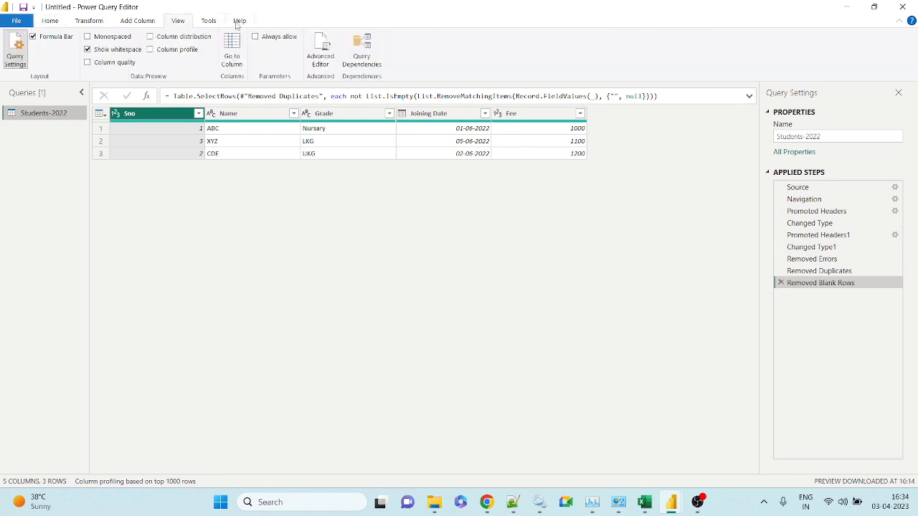
left_click(320, 51)
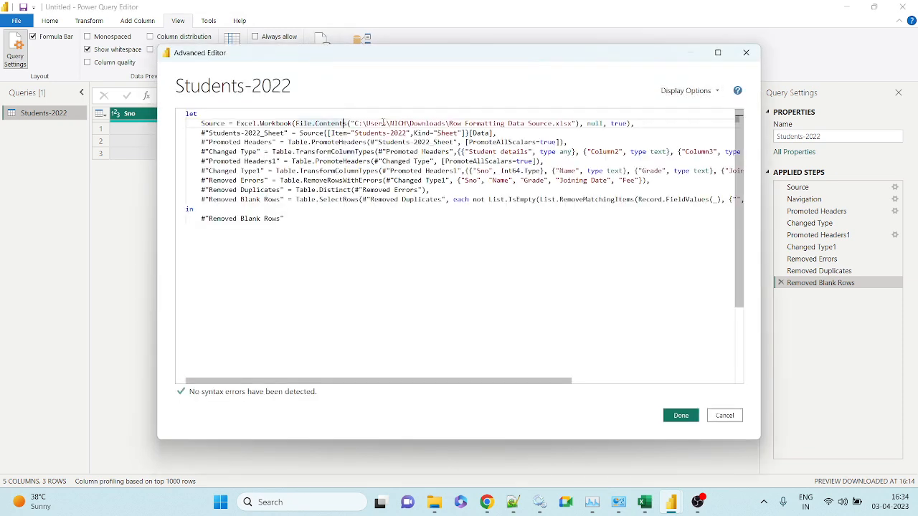
- Examine the source, header, column-type and row-removal lines of the Students-2022 code, select the whole script, and close the Advanced Editor without changes
left_click_drag(344, 124, 571, 124)
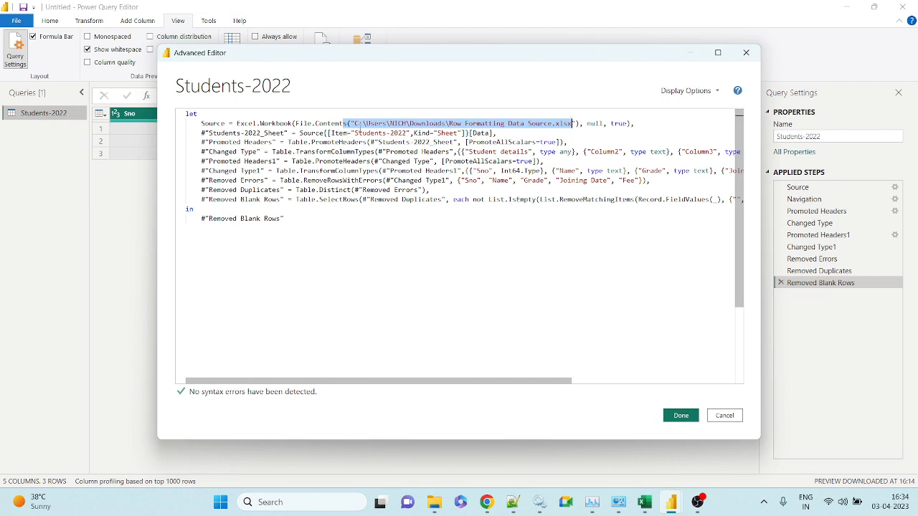
left_click_drag(244, 134, 509, 134)
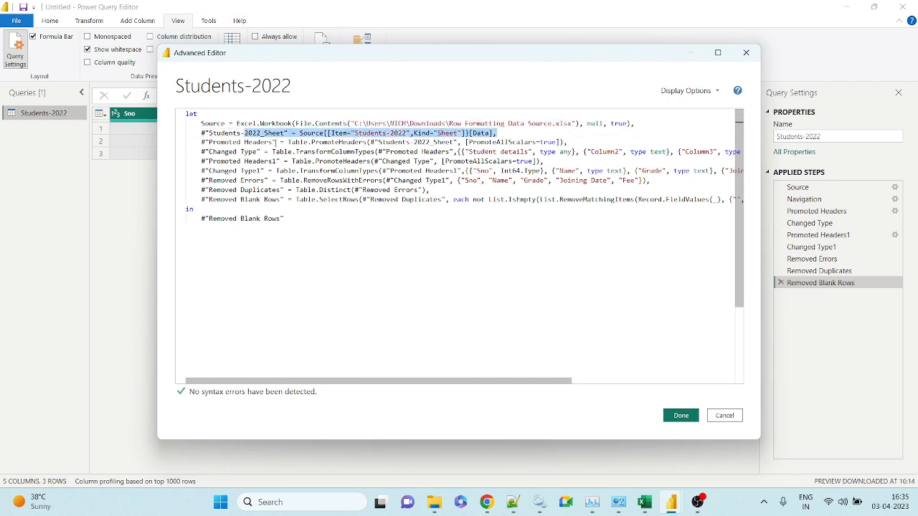
left_click_drag(225, 142, 396, 142)
left_click_drag(275, 161, 332, 161)
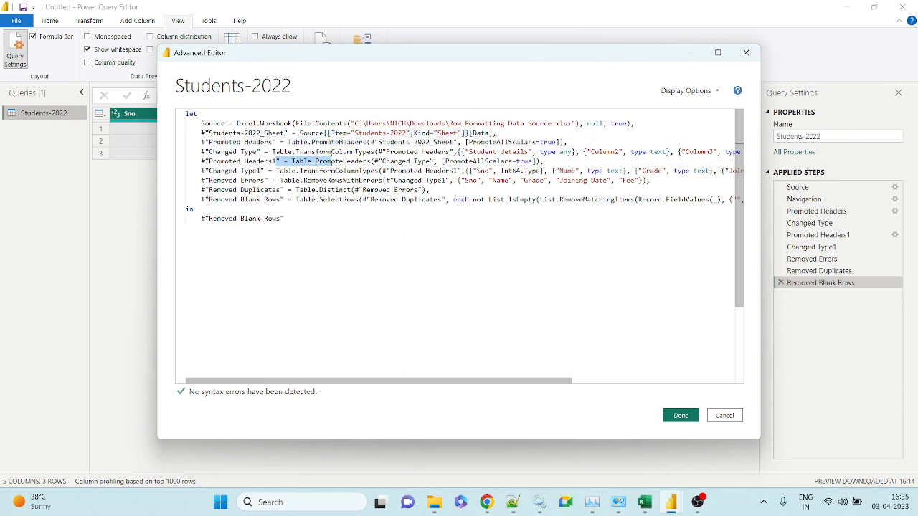
left_click_drag(273, 152, 370, 153)
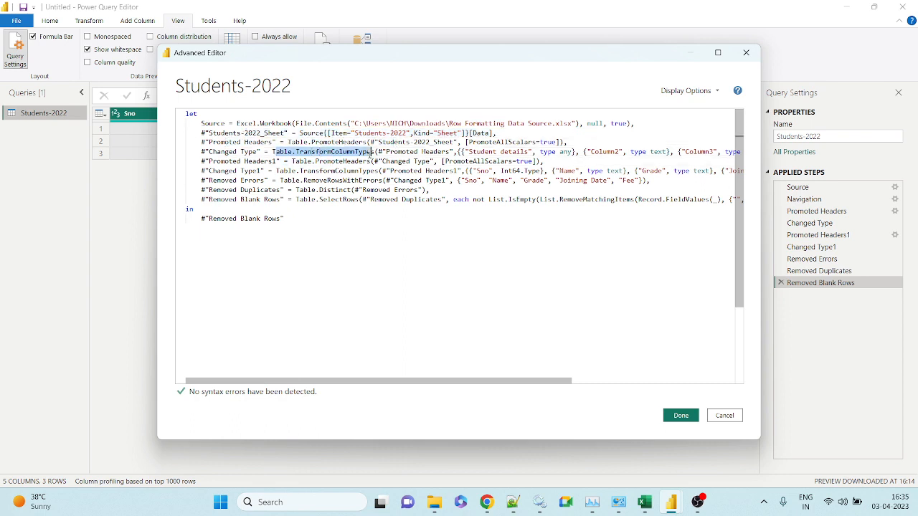
left_click_drag(220, 180, 313, 199)
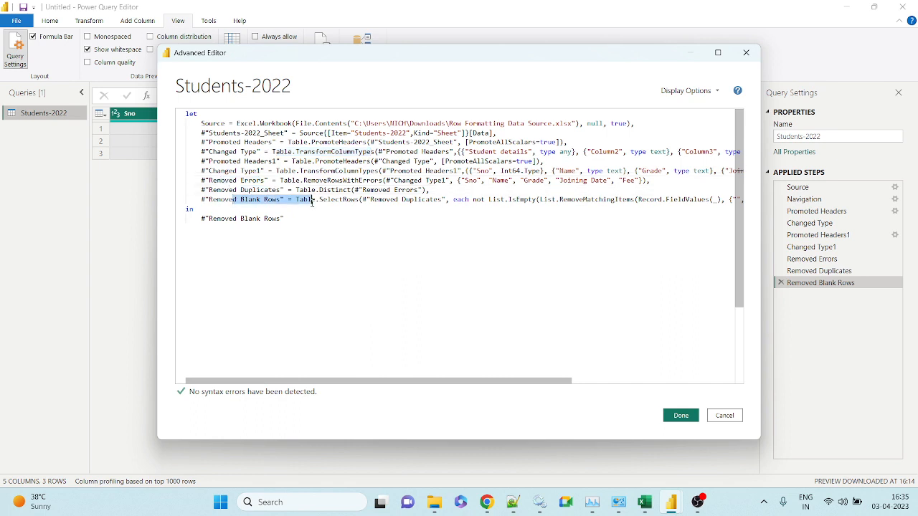
left_click(251, 263)
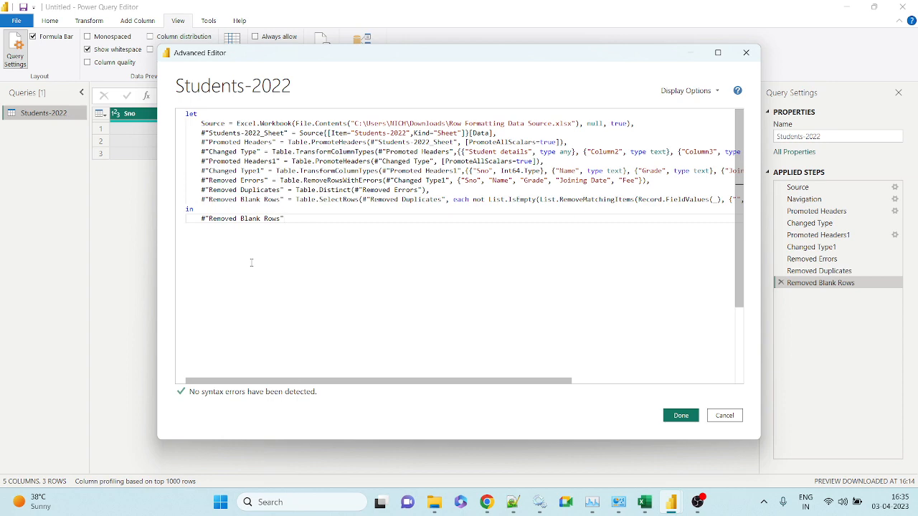
key("ctrl+a")
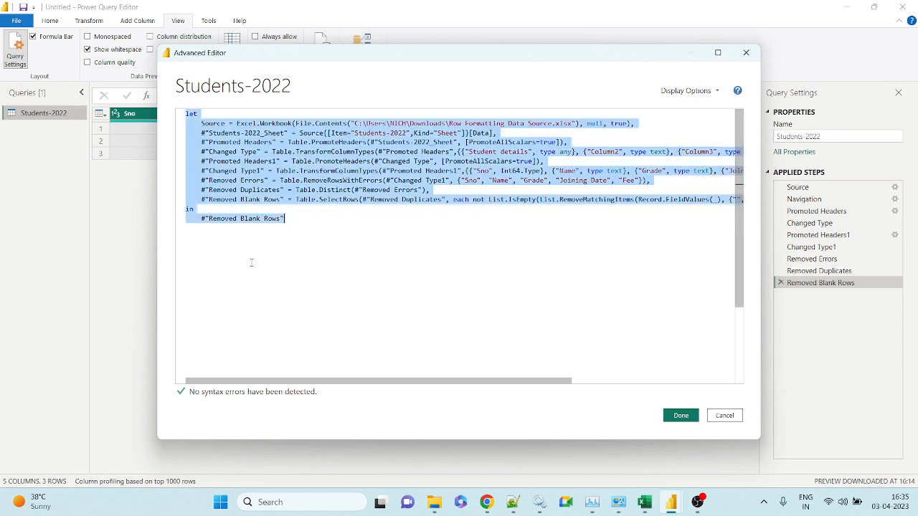
left_click(721, 416)
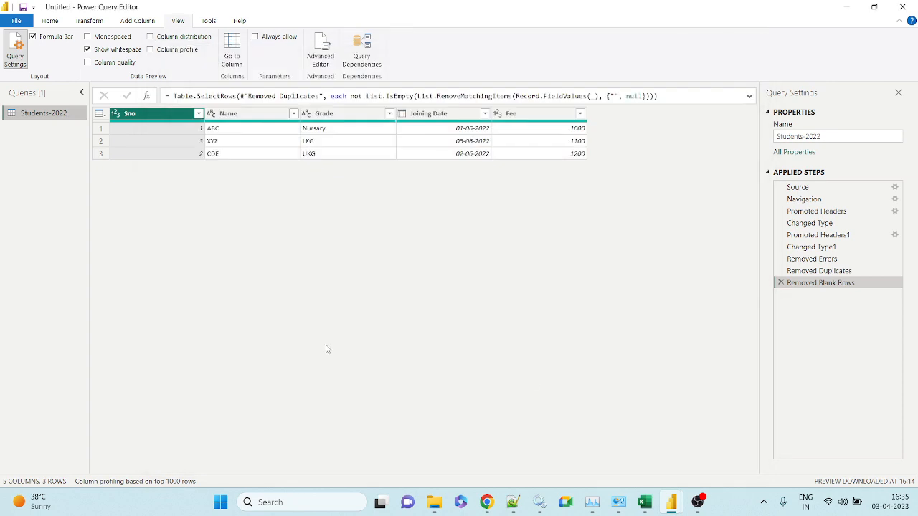
- Switch to Row Formatting Data Source.xlsx in Excel and inspect the Students-2023 sheet's Sno, Name and Joining Date cells and rows 9 and 10
key("alt+Tab")
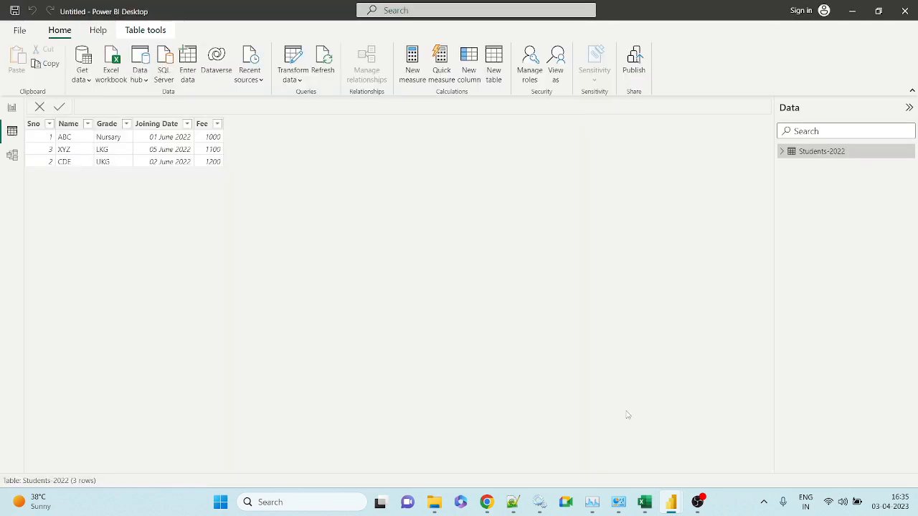
left_click(645, 502)
left_click(645, 470)
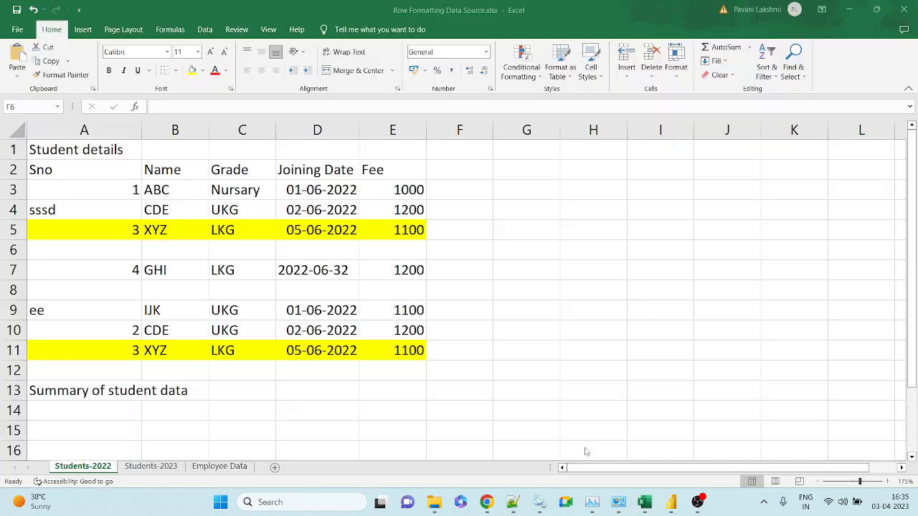
left_click(151, 467)
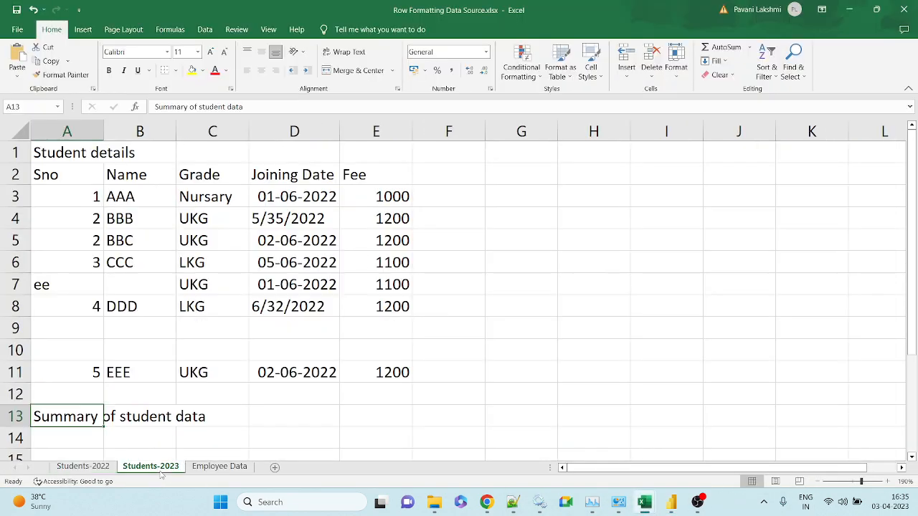
left_click(129, 278)
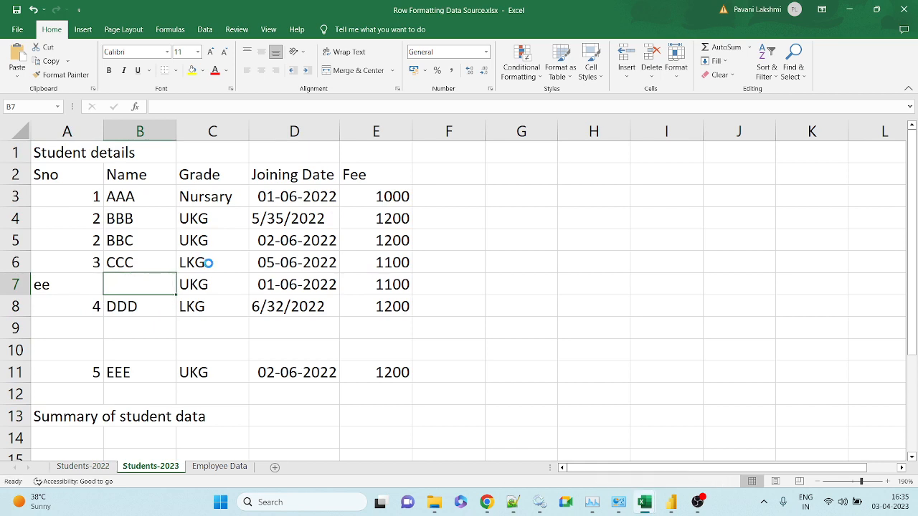
left_click(290, 217)
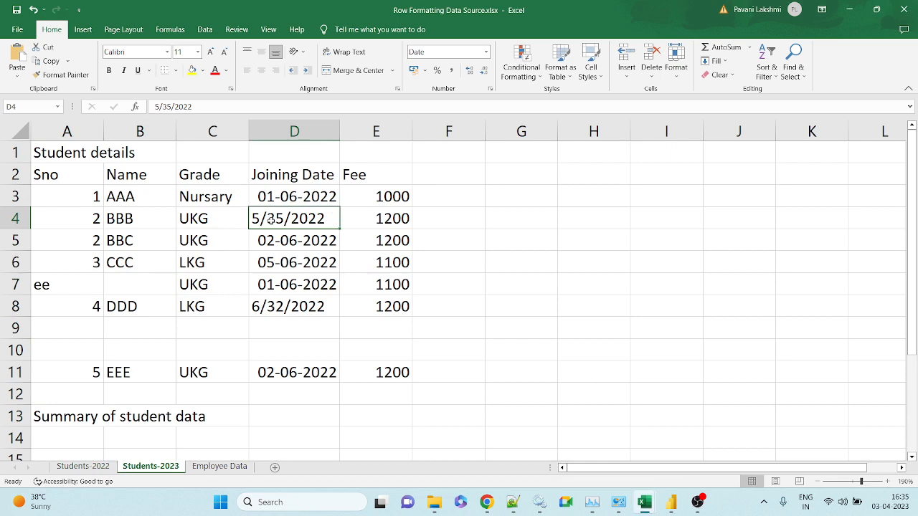
left_click(273, 303)
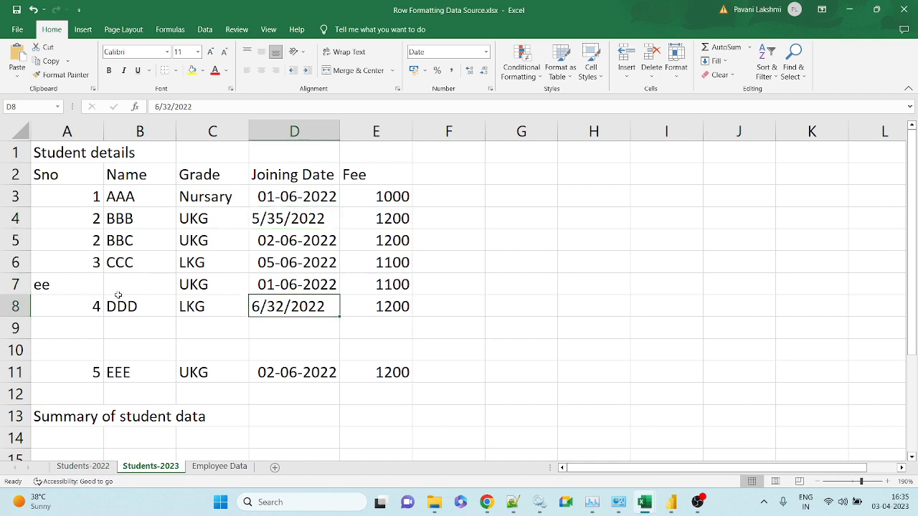
left_click(60, 289)
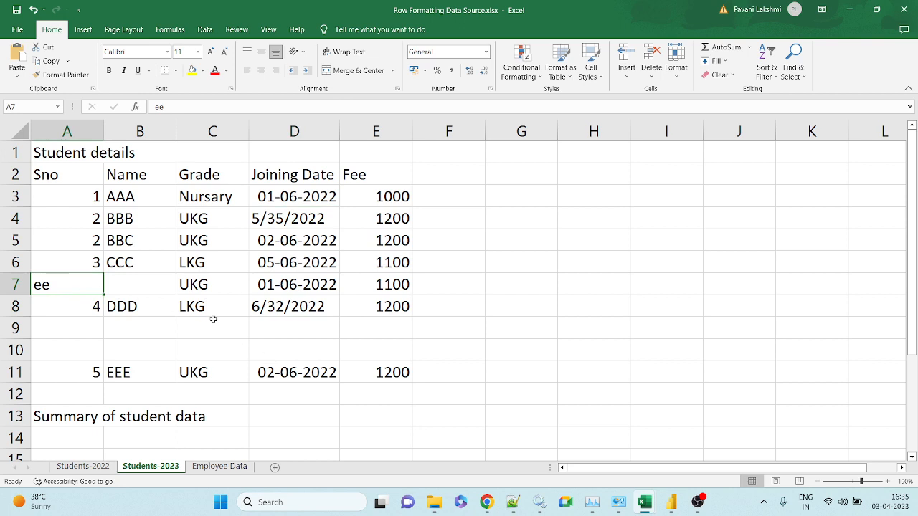
left_click_drag(16, 328, 18, 359)
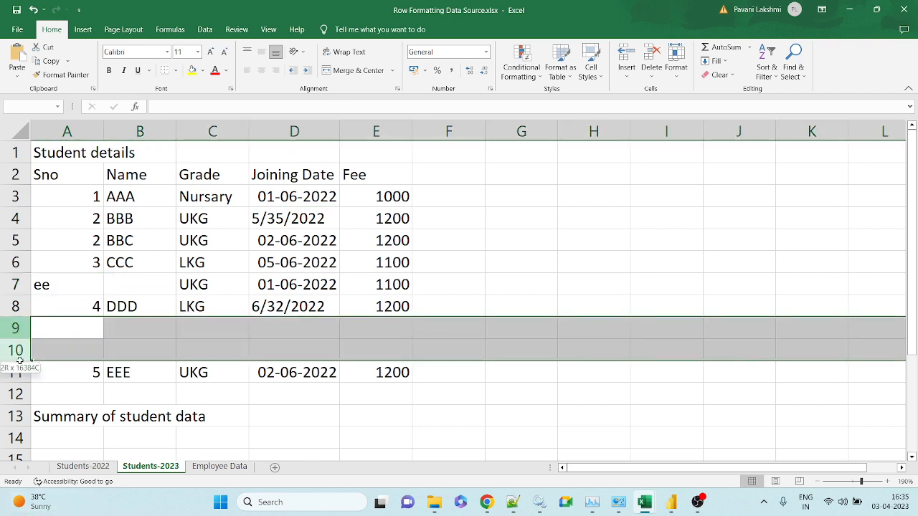
- Change the name in cell B5 of the Students-2023 sheet to BBB
left_click(132, 245)
double_click(131, 245)
key("BackSpace")
type("B")
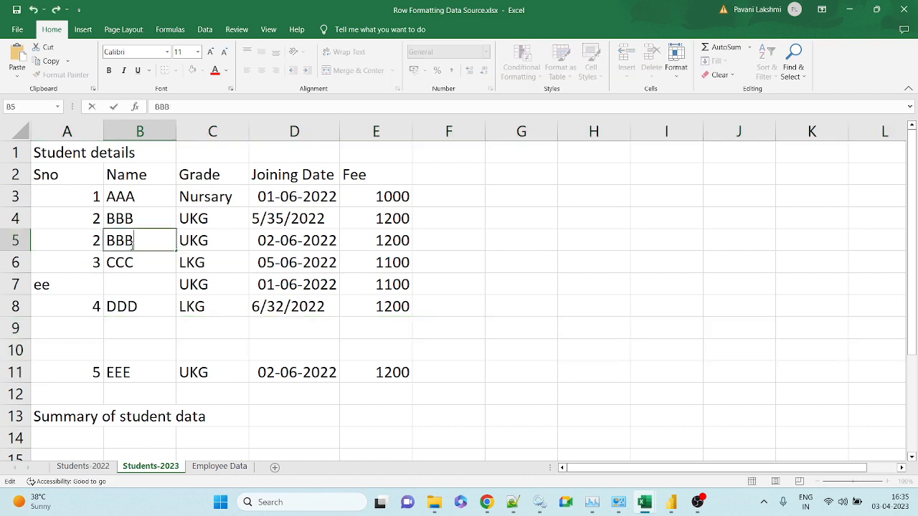
key("Return")
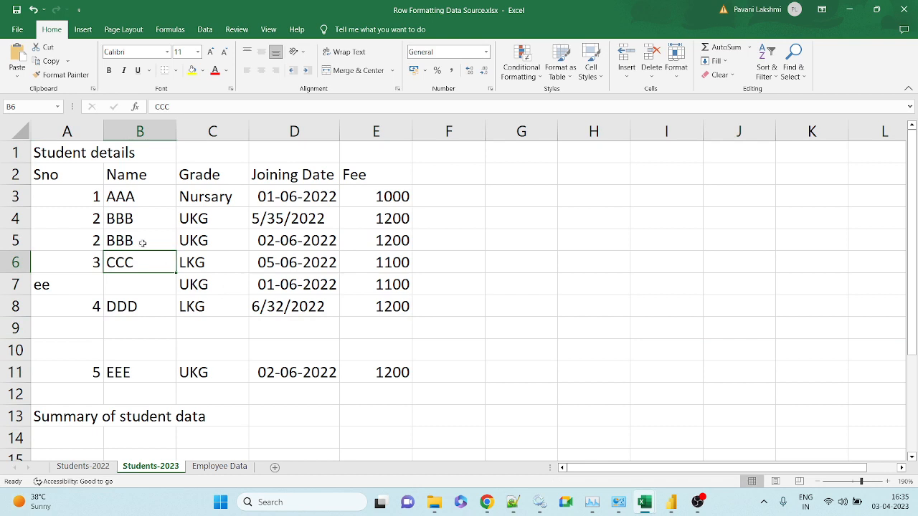
- Copy the joining date 5/35/2022 from D4 into D5 so row 5 duplicates row 4
left_click(89, 215)
left_click_drag(90, 214, 365, 243)
left_click(289, 223)
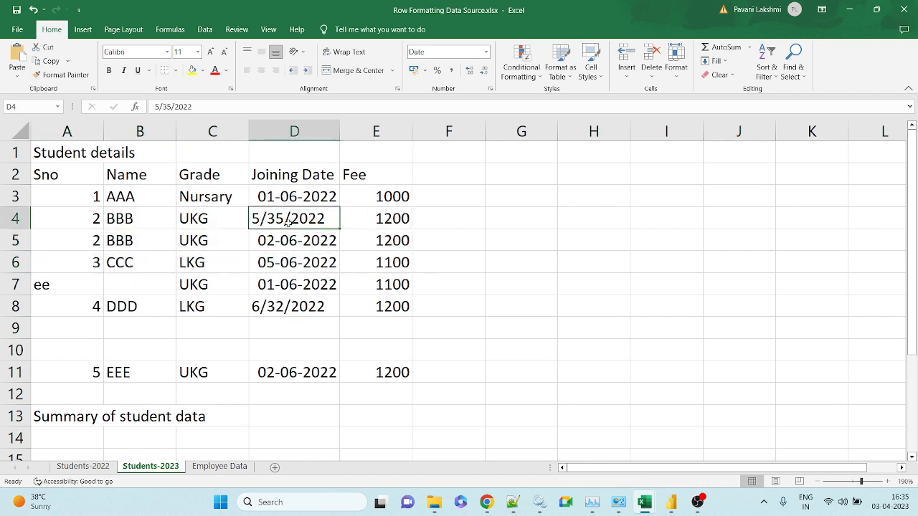
key("ctrl+c")
left_click(287, 241)
key("Return")
left_click(287, 282)
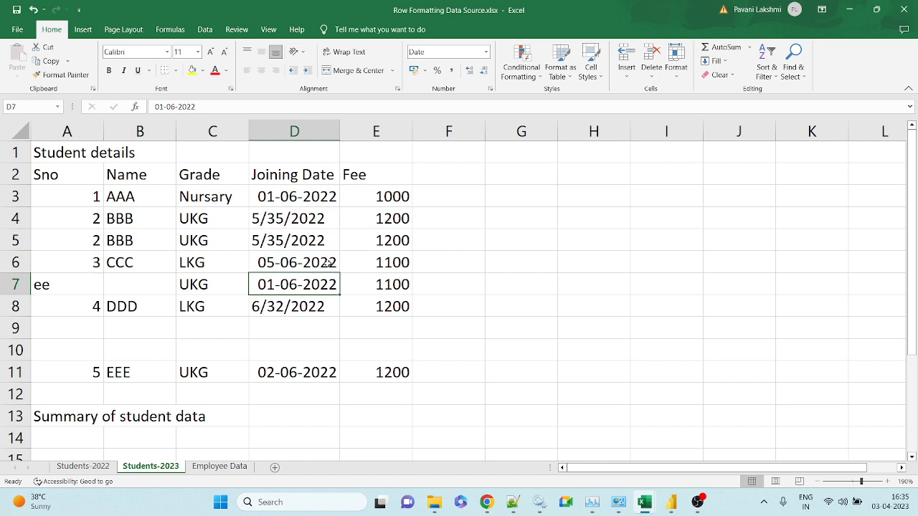
- Undo the last edit on the Students-2023 sheet and copy the student record in A11:E11 over row 5
key("ctrl+z")
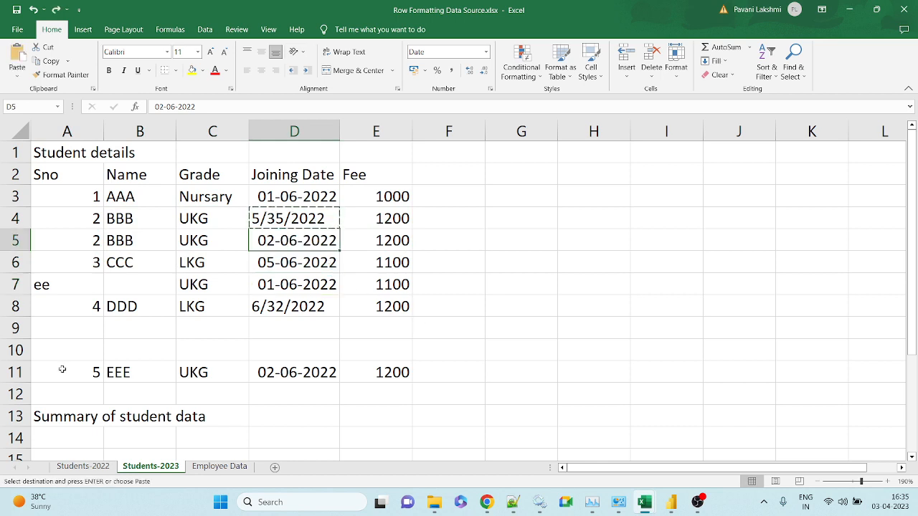
key("Escape")
left_click_drag(82, 375, 343, 372)
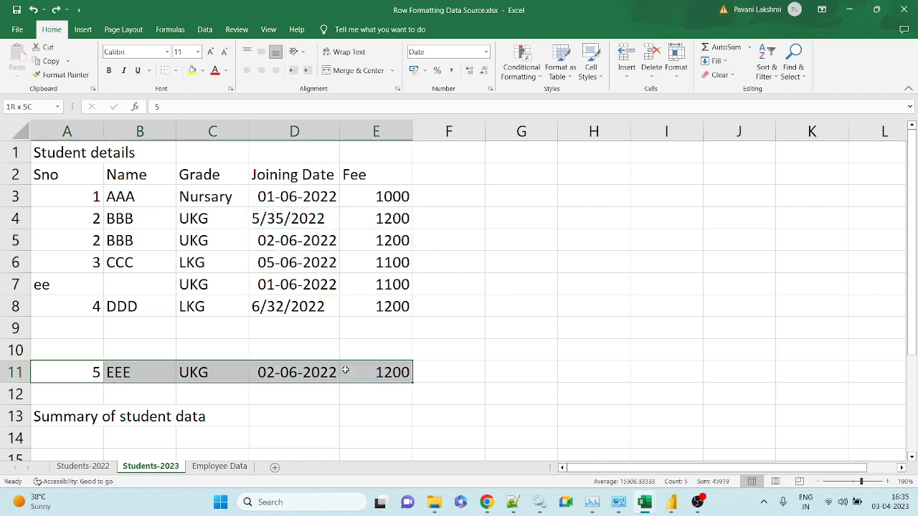
key("ctrl+c")
left_click(74, 247)
key("ctrl+v")
key("Escape")
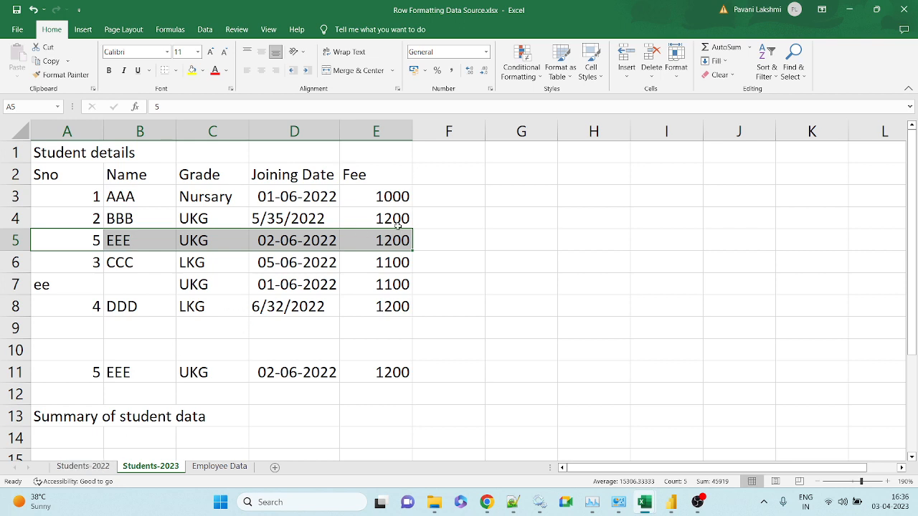
- Switch to Power Query Editor and connect a new Excel workbook query to Row Formatting Data Source.xlsx in Downloads
left_click(673, 505)
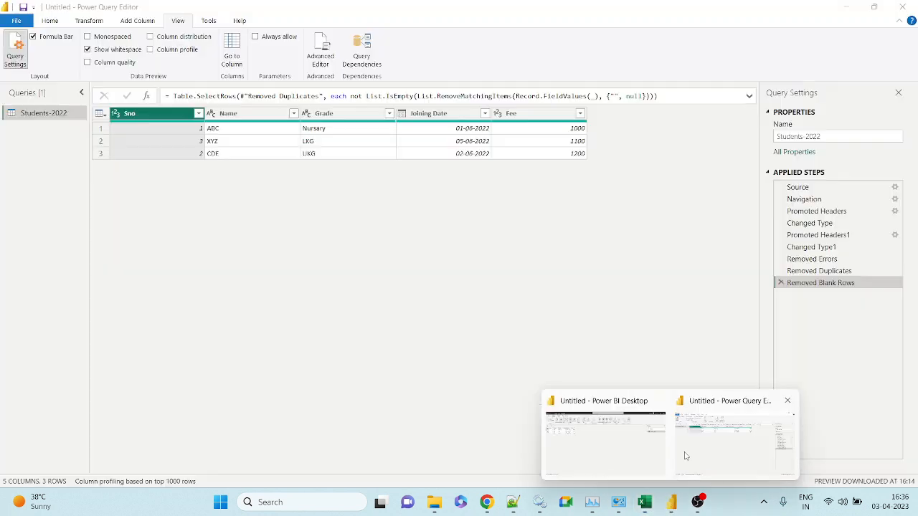
left_click(685, 456)
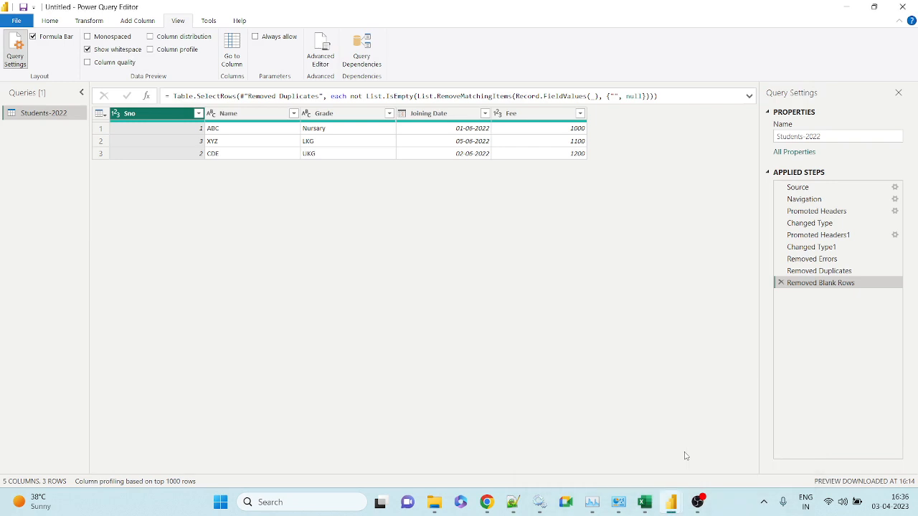
left_click(51, 24)
left_click(46, 60)
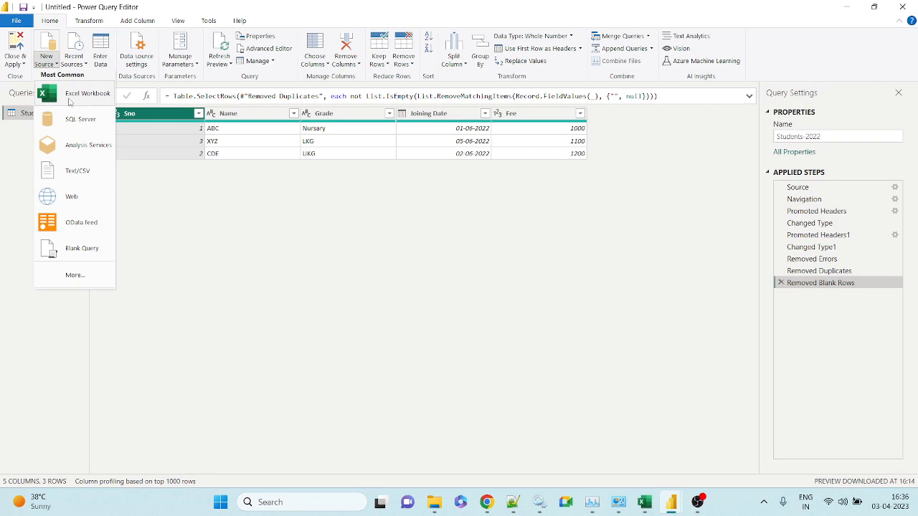
left_click(287, 207)
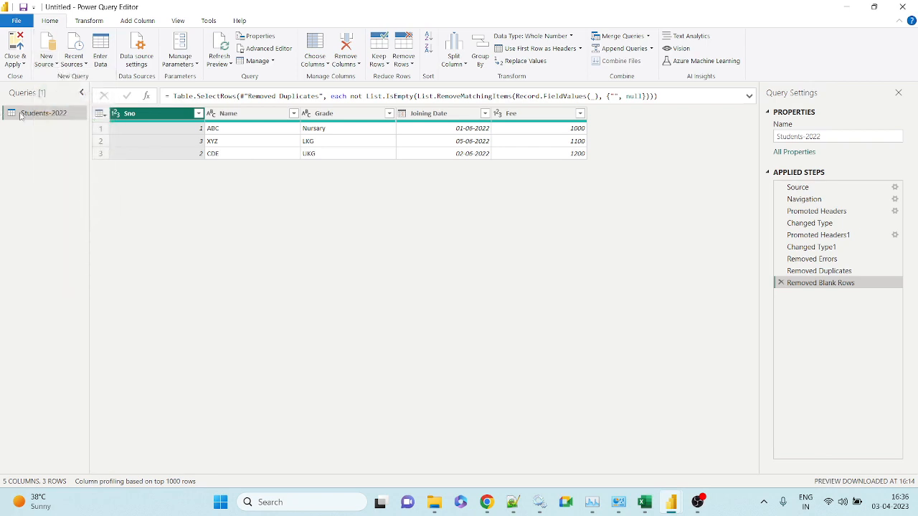
right_click(30, 156)
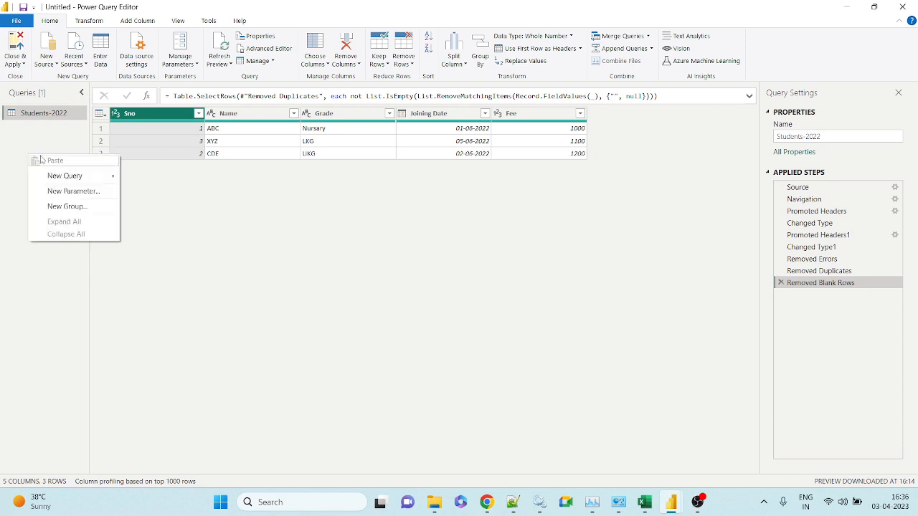
mouse_move(66, 177)
left_click(140, 182)
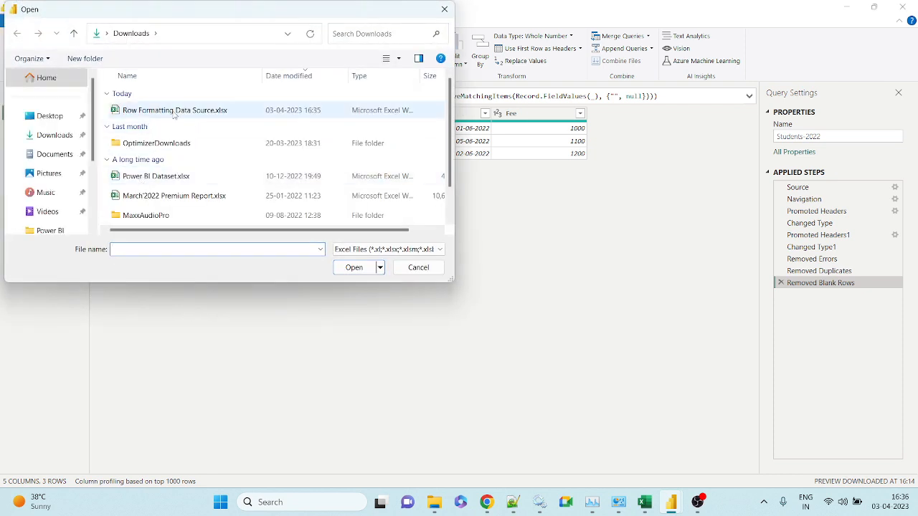
left_click(173, 112)
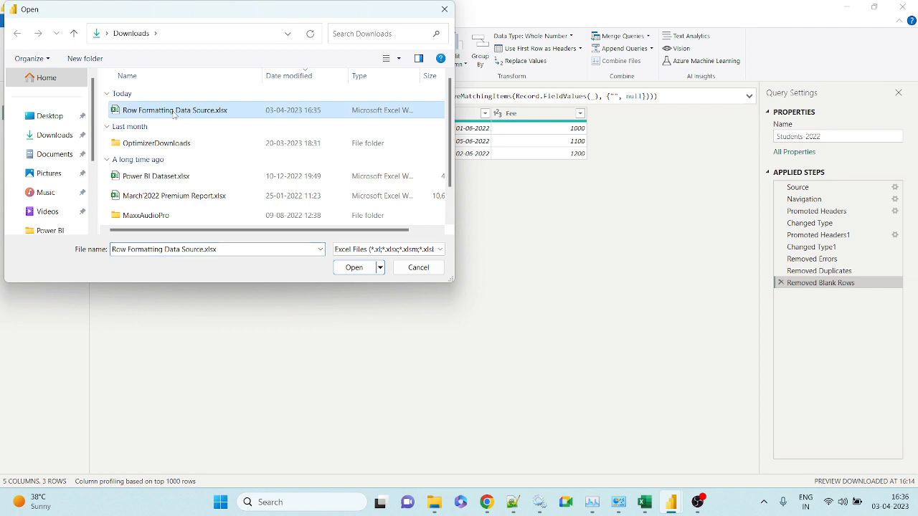
double_click(233, 112)
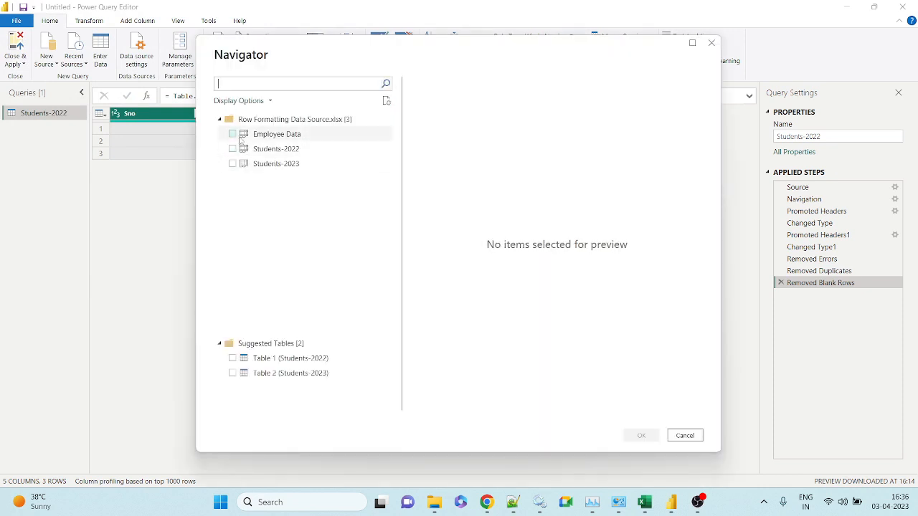
- Load the Students-2023 sheet of the workbook as a new query
left_click(235, 169)
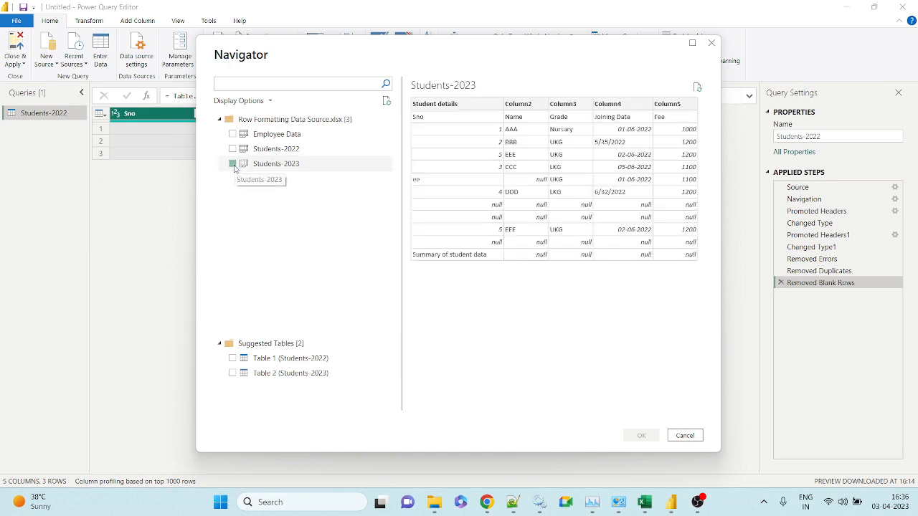
left_click(233, 166)
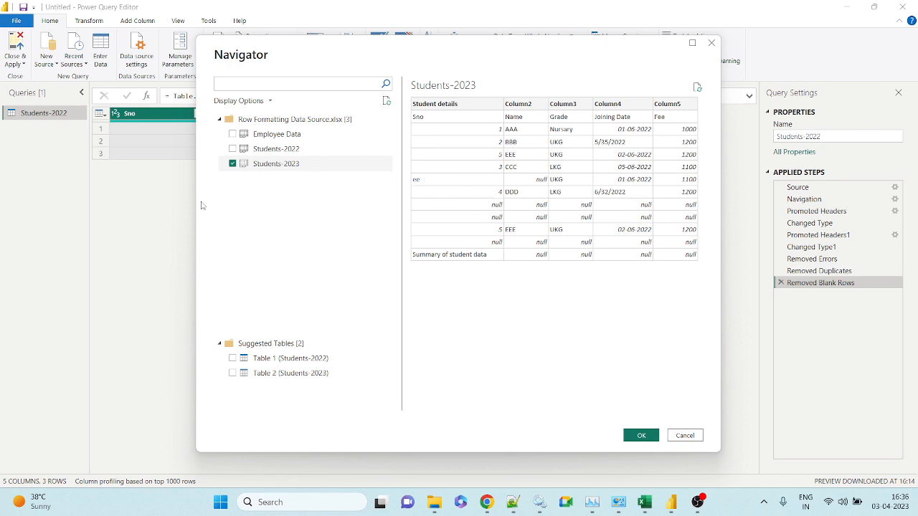
left_click(641, 437)
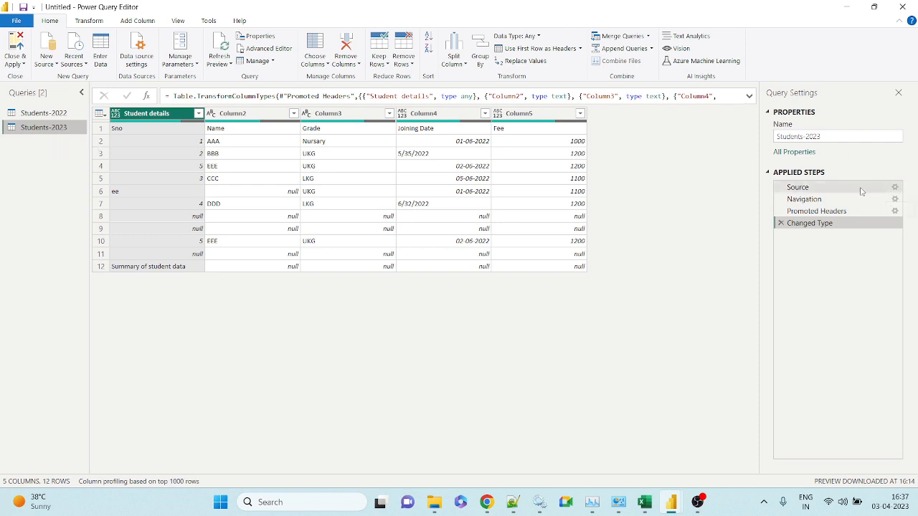
- Copy the complete M code of the Students-2022 query from its Advanced Editor
left_click(62, 118)
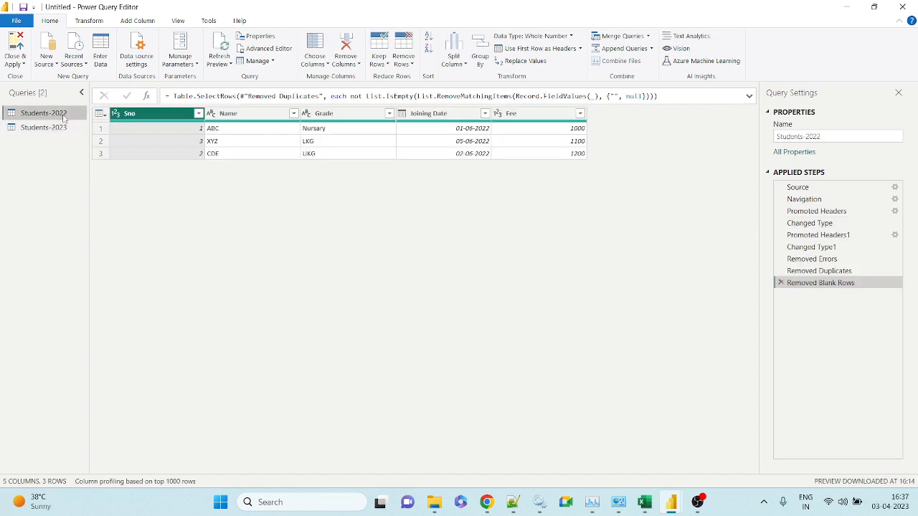
left_click(262, 48)
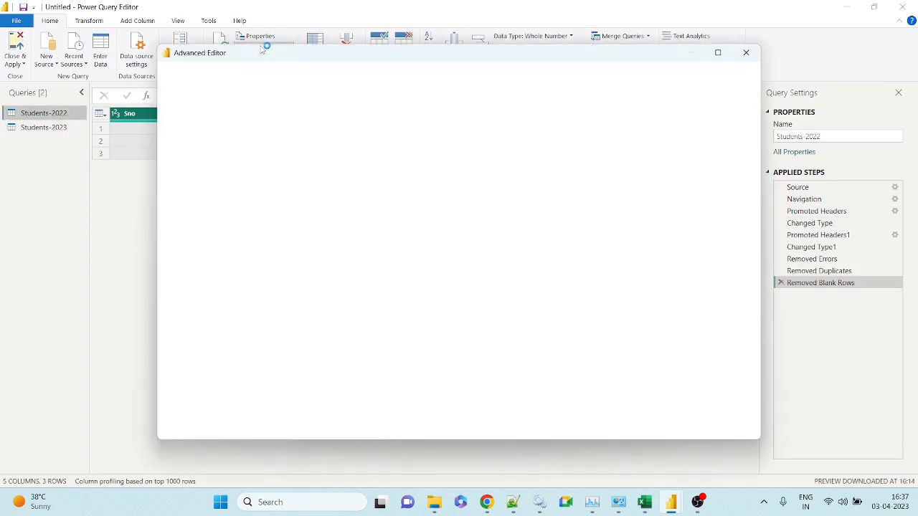
key("ctrl+a")
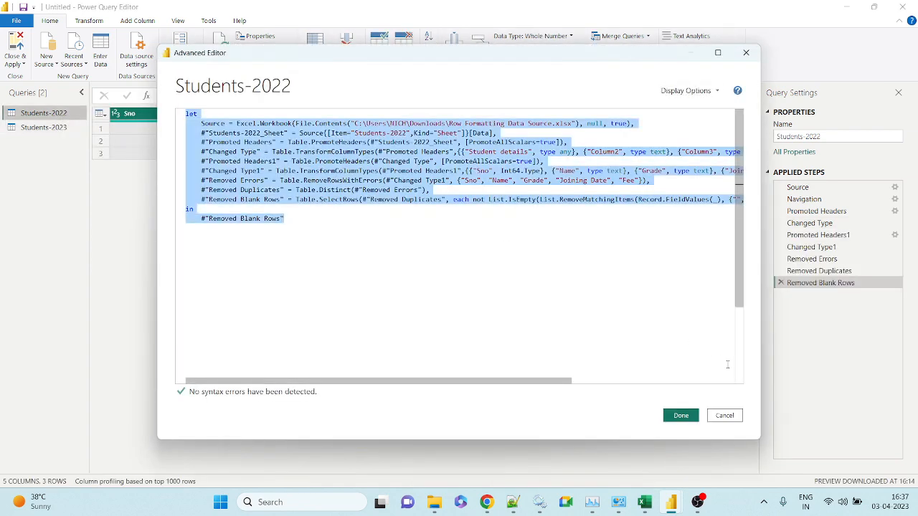
left_click(725, 416)
- Replace all M code of the Students-2023 query with the code copied from Students-2022
left_click(43, 130)
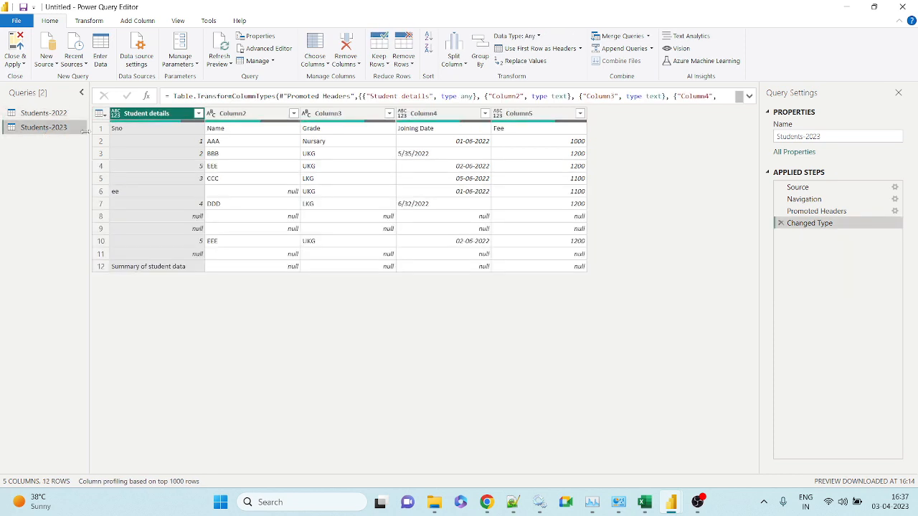
left_click(266, 48)
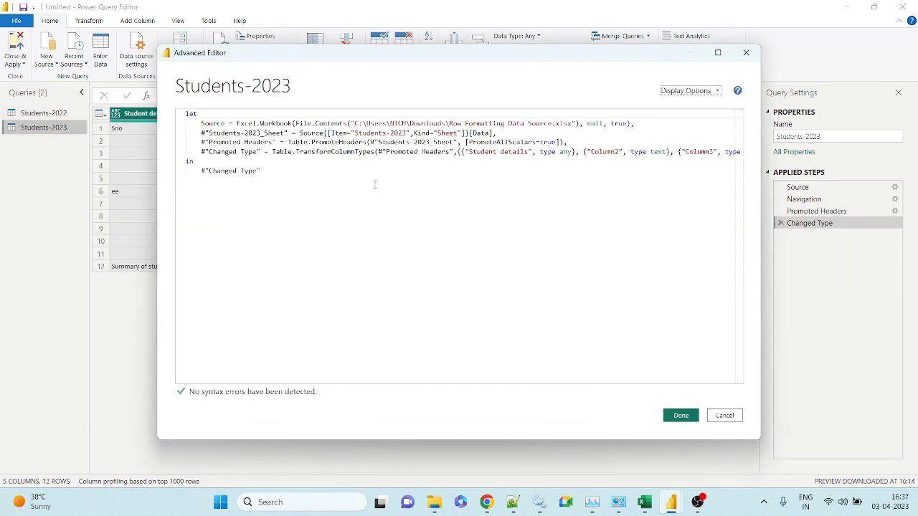
key("ctrl+a")
key("ctrl+v")
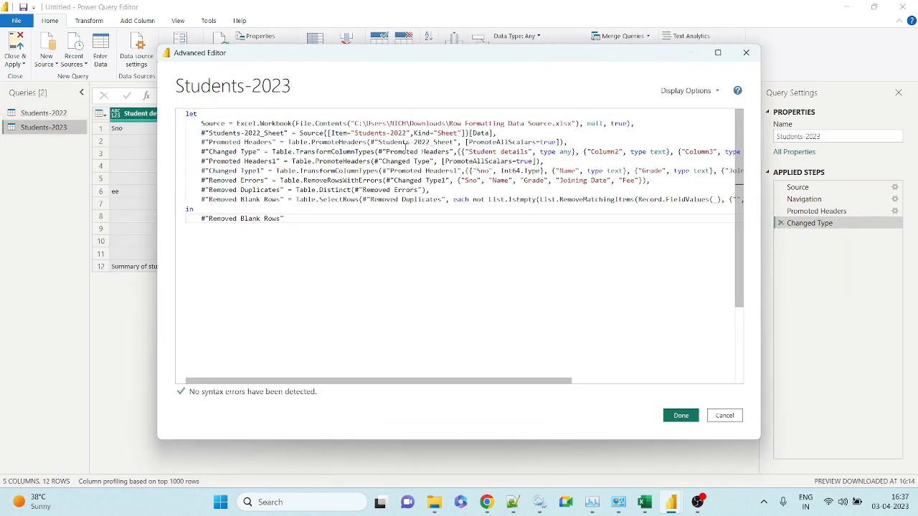
- Change the sheet item in the pasted code's Source reference to "Students-2023" and apply the code
left_click_drag(202, 124, 551, 124)
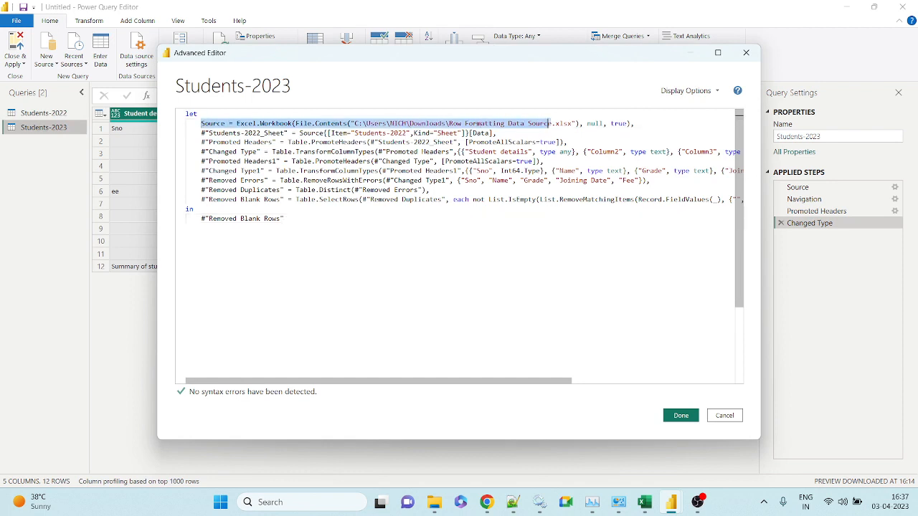
left_click(493, 123)
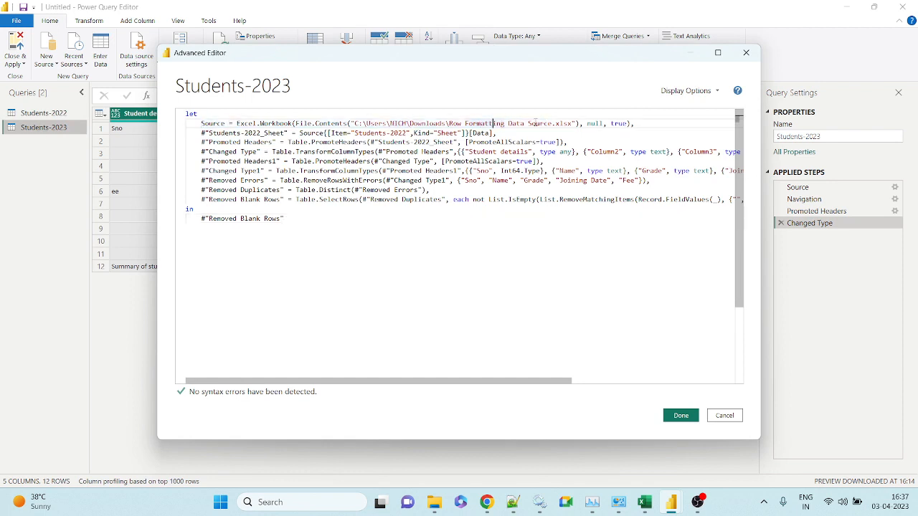
left_click(536, 122)
left_click_drag(196, 135, 416, 133)
left_click(357, 132)
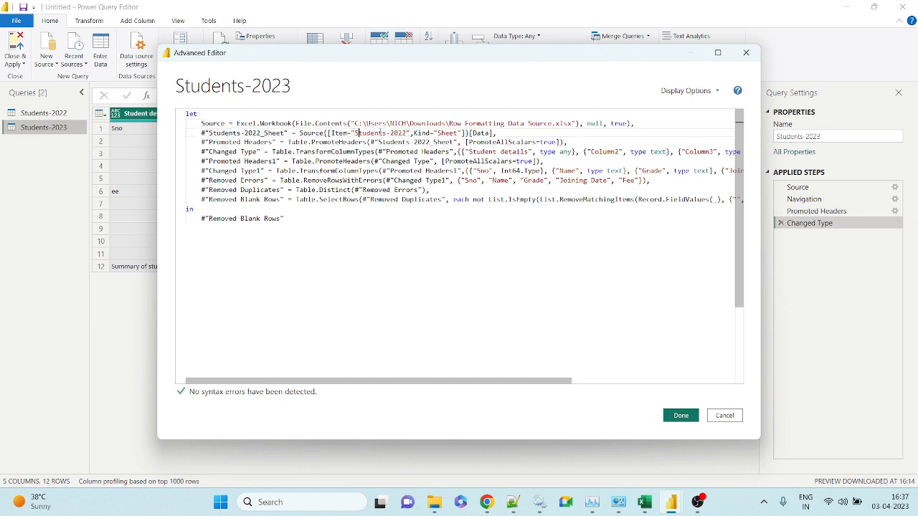
key("BackSpace")
type("3")
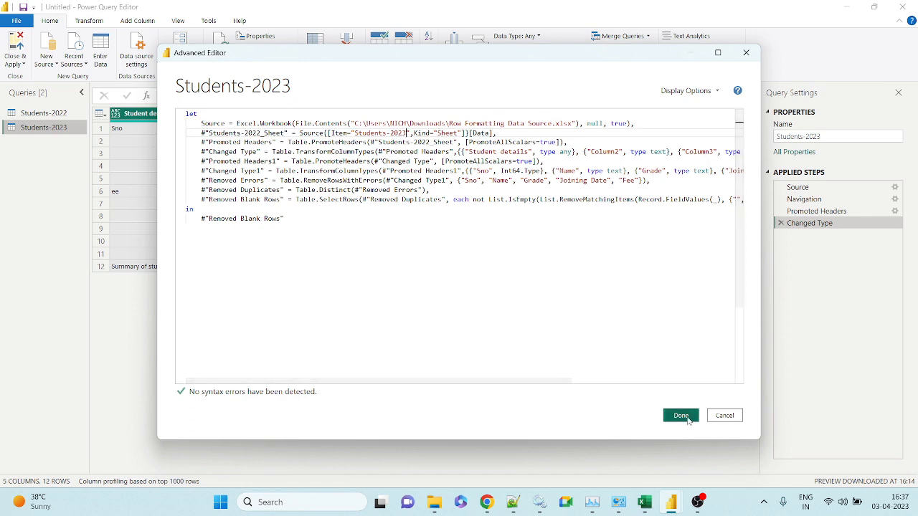
left_click_drag(402, 57, 601, 66)
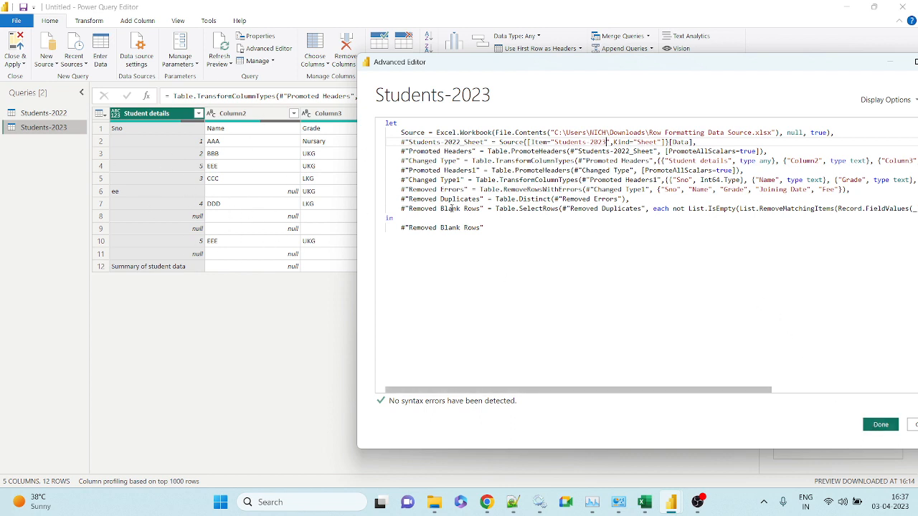
left_click(881, 425)
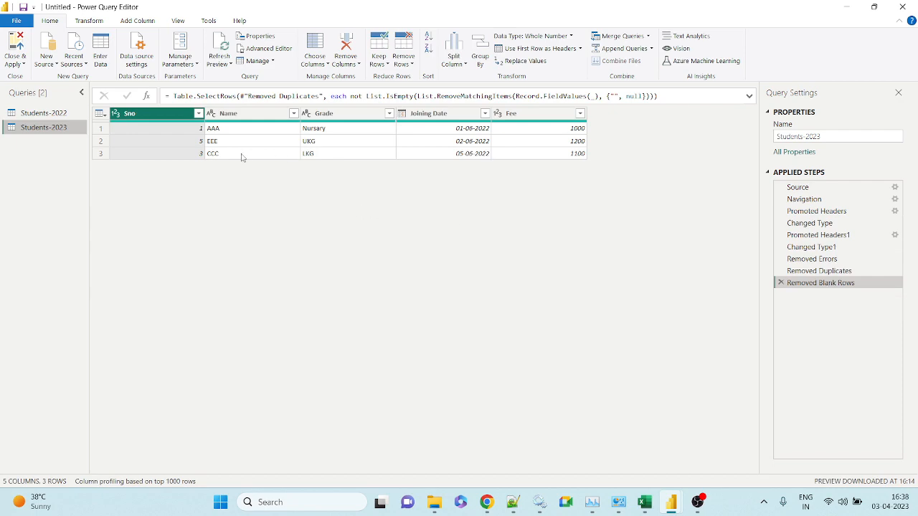
- Switch to the Excel workbook, change the name in cell B5 to EEF and compare the records in rows 5 and 11
key("alt+Tab")
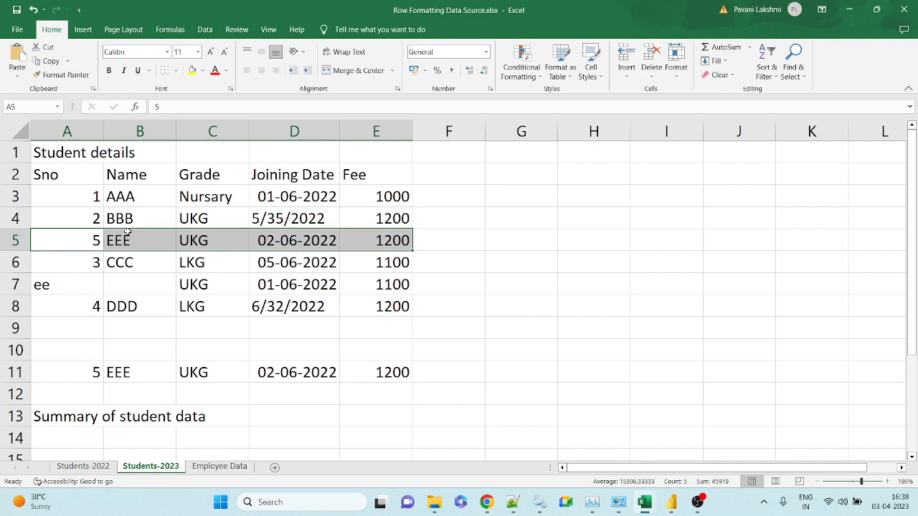
left_click(130, 237)
double_click(139, 242)
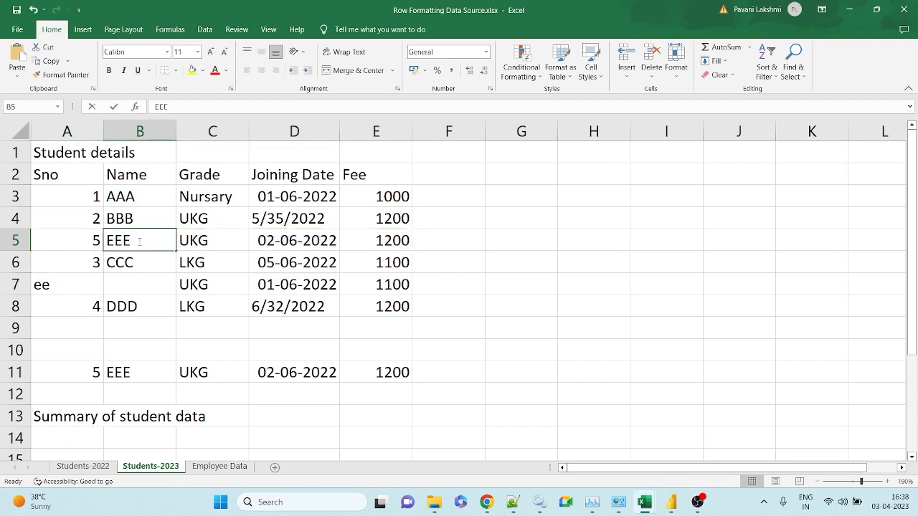
key("BackSpace")
type("F")
key("Tab")
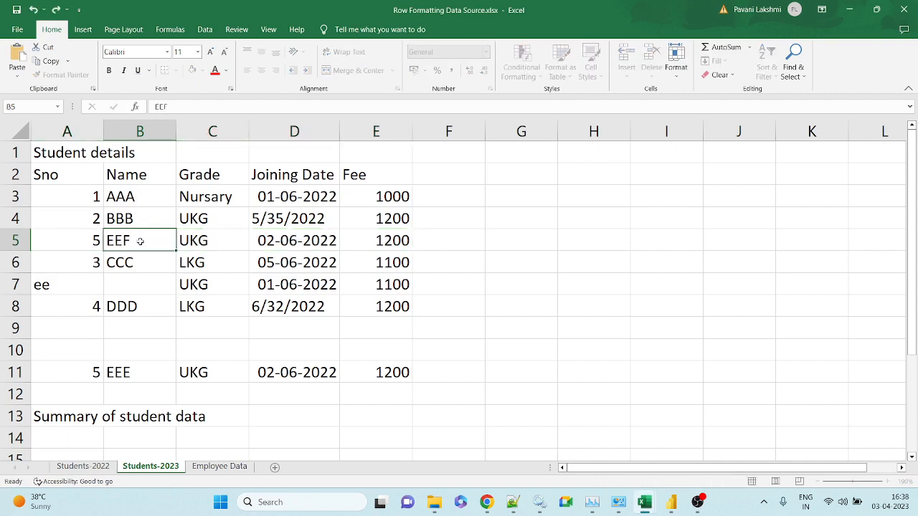
left_click(71, 242)
left_click_drag(206, 242, 388, 241)
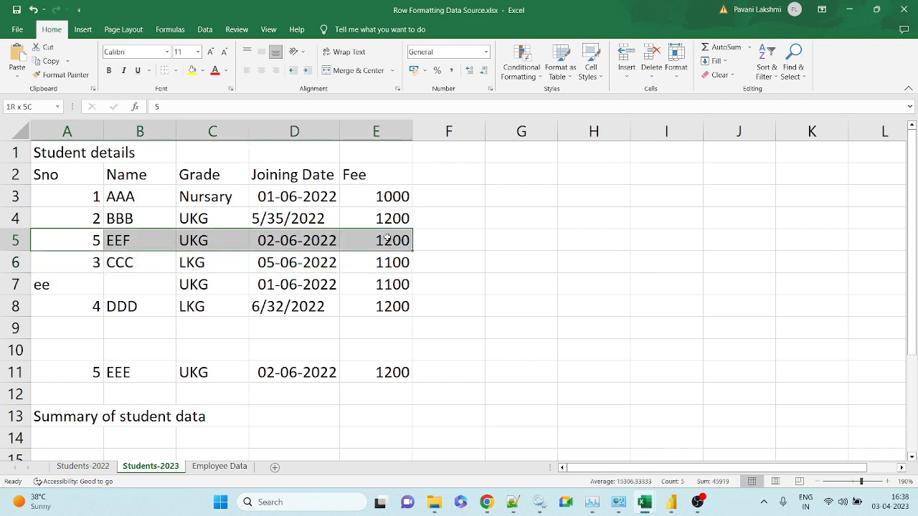
left_click_drag(79, 372, 378, 366)
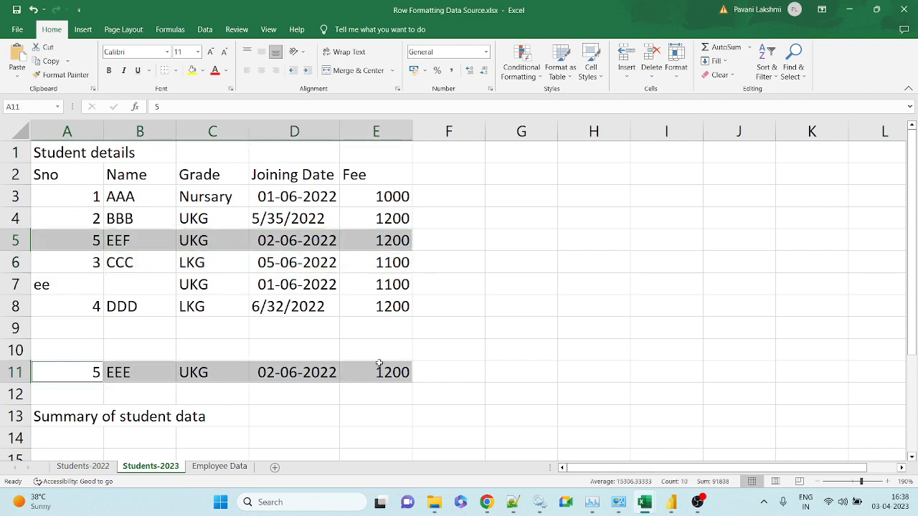
left_click(160, 264)
left_click(153, 244)
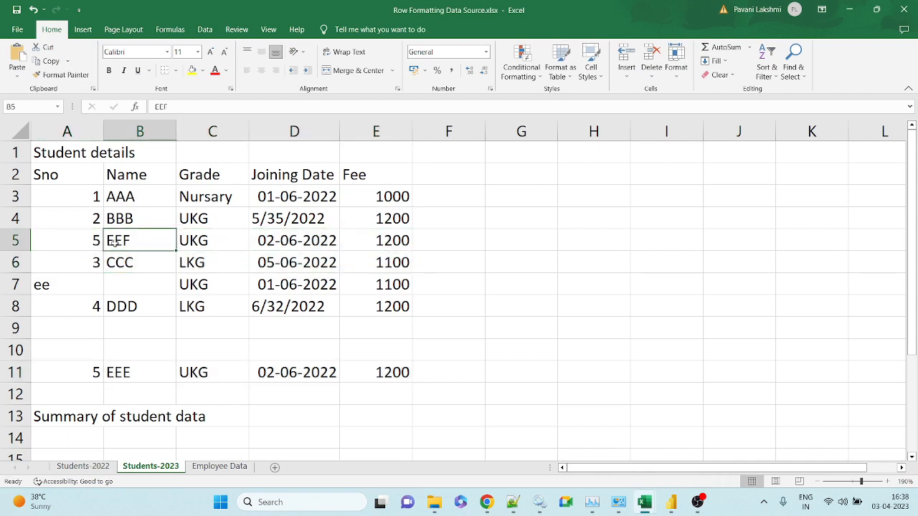
- Return to Power Query Editor, refresh the preview of the Students-2023 query and check the name in its second row
key("alt+Tab")
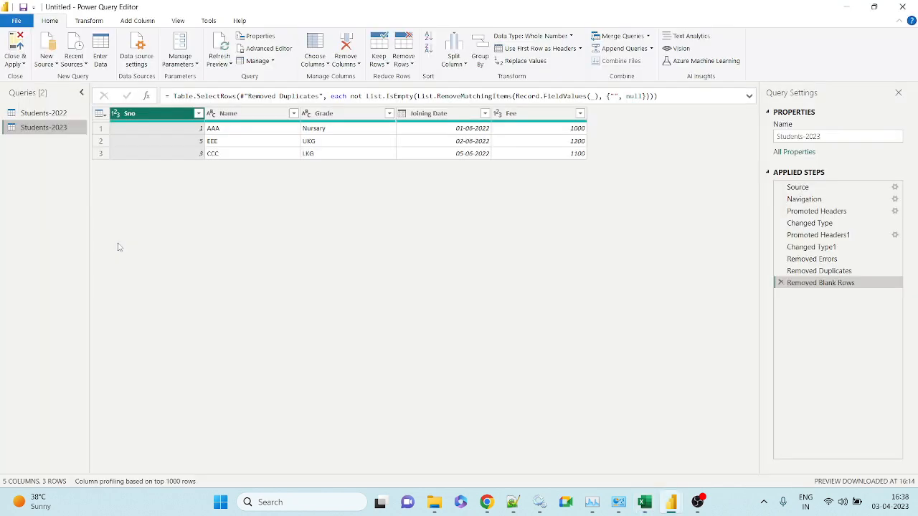
left_click(224, 66)
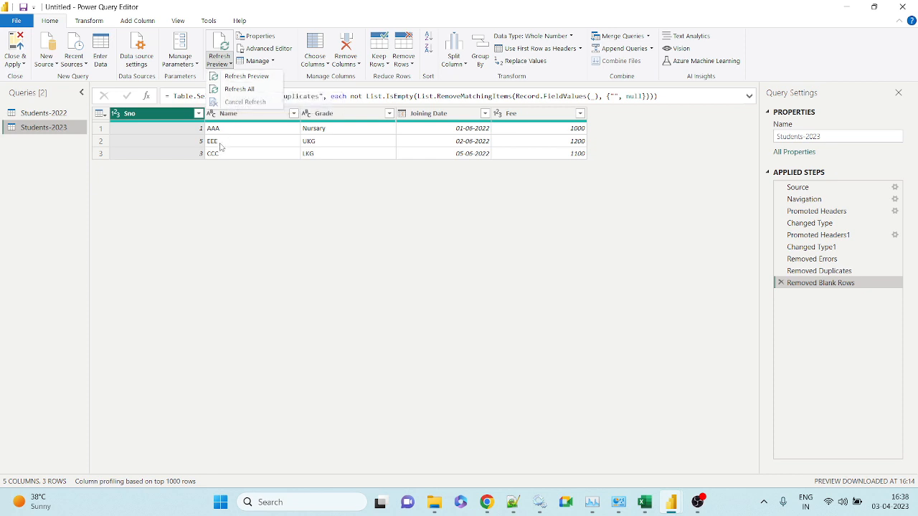
left_click(241, 77)
left_click(226, 140)
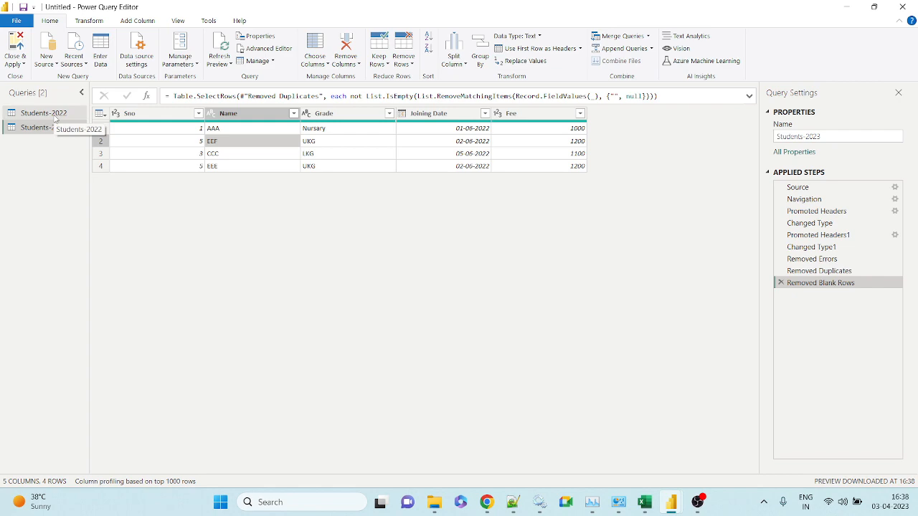
- Switch to the Employee Data sheet of the Excel workbook and examine the values in the EmpID, EmpName and Department columns
key("alt+Tab")
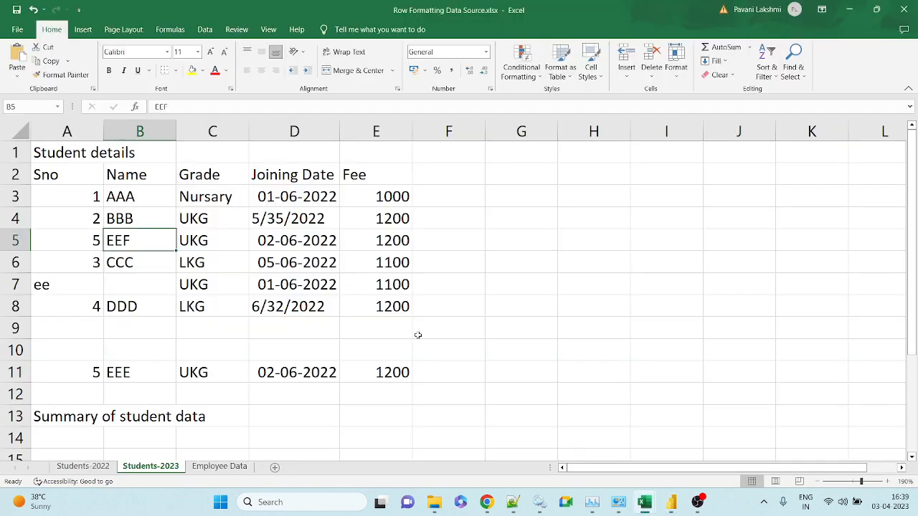
key("alt+Tab")
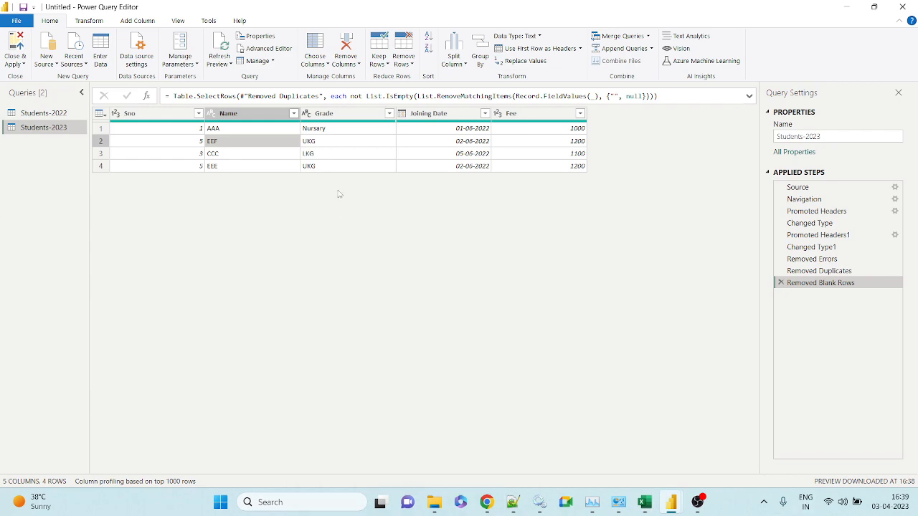
right_click(46, 171)
key("alt+Tab")
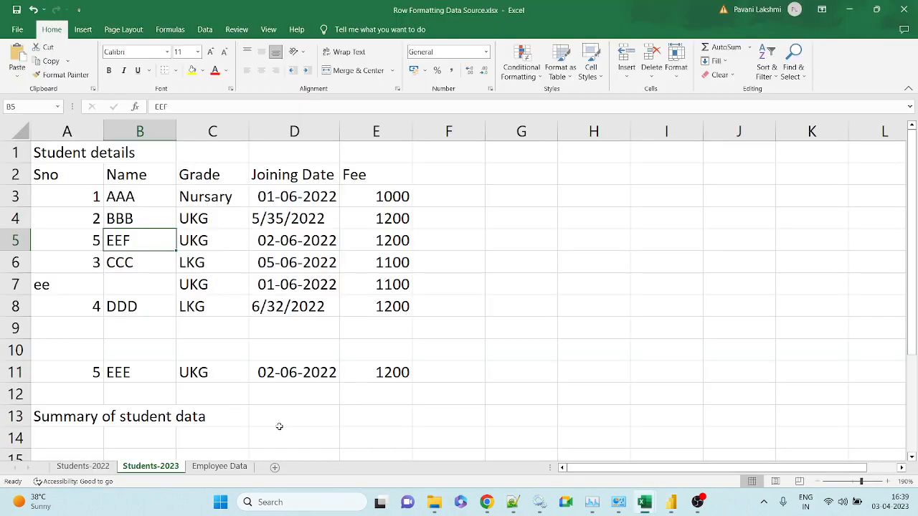
left_click(219, 467)
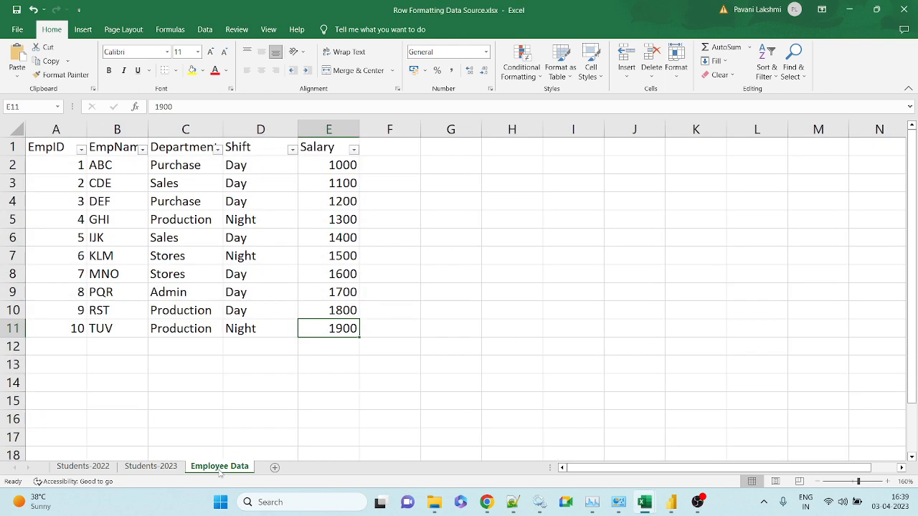
left_click_drag(72, 162, 66, 333)
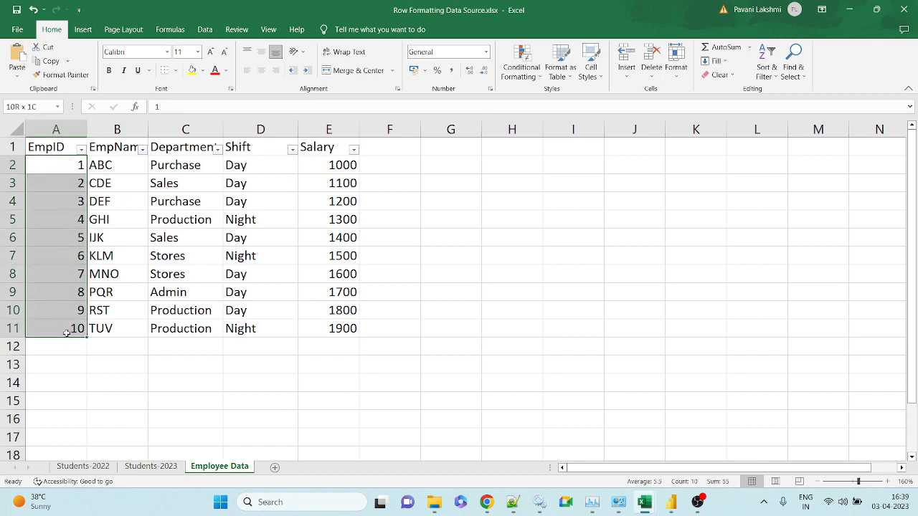
left_click_drag(119, 163, 126, 329)
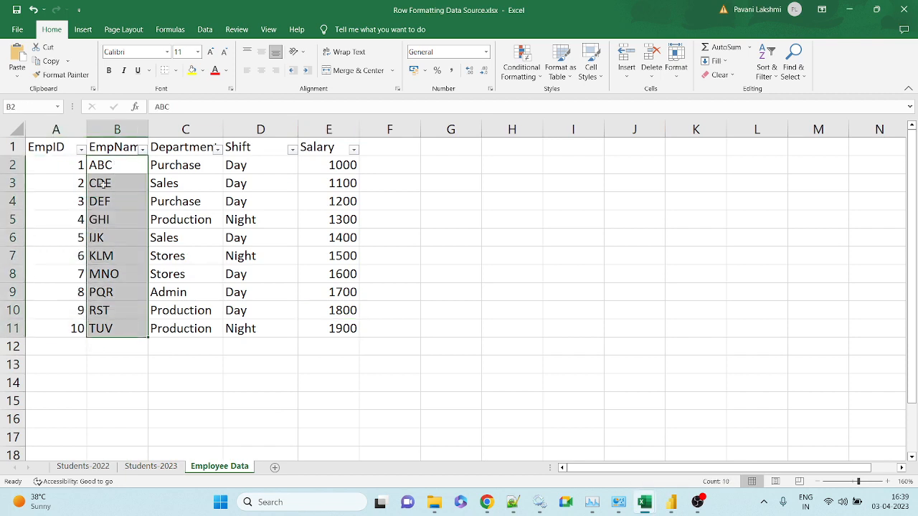
left_click(192, 166)
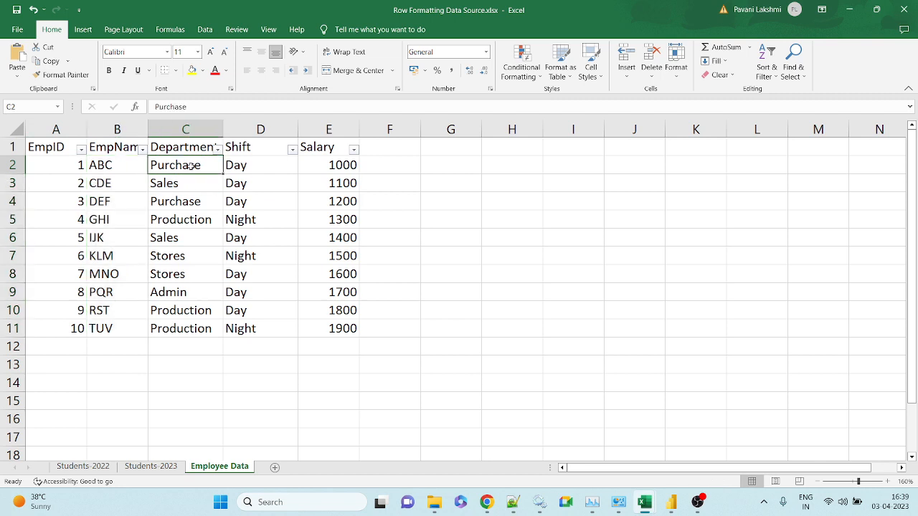
key("Down")
key("Down")
key("Down")
key("Down")
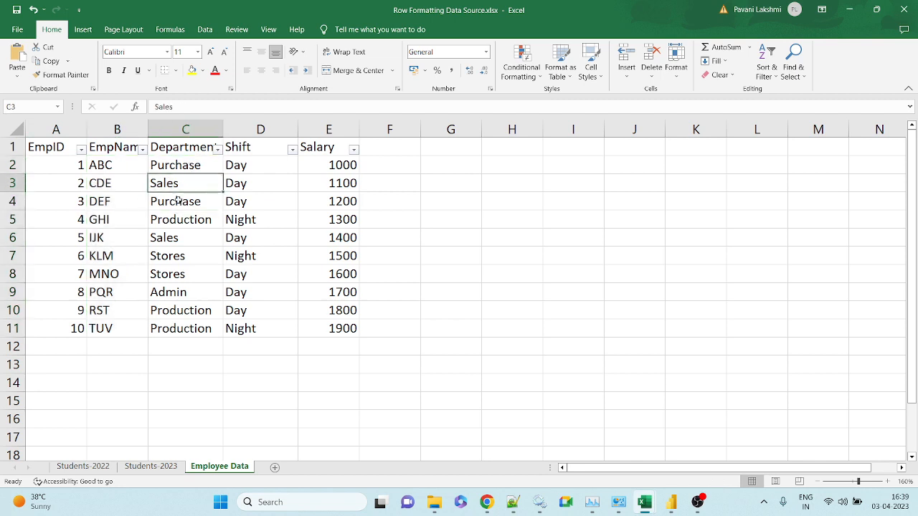
left_click(173, 272)
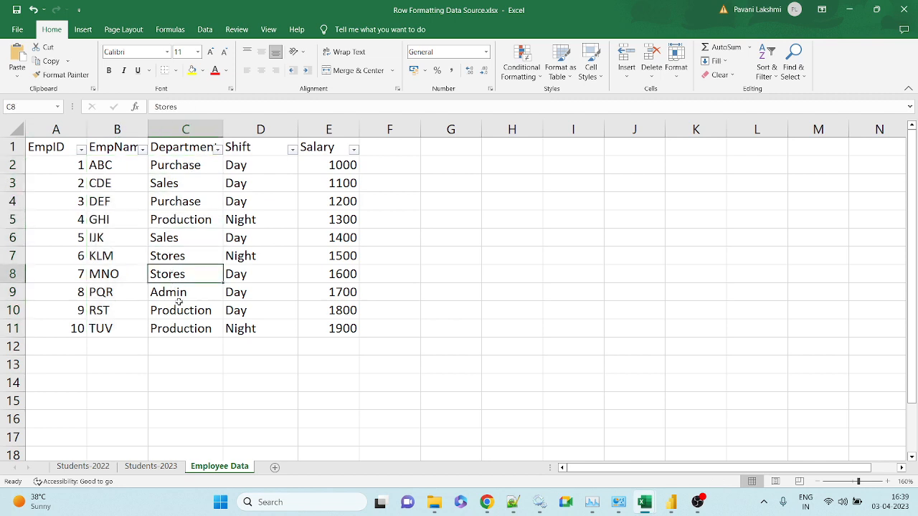
left_click(203, 330)
- List the distinct departments Purchase, Sales, Stores, Admin and Production in cells I3 to I7 of the Employee Data sheet
left_click_drag(190, 169, 212, 335)
key("ctrl+c")
left_click(554, 186)
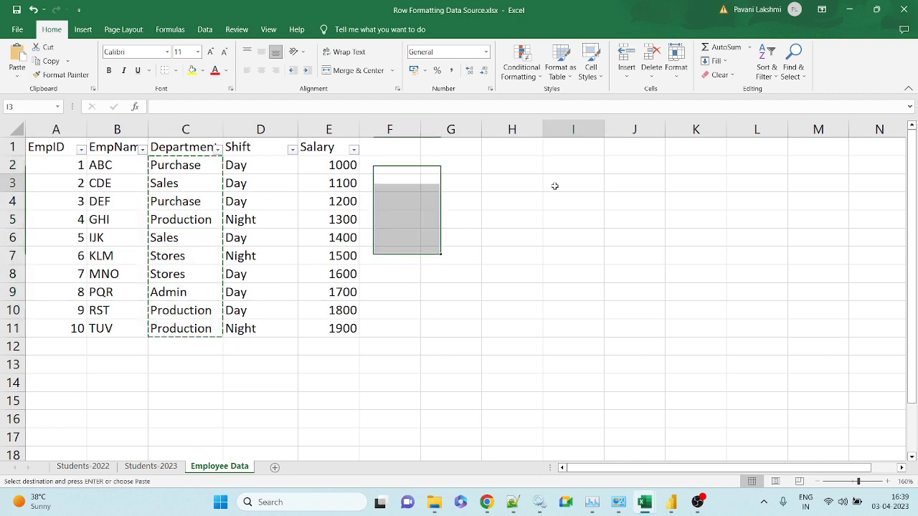
type("Purc")
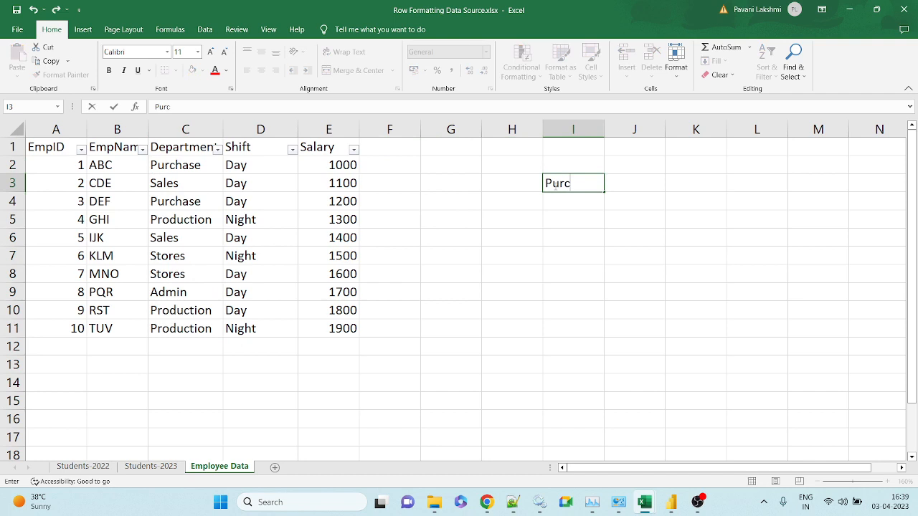
type("hase")
key("Return")
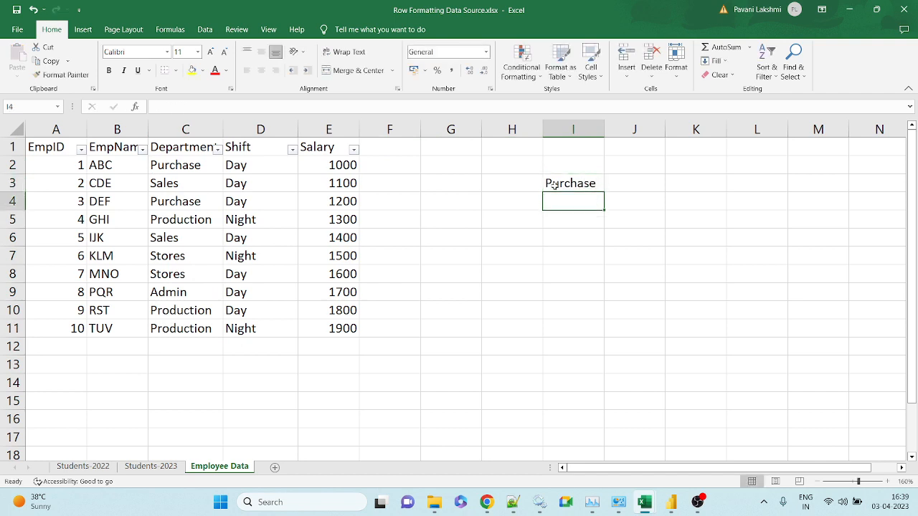
type("Sa")
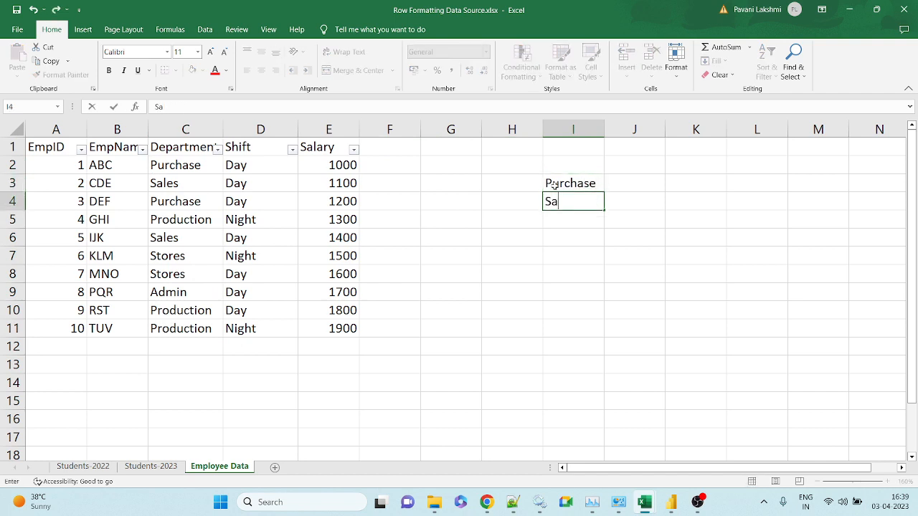
type("les")
key("Return")
type("Stores")
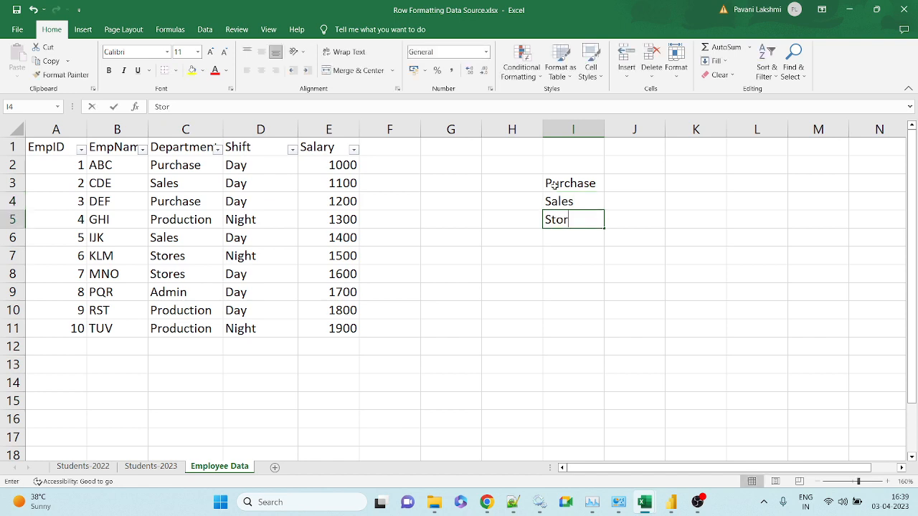
key("Return")
type("Admin")
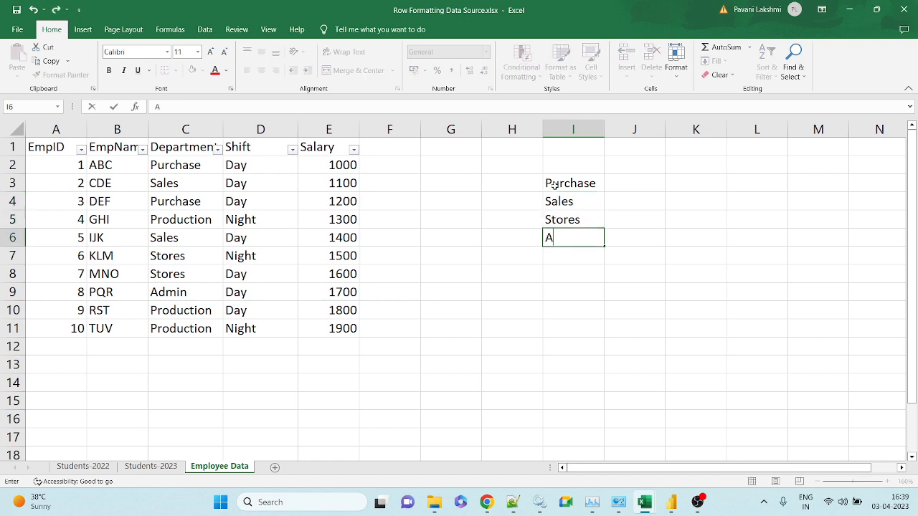
key("Return")
type("Production")
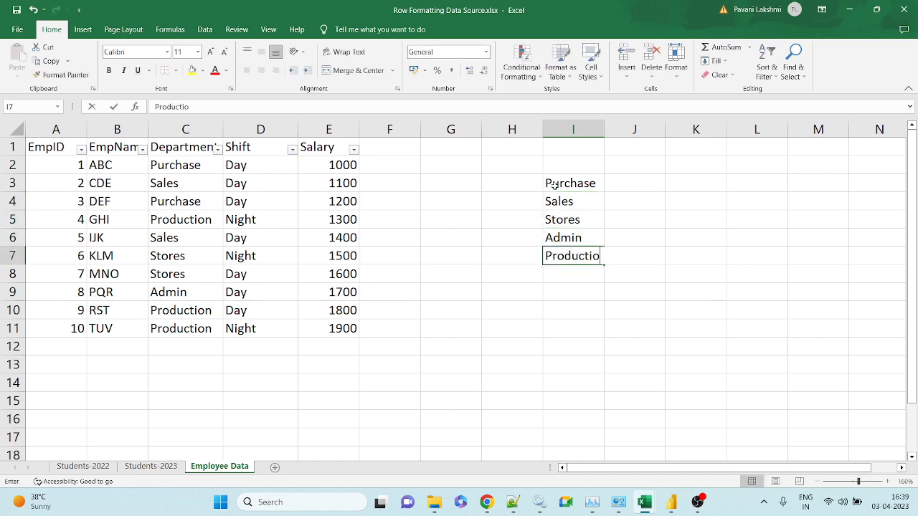
key("Return")
key("Up")
key("ctrl+shift+Up")
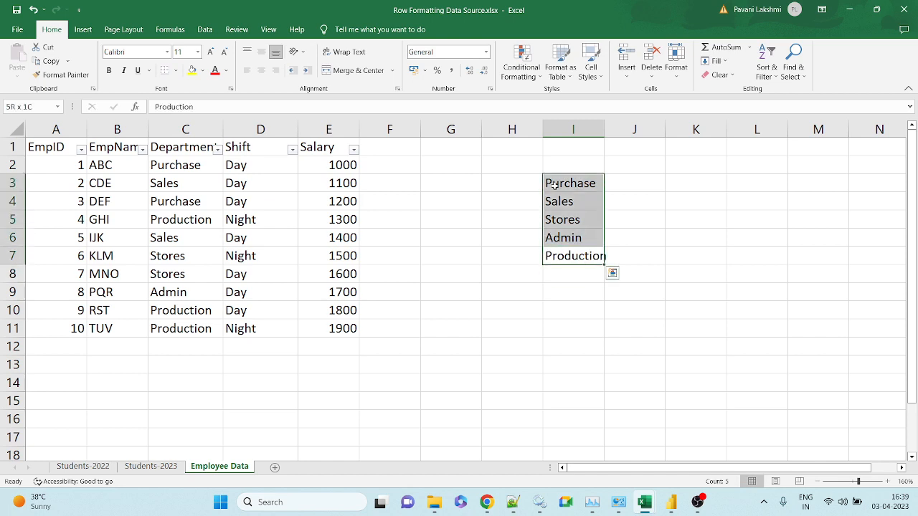
- Compare the EmpName entries with the distinct department list and examine which values repeat in the Shift column
left_click(186, 129)
left_click_drag(128, 161, 138, 330)
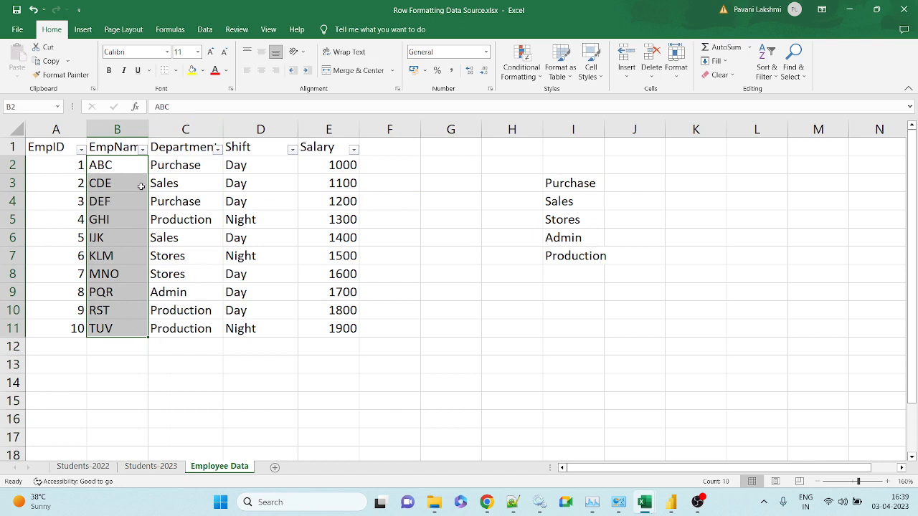
left_click_drag(578, 178, 578, 258)
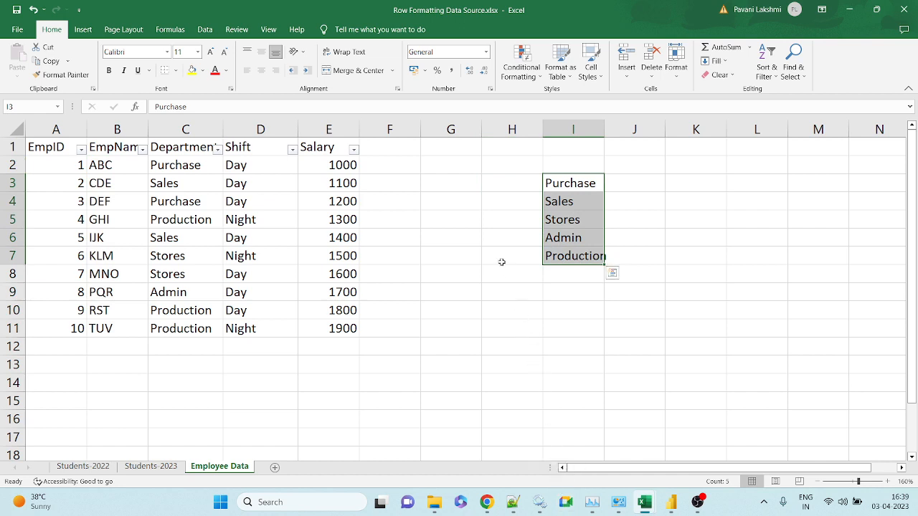
left_click(253, 161)
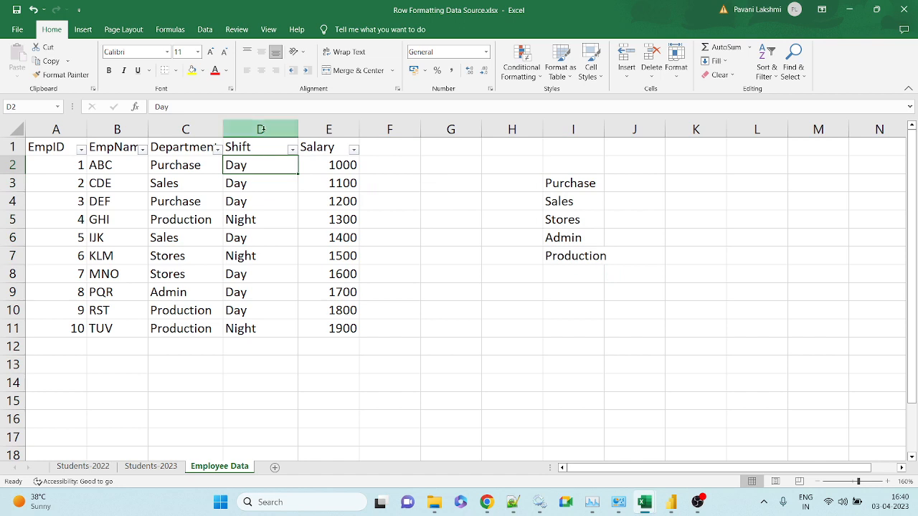
left_click(261, 129)
left_click(264, 169)
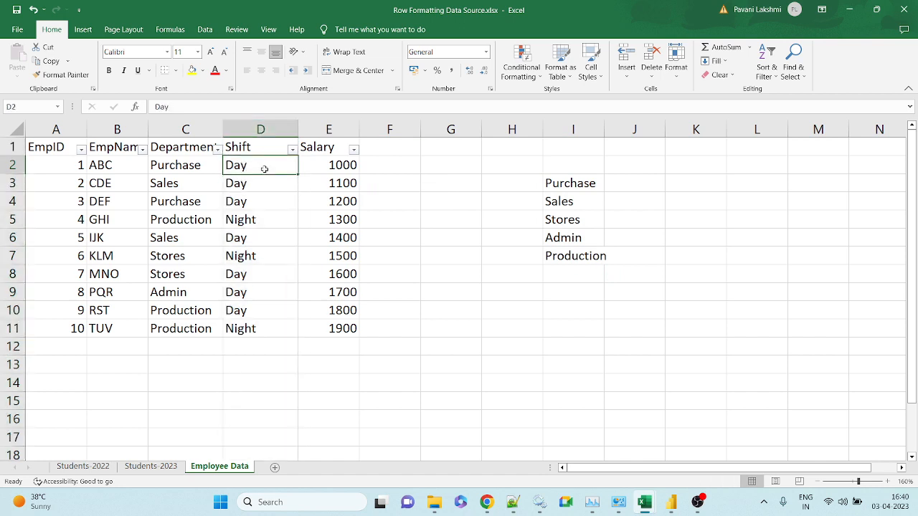
left_click(261, 188)
left_click(266, 238)
left_click(263, 293)
left_click(260, 388)
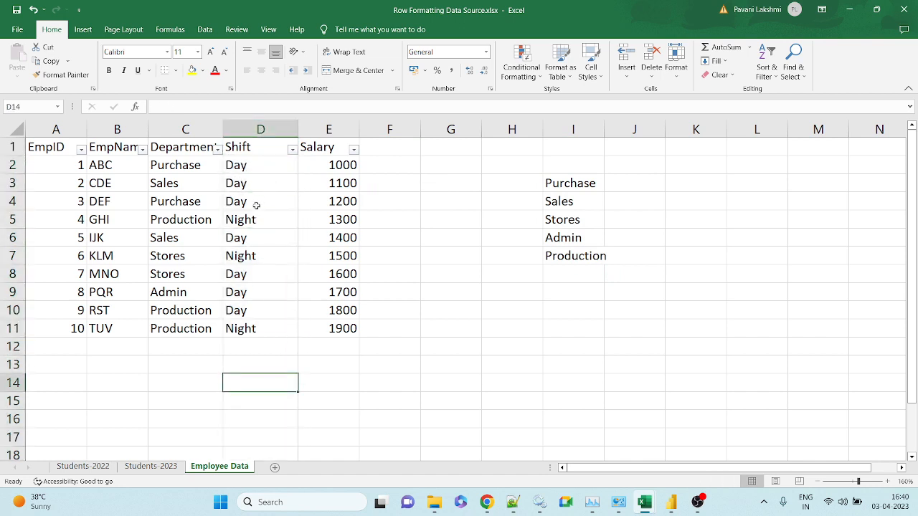
- Copy the distinct shift values Day and Night from the Shift column into cells I9 and I10
left_click_drag(256, 205, 254, 220)
key("ctrl+c")
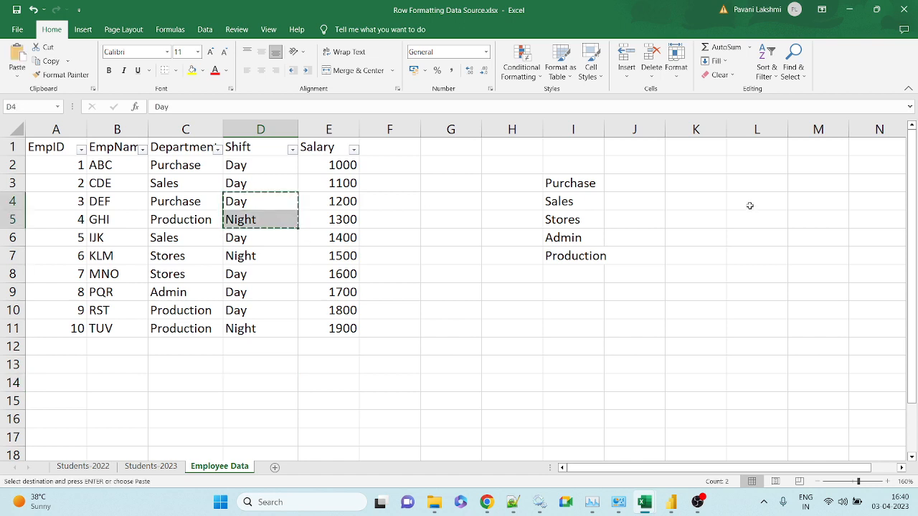
left_click(572, 291)
key("ctrl+v")
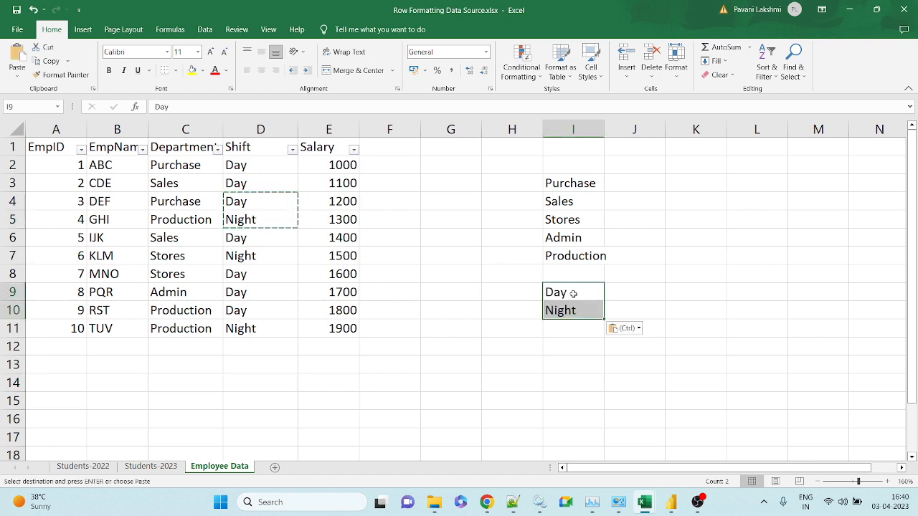
left_click(376, 282)
key("Escape")
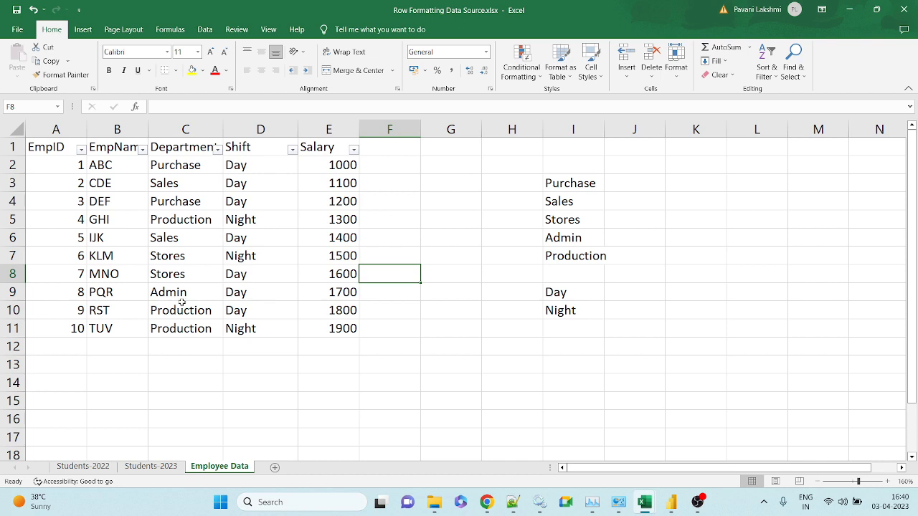
- Clear the department and shift lists in column I and delete that column
left_click_drag(563, 185, 574, 311)
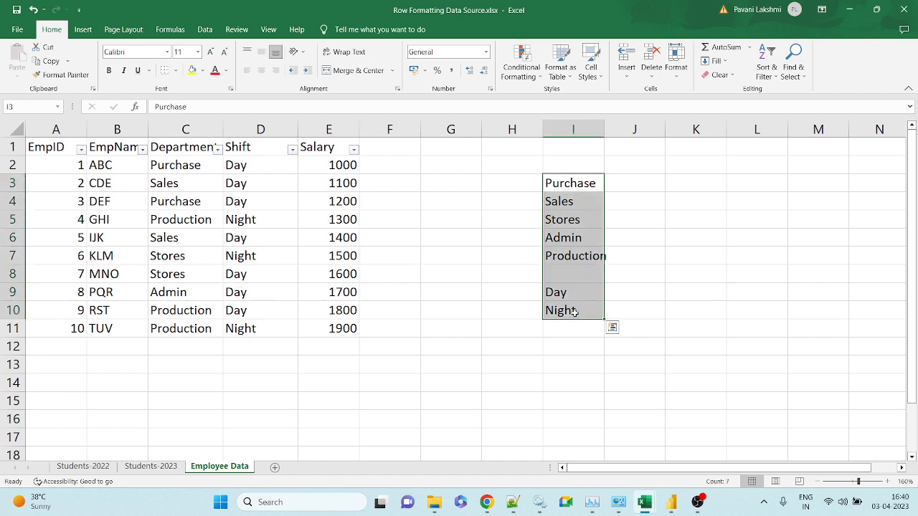
key("Delete")
left_click(573, 124)
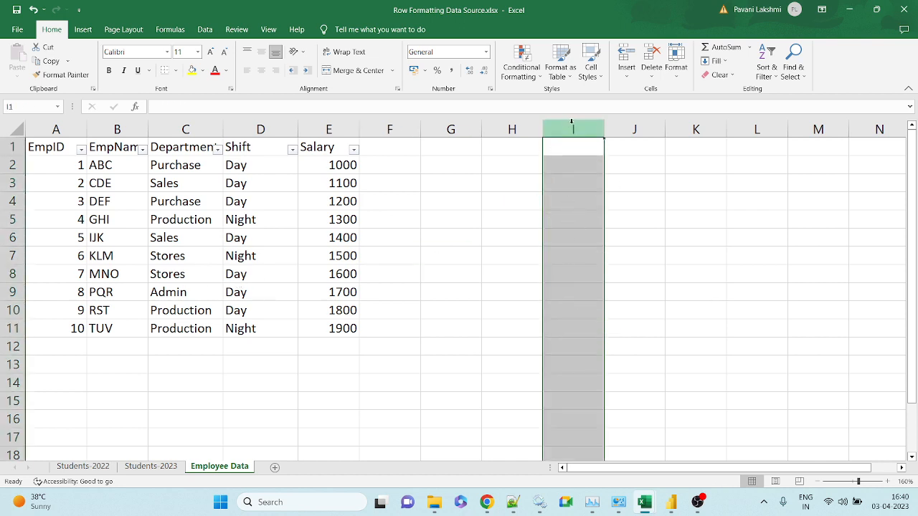
right_click(572, 123)
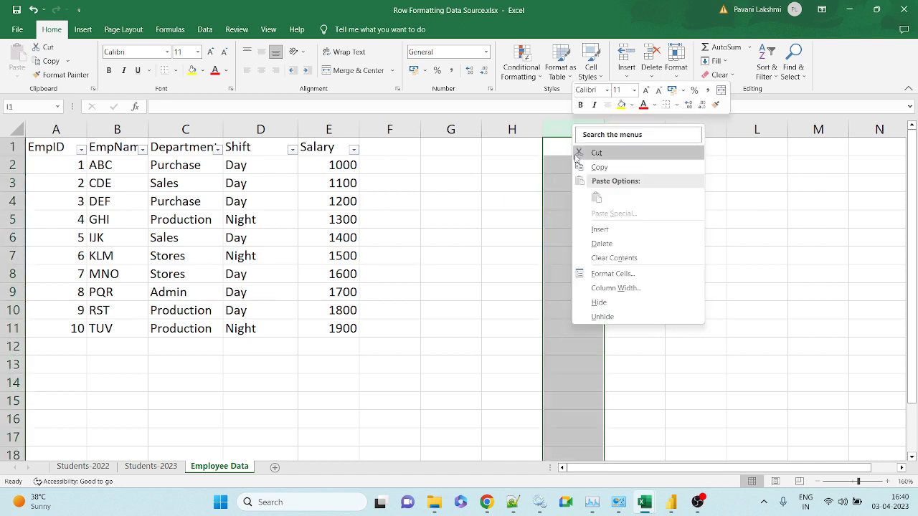
left_click(602, 243)
left_click(537, 243)
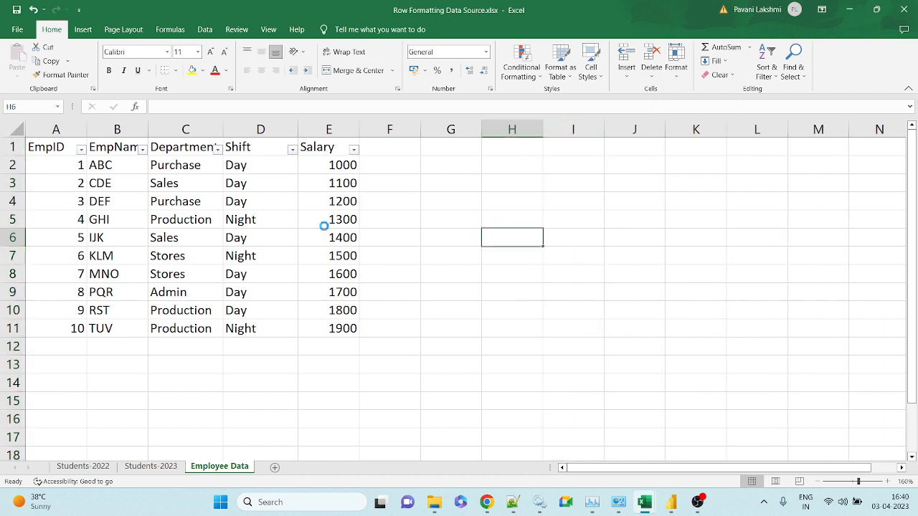
- Switch to Power Query Editor and load the Employee Data sheet of Row Formatting Data Source.xlsx as a new Excel query
left_click(687, 506)
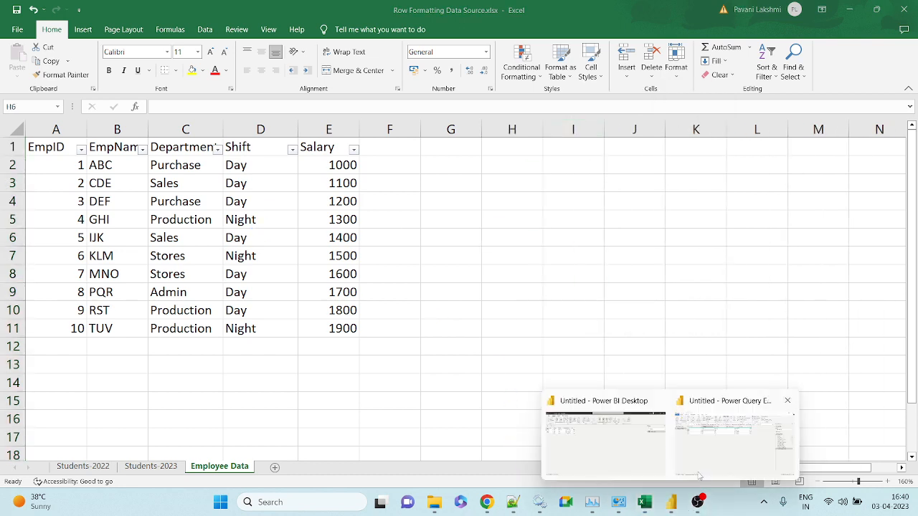
left_click(715, 447)
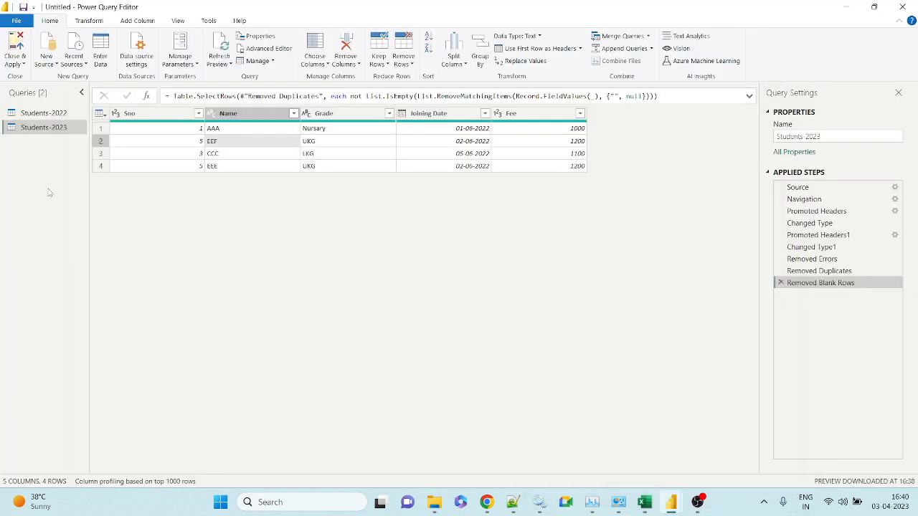
right_click(48, 188)
left_click(94, 217)
right_click(56, 202)
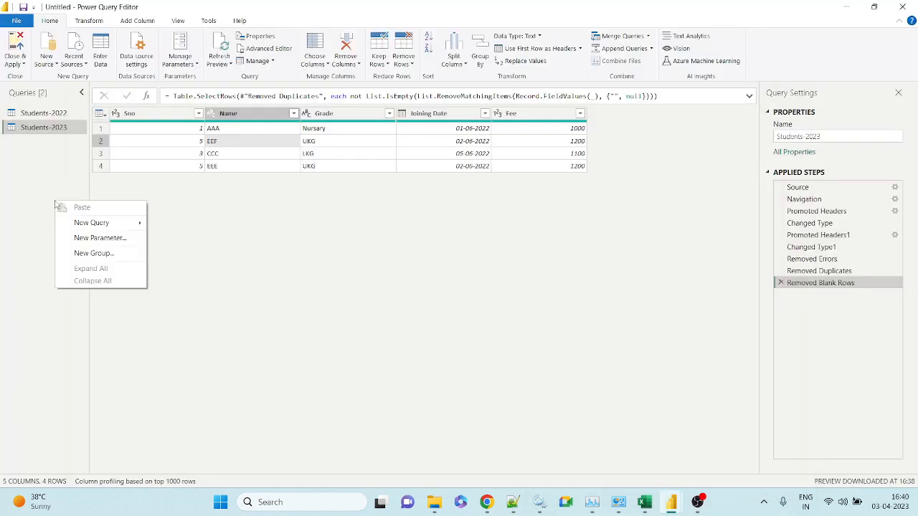
mouse_move(87, 224)
left_click(191, 224)
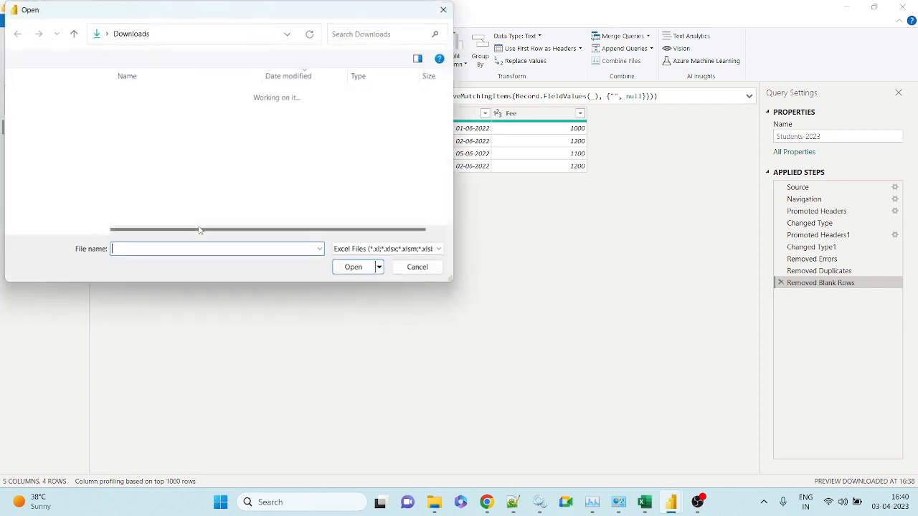
double_click(150, 111)
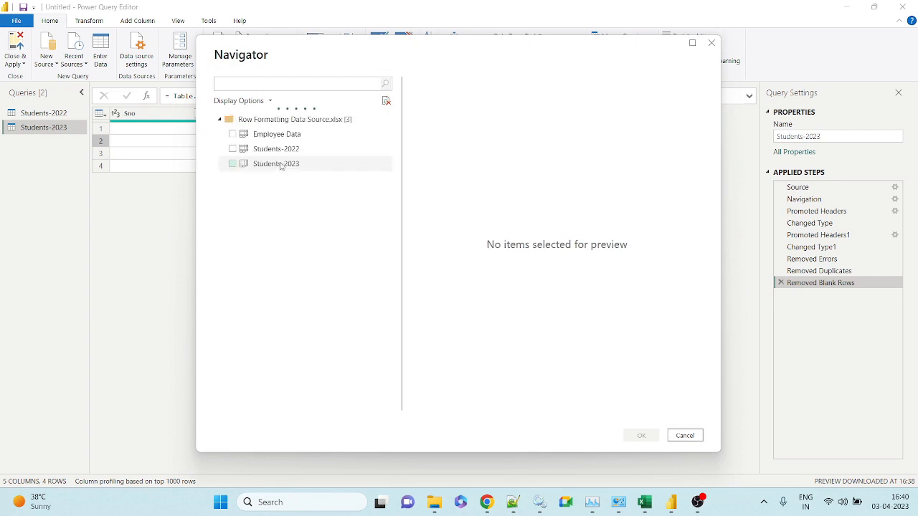
left_click(237, 137)
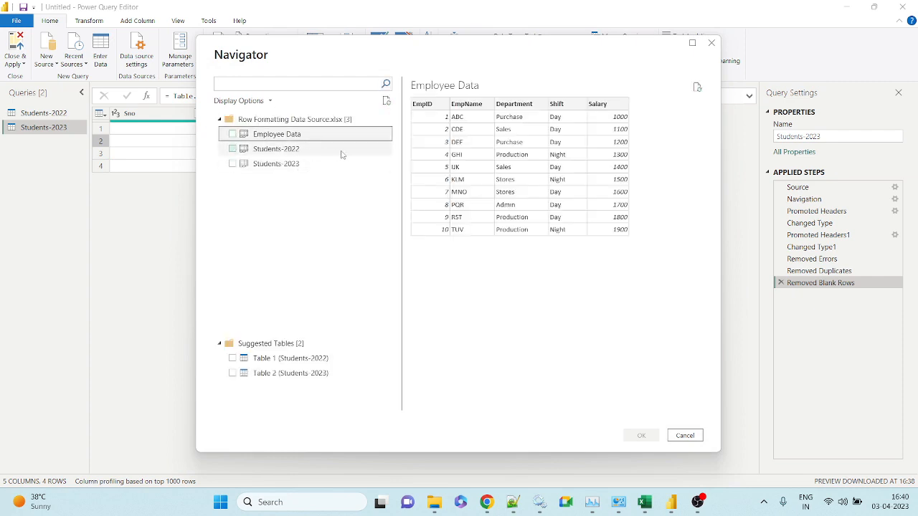
left_click(233, 135)
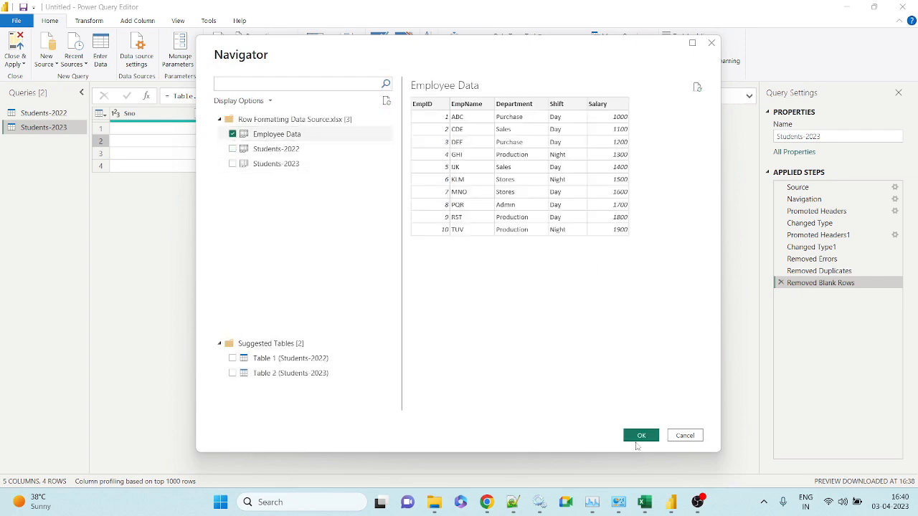
left_click(639, 437)
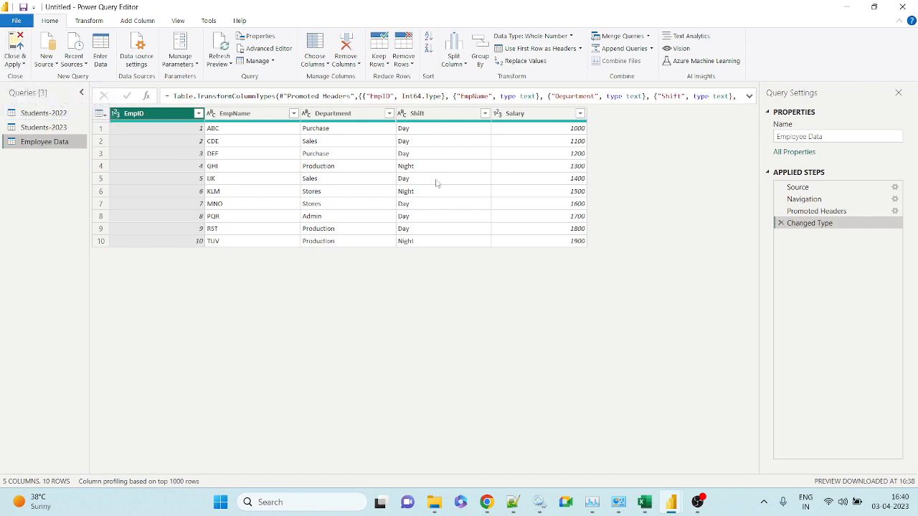
- Close the query editor and apply the loaded queries to the Power BI Desktop model
left_click(13, 45)
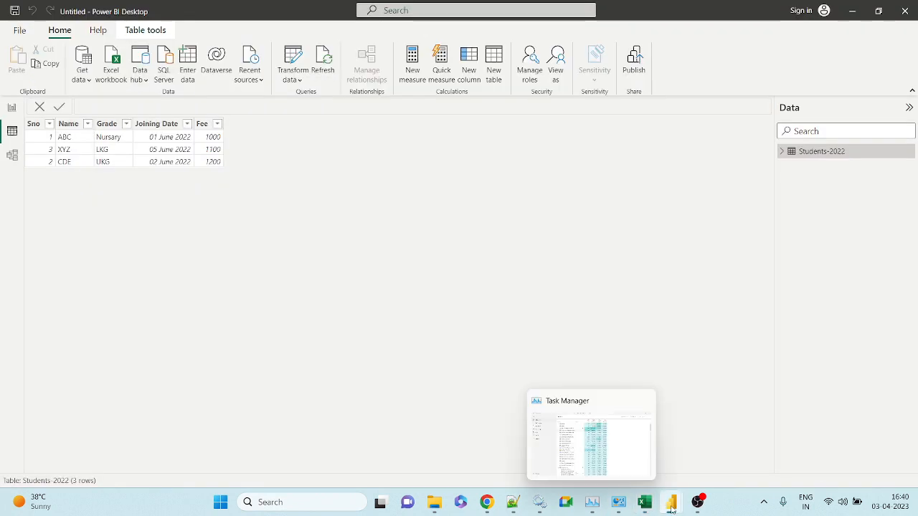
mouse_move(671, 502)
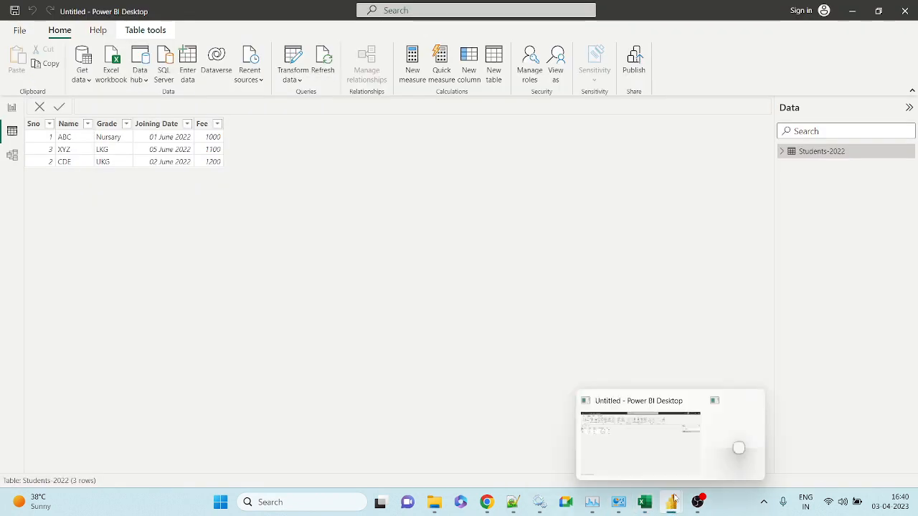
left_click(621, 435)
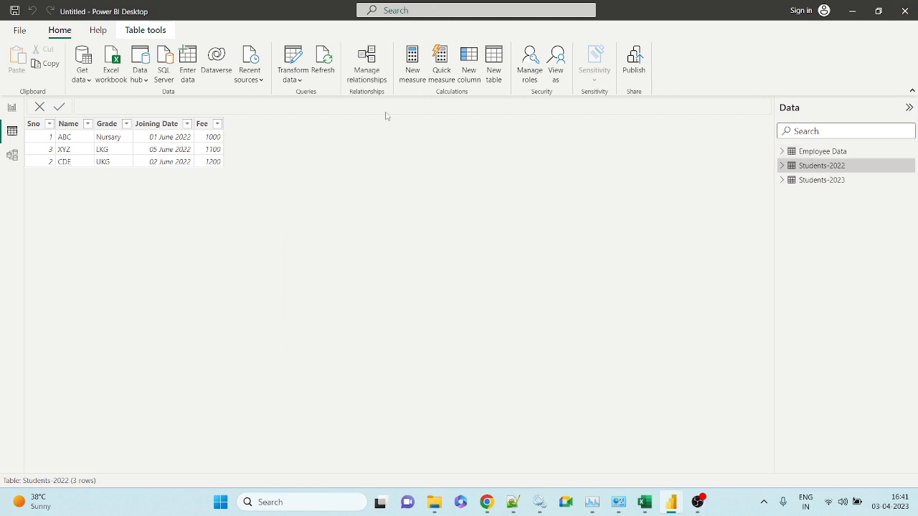
- Expand the Employee Data fields in report view, and display the Employee Data table in data view
left_click(22, 112)
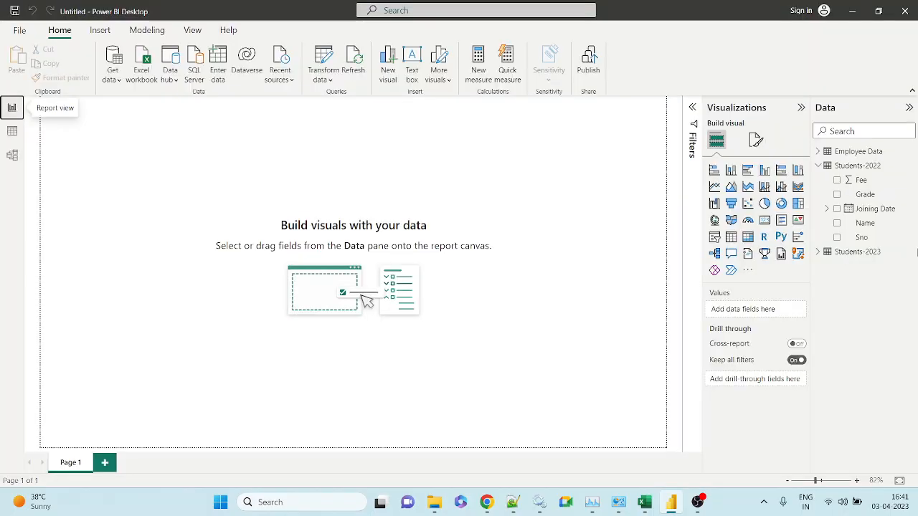
left_click(820, 153)
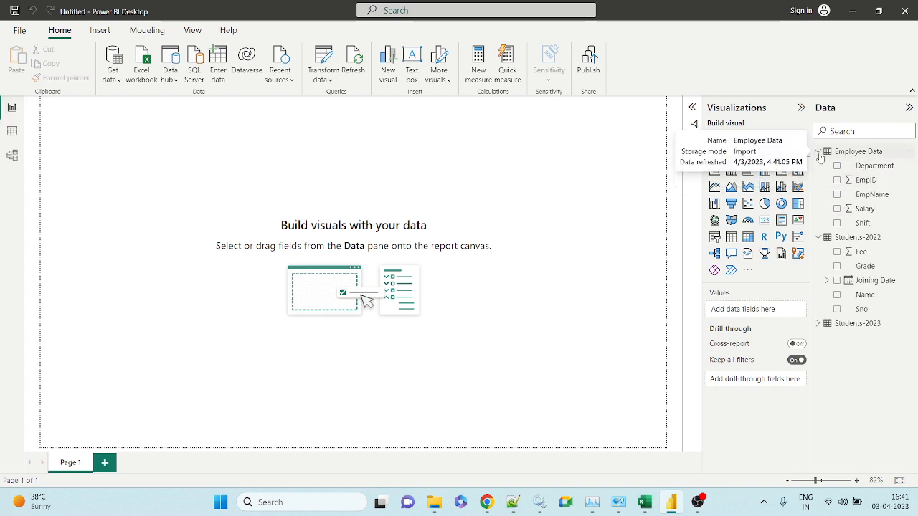
left_click(22, 132)
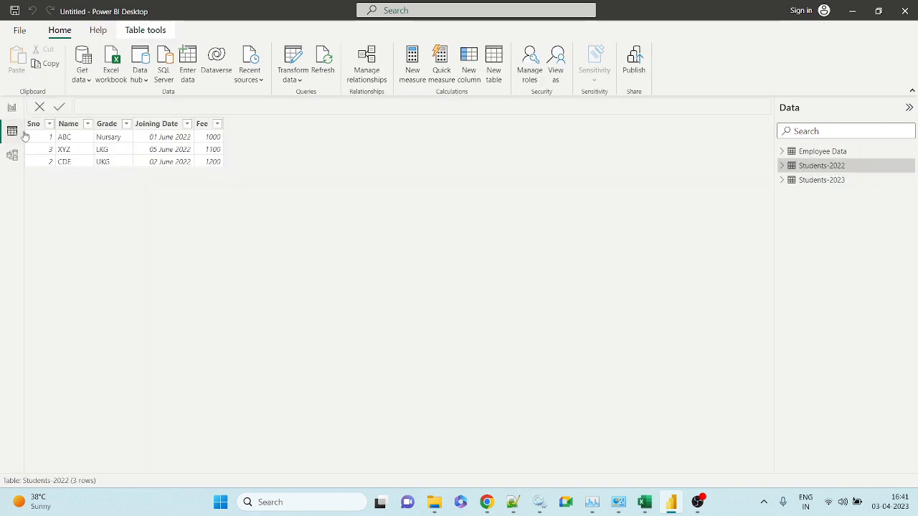
left_click(822, 154)
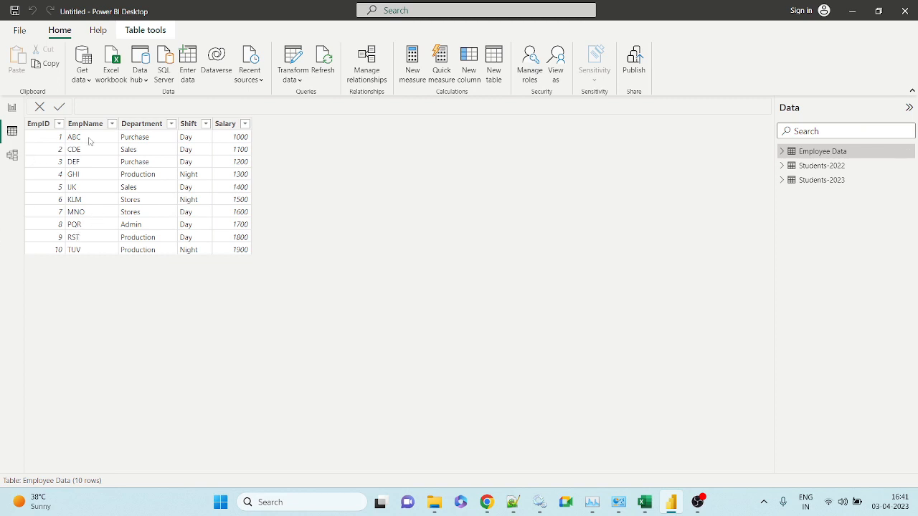
- Examine the EmpName, Department and Shift values row by row in the Employee Data table for repeated departments and shifts
left_click(199, 145)
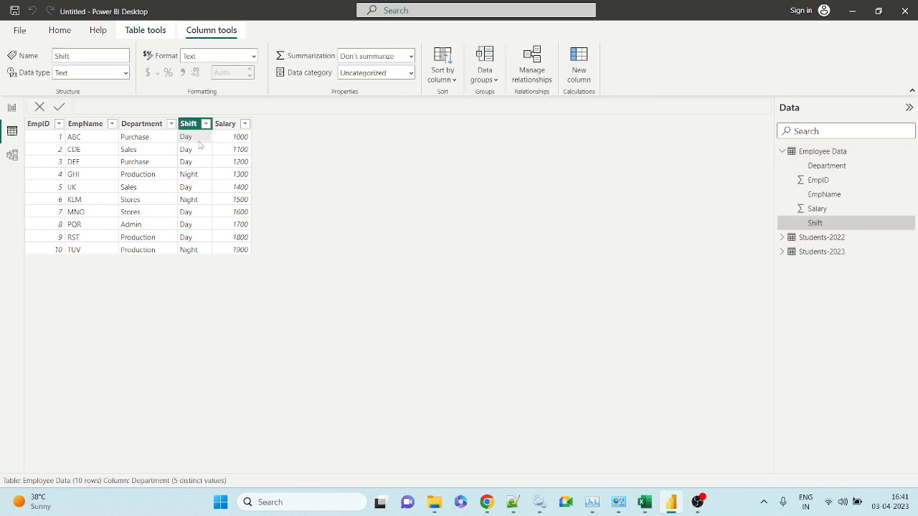
left_click(99, 145)
left_click(137, 146)
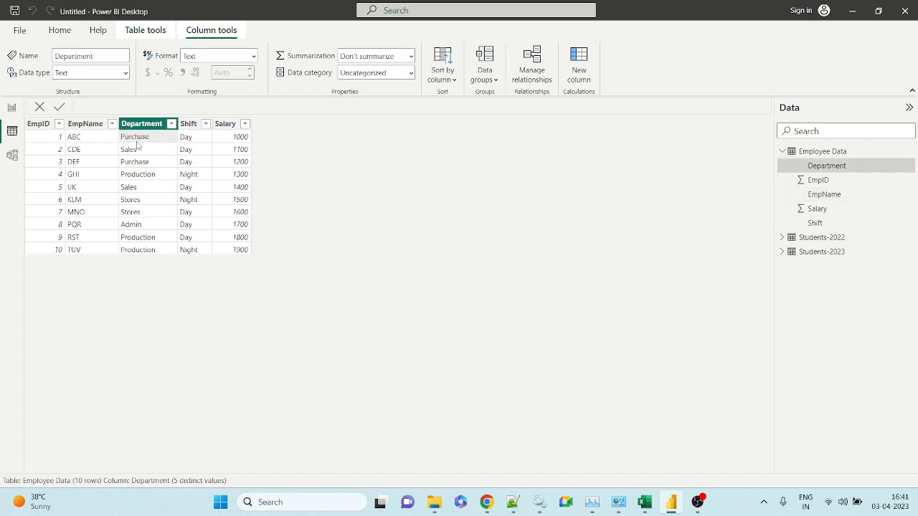
left_click(192, 145)
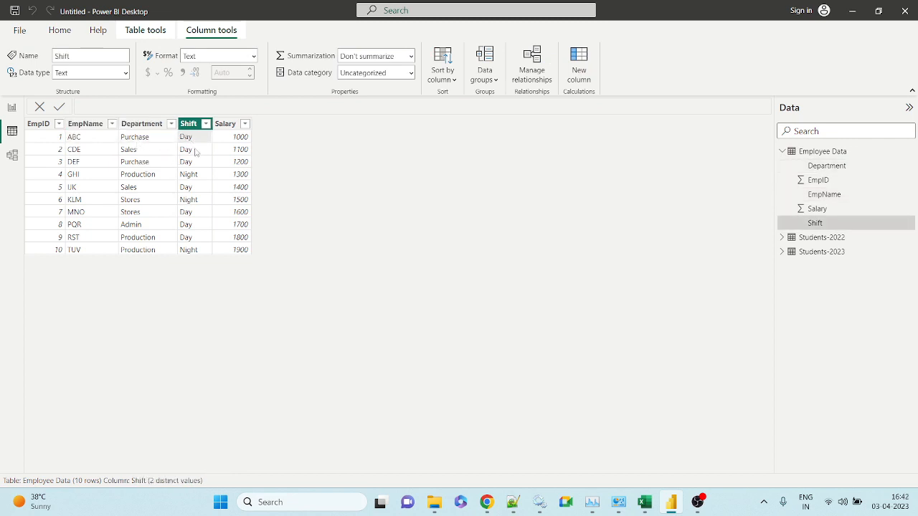
left_click(146, 177)
left_click(84, 166)
key("Right")
left_click(88, 164)
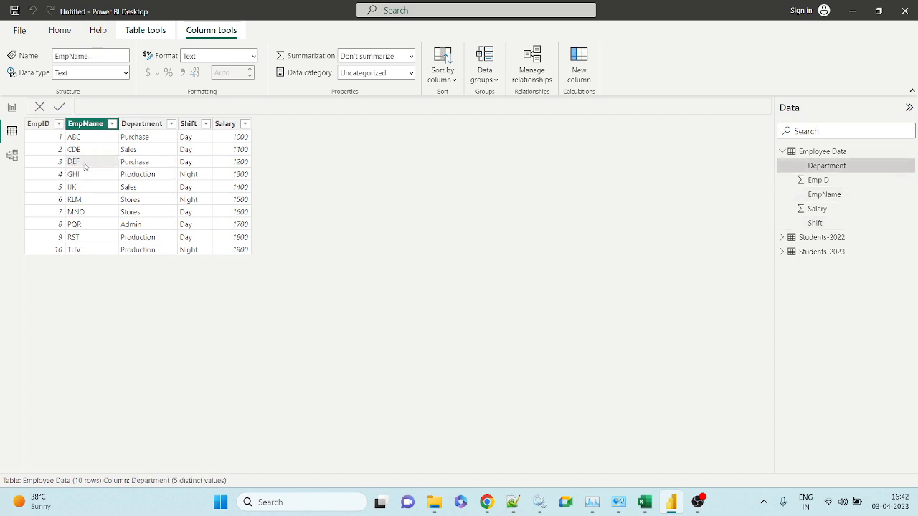
left_click(148, 165)
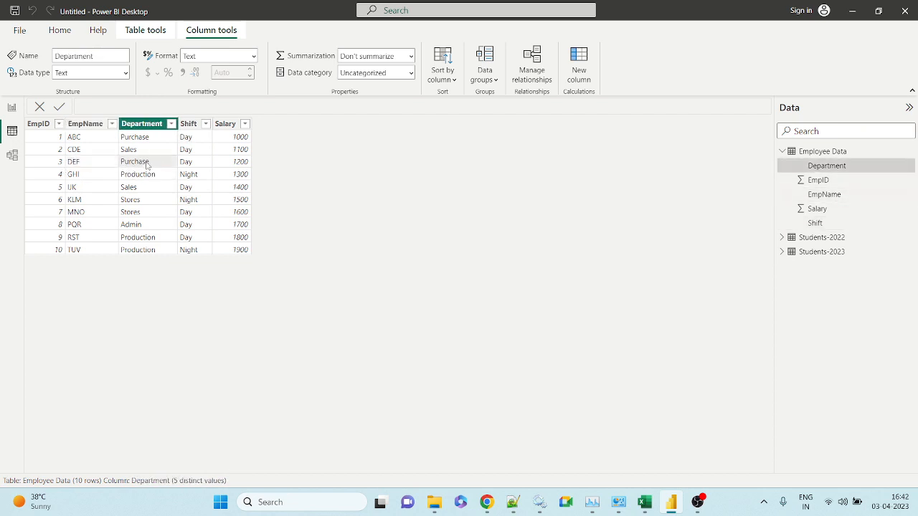
left_click(195, 165)
left_click(149, 176)
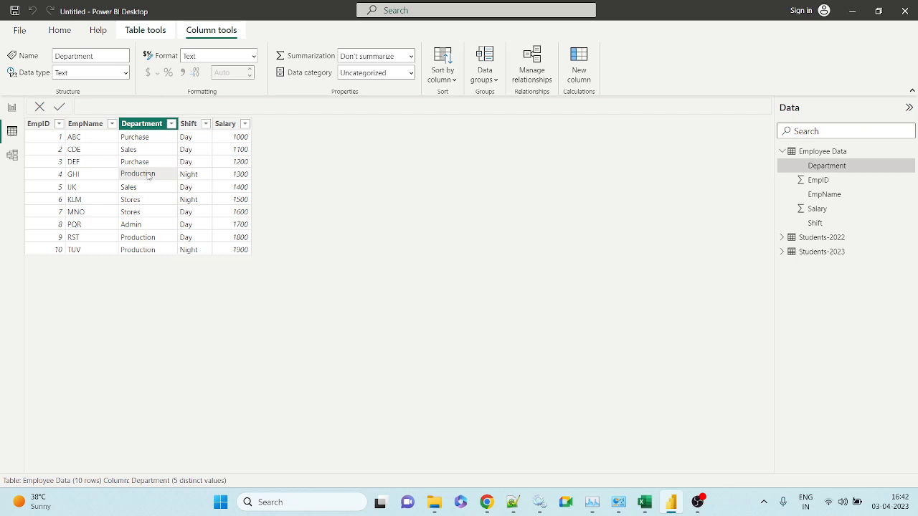
left_click(81, 177)
left_click(186, 175)
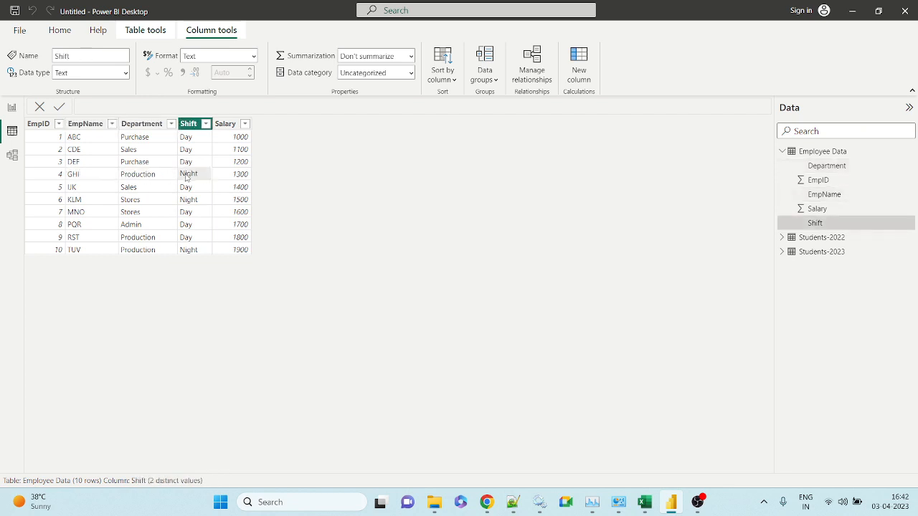
left_click(143, 237)
left_click(100, 238)
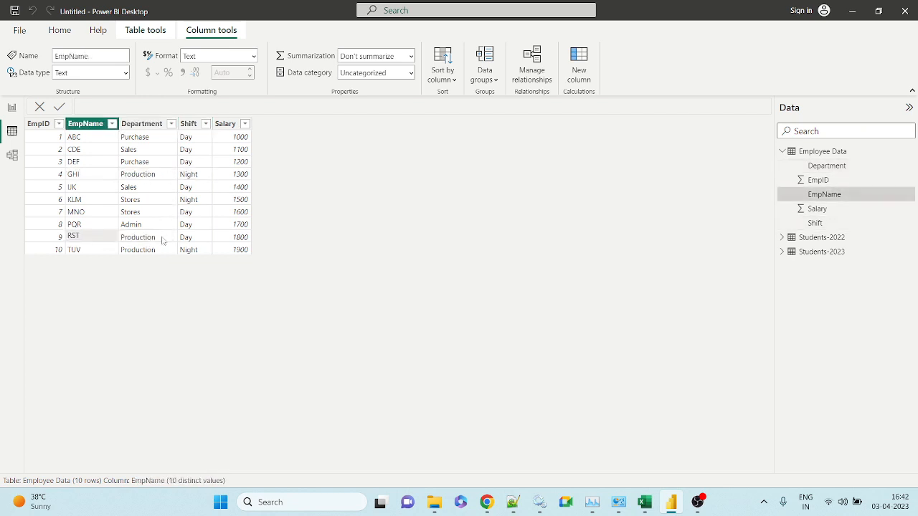
left_click(188, 240)
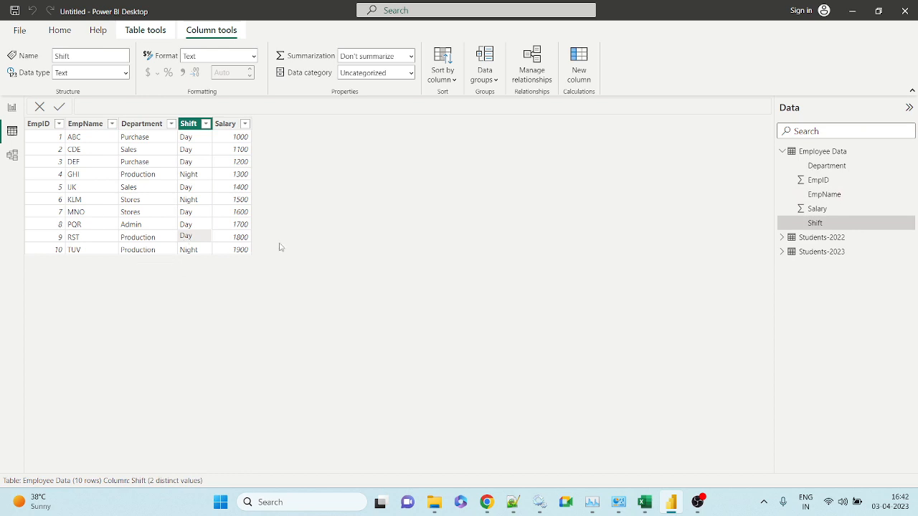
- Switch to the Excel workbook and enter the distinct departments Purchase and Sales in cells H4 and H5 of Employee Data
key("alt+Tab")
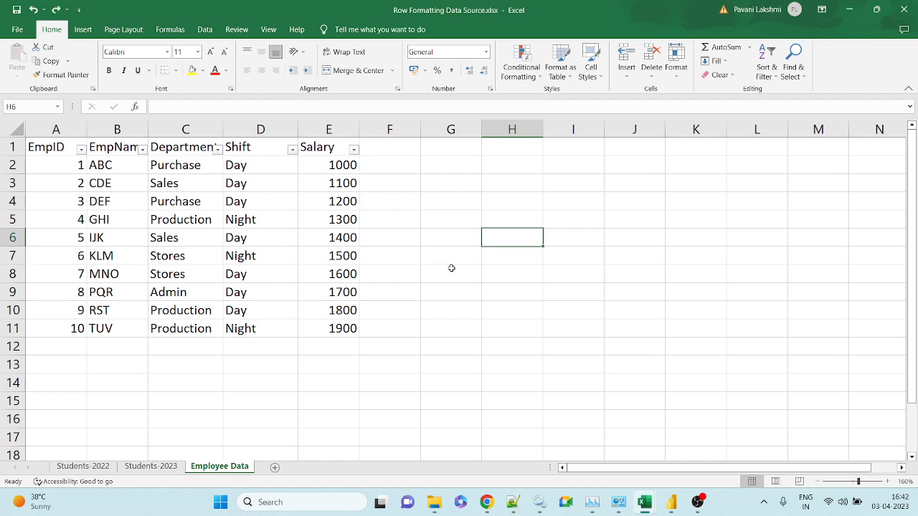
left_click_drag(190, 161, 198, 323)
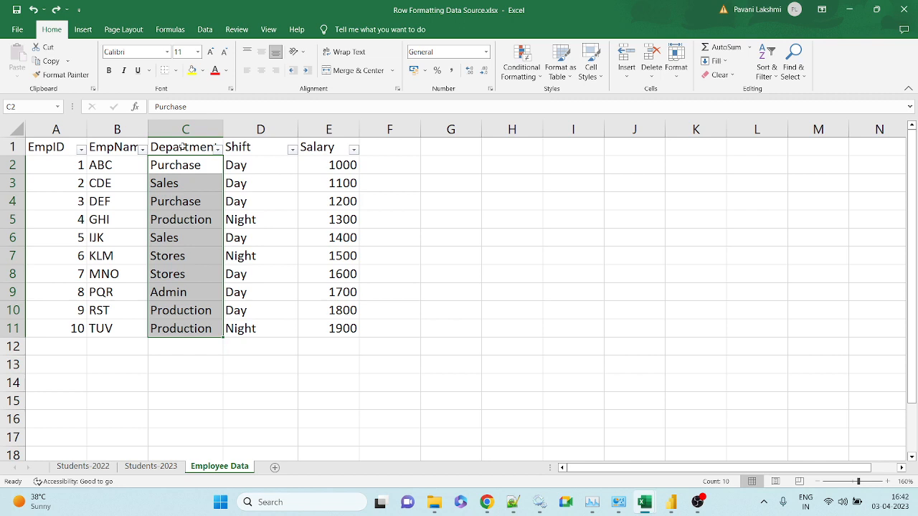
left_click(528, 204)
type("Purchase")
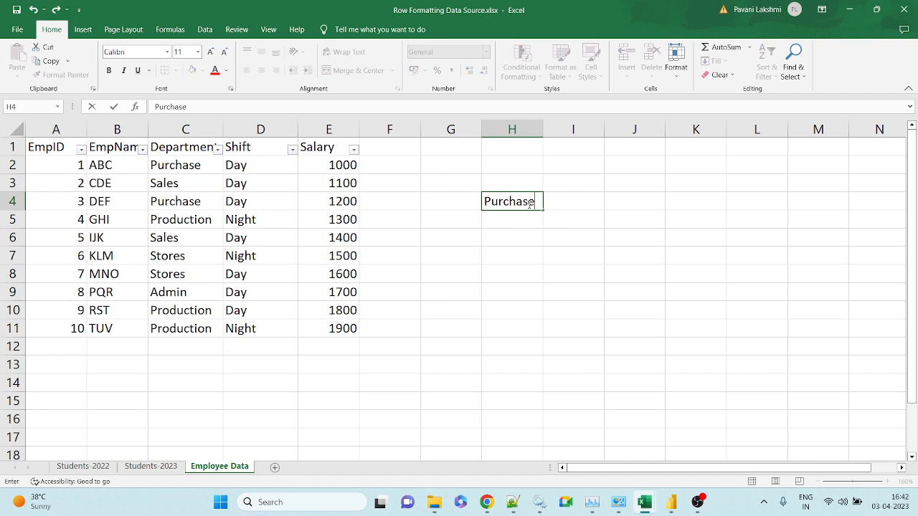
key("Return")
type("Sals")
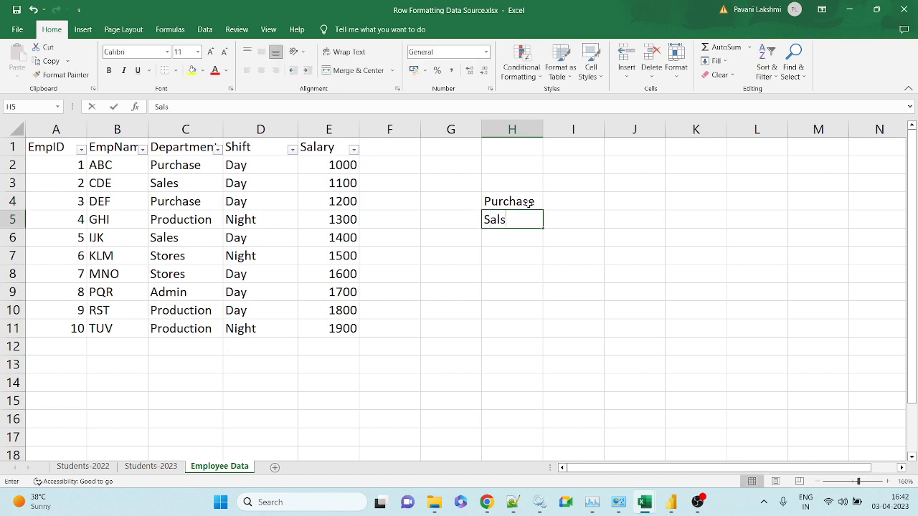
key("Return")
key("Up")
key("F2")
key("BackSpace")
type("es")
key("Return")
- Add the departments Production, Stores and Admin to the distinct list in cells H6 to H8
type("Pro")
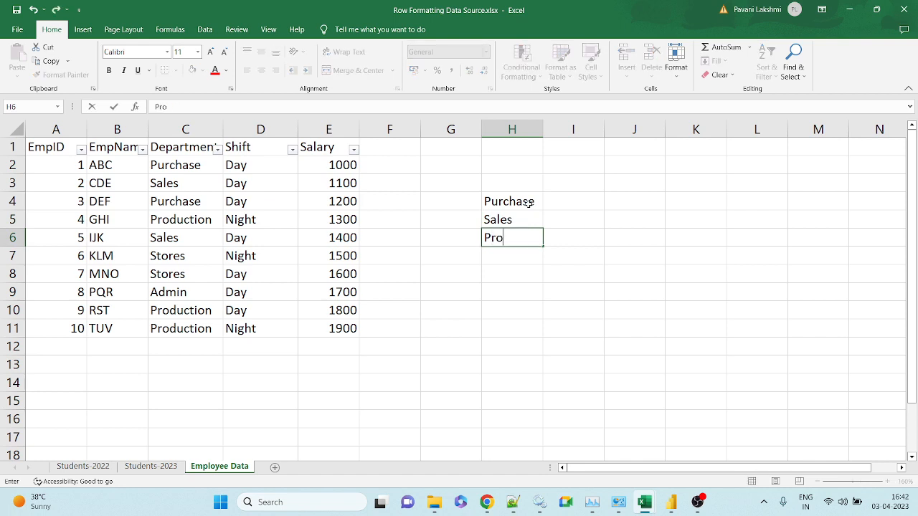
type("duction")
key("Return")
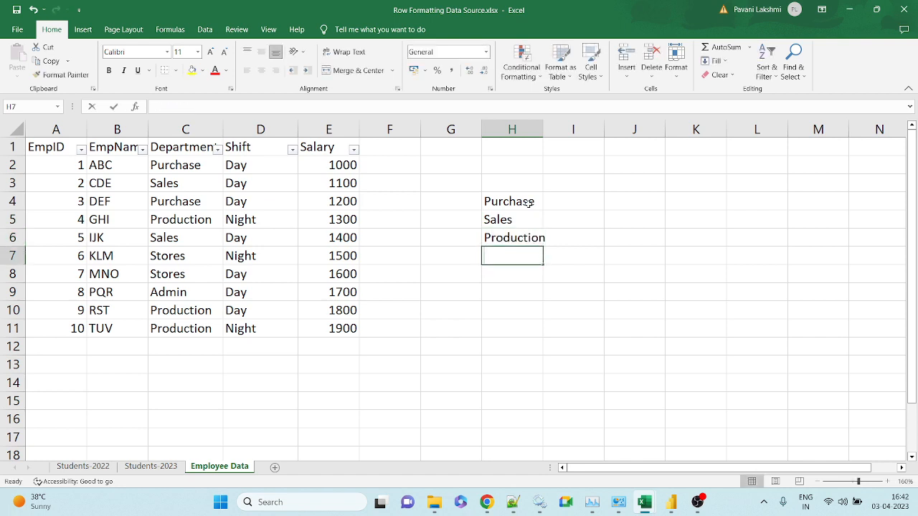
type("Stores")
key("Return")
type("Admin")
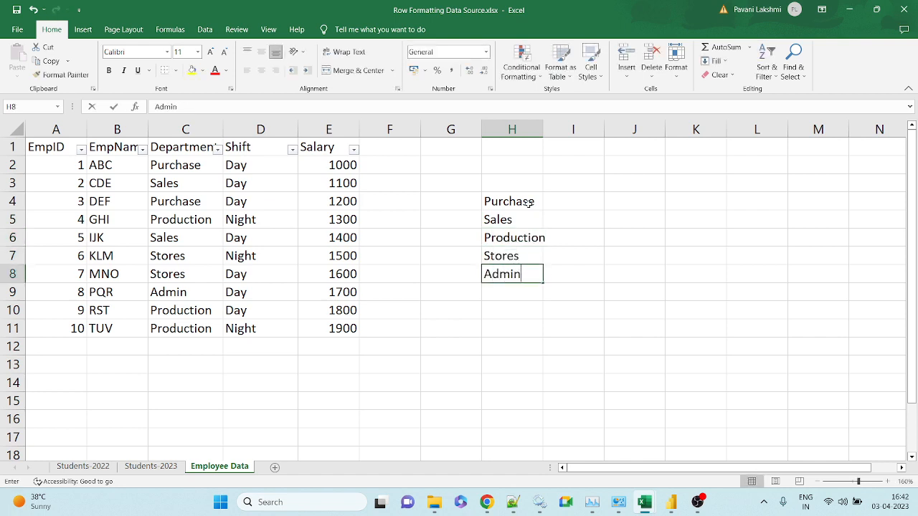
key("Return")
- Review the distinct department list in H4 to H8 against the Department column and the start of the employee table
key("Up")
key("shift+Up")
key("shift+Up")
key("shift+Up")
key("shift+Up")
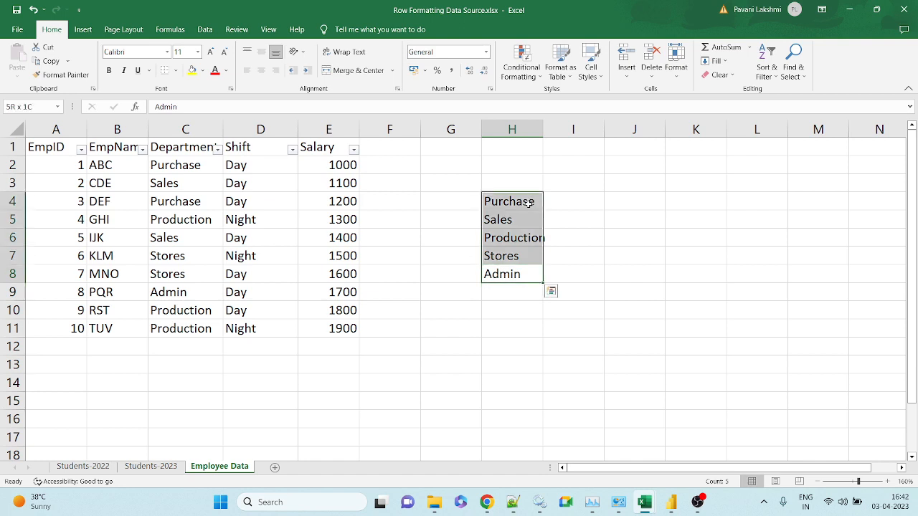
key("Up")
key("Up")
key("Up")
key("Up")
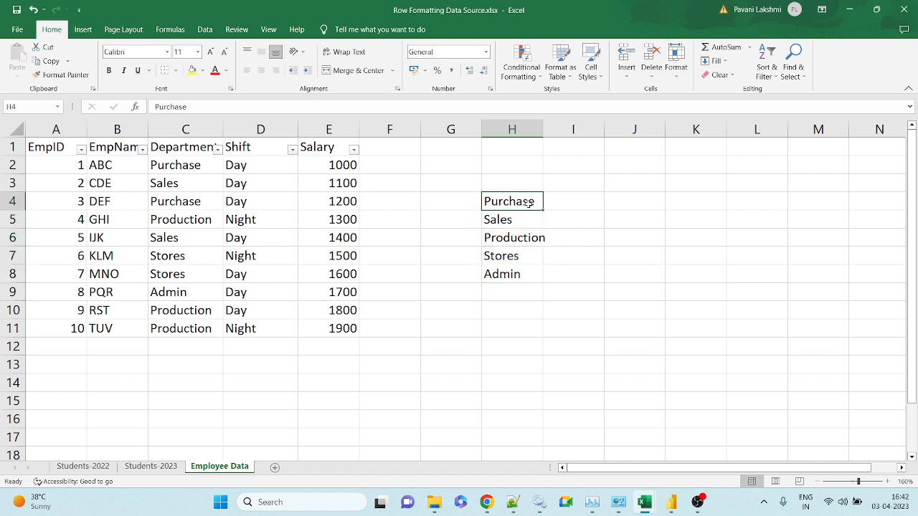
key("Left")
key("Left")
key("Left")
key("Left")
key("Left")
key("Up")
key("Up")
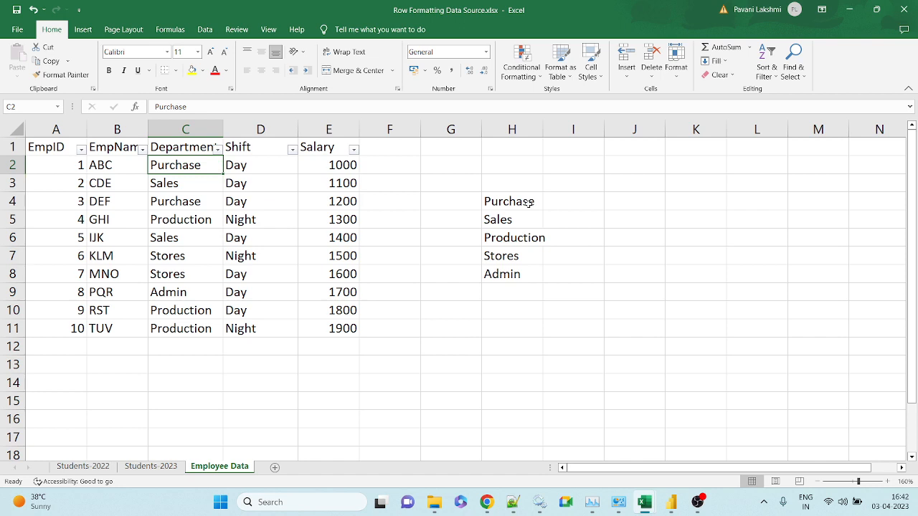
key("ctrl+Left")
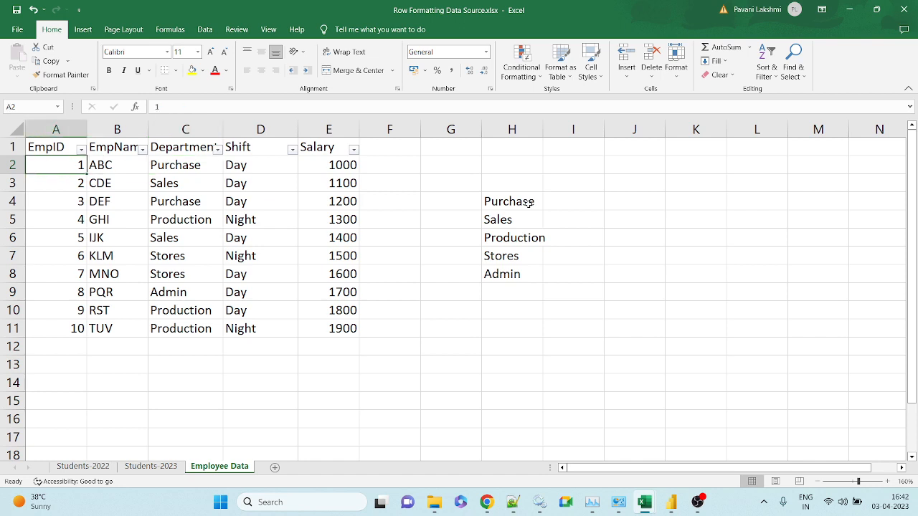
- Count the Purchase employees in the Department column and enter 2 beside Purchase in cell I4
key("ctrl+Right")
key("Left")
key("Left")
key("ctrl+shift+Left")
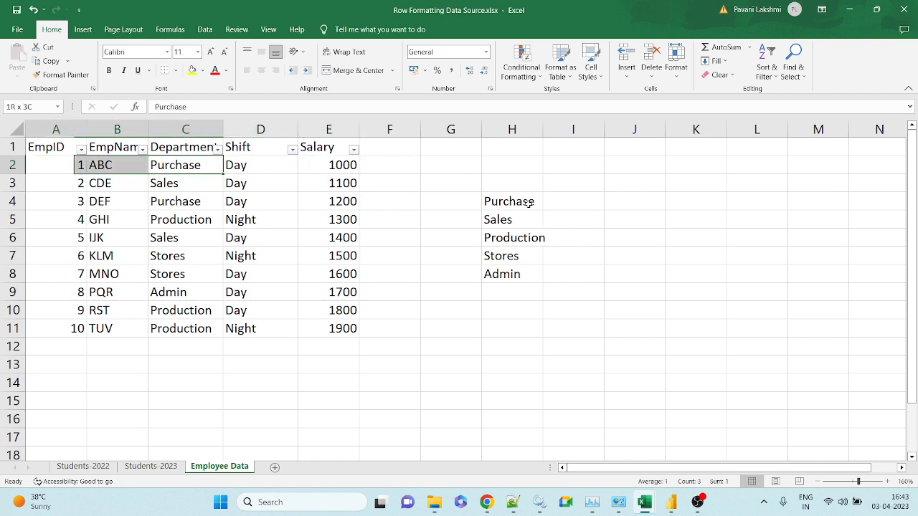
key("shift+Right")
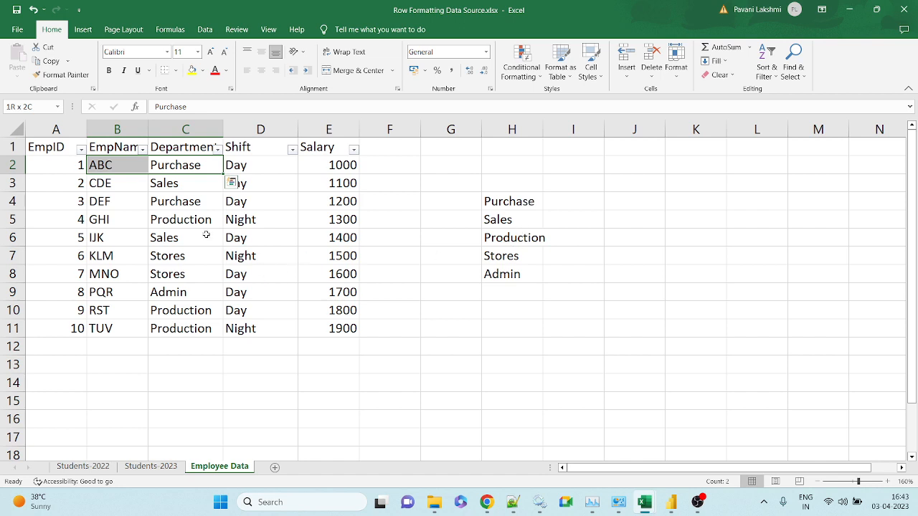
left_click_drag(183, 200, 120, 201, "ctrl")
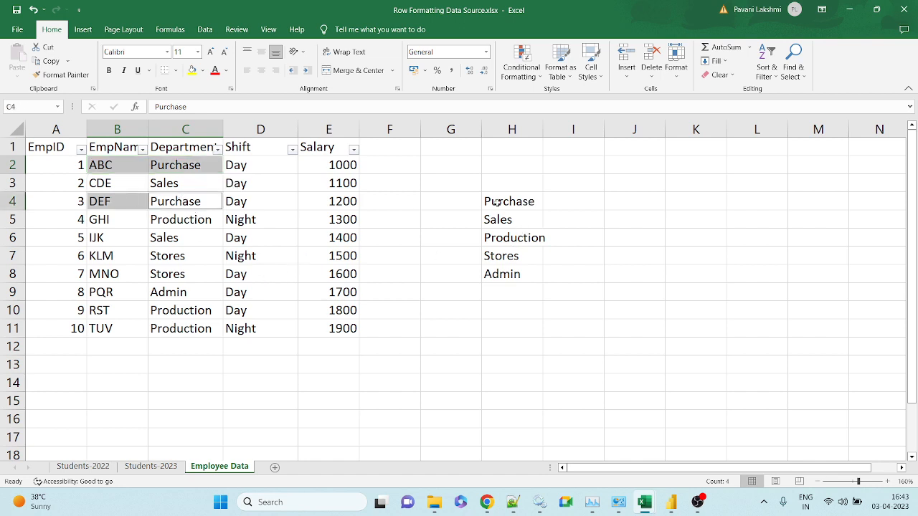
left_click(562, 199)
type("2")
key("Tab")
- Count the Sales entries in the Department column and enter 2 beside Sales in cell I5
left_click(529, 216)
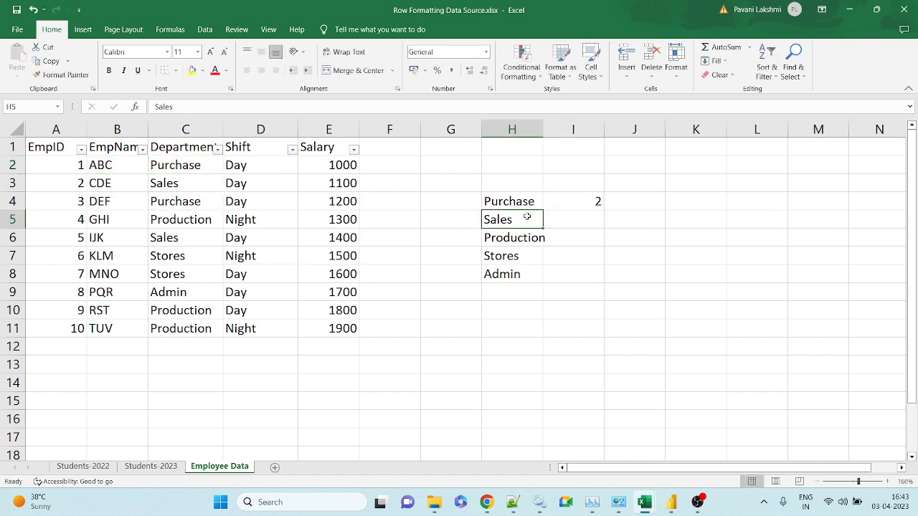
left_click(177, 239)
left_click(183, 191, "ctrl")
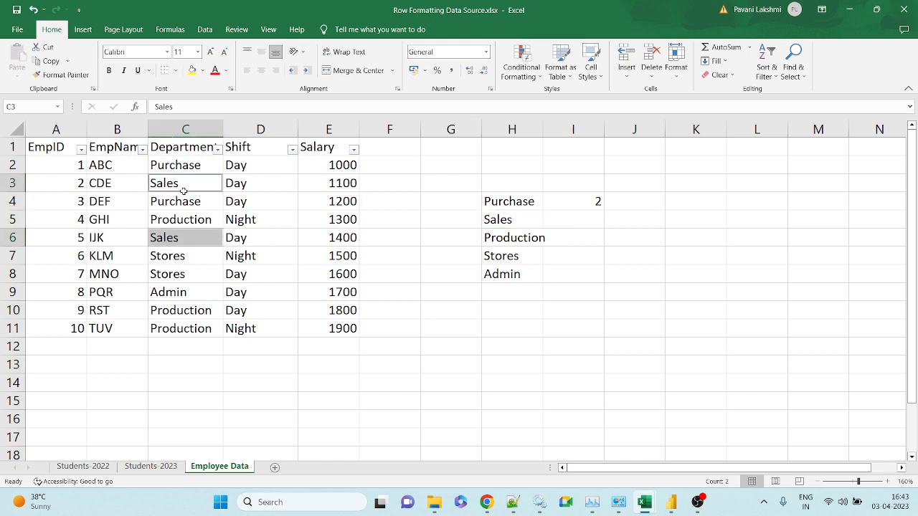
left_click(589, 219)
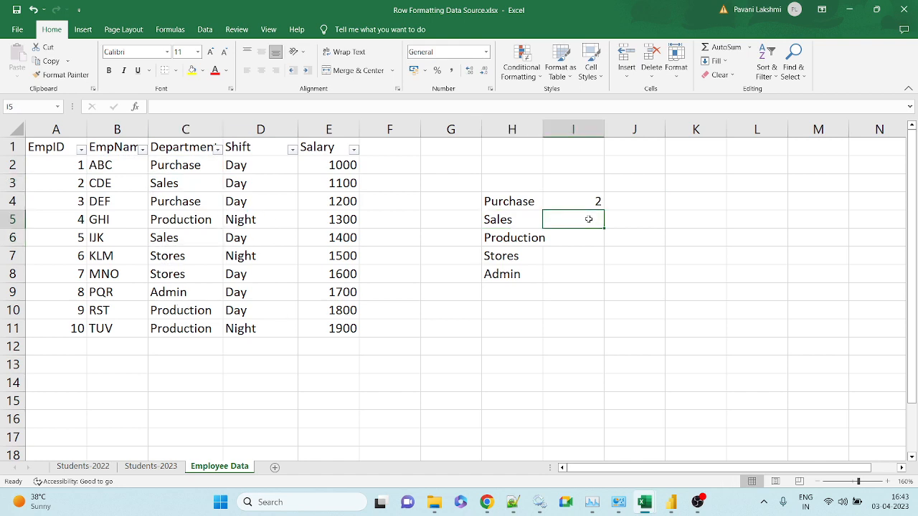
type("1")
key("BackSpace")
type("2")
key("Tab")
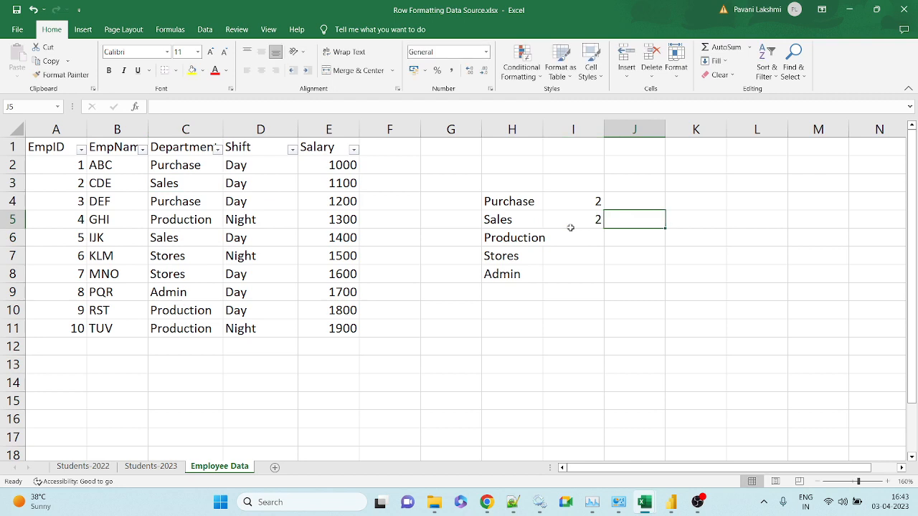
- Count the Production employees in the Department column and enter 3 beside Production in cell I6
left_click(190, 226)
left_click(193, 317, "ctrl")
left_click(192, 329, "ctrl")
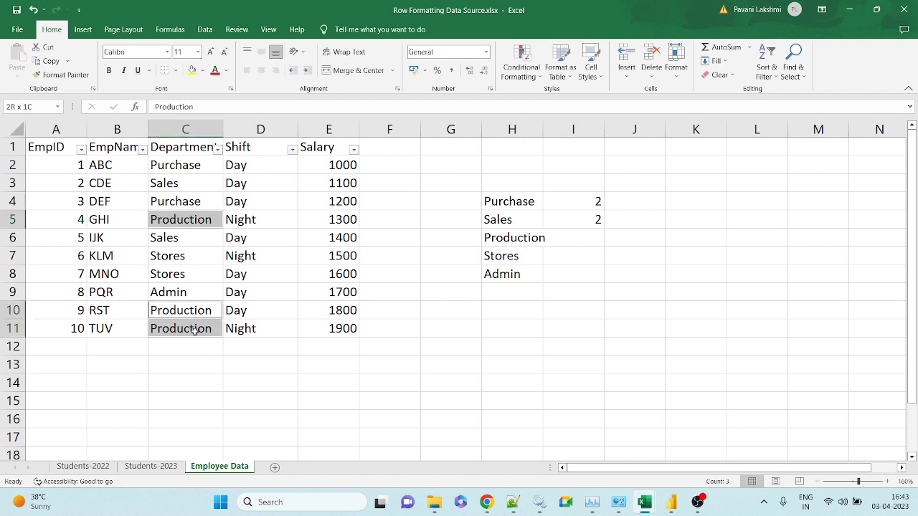
left_click_drag(128, 311, 123, 326)
left_click(131, 220, "ctrl")
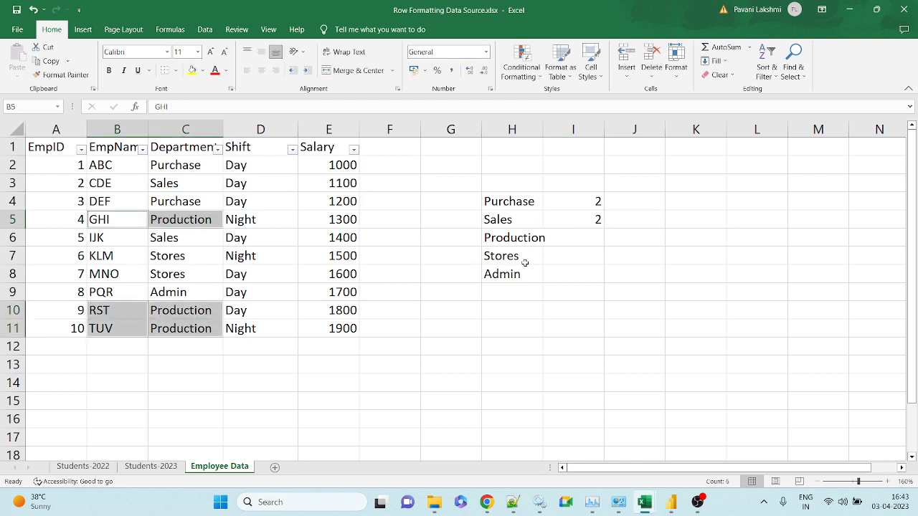
left_click(571, 241)
type("3")
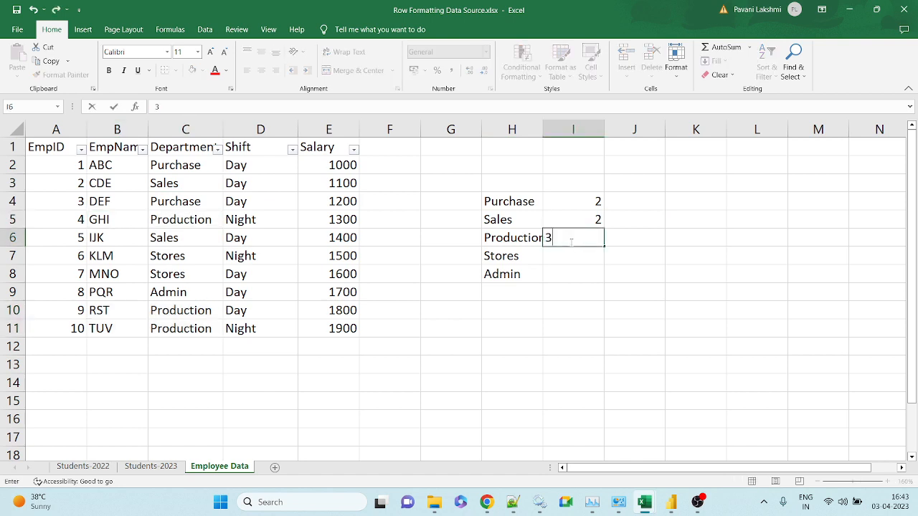
key("Return")
- Count the Stores employees in the table and enter 2 beside Stores in cell I7
left_click(512, 256)
left_click_drag(180, 257, 115, 276)
left_click(560, 262)
type("2")
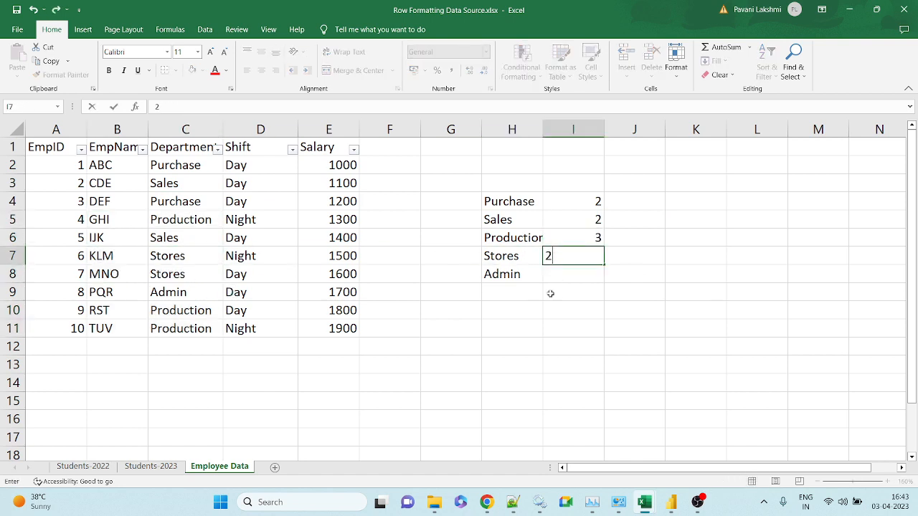
key("Return")
- Enter 1 as the Admin employee count in cell I8 and check the finished department counts in H4 to I8
left_click(512, 275)
left_click(167, 294)
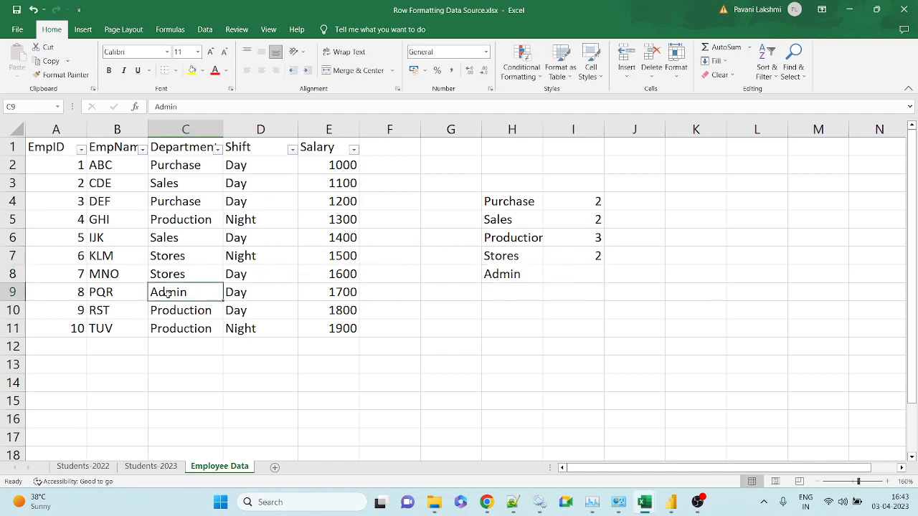
left_click(131, 293)
left_click(593, 274)
type("1")
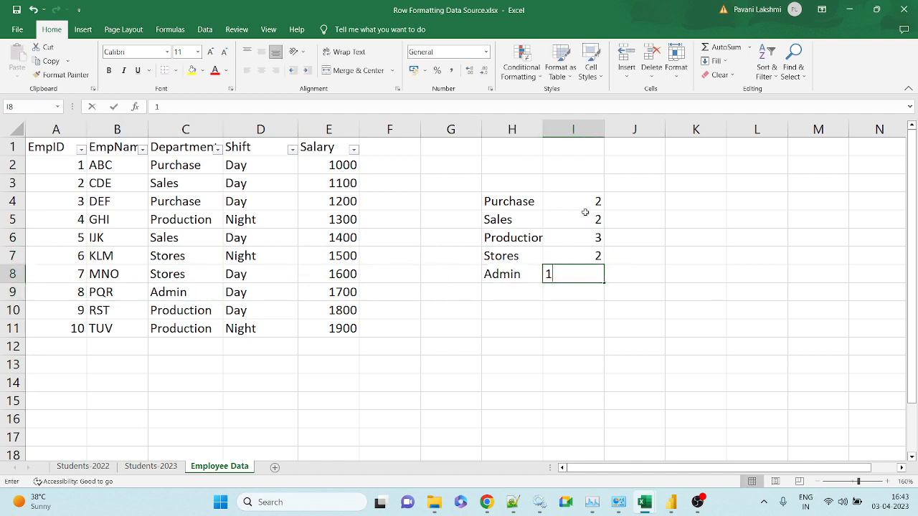
left_click_drag(586, 205, 586, 273)
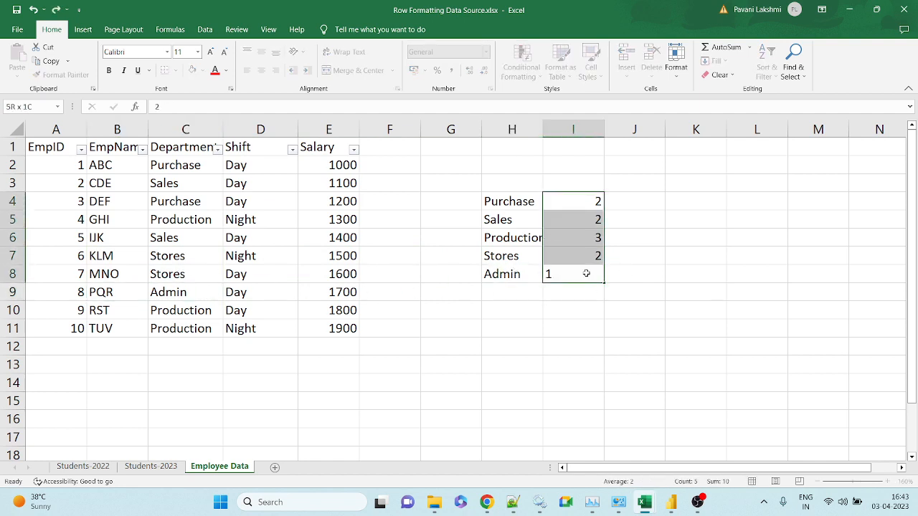
left_click(765, 365)
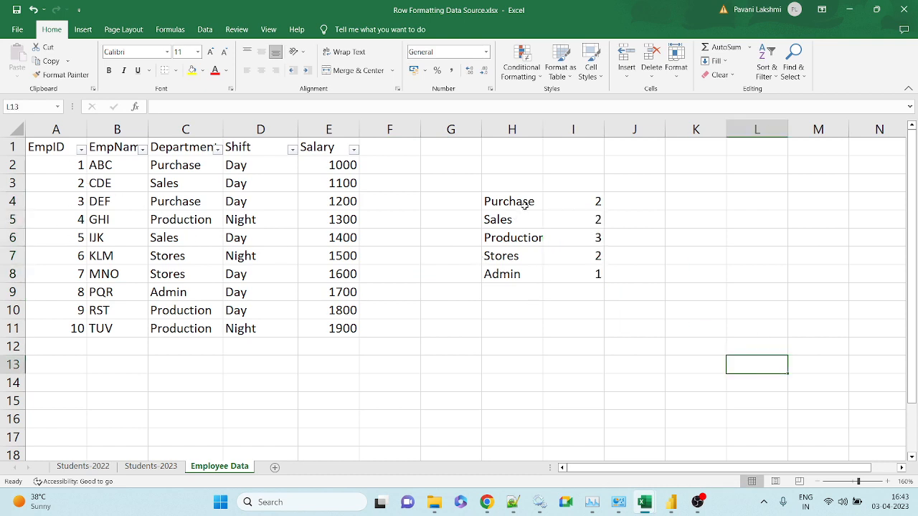
left_click_drag(517, 204, 567, 275)
left_click(627, 311)
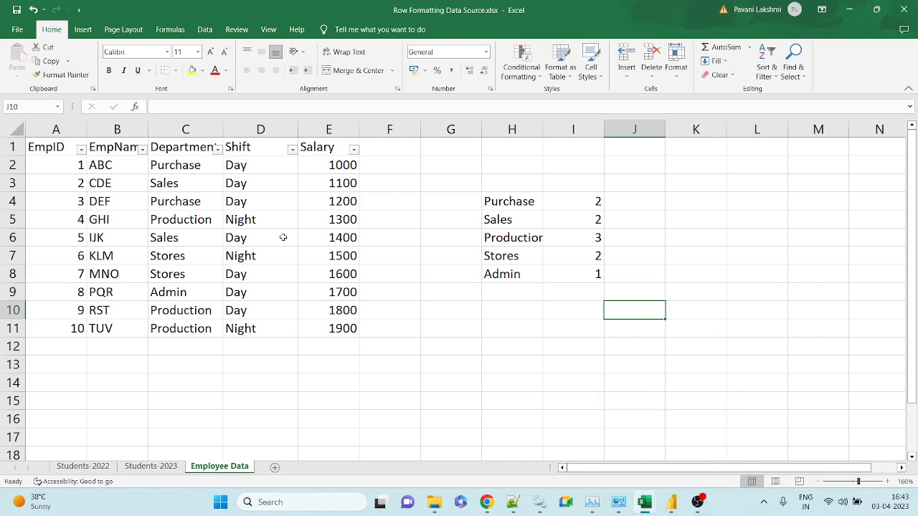
- List the distinct shifts Day and Night in cells H10 and H11 below the department counts
left_click(505, 305)
type("Day")
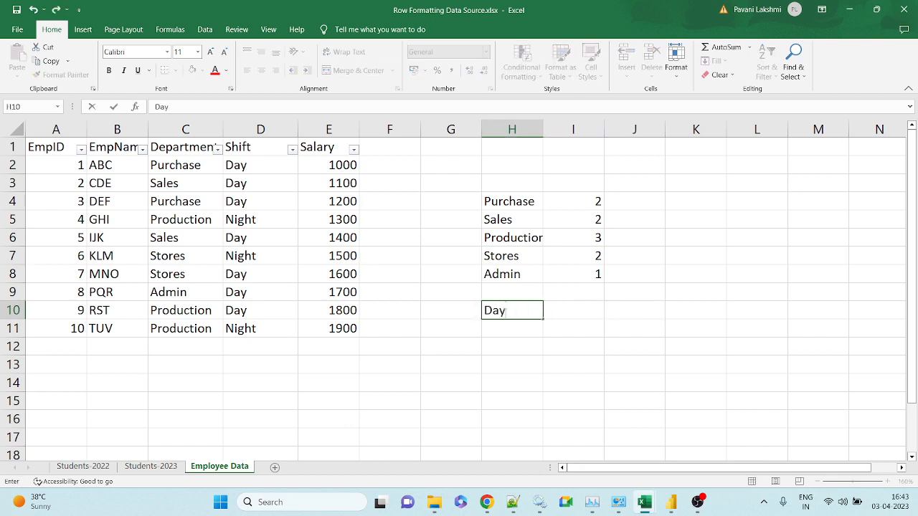
key("Return")
type("shit")
key("BackSpace")
key("BackSpace")
key("BackSpace")
key("BackSpace")
type("Night")
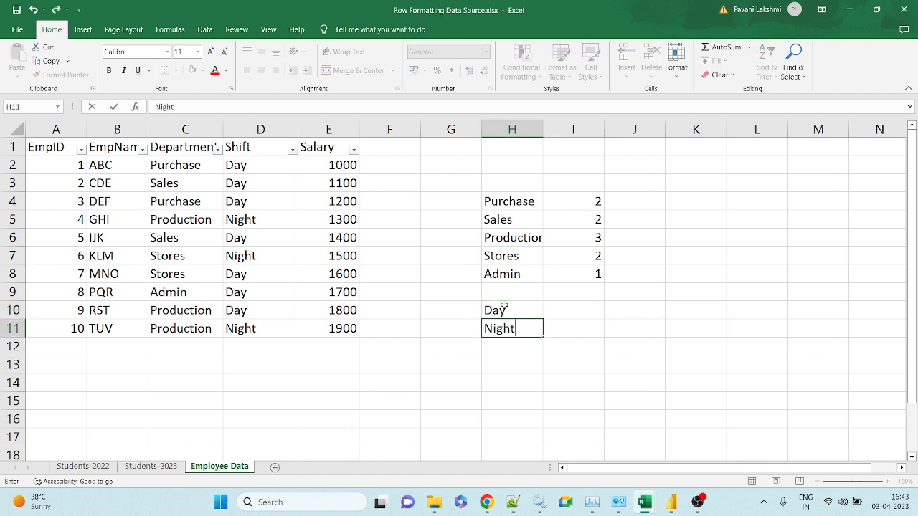
key("Return")
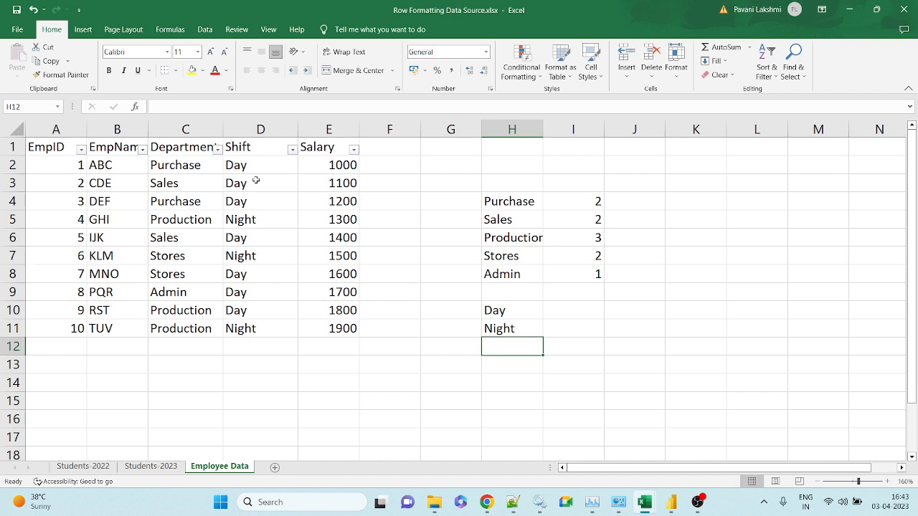
- Count the Day entries in the Shift column and enter 7 beside Day in cell I10
left_click(255, 180)
left_click(254, 204)
left_click(253, 219)
left_click(501, 310)
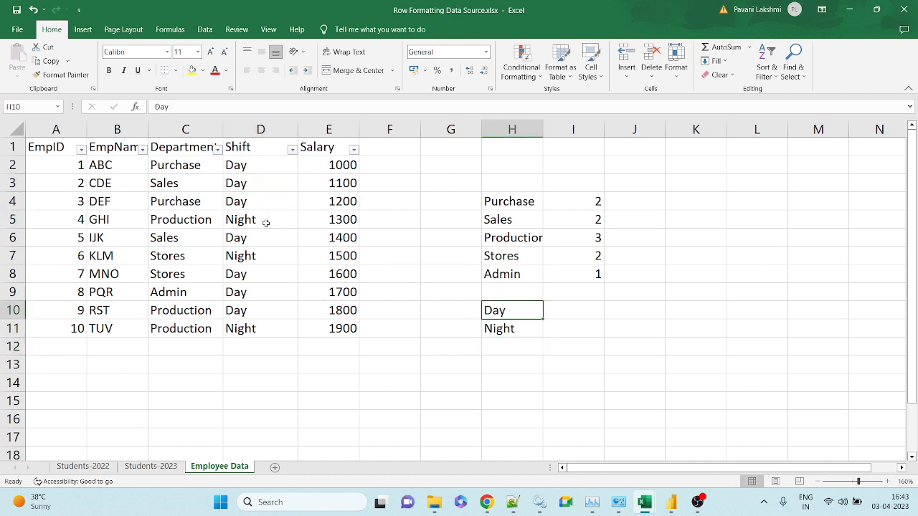
left_click_drag(245, 167, 249, 209)
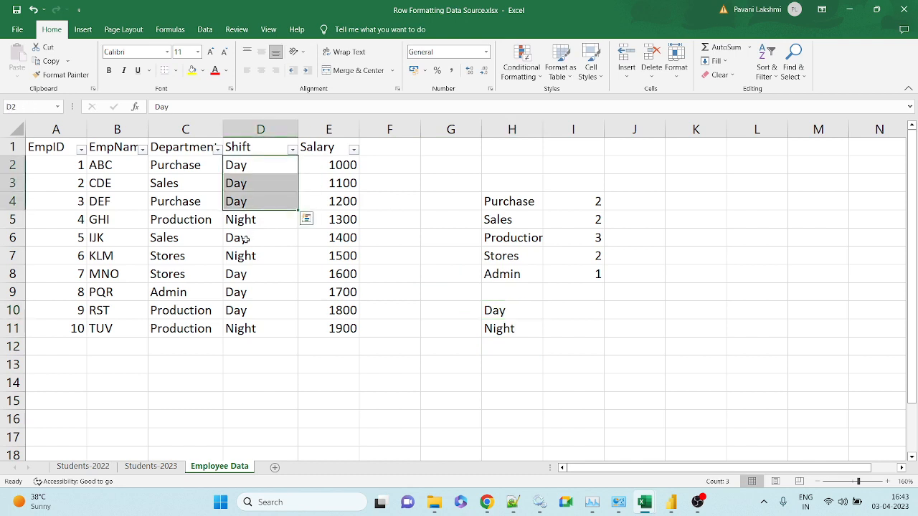
left_click(246, 239, "ctrl")
left_click_drag(252, 274, 253, 310)
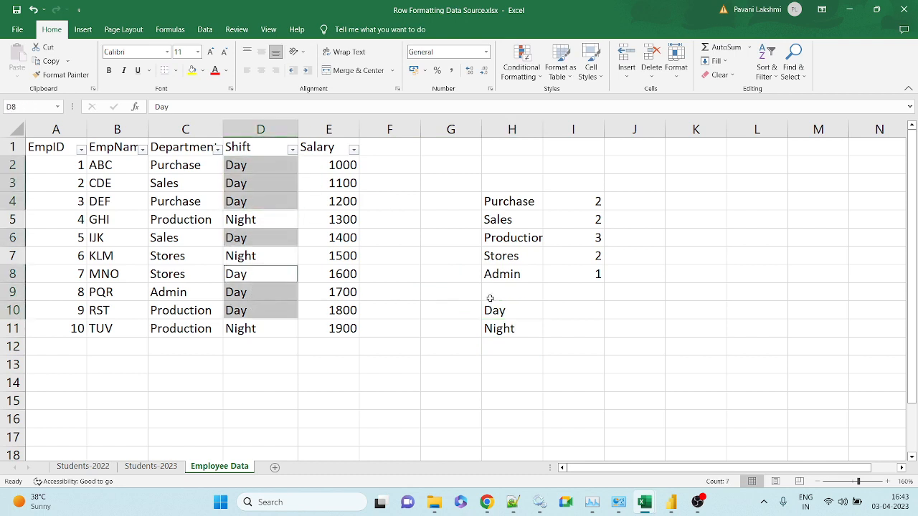
left_click(565, 312)
type("7")
key("Tab")
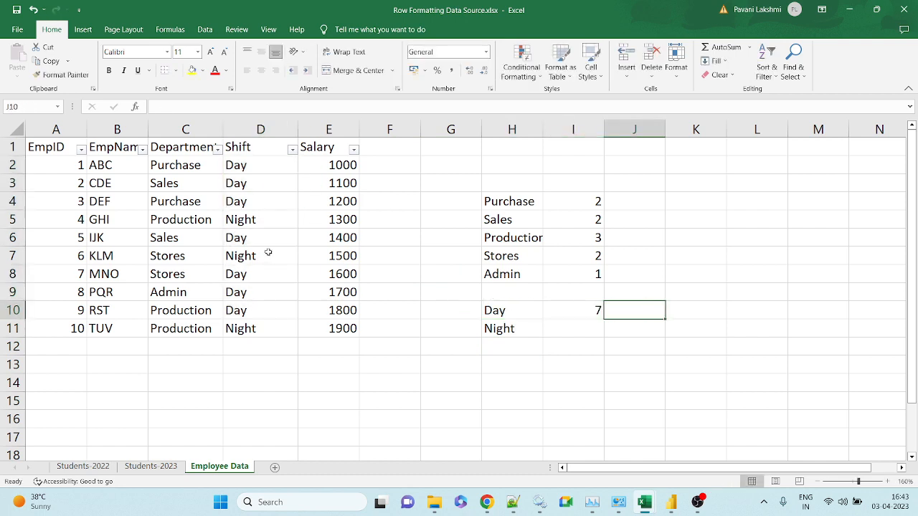
- Count the Night entries in the Shift column and enter 3 beside Night in cell I11
left_click(251, 218)
left_click(247, 327, "ctrl")
left_click(244, 259, "ctrl")
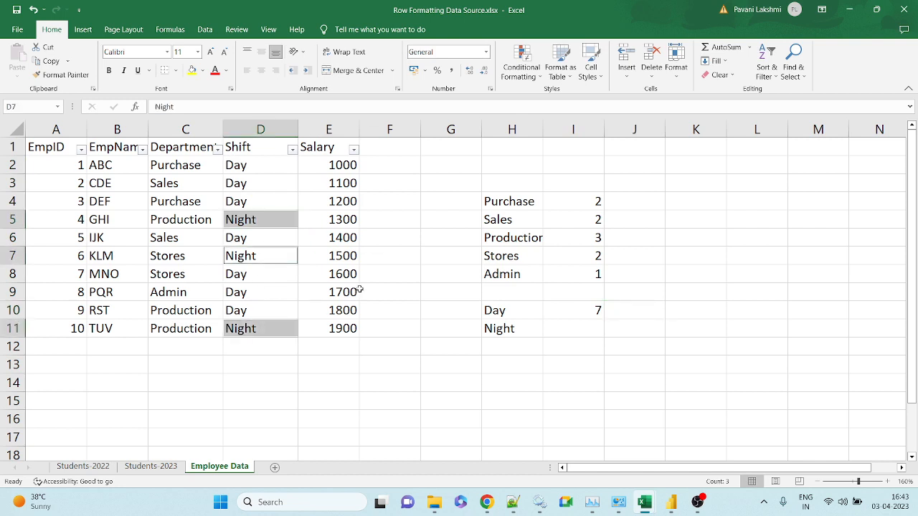
left_click(574, 325)
type("3")
key("Return")
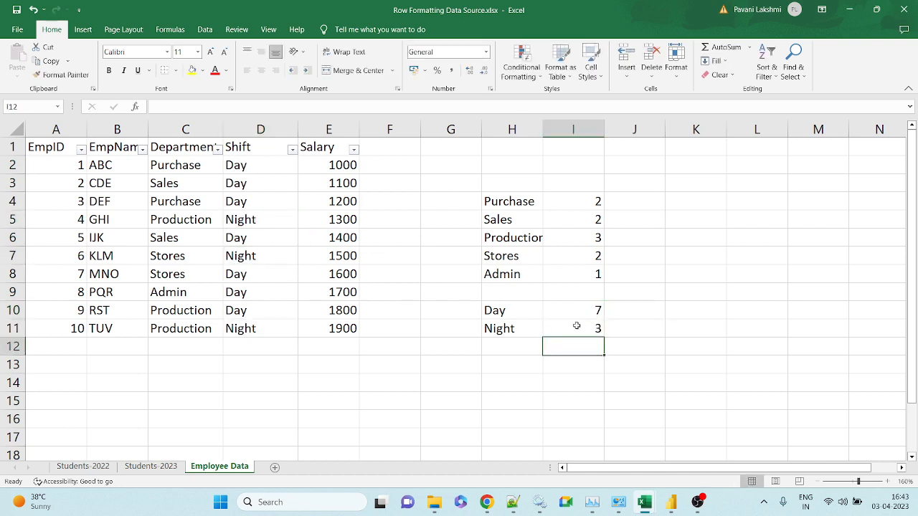
- Move the department and shift counts from H4:I11 up so that they start in cell H2
key("Up")
key("Left")
key("Left")
key("Up")
key("Right")
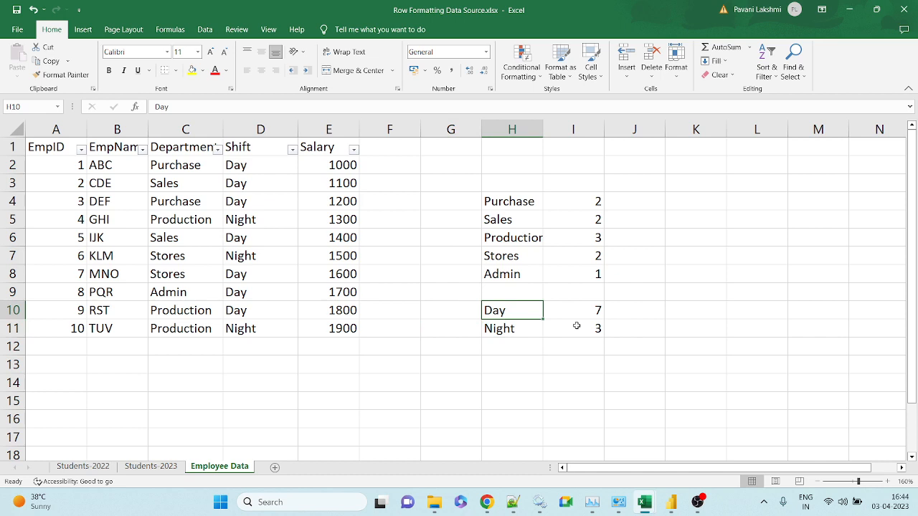
key("Down")
key("Down")
key("Down")
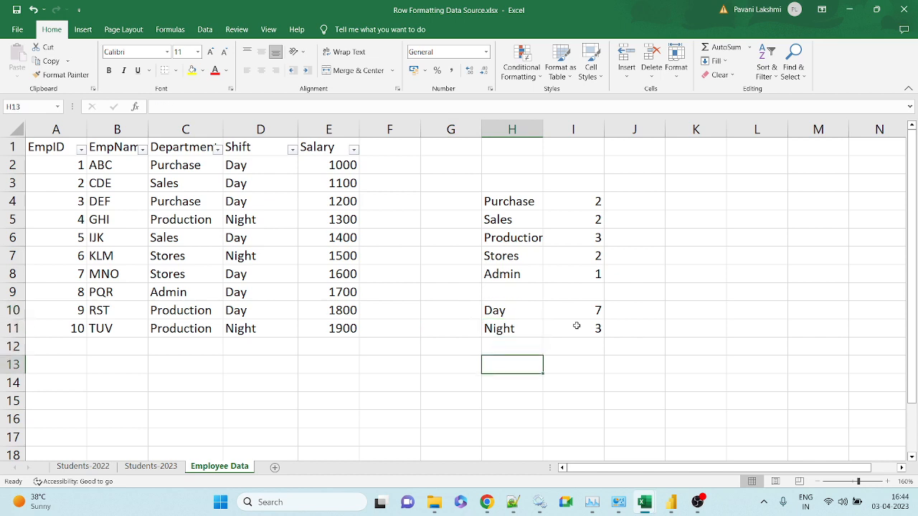
key("Up")
key("Up")
key("Up")
key("ctrl+Up")
key("ctrl+Up")
key("ctrl+Up")
key("ctrl+Down")
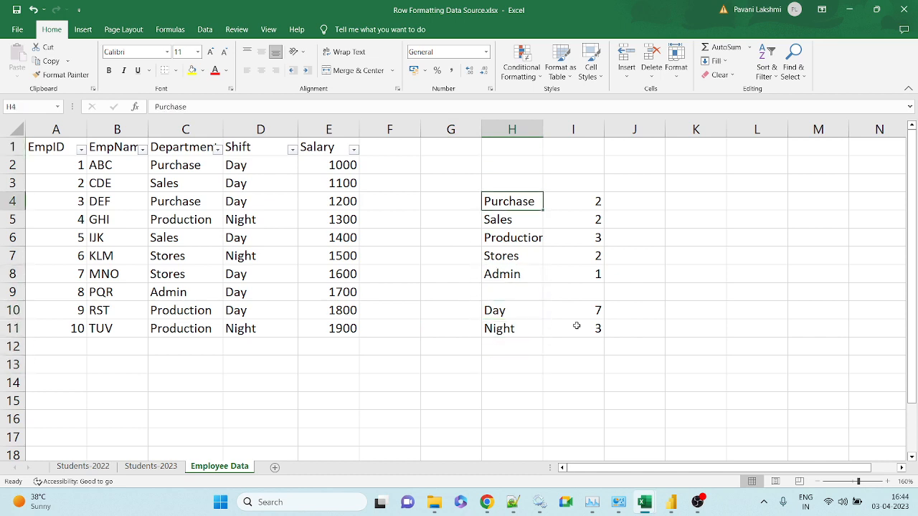
key("shift+Down")
key("shift+Down")
key("shift+Down")
key("shift+Down")
key("shift+Down")
key("shift+Down")
key("shift+Right")
key("shift+Down")
key("ctrl+x")
key("Up")
key("Up")
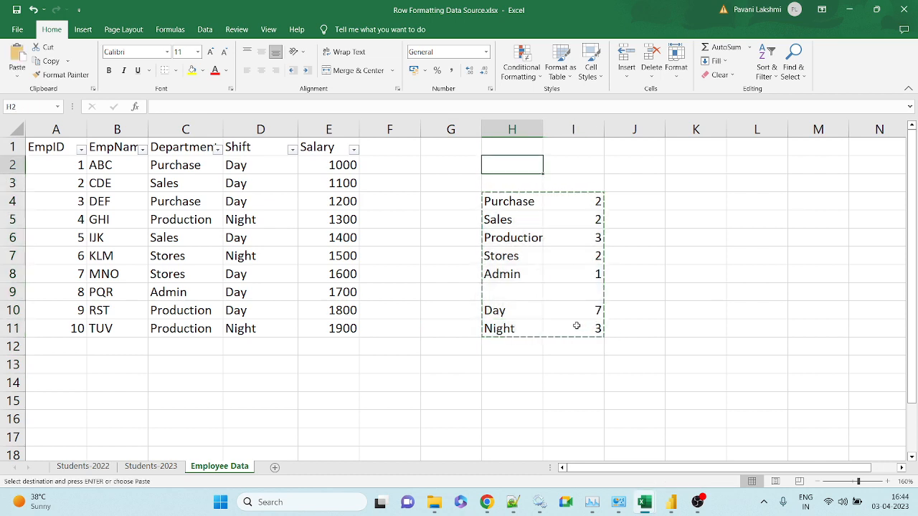
key("ctrl+v")
- Copy the five department names from H2 to H6 into cells H11 to H15
key("Down")
key("Down")
key("Up")
key("Up")
key("shift+Down")
key("shift+Down")
key("shift+Down")
key("shift+Down")
key("ctrl+c")
key("Down")
key("Down")
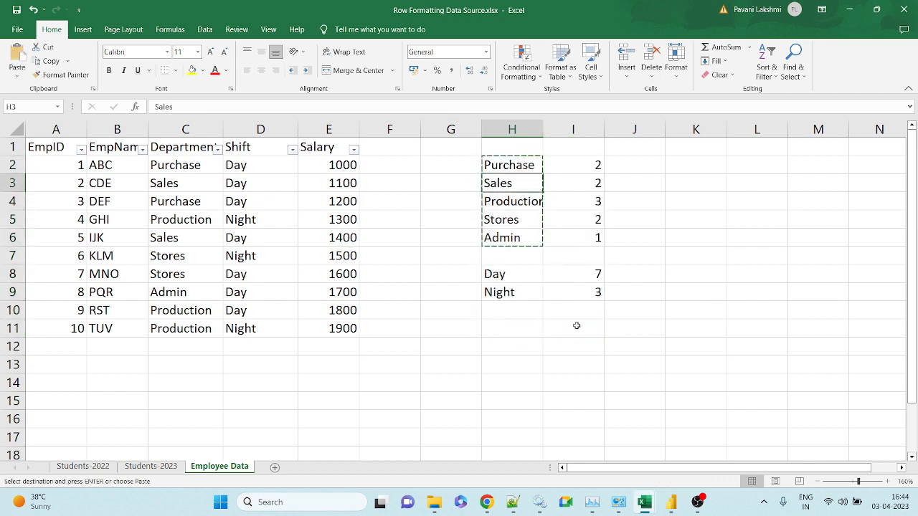
key("Down")
key("Down")
key("Down")
key("Down")
key("Down")
key("Down")
key("Down")
key("Down")
key("Down")
key("Up")
key("Up")
key("ctrl+v")
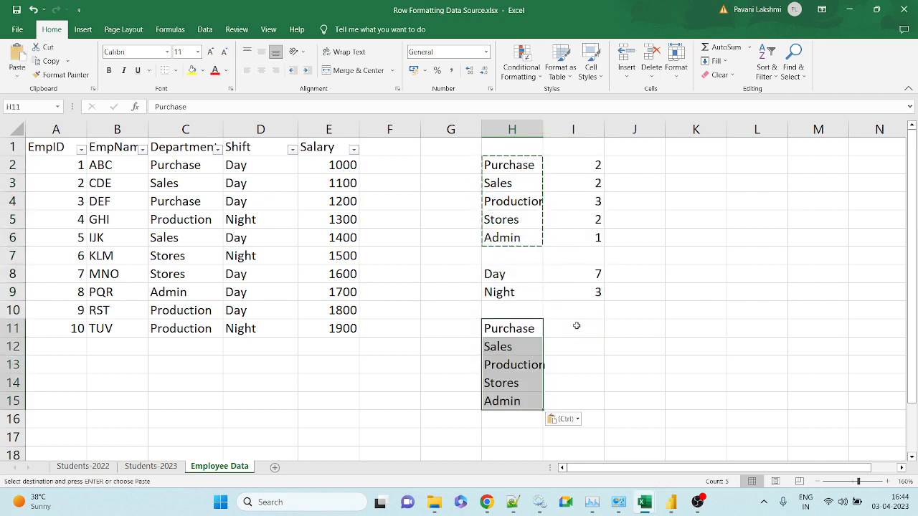
- Enter Day in I11 beside Purchase and the matching Purchase and Day row count of 2 in J11
left_click(576, 325)
key("Escape")
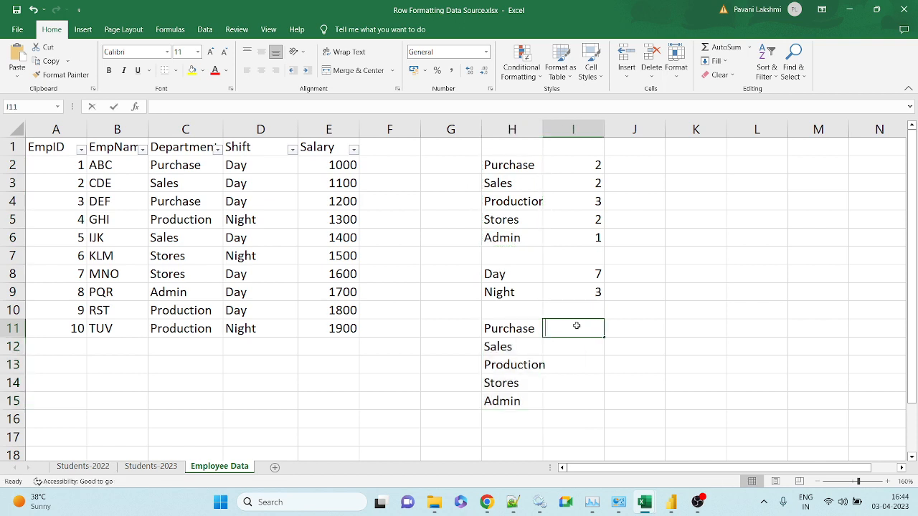
type("Day")
key("Tab")
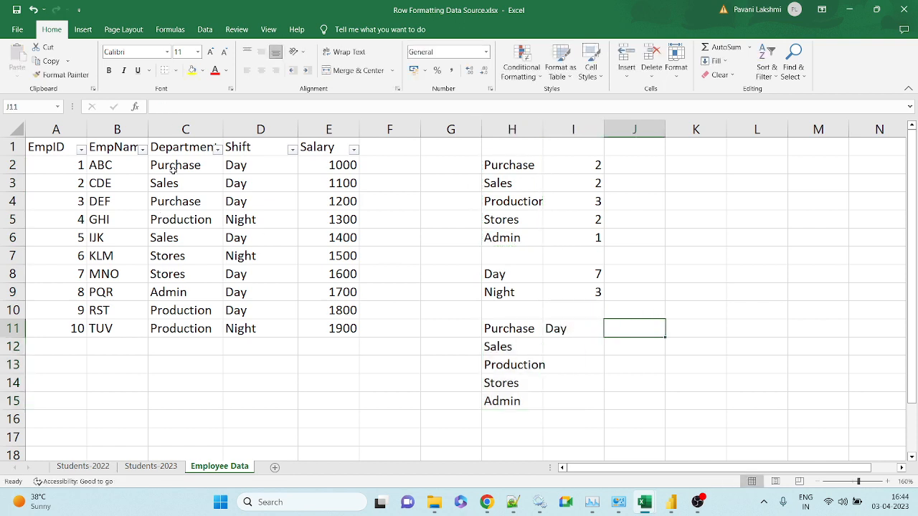
left_click_drag(172, 170, 236, 162)
left_click_drag(180, 207, 246, 204)
left_click(614, 329)
type("2")
key("Tab")
left_click(514, 334)
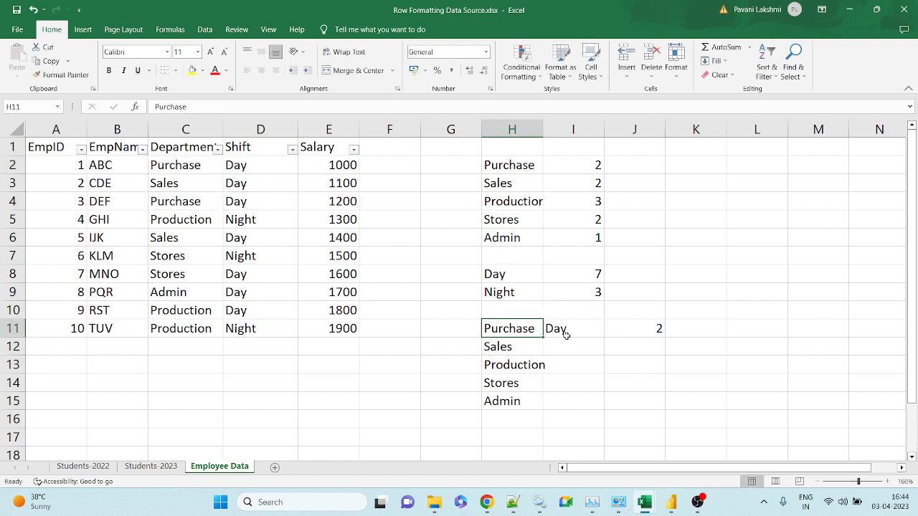
- Check the shifts of the Sales rows and enter Day in I12 and their count of 2 in J12
left_click(506, 346)
left_click(261, 244)
left_click_drag(214, 239, 261, 239)
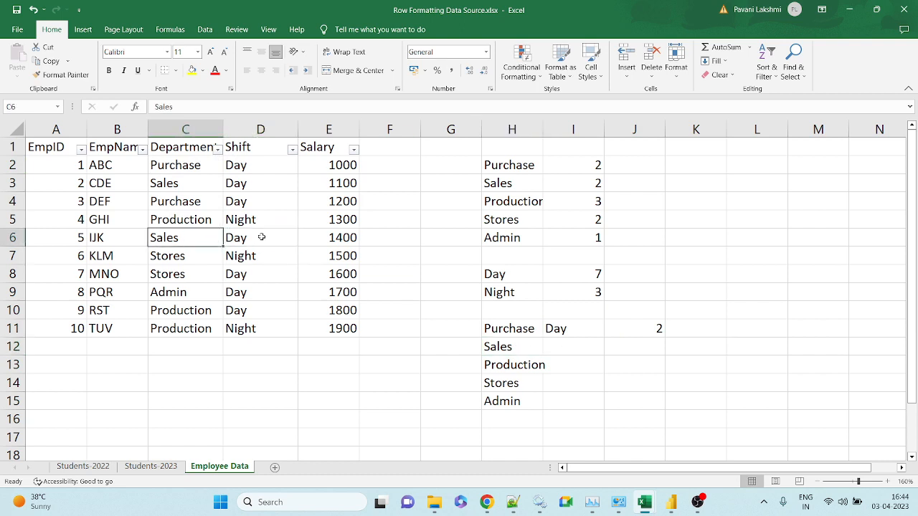
left_click(206, 185, "ctrl")
left_click(244, 185, "ctrl")
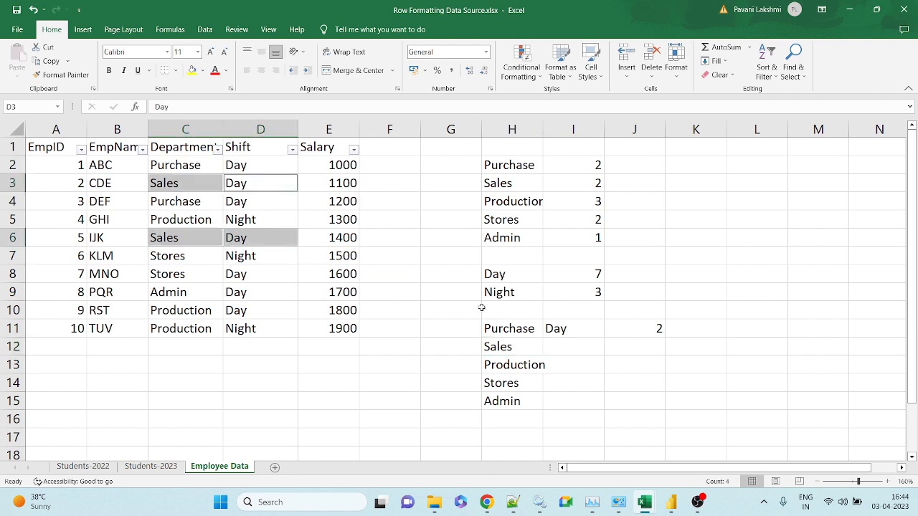
left_click(552, 349)
left_click(567, 330)
left_click_drag(603, 337, 603, 353)
left_click(635, 346)
type("2")
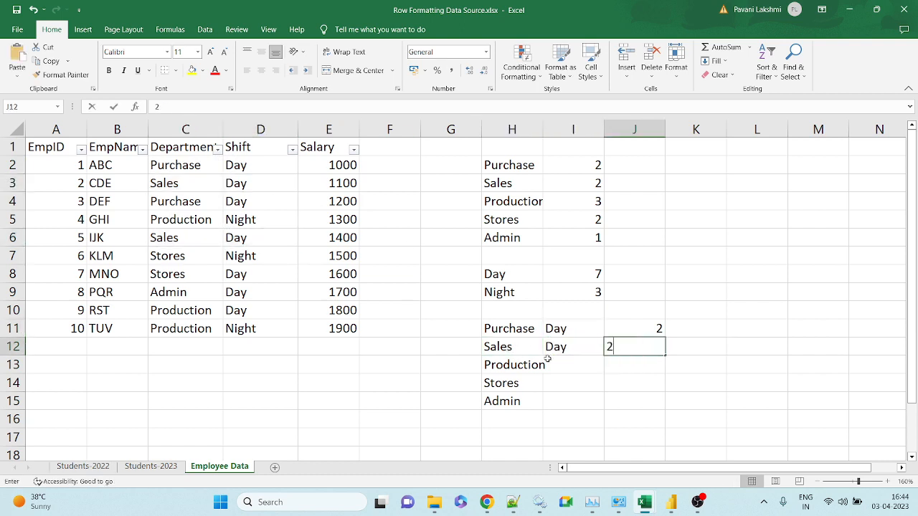
- Check the shifts of the Production rows and enter Day in I13 and the Day count of 1 in J13
left_click(542, 362)
left_click(184, 309)
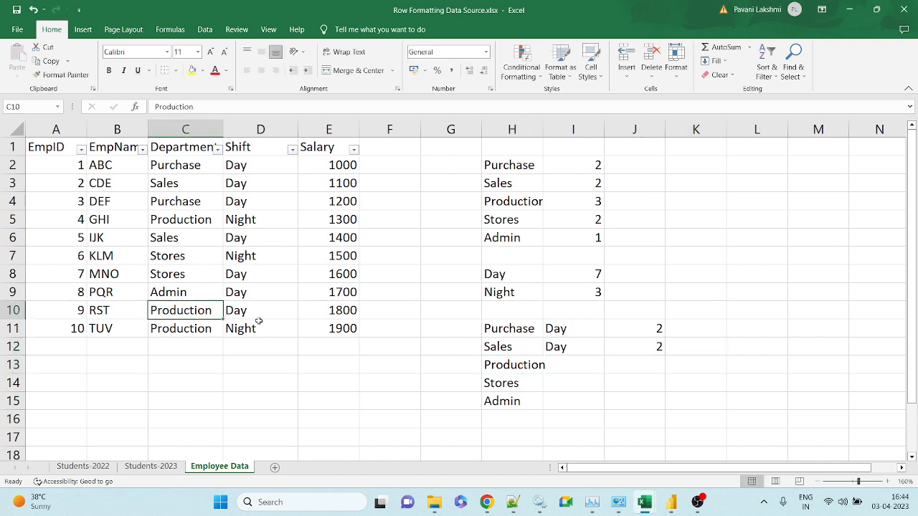
left_click(241, 310, "ctrl")
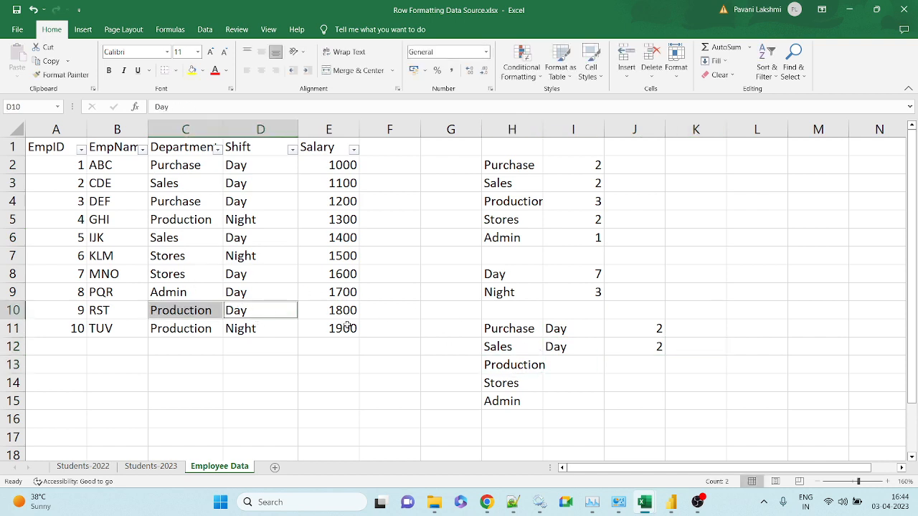
left_click(185, 328)
left_click(244, 330, "ctrl")
left_click(183, 219, "ctrl")
left_click(273, 215, "ctrl")
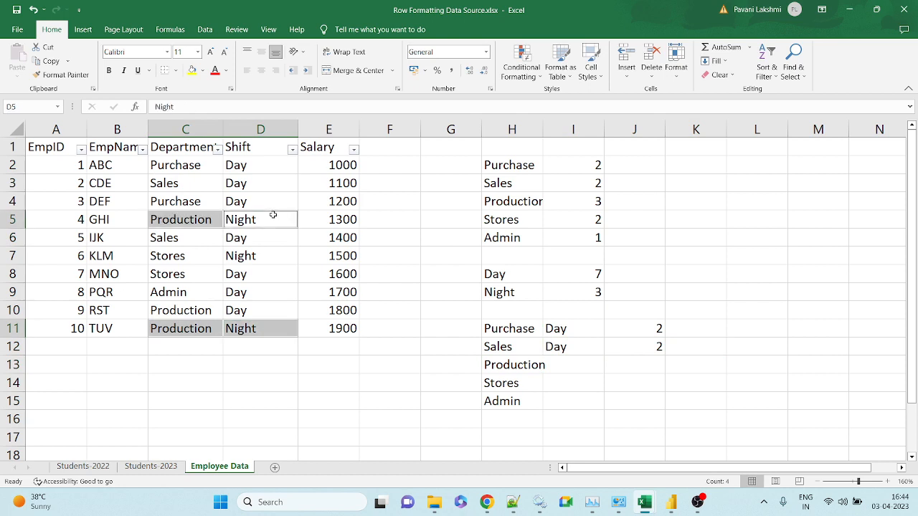
left_click(560, 350)
key("ctrl+c")
left_click(563, 364)
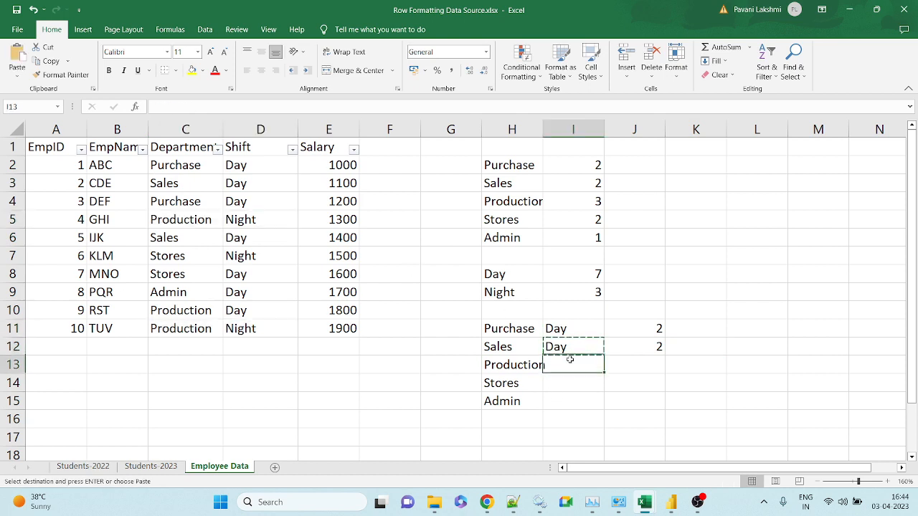
key("ctrl+v")
left_click(646, 362)
type("1")
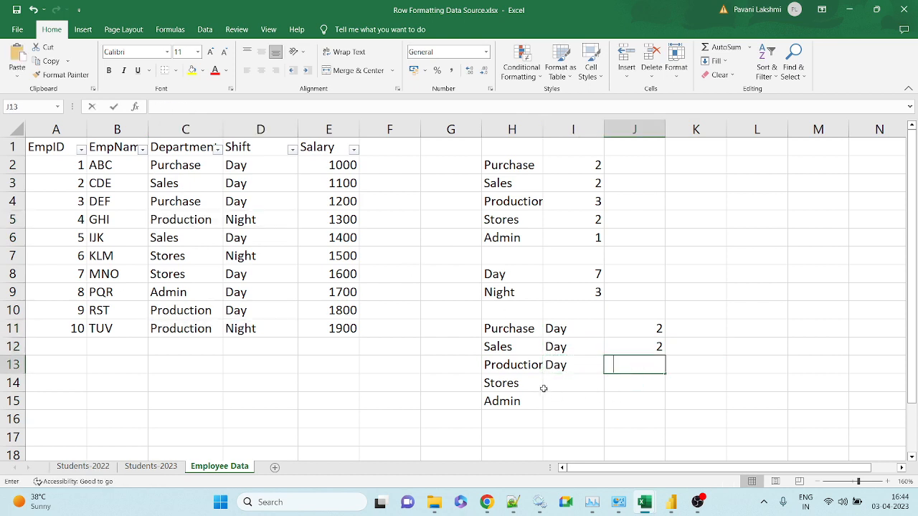
key("Tab")
- Copy H13:I15 one row down to add a second Production row, with Night in I14 and 2 in J14
left_click_drag(506, 367, 552, 388)
key("shift+Down")
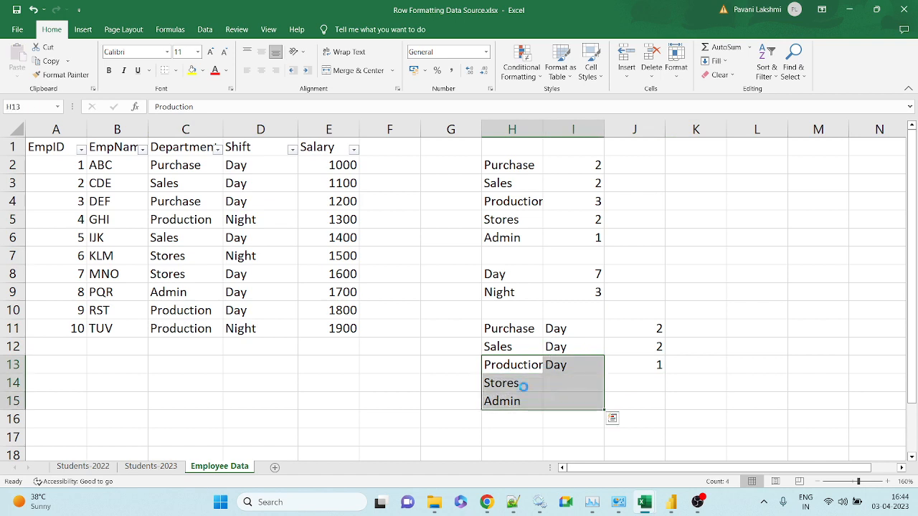
key("ctrl+c")
left_click(521, 386)
key("ctrl+v")
left_click(569, 384)
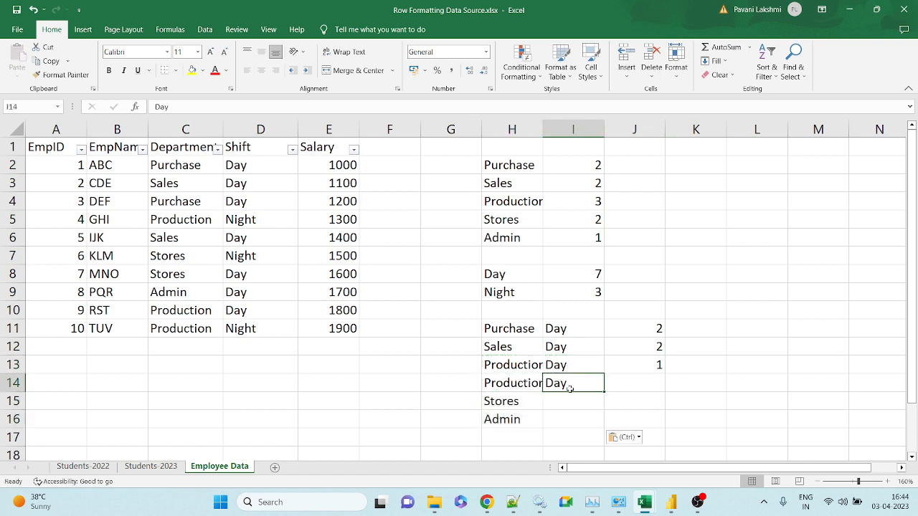
type("Night")
key("Tab")
type("2")
key("Return")
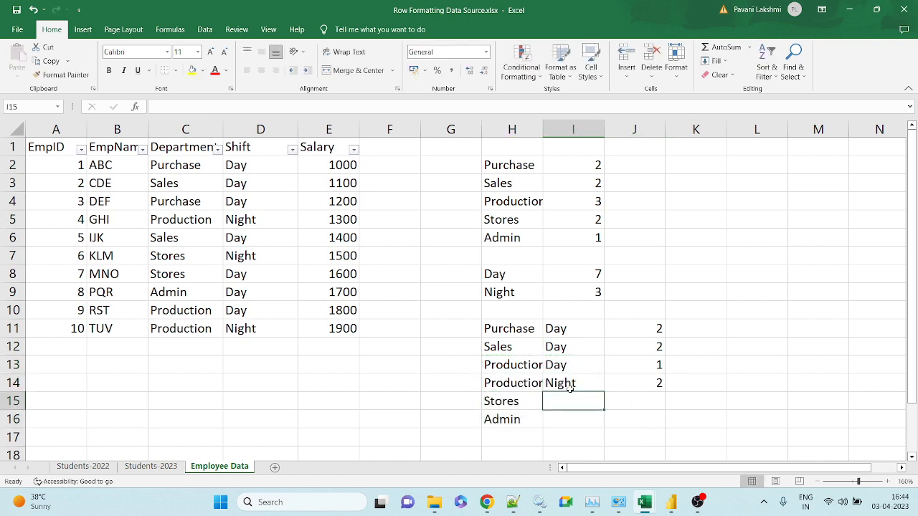
- Check the shifts of the Stores rows and copy Day and Night from I13:I14 into I15:I16
key("Left")
key("Up")
key("Right")
key("Down")
key("Left")
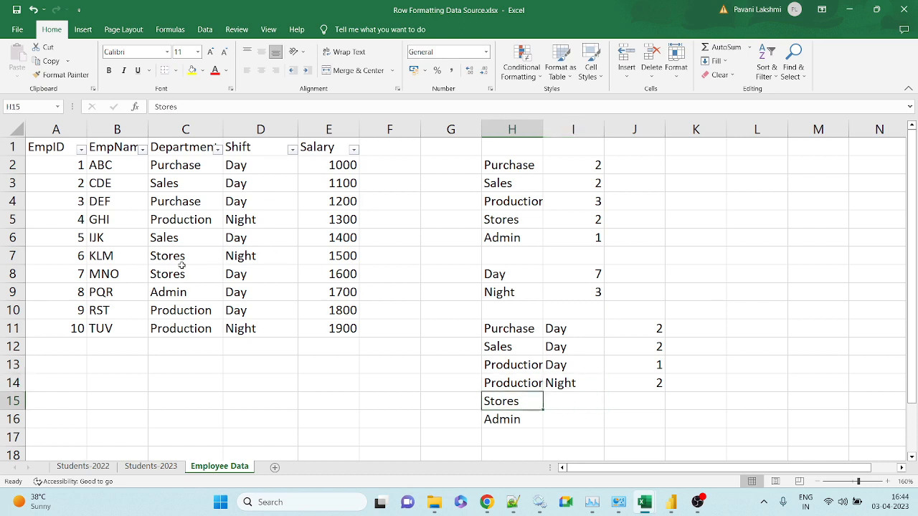
left_click_drag(180, 262, 223, 270)
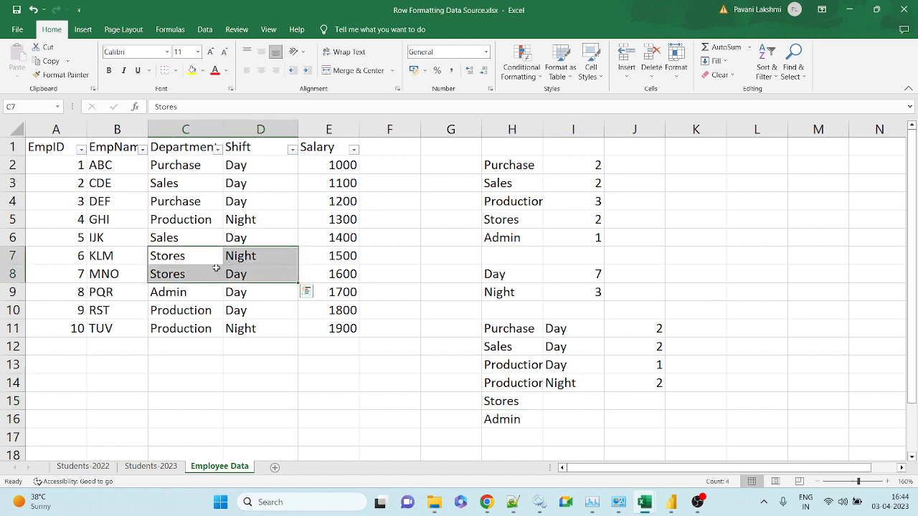
left_click(512, 403)
left_click_drag(566, 372, 565, 383)
key("ctrl+c")
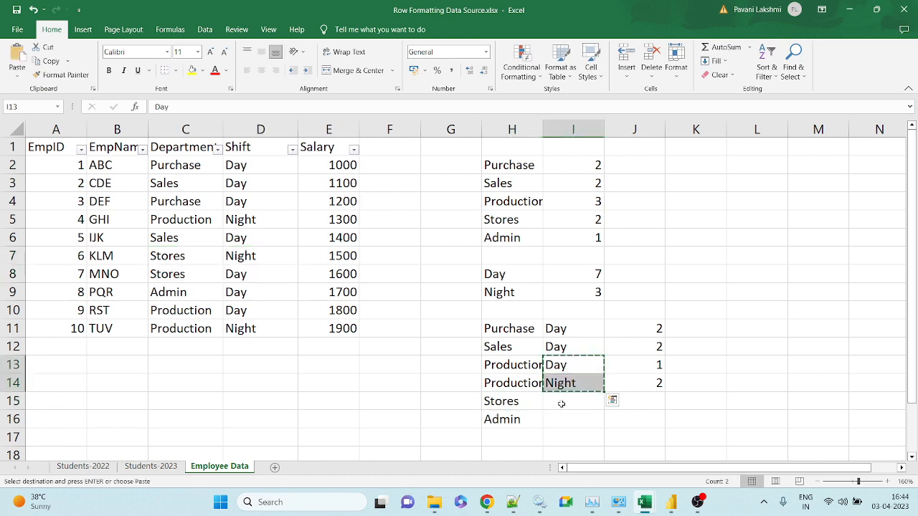
left_click(562, 402)
key("ctrl+v")
- Move Admin down to H17 and copy Stores from H15 into H16
left_click(527, 401)
left_click_drag(522, 426, 515, 439)
left_click(504, 403)
key("ctrl+c")
left_click(512, 420)
key("ctrl+v")
left_click(566, 419)
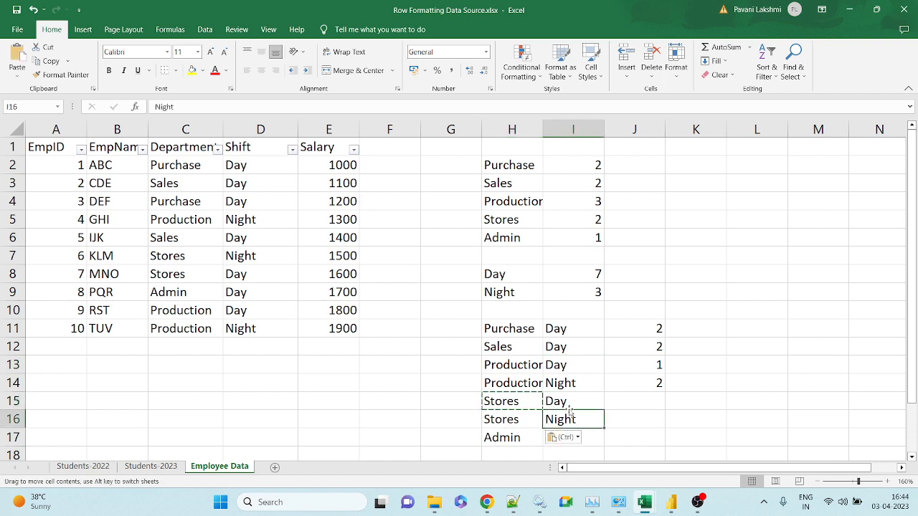
- Enter a count of 1 for both Stores Day and Stores Night in J15 and J16
left_click(642, 402)
type("1")
key("Return")
type("1")
left_click(592, 438)
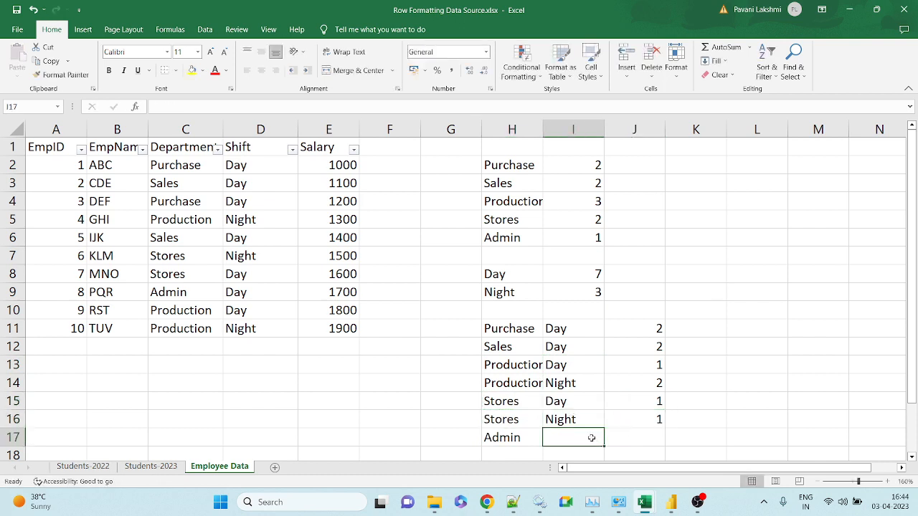
- Check the shift of the Admin row, copy Day into I17 and enter the count of 1 in J17
left_click(195, 291)
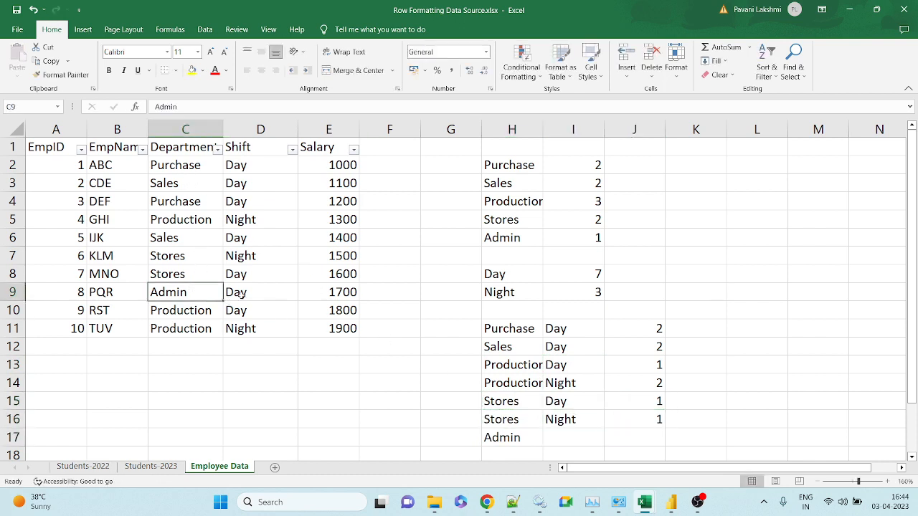
key("Right")
left_click(558, 414)
key("ctrl+c")
left_click(558, 403)
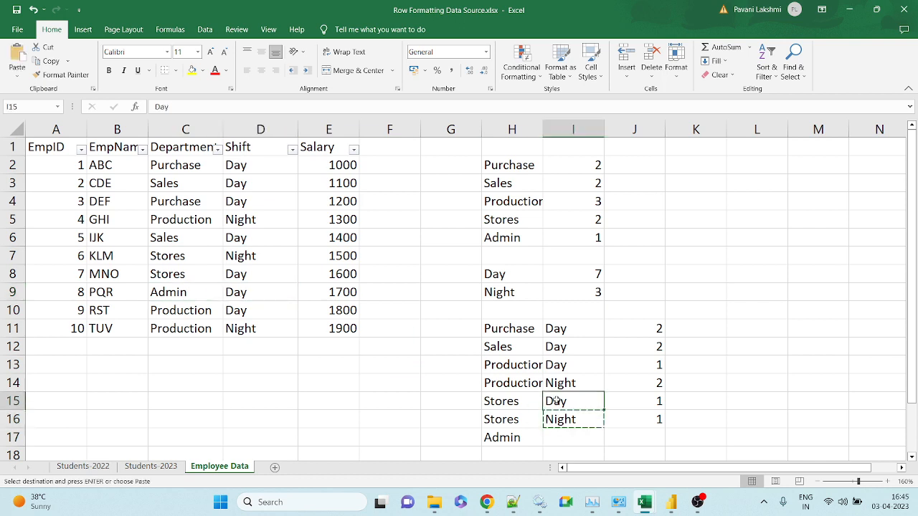
key("ctrl+c")
left_click(562, 437)
key("ctrl+v")
left_click(641, 440)
left_click(660, 432)
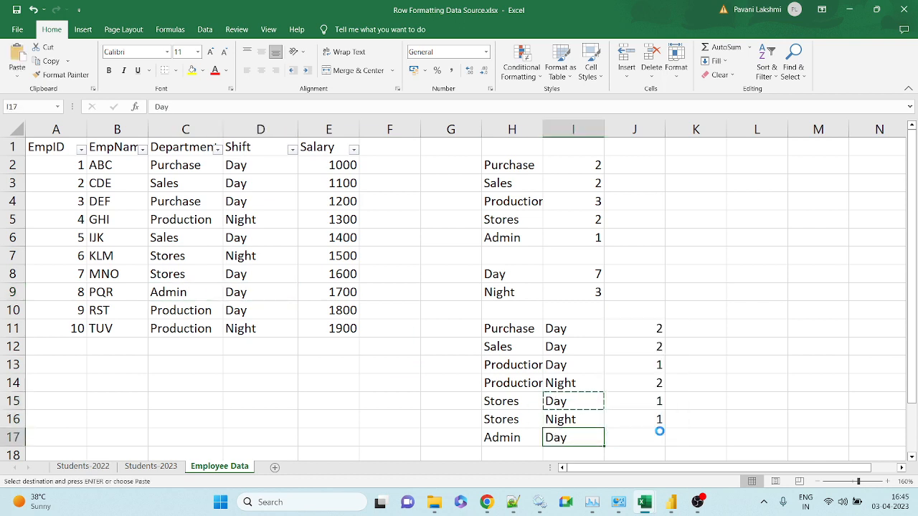
left_click(643, 436)
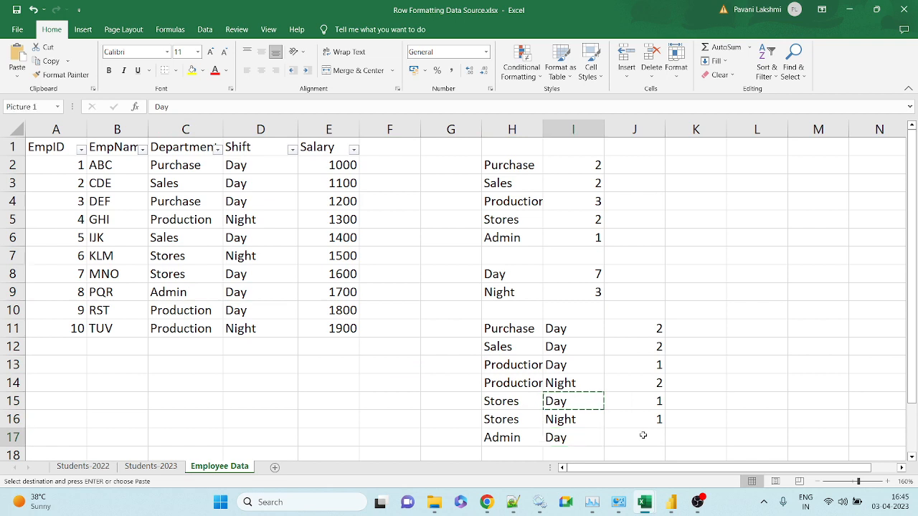
type("1")
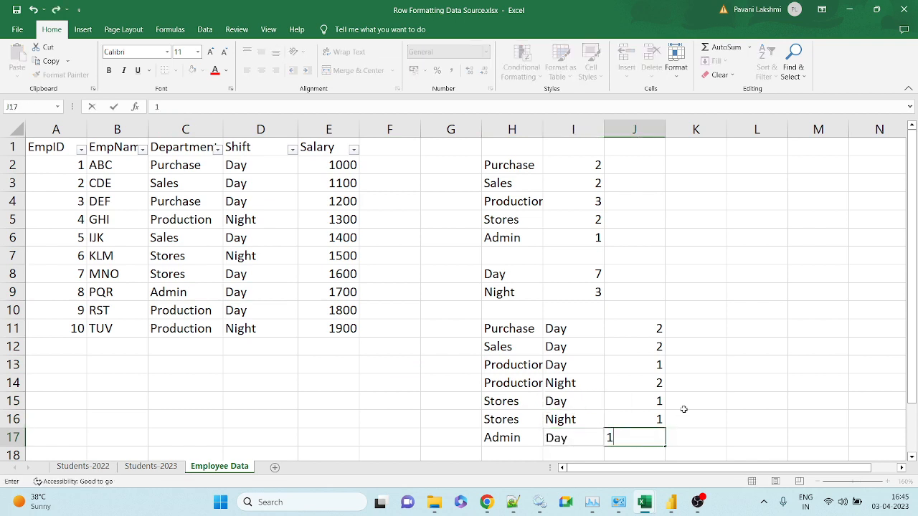
left_click(670, 416)
- Check the sum of the counts in J11:J17 against the employee table and autofit column H to its contents
left_click_drag(639, 327, 660, 434)
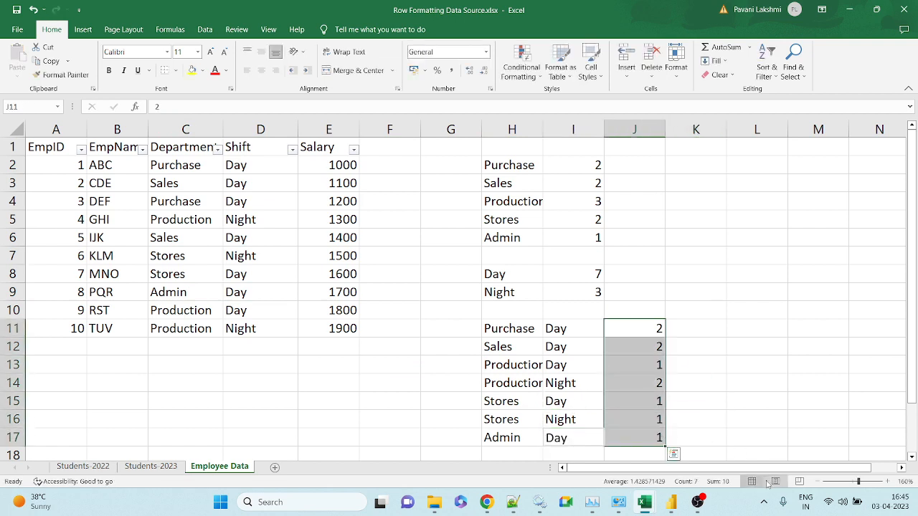
left_click_drag(517, 335, 655, 437)
left_click_drag(62, 146, 329, 325)
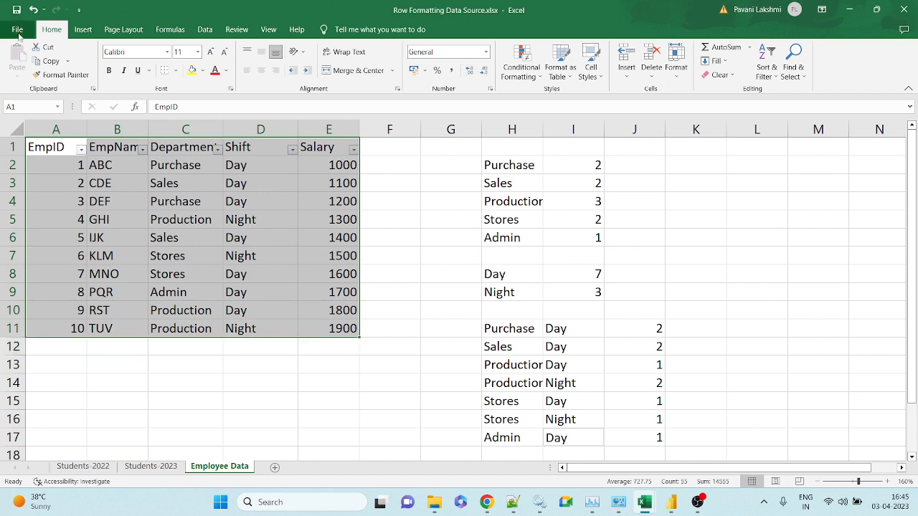
double_click(543, 129)
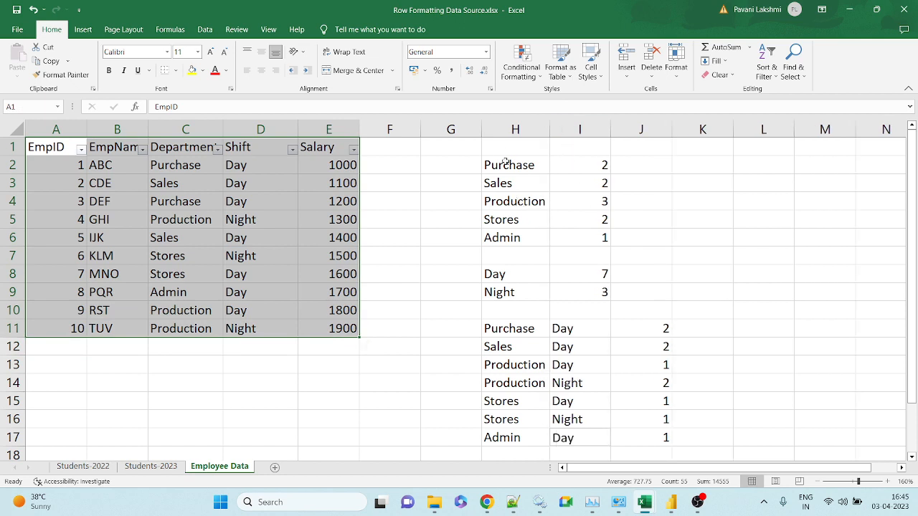
- Review the department, shift and department-shift counts in H2:J17 against the employee table in A1:E11
left_click_drag(506, 162, 589, 239)
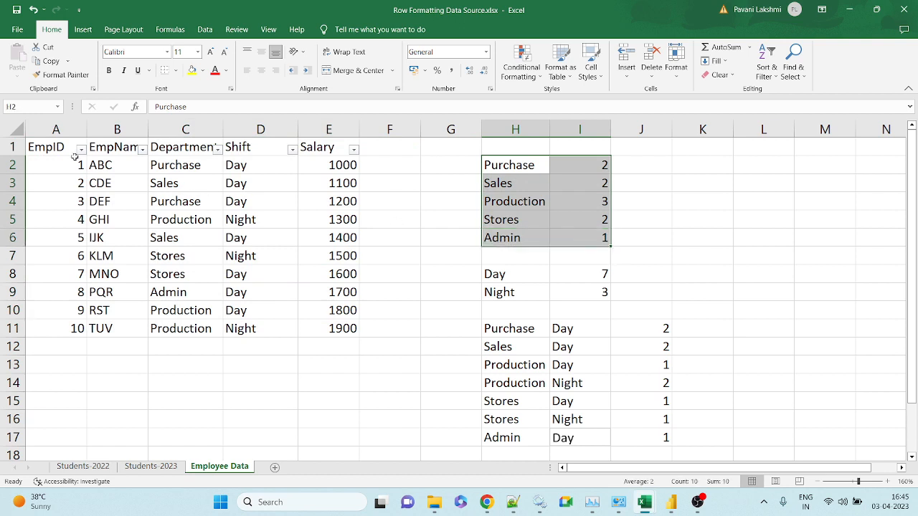
left_click_drag(75, 156, 345, 330)
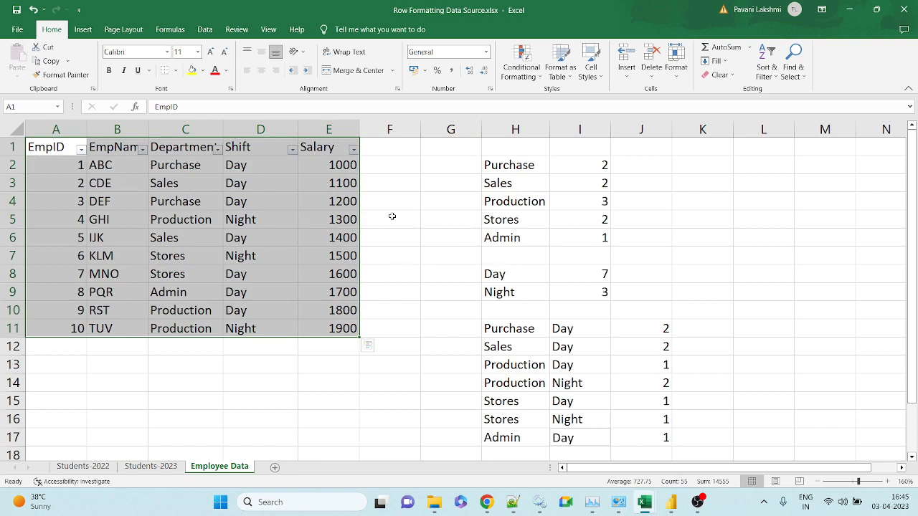
left_click(525, 166)
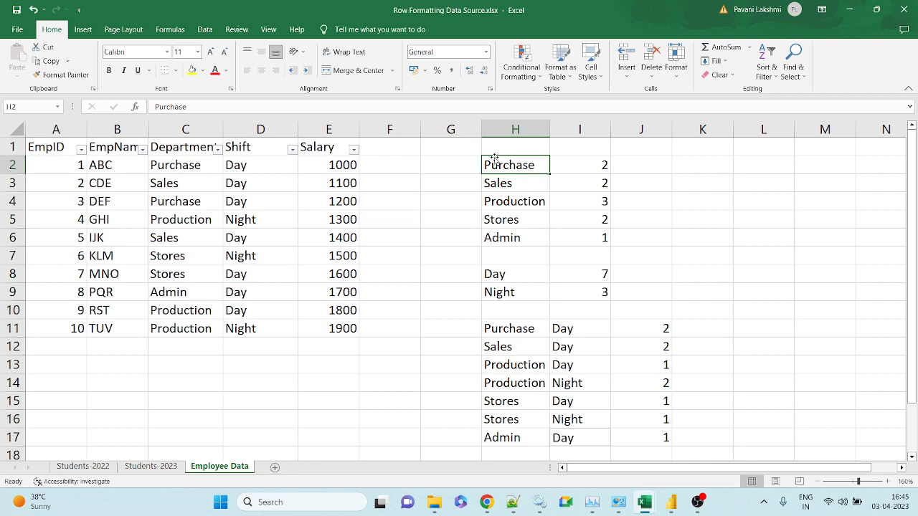
left_click(593, 159)
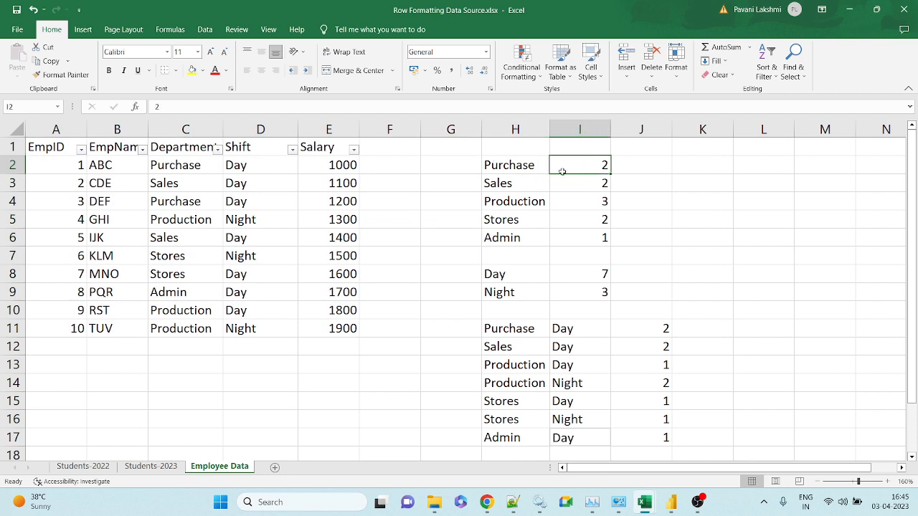
left_click(523, 283)
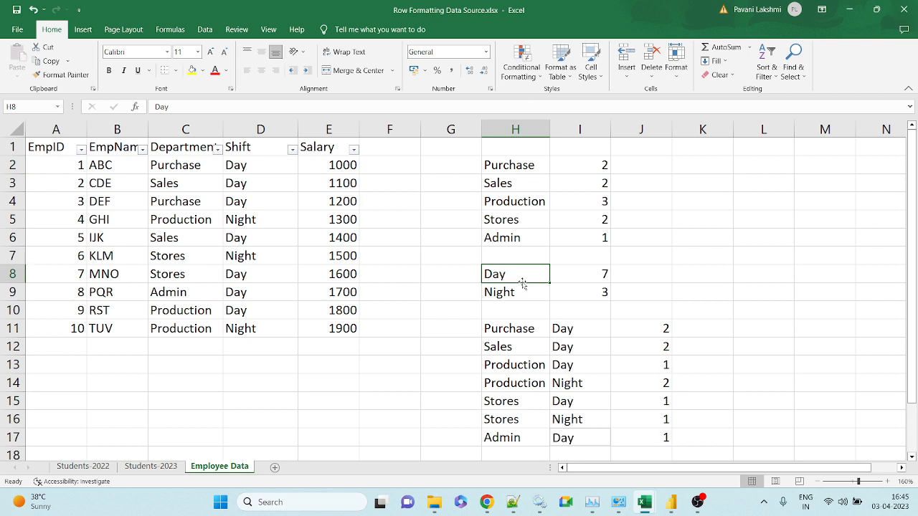
left_click(595, 273)
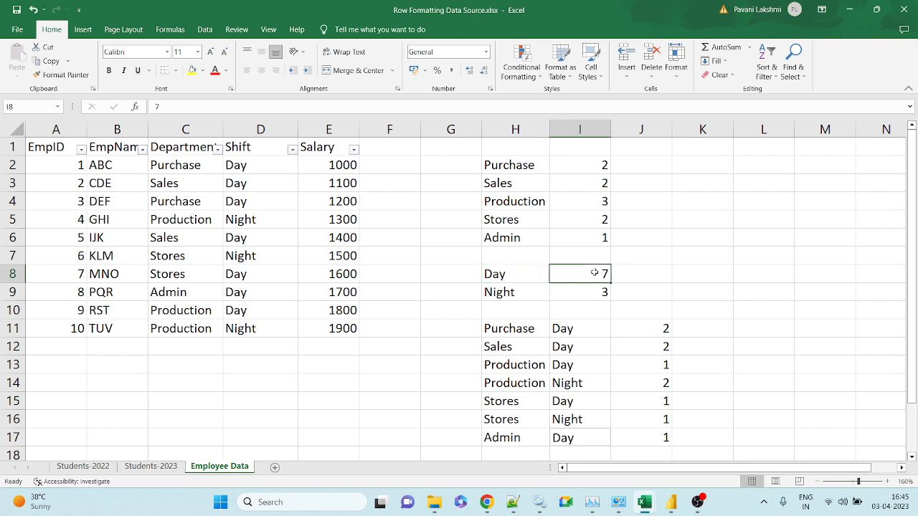
left_click_drag(508, 332, 556, 329)
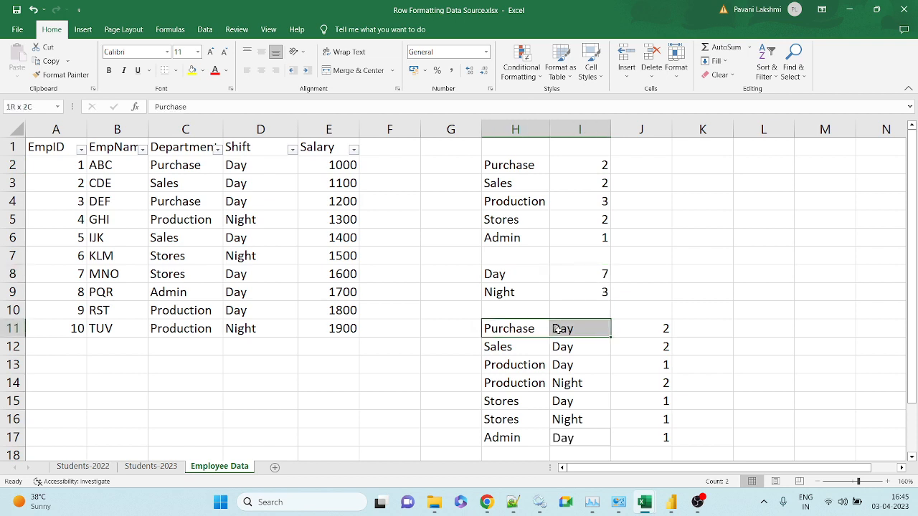
left_click(560, 328)
left_click(644, 323)
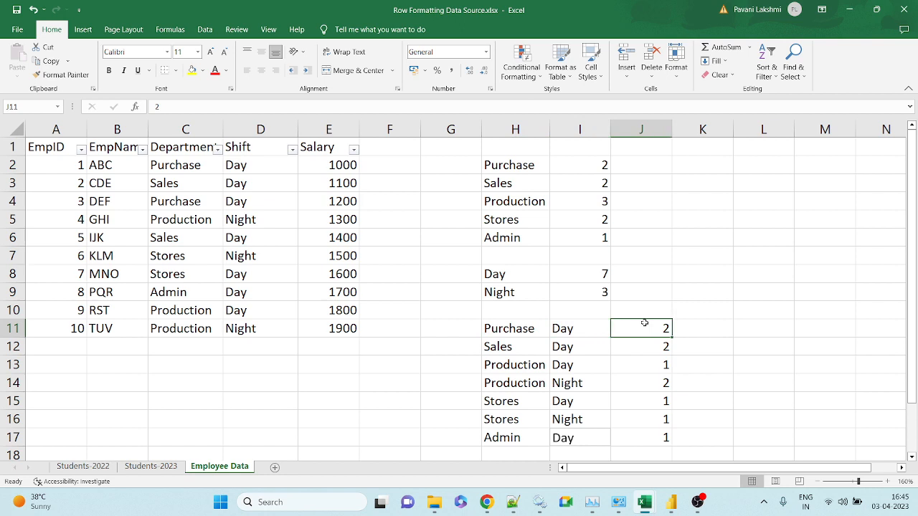
left_click(517, 311)
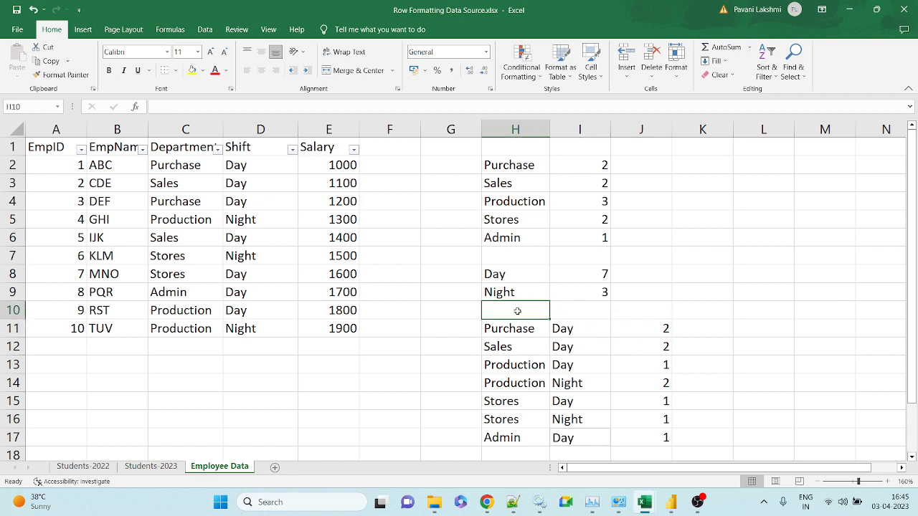
left_click(512, 123)
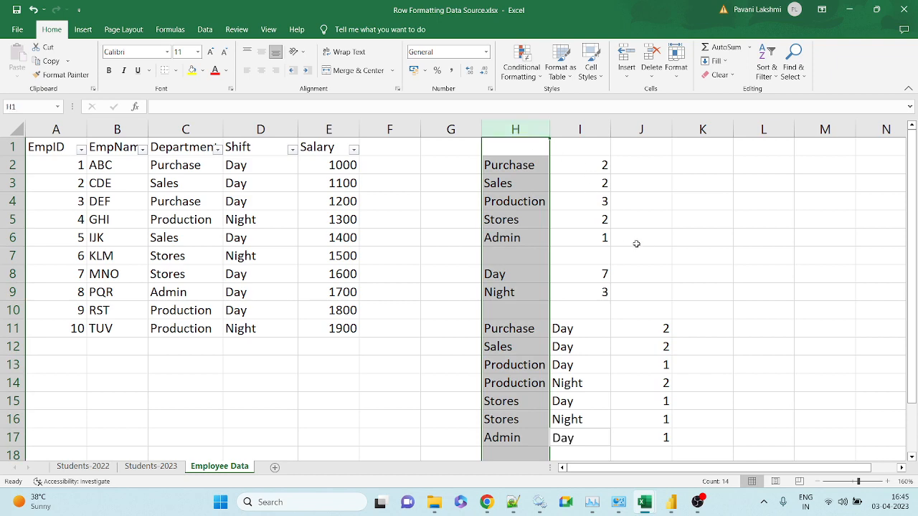
- Switch to Power BI Desktop, where the Employee Data table is loaded
key("alt+Tab")
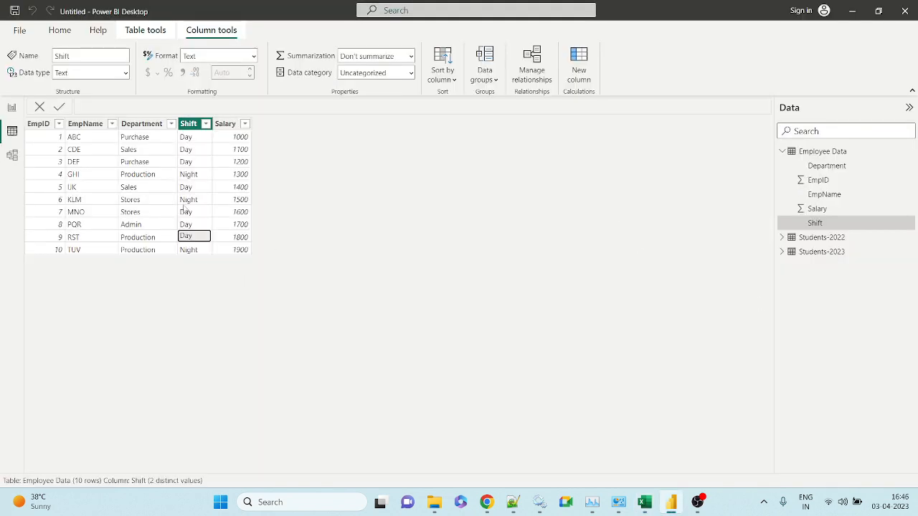
- Open the report view, add an empty table visual, and check the department counts starting at H2 in the Excel sheet
key("alt+Tab")
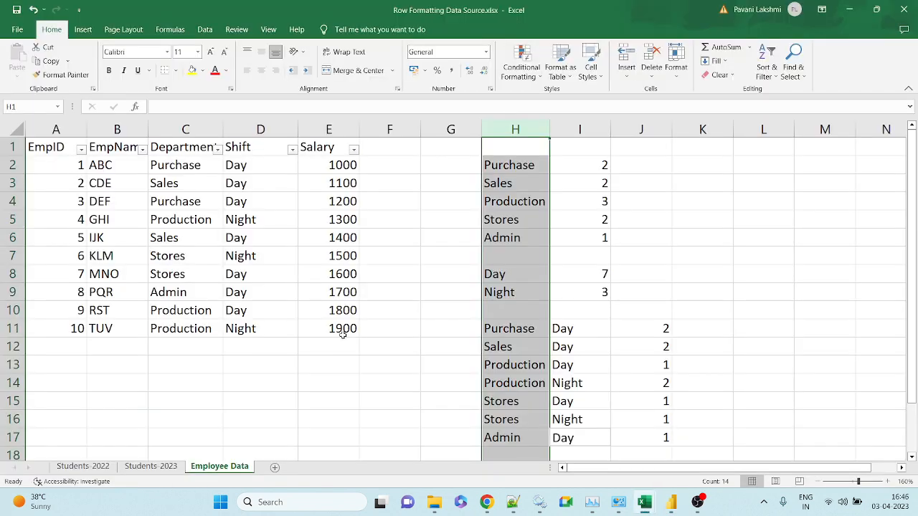
key("alt+Tab")
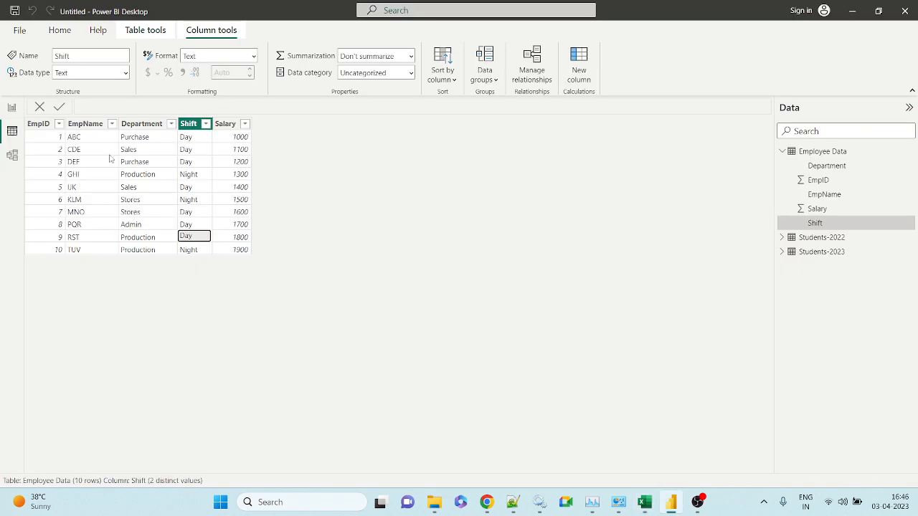
left_click(9, 112)
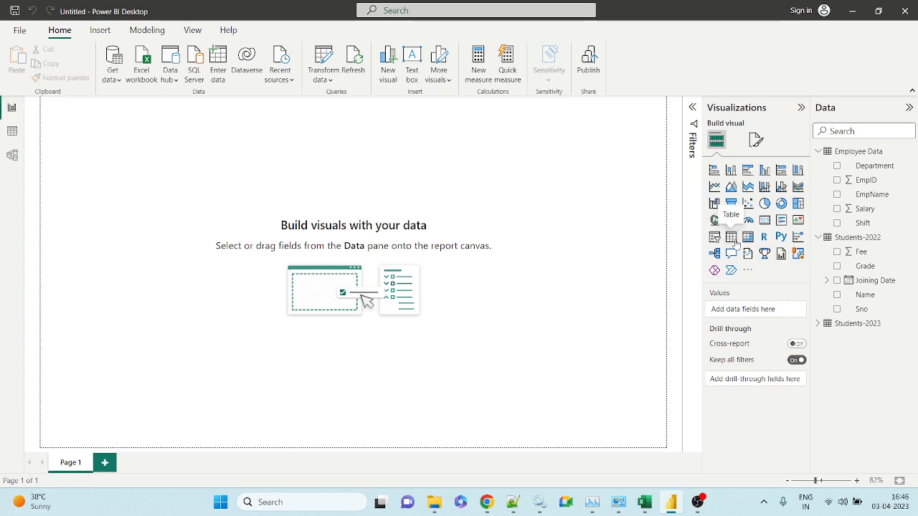
key("alt+Tab")
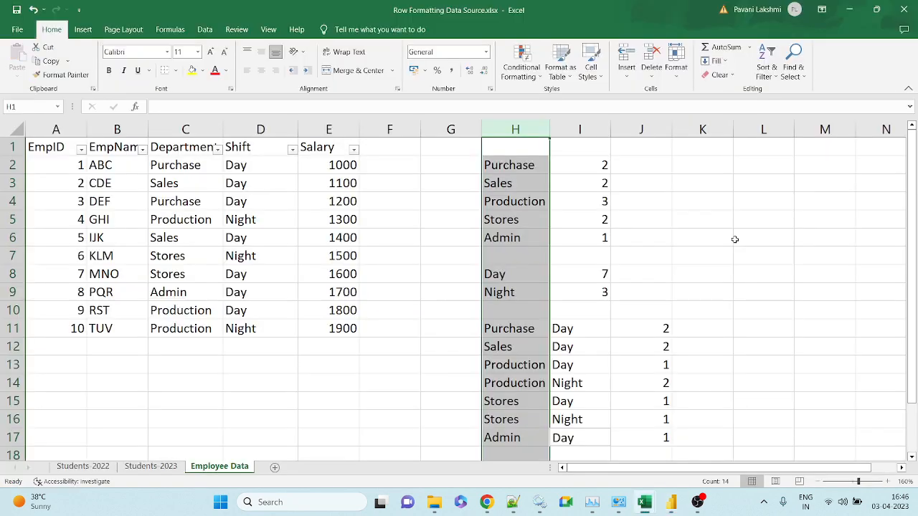
left_click(509, 167)
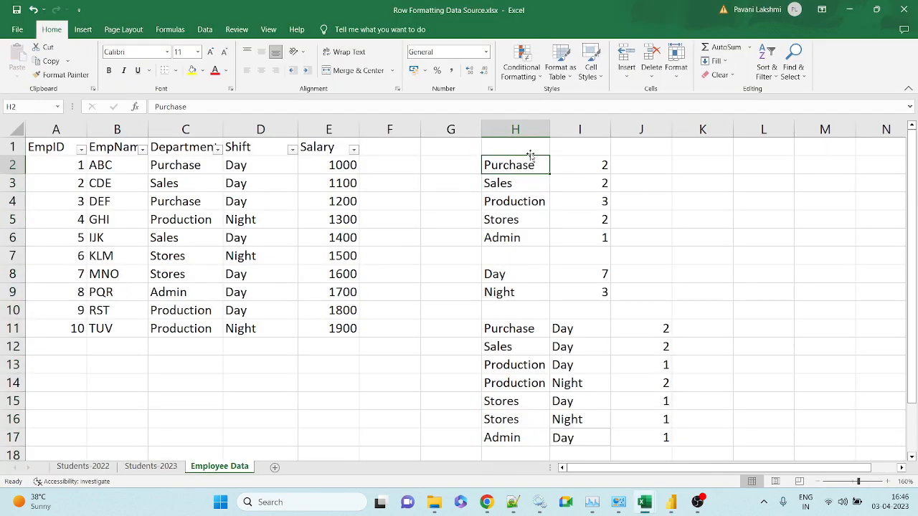
key("alt+Tab")
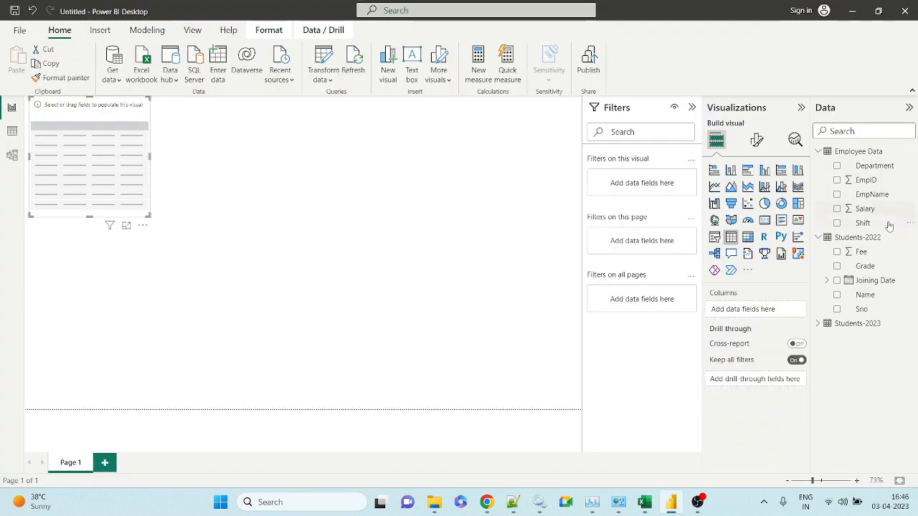
- Fill the table visual with Department and EmpName from Employee Data, and summarize EmpName as Count
left_click_drag(875, 166, 153, 181)
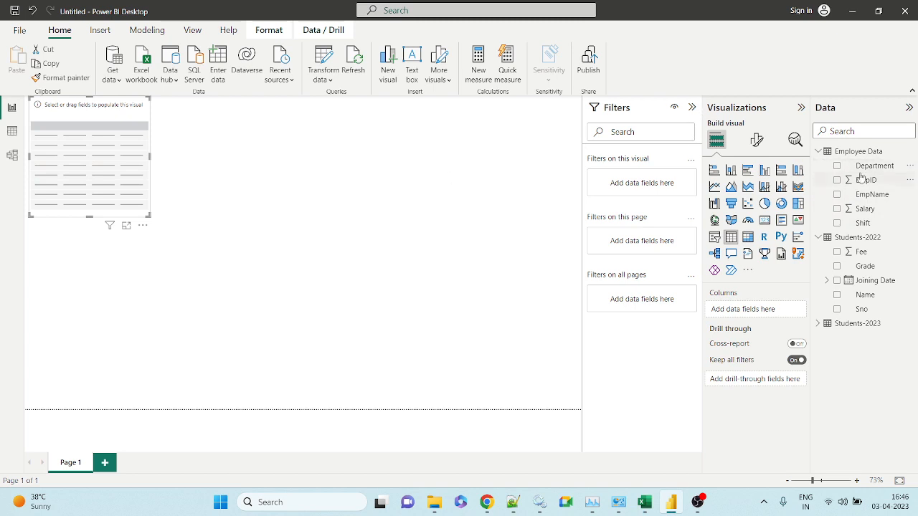
left_click_drag(869, 167, 77, 148)
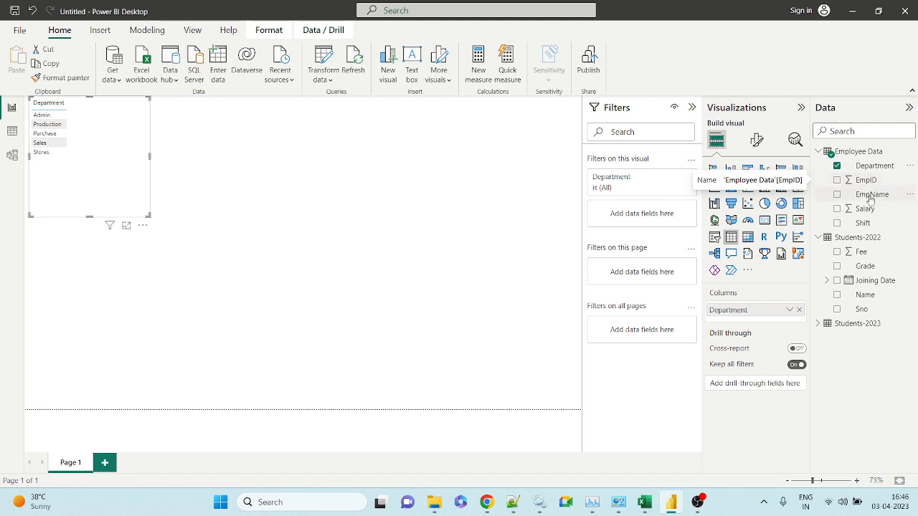
left_click_drag(869, 195, 87, 153)
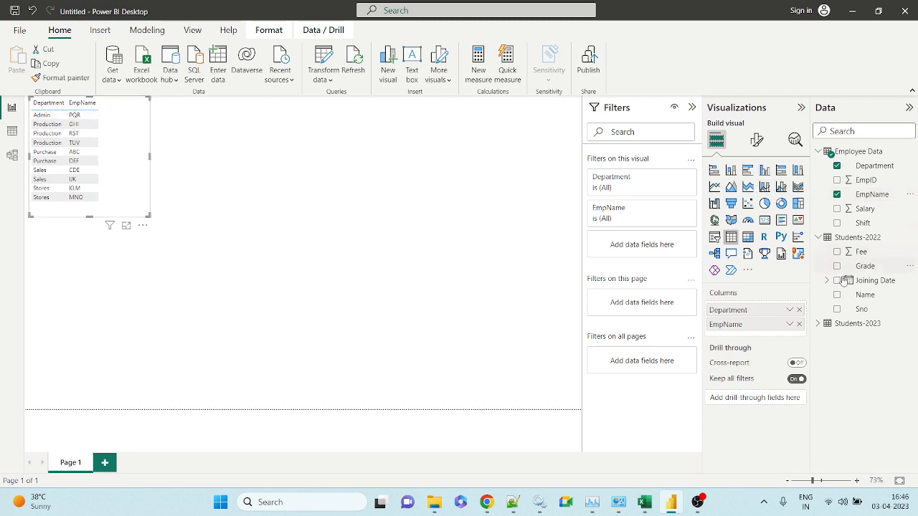
left_click(790, 324)
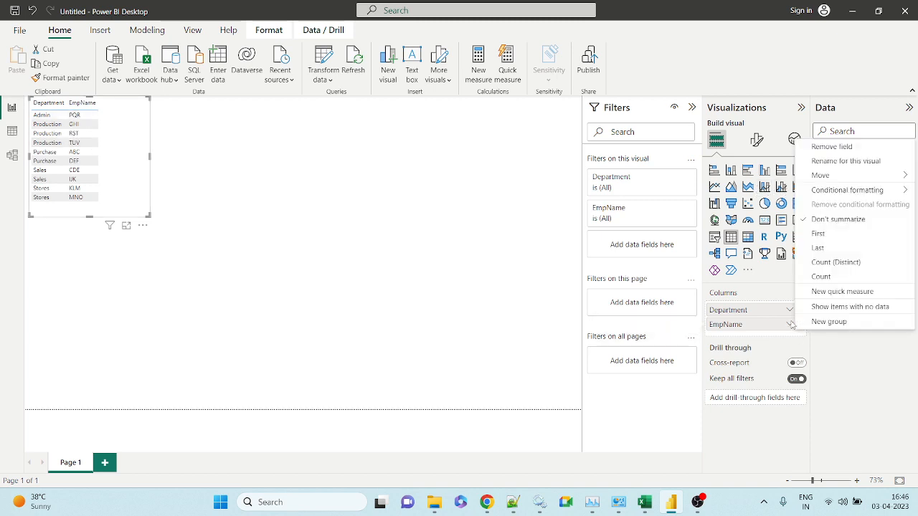
left_click(836, 277)
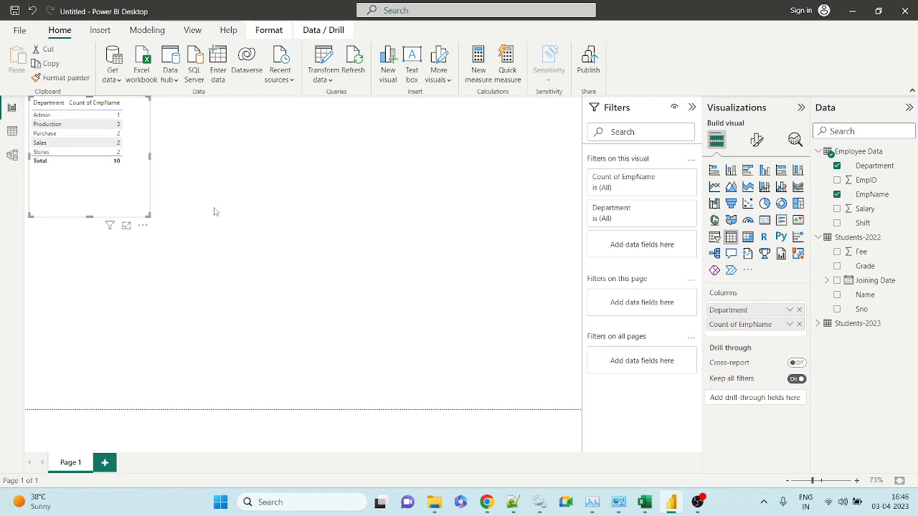
- Review the employee counts per department in focus mode, highlighting the Production row, and return to the report page
left_click(125, 226)
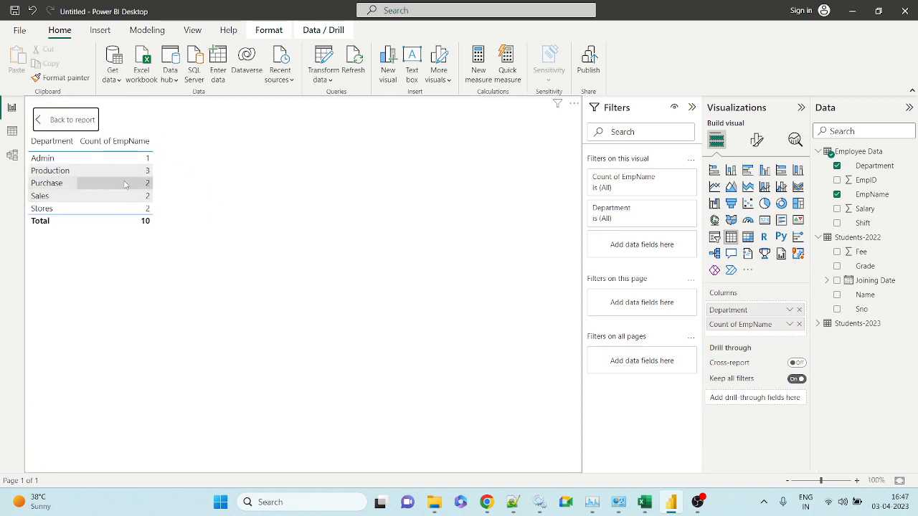
left_click(44, 170)
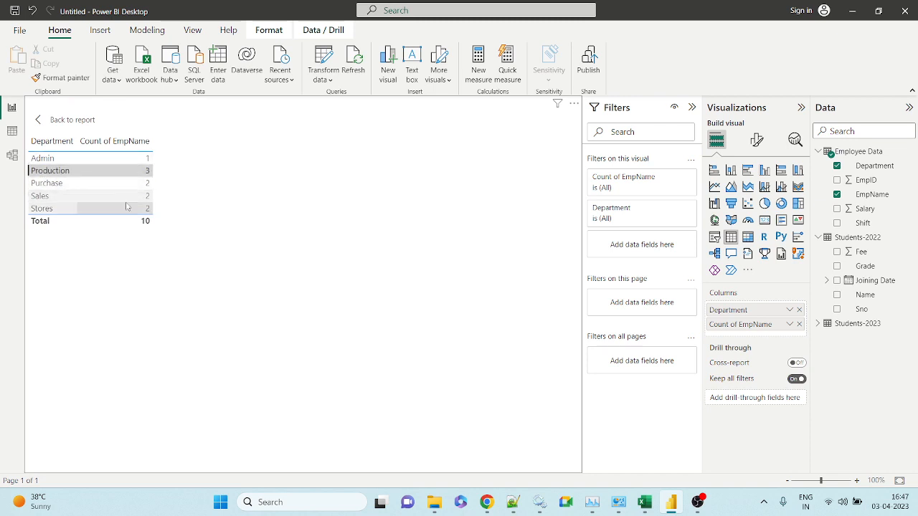
left_click(219, 265)
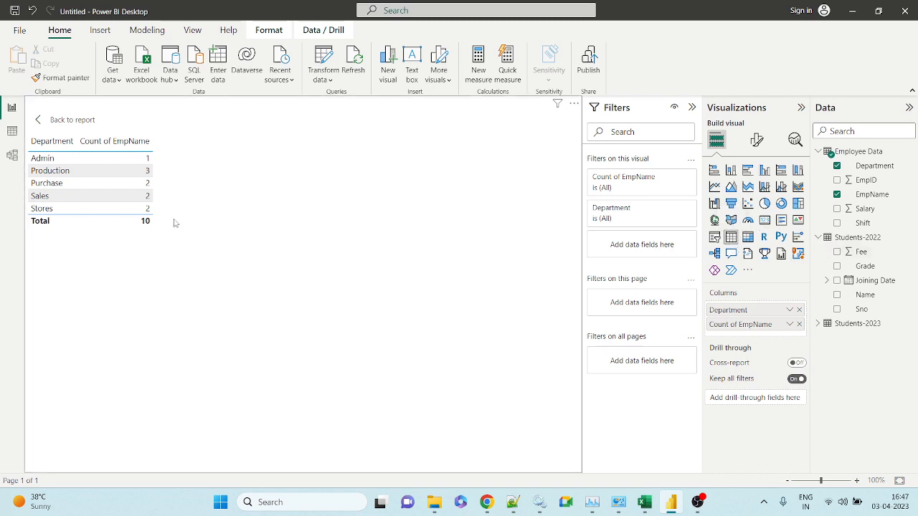
left_click(56, 122)
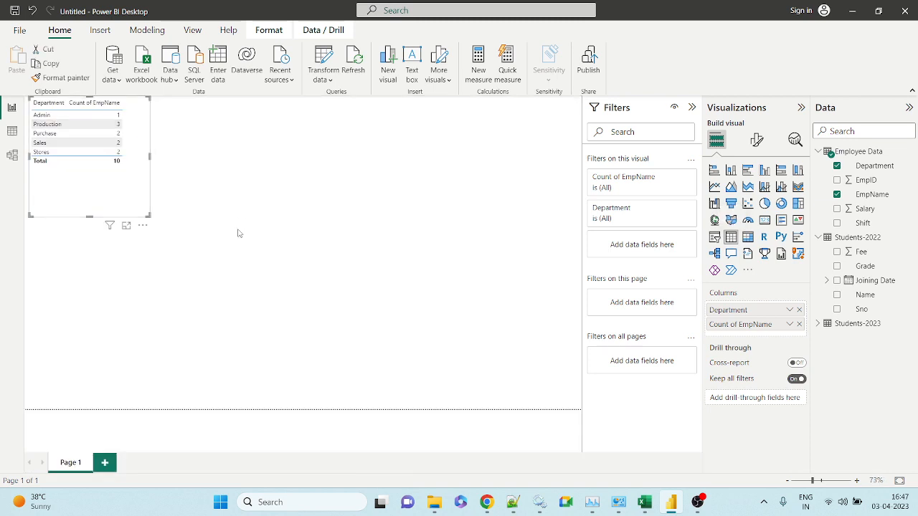
left_click(320, 268)
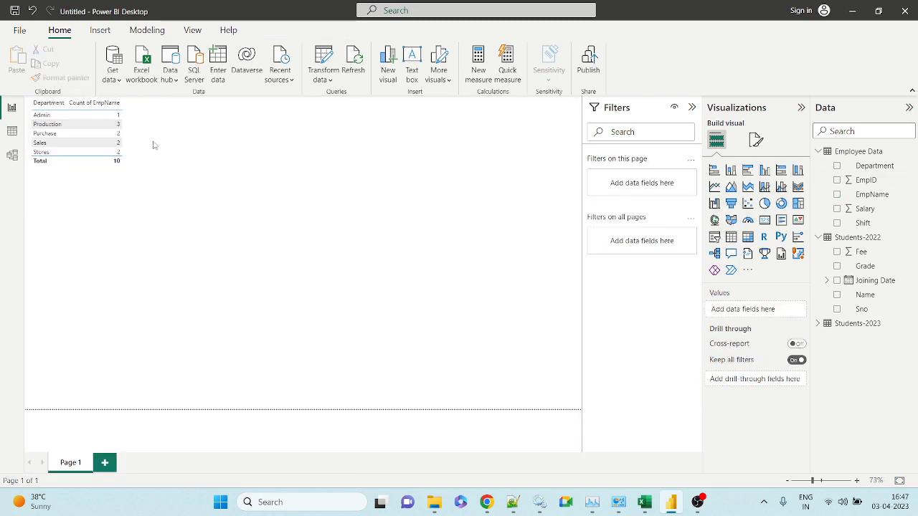
- Add a second table visual below the department counts with Shift and the count of EmpID
left_click(731, 237)
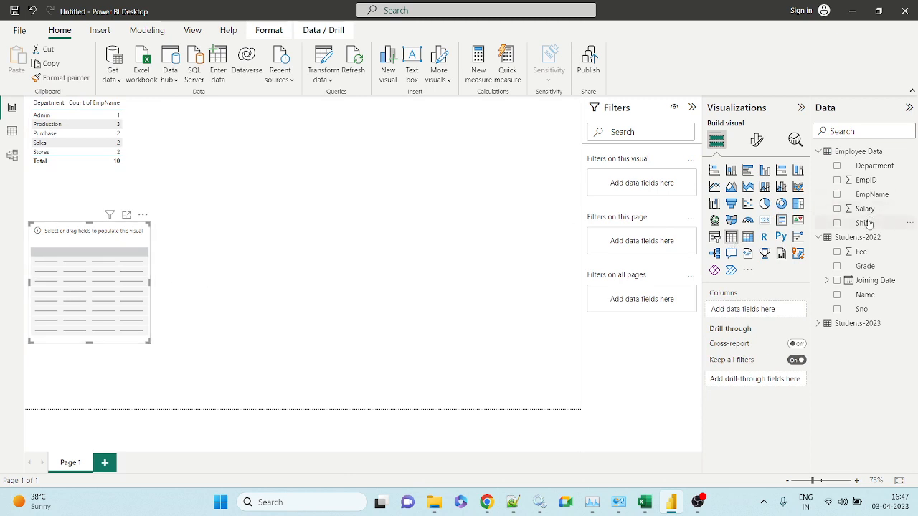
left_click_drag(868, 225, 102, 289)
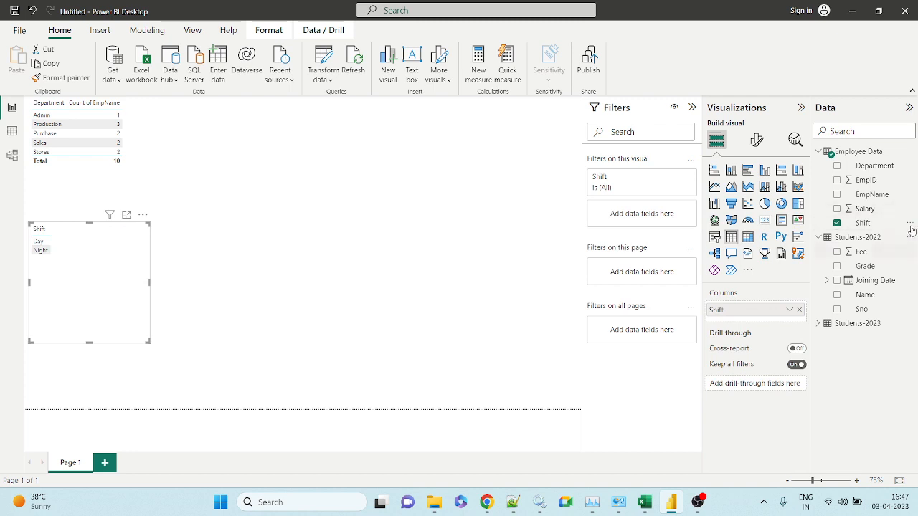
left_click_drag(872, 188, 99, 262)
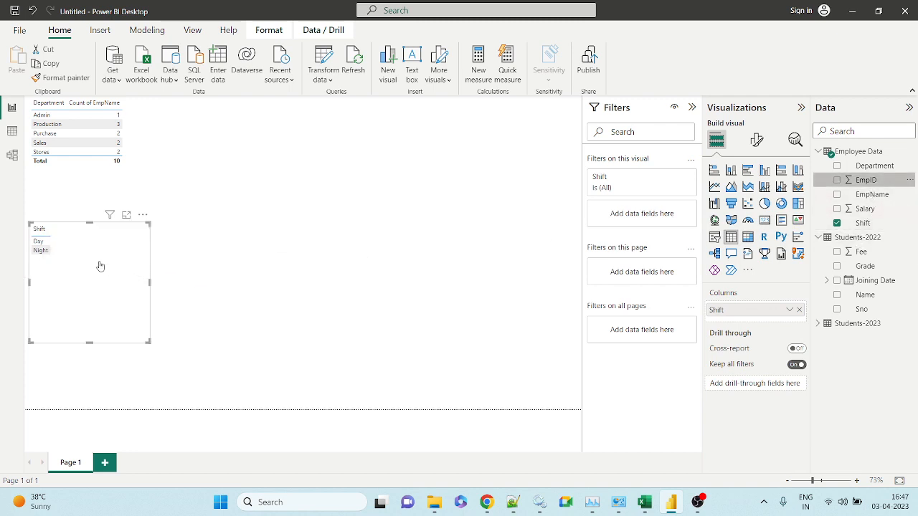
- Review the employee counts per shift in focus mode and return to the report page
left_click(125, 215)
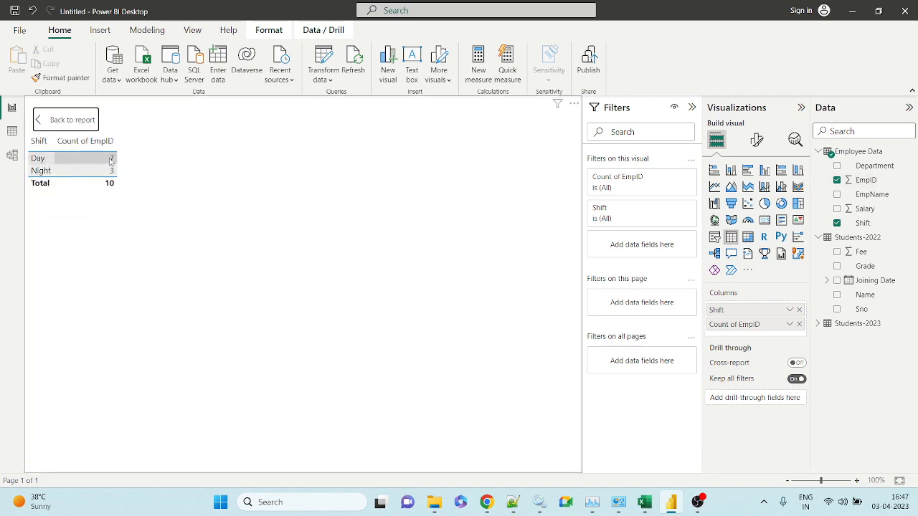
left_click(57, 121)
left_click(300, 272)
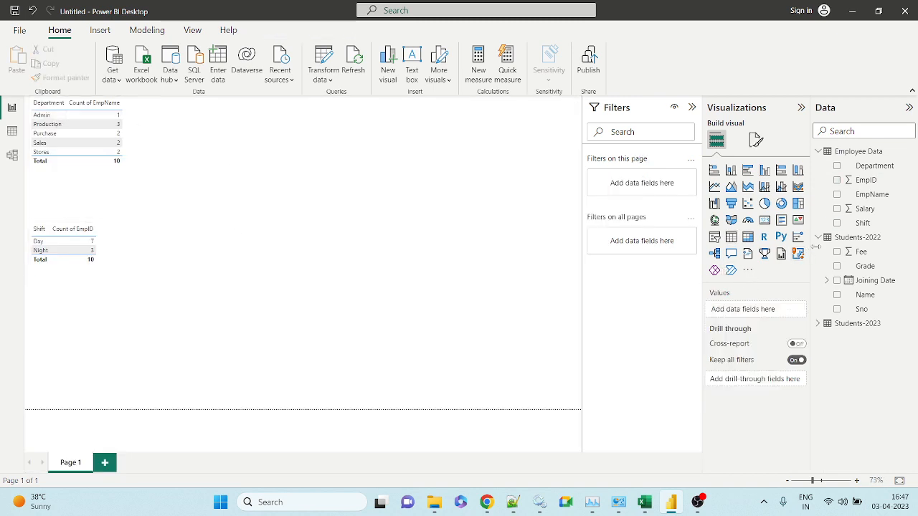
- Add a third table visual, place it beside the department counts, and fill it with Department, Shift and the count of EmpID
left_click(731, 237)
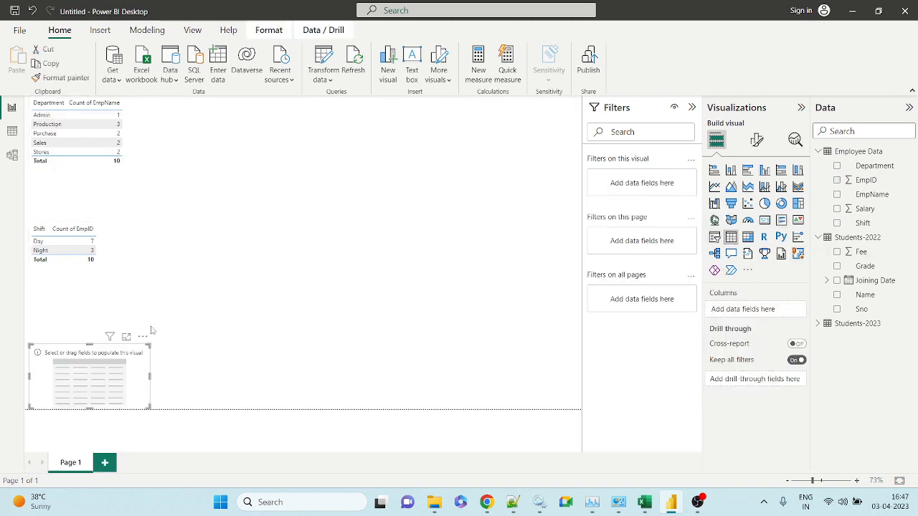
left_click_drag(92, 357, 203, 120)
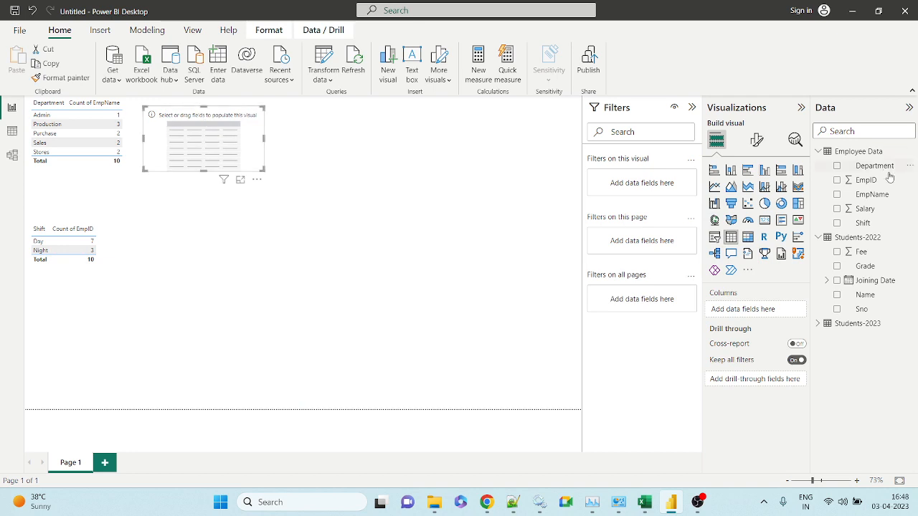
left_click_drag(872, 167, 195, 150)
left_click_drag(863, 223, 219, 146)
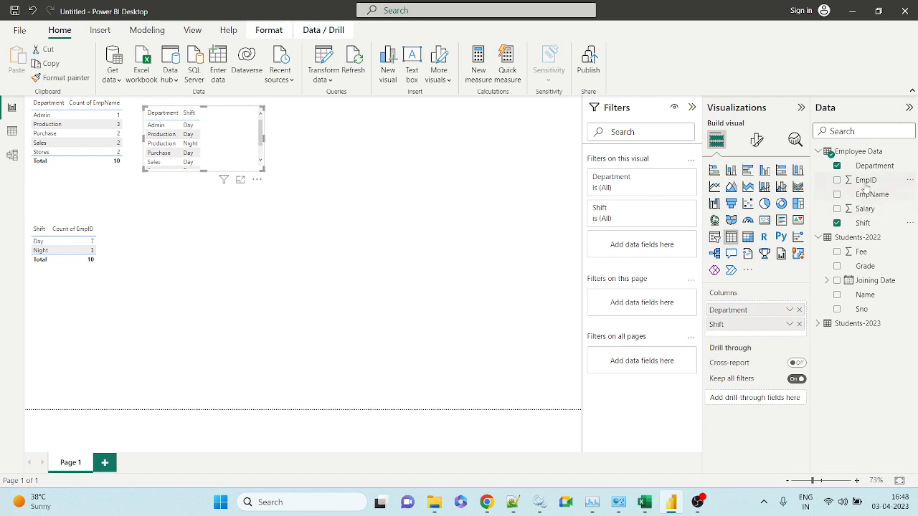
left_click_drag(866, 180, 238, 148)
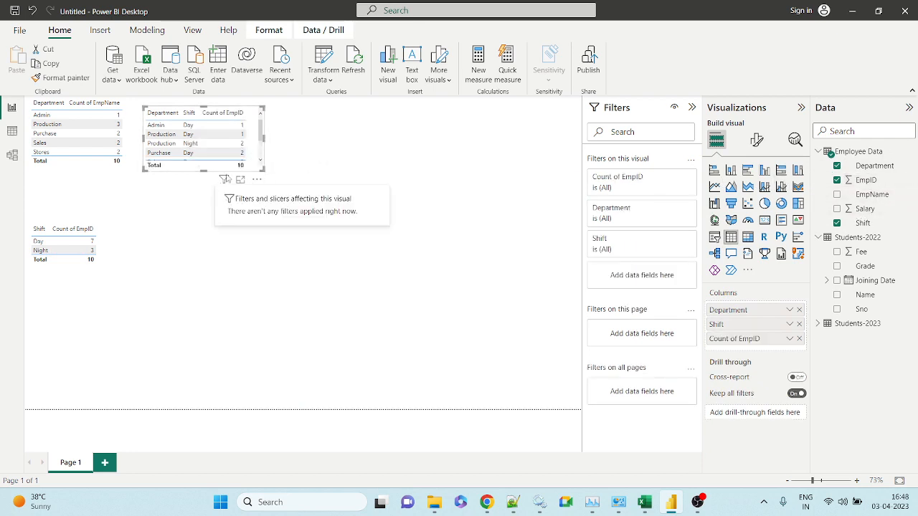
- Review the department-shift counts in focus mode and move the shift count table beside them on the report page
left_click(239, 180)
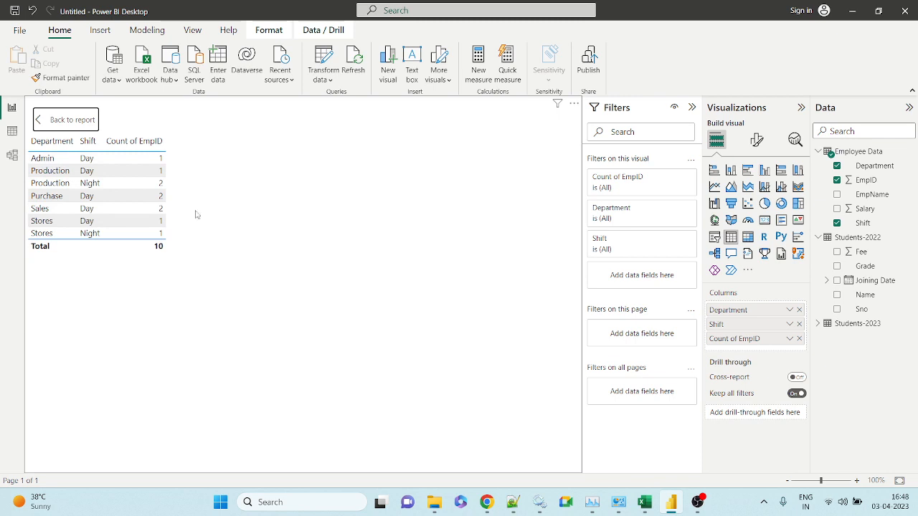
left_click(58, 120)
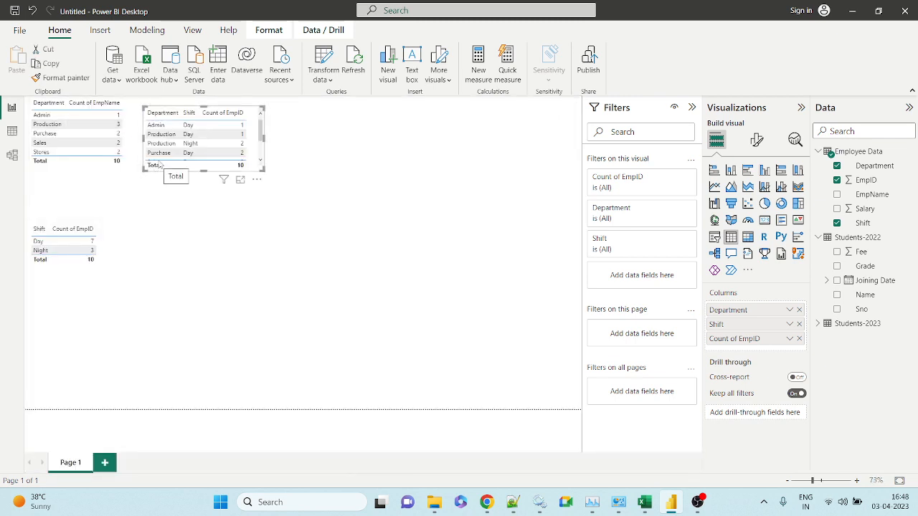
left_click_drag(61, 238, 309, 126)
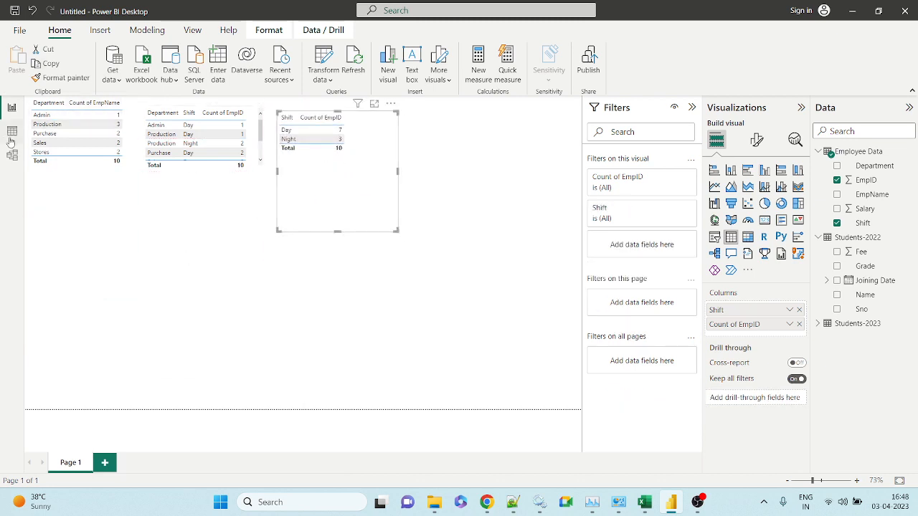
- Compare the three count tables on the report page with the source rows of Employee Data in the table view
left_click(11, 133)
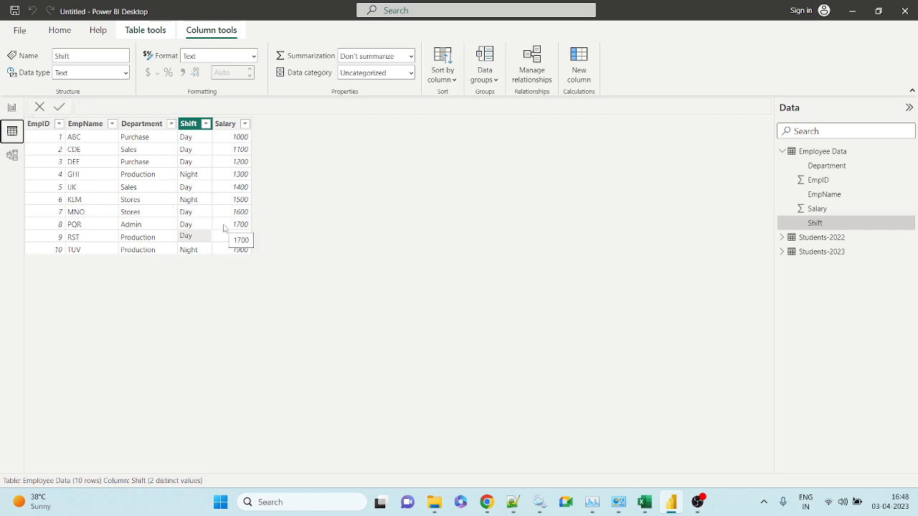
left_click(11, 108)
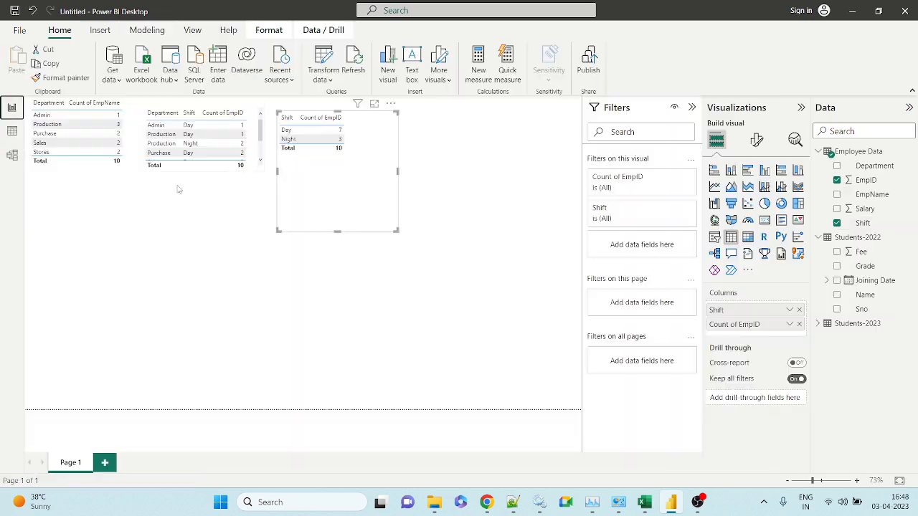
left_click(11, 131)
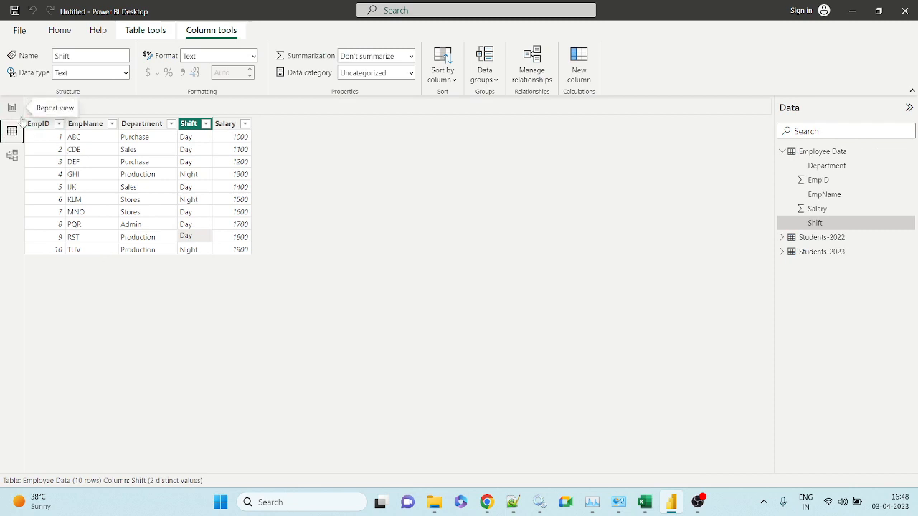
left_click(11, 108)
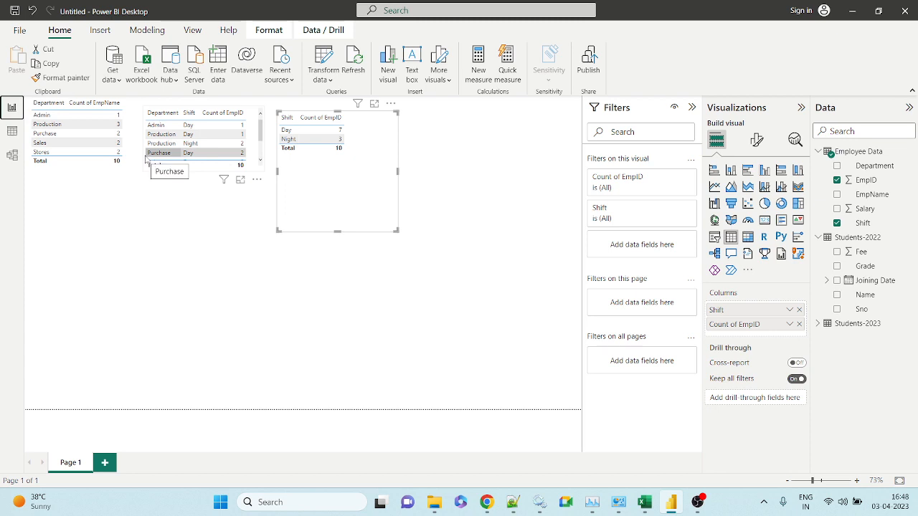
left_click(186, 287)
- Switch to the Excel workbook and compare the employee table in A1:E11 with the department counts in H2:I6
key("alt+Tab")
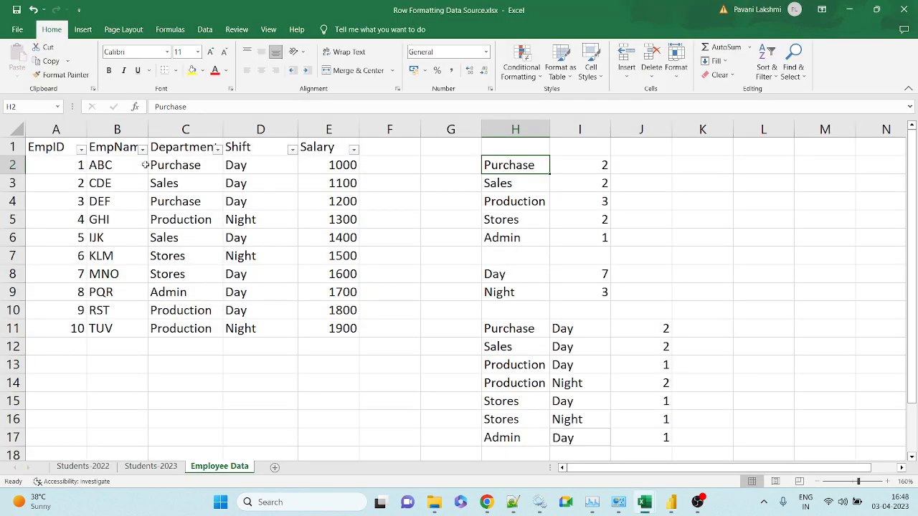
left_click_drag(58, 147, 340, 329)
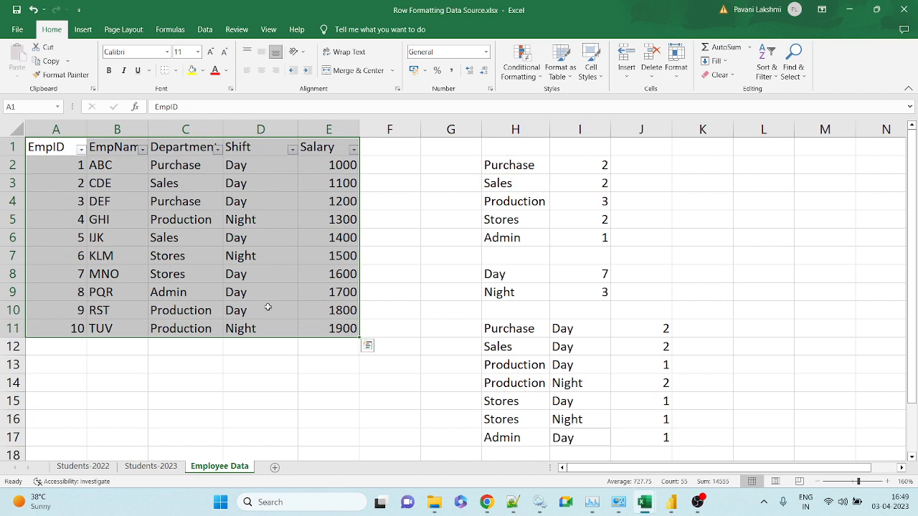
left_click_drag(490, 169, 599, 242)
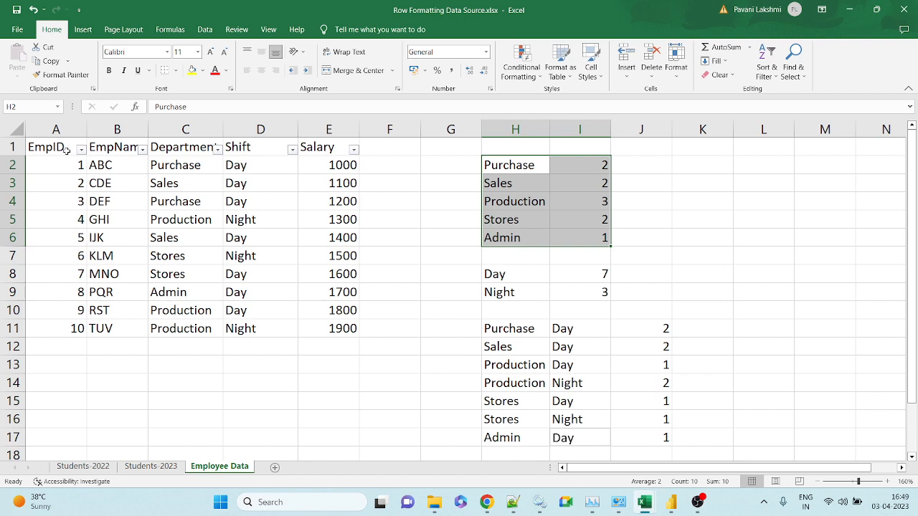
- Select the employee table in A1:E11, switch to Power BI Desktop and delete all three count tables from the report page
left_click_drag(67, 151, 330, 329)
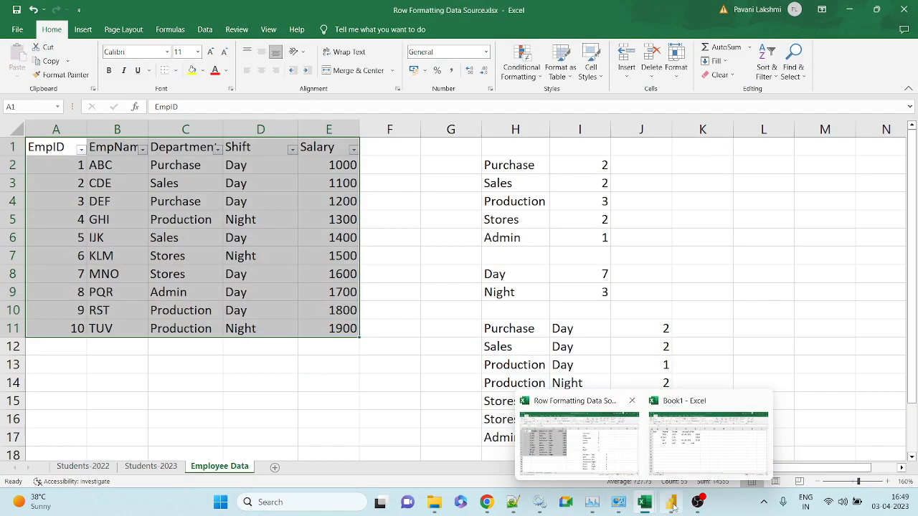
left_click(672, 504)
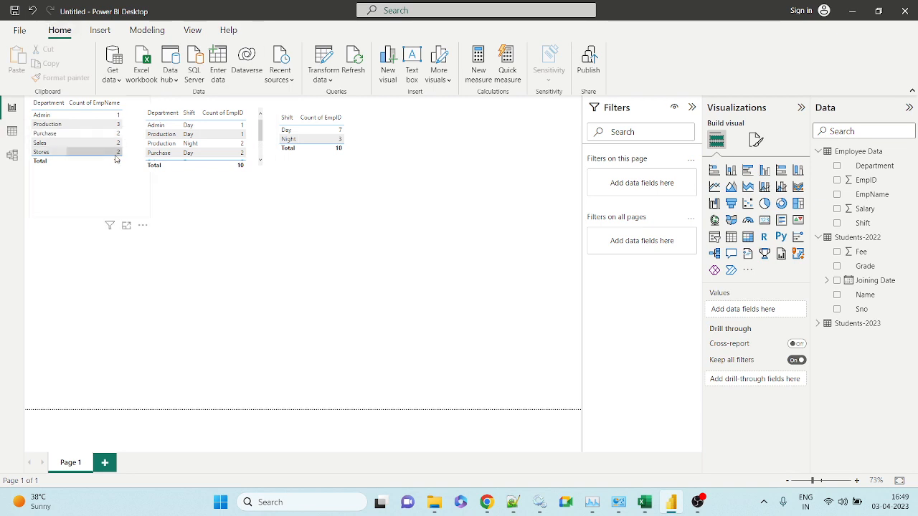
left_click(131, 211)
key("Delete")
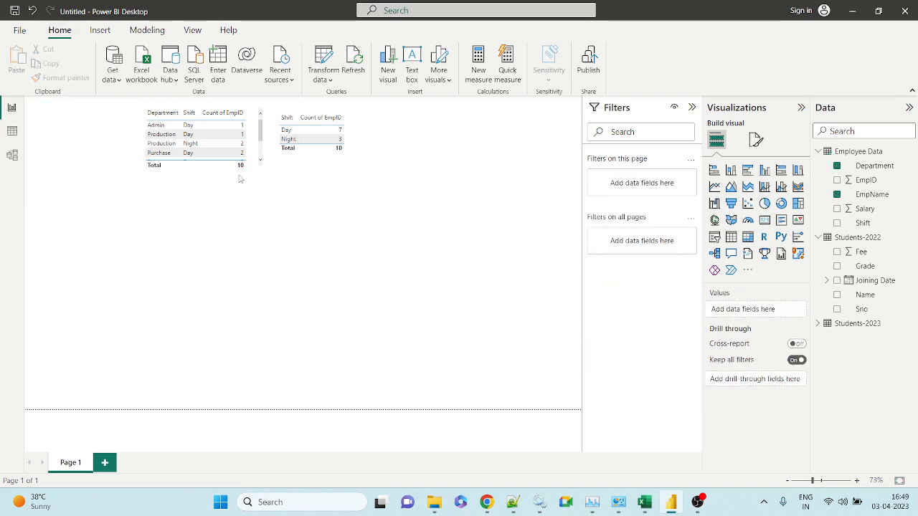
left_click(255, 166)
key("Delete")
left_click(313, 163)
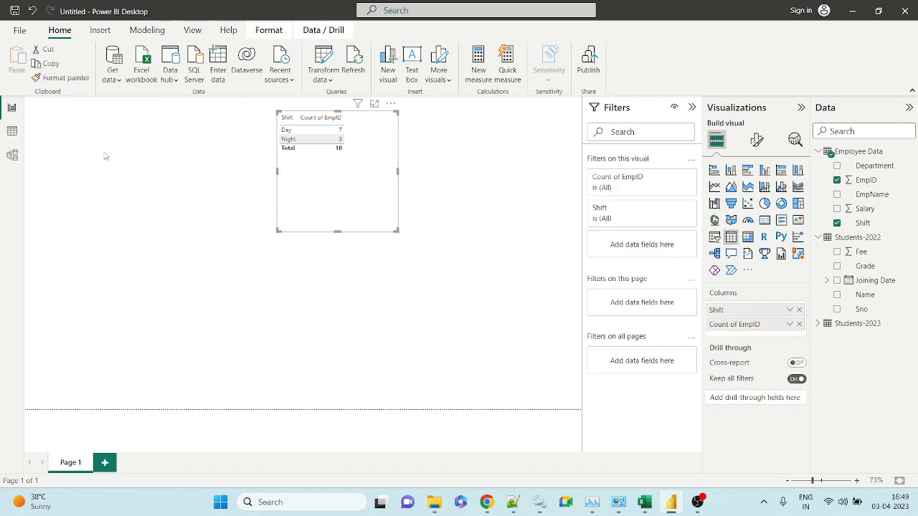
key("Delete")
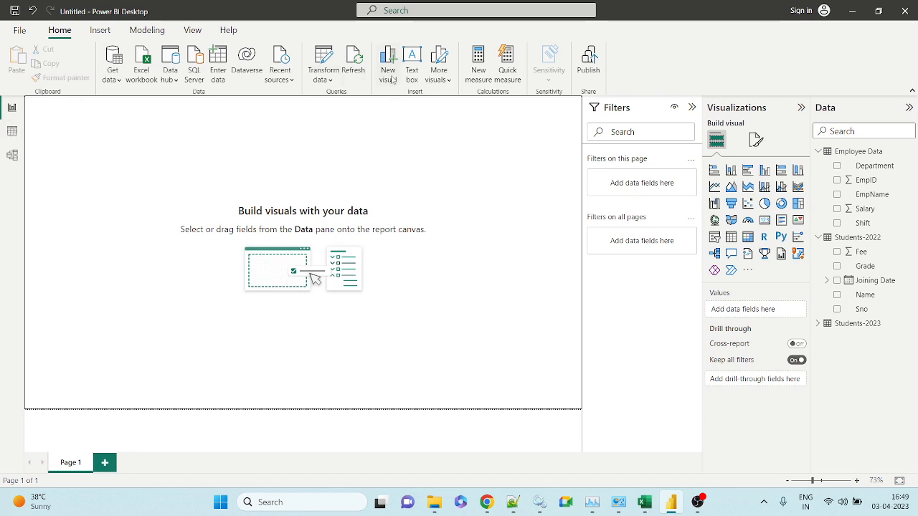
- Open the Power Query Editor through Transform data and display the Employee Data query
left_click(334, 79)
left_click(340, 99)
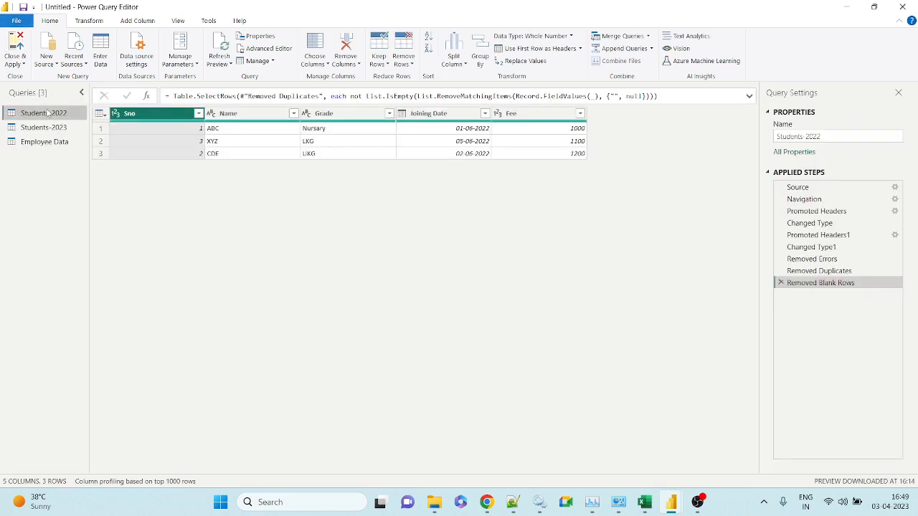
left_click(44, 147)
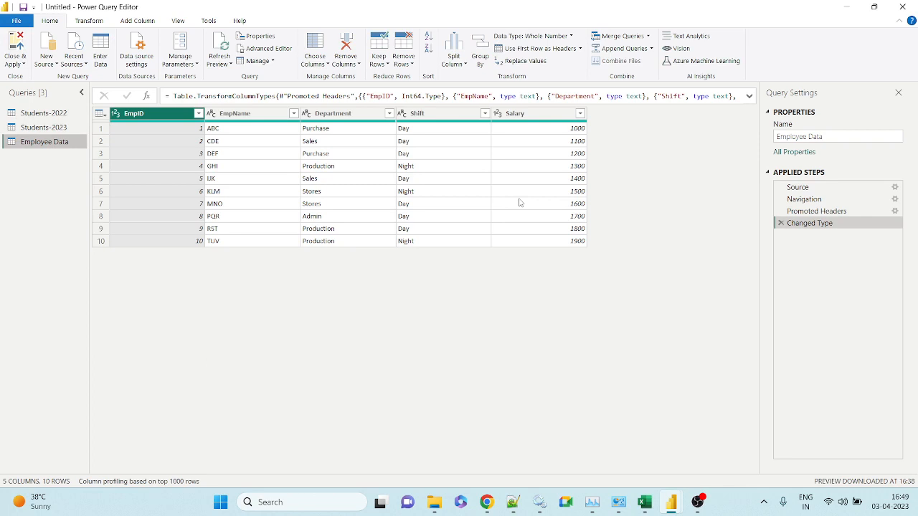
- Group Employee Data by Department with a Count Rows column named Count of Employees, and remove that grouping from the applied steps
left_click(318, 171)
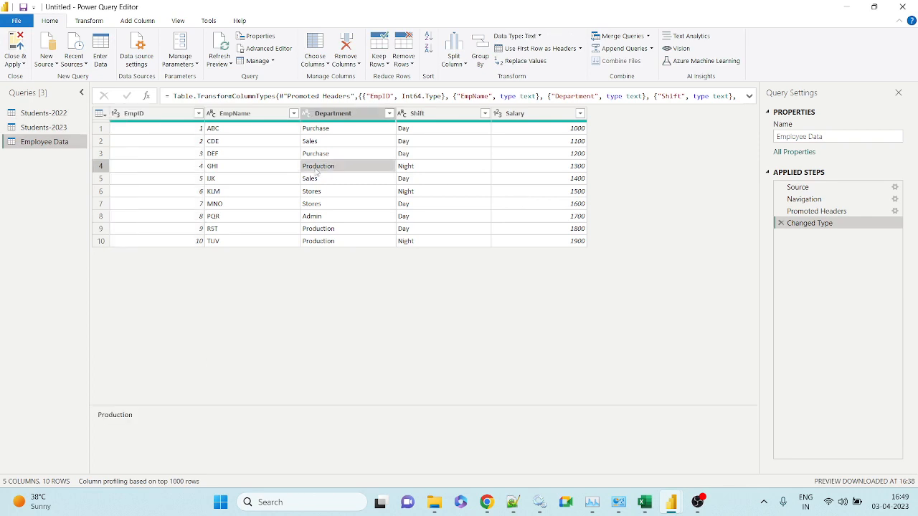
left_click(340, 114)
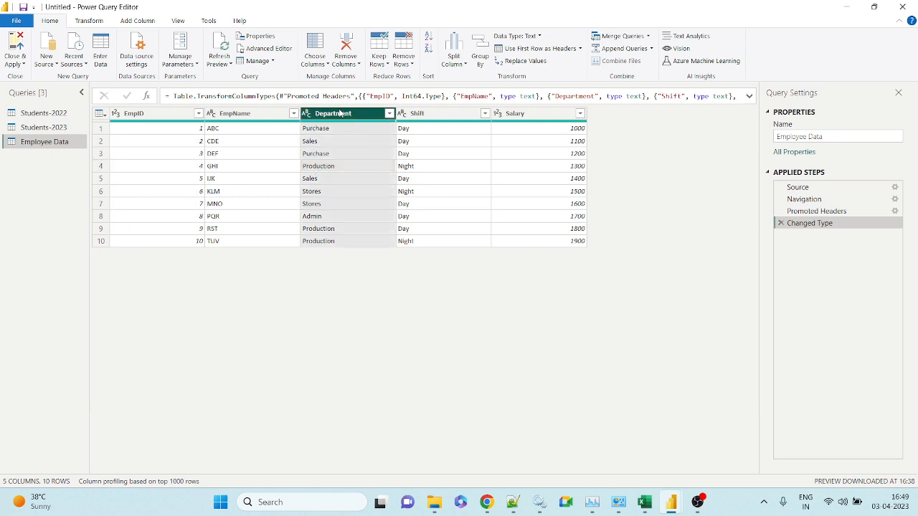
left_click(481, 60)
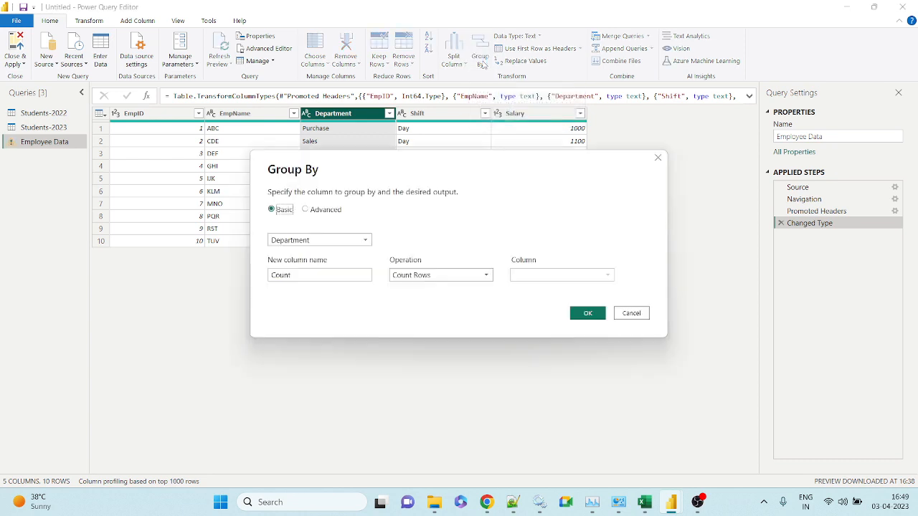
left_click_drag(424, 162, 587, 275)
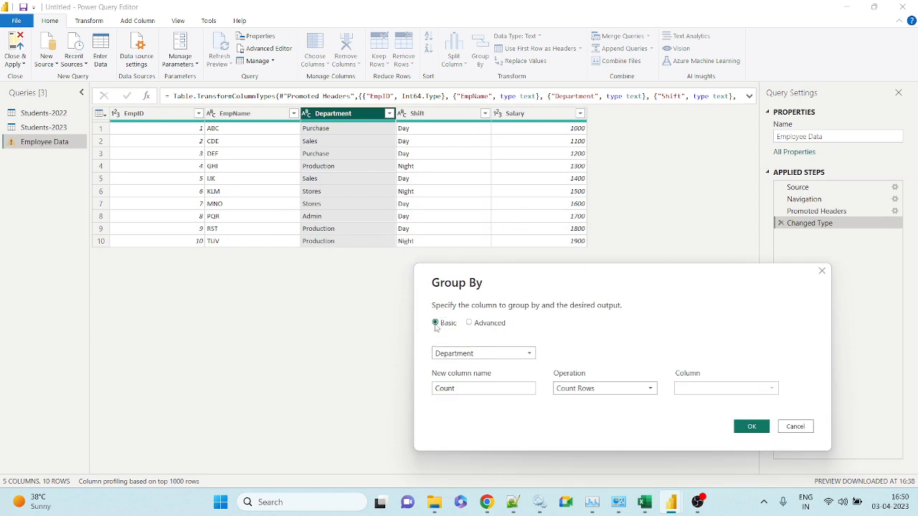
left_click(477, 353)
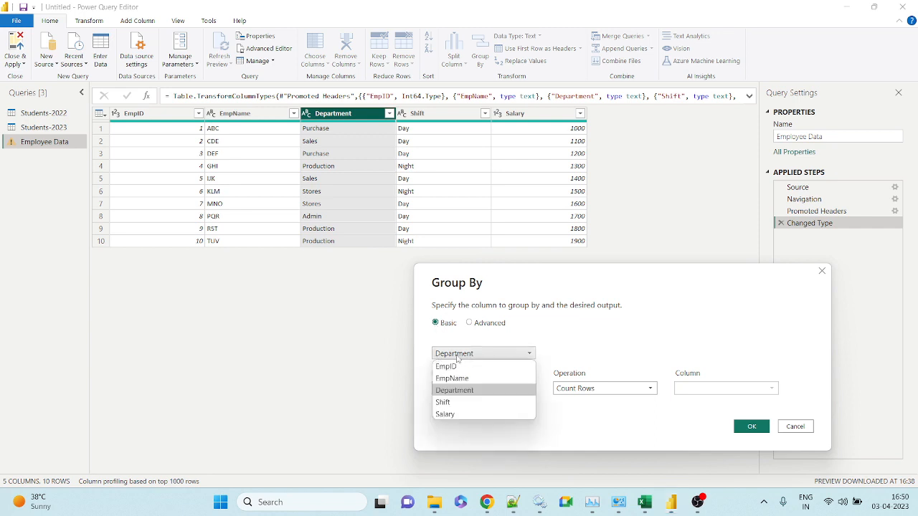
left_click(456, 391)
double_click(457, 392)
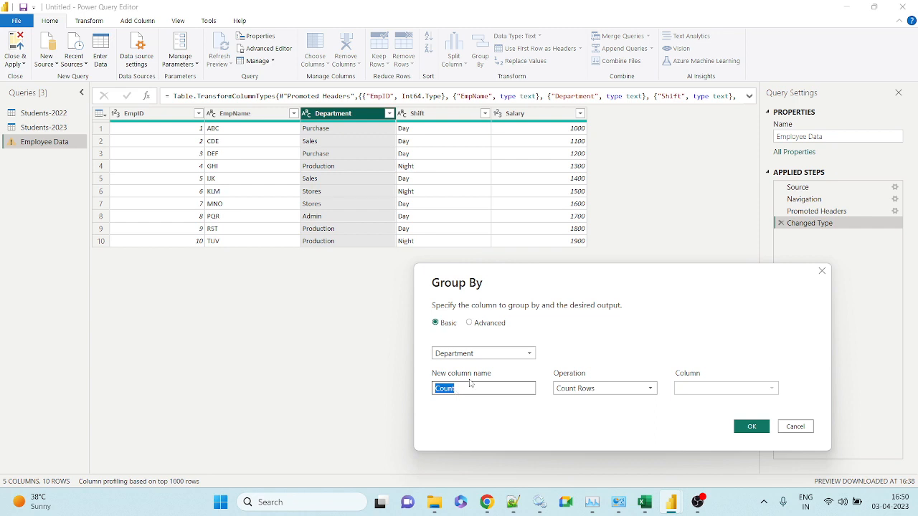
type("Cou")
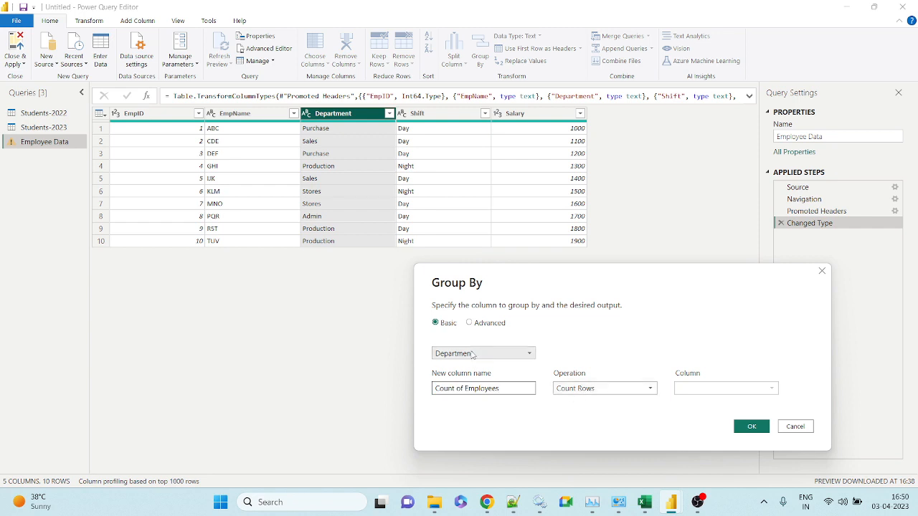
left_click(585, 394)
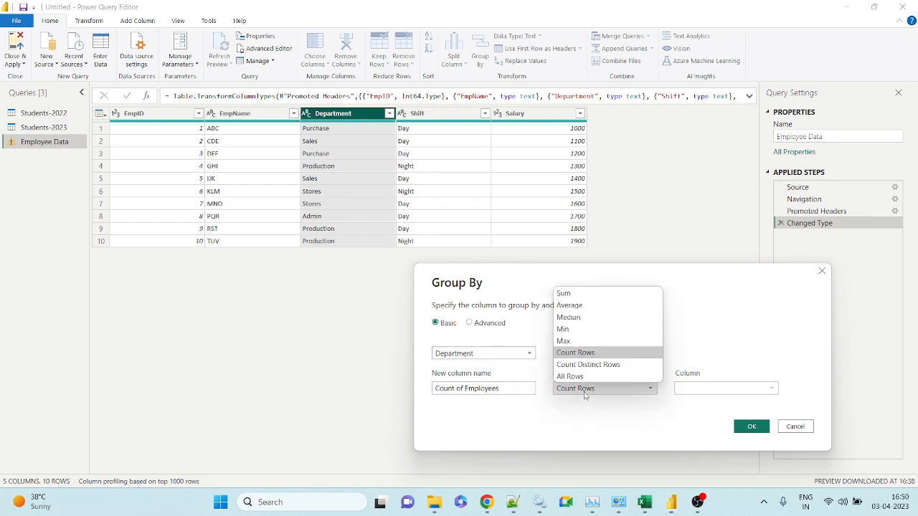
left_click(581, 353)
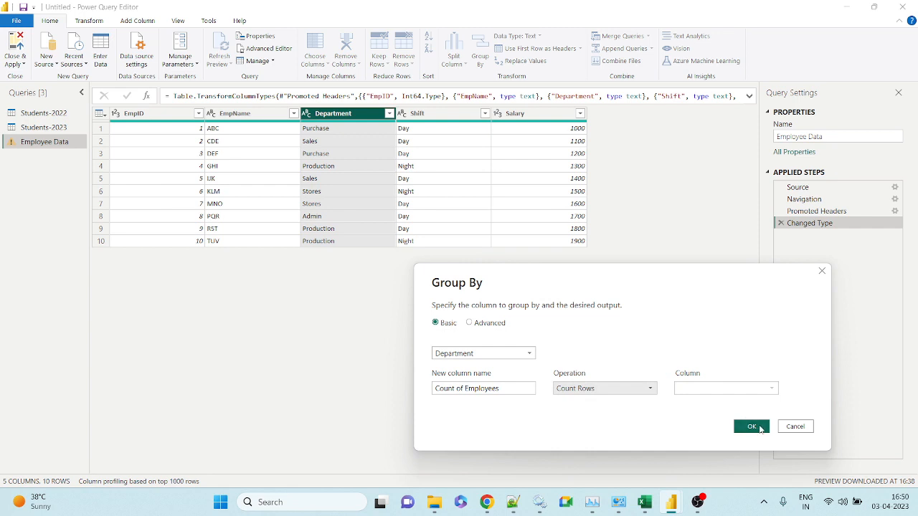
left_click(752, 426)
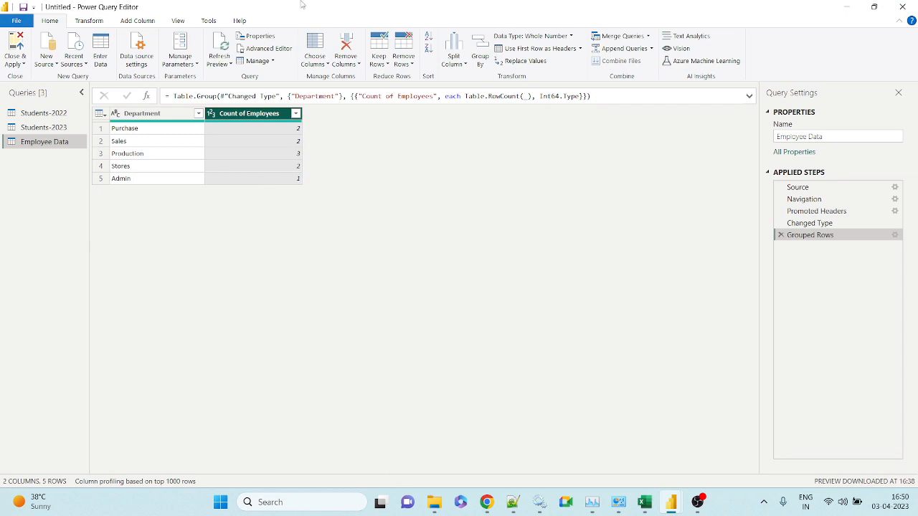
left_click(781, 236)
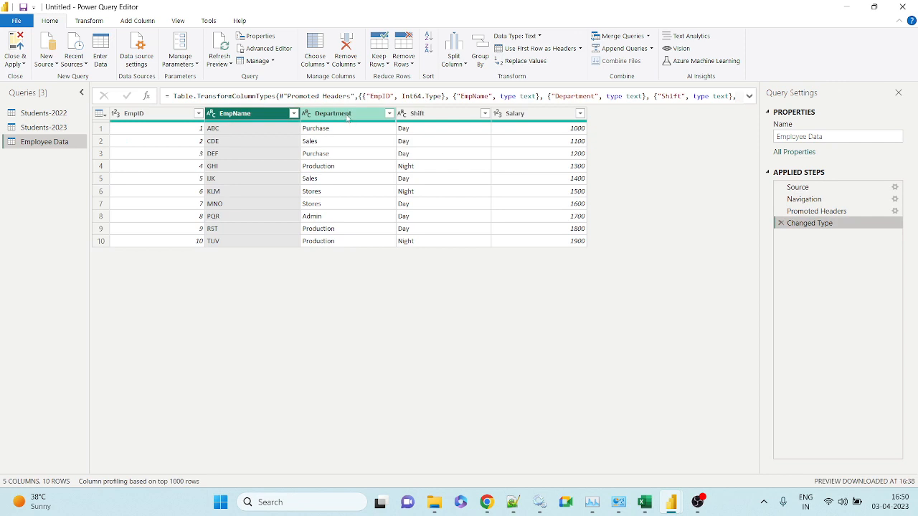
- Group Employee Data by Shift with a Count Rows column named Count of Employees
left_click(418, 113)
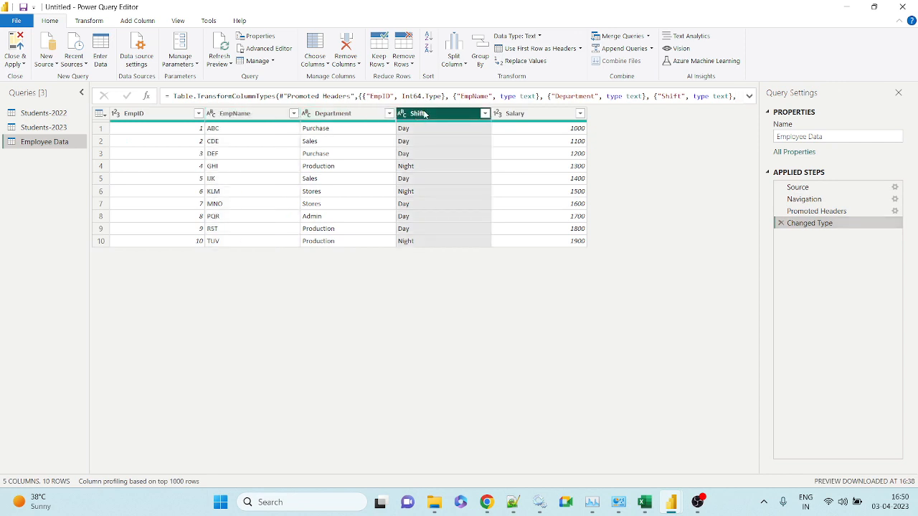
left_click(480, 59)
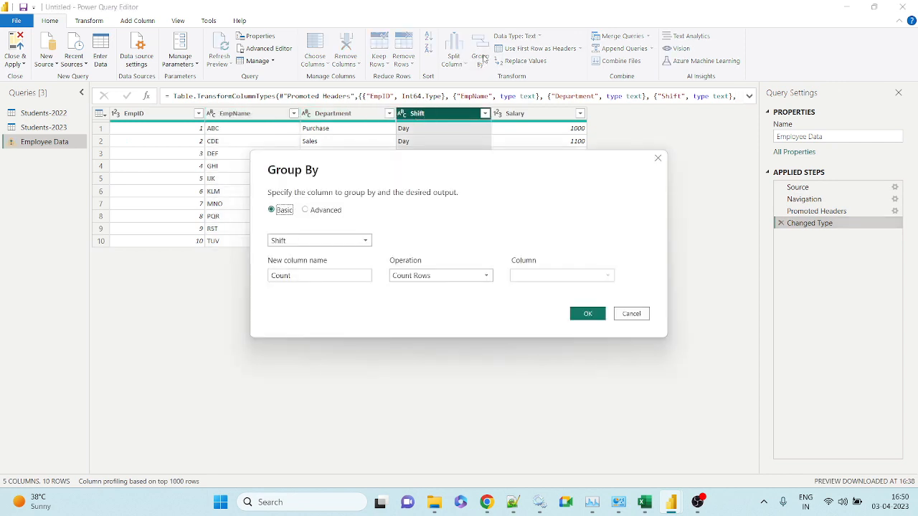
left_click(308, 241)
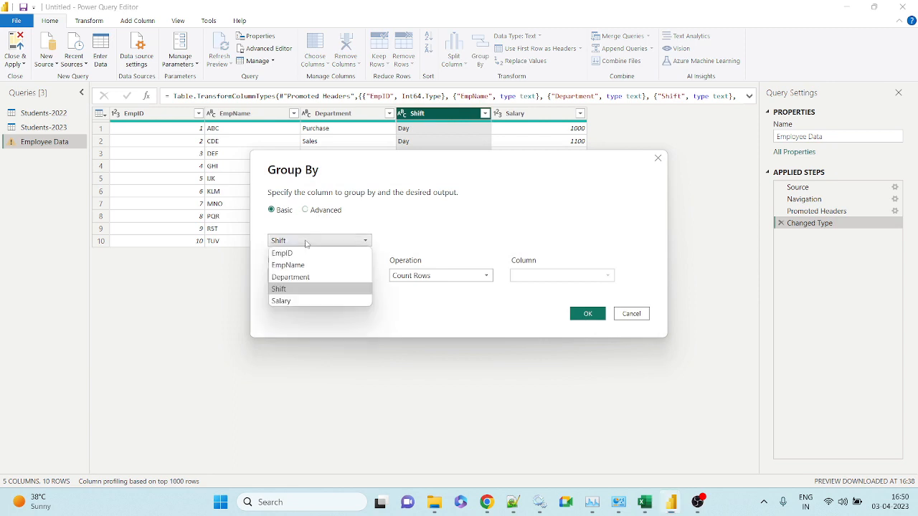
left_click(306, 244)
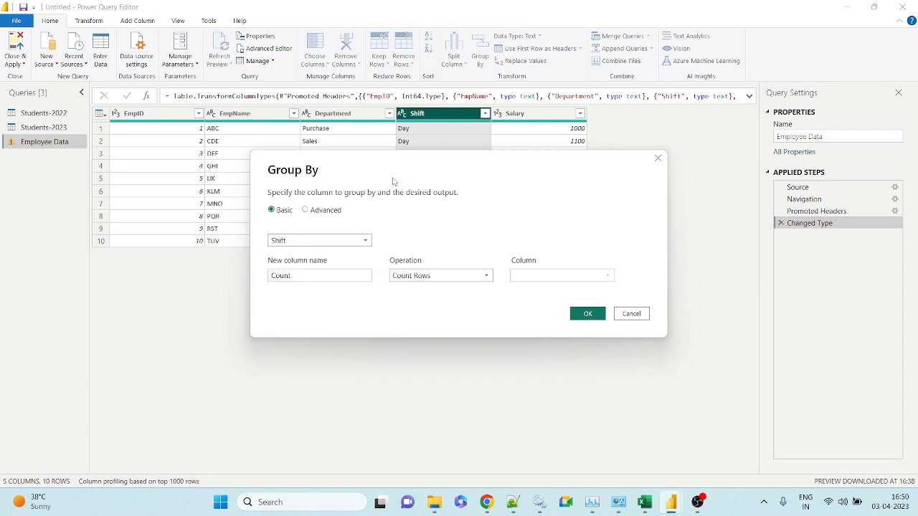
left_click(338, 279)
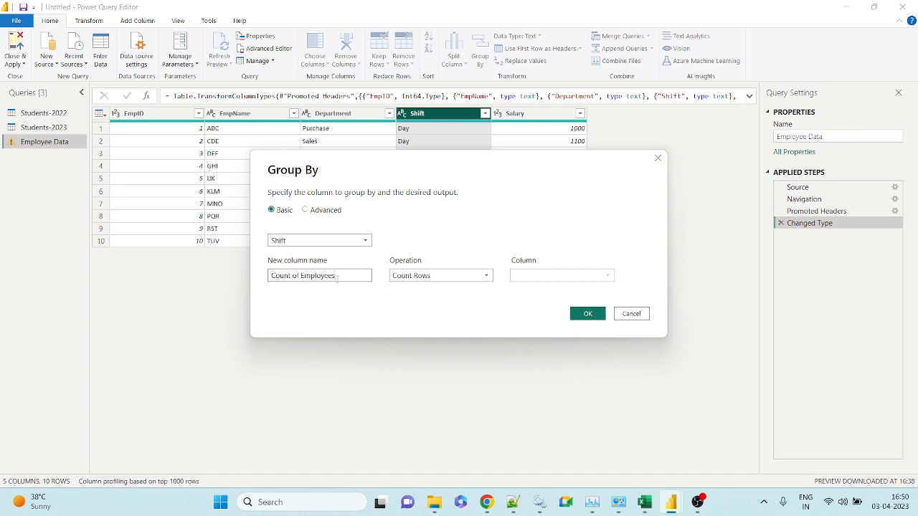
left_click(421, 276)
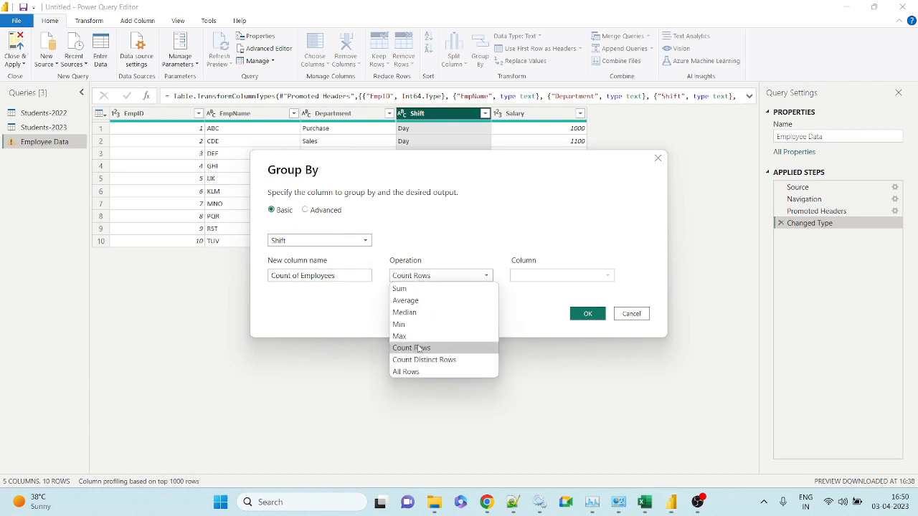
left_click(420, 348)
left_click(587, 314)
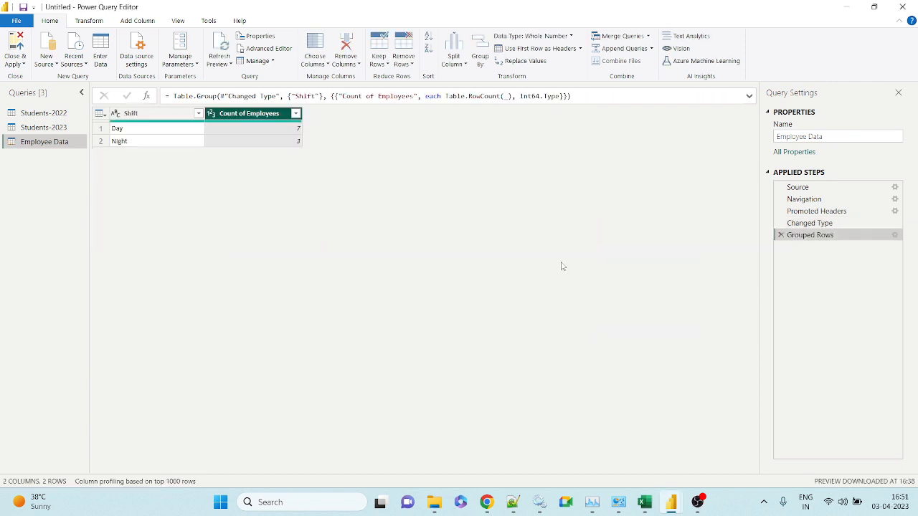
- Check the Day and Night rows of the shift grouping and remove its Grouped Rows step
left_click(142, 129)
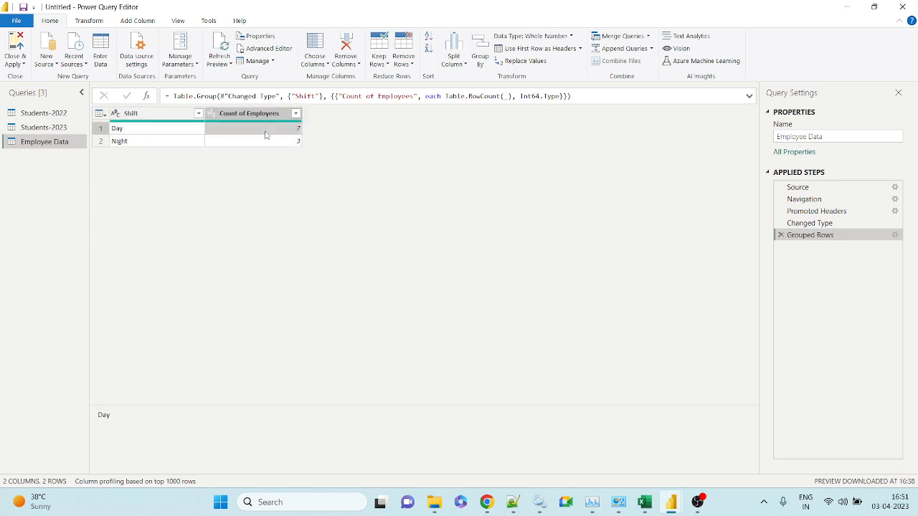
left_click(188, 143)
left_click(261, 143)
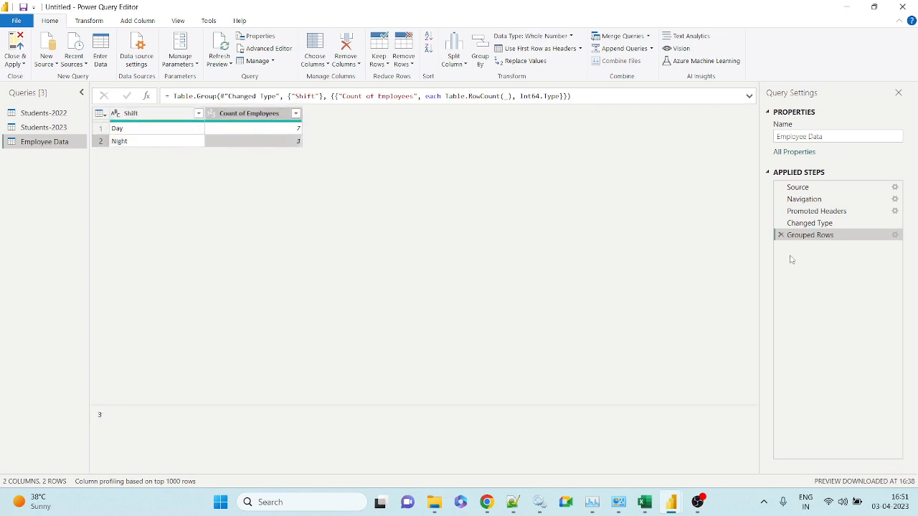
left_click(781, 235)
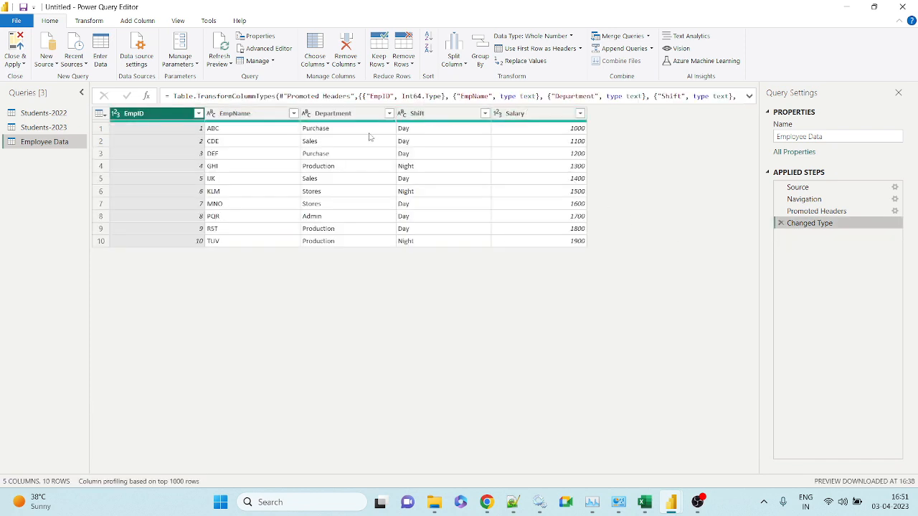
- Group Employee Data by both Department and Shift with a Count Rows column named Count of Employees
left_click(353, 115)
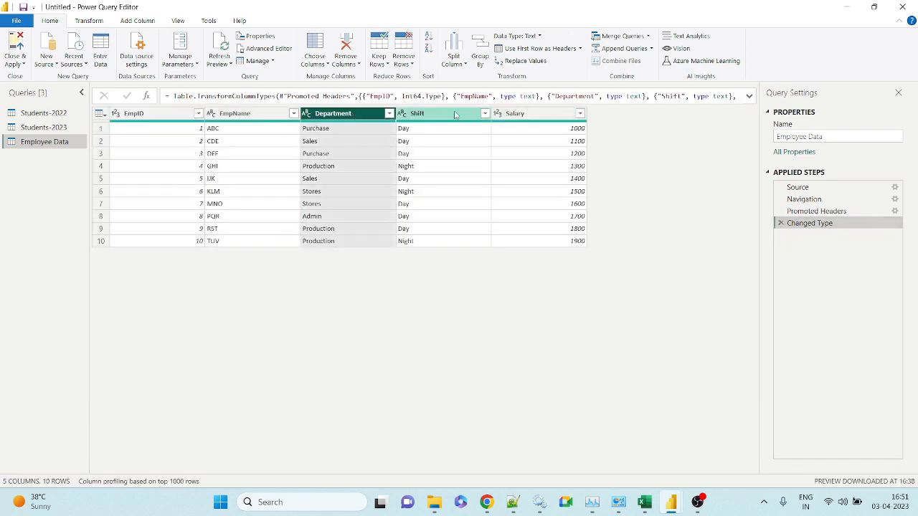
left_click(431, 166)
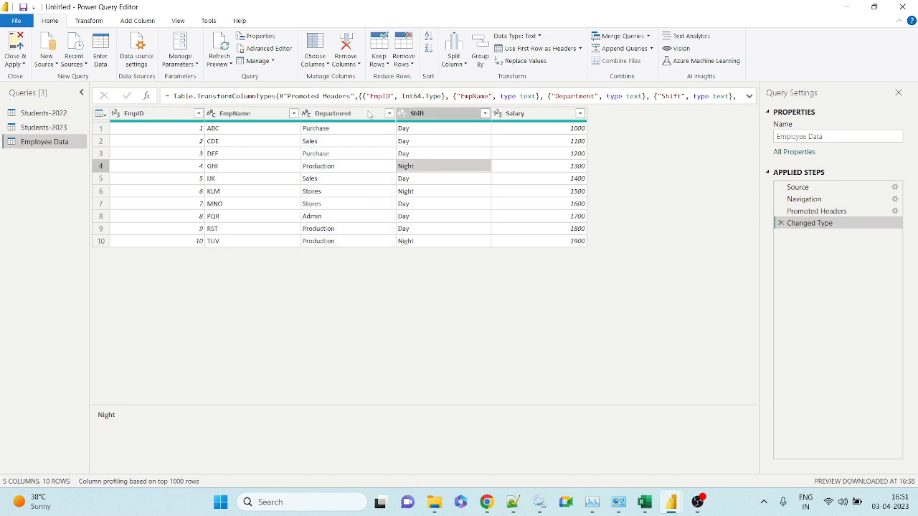
left_click(329, 117)
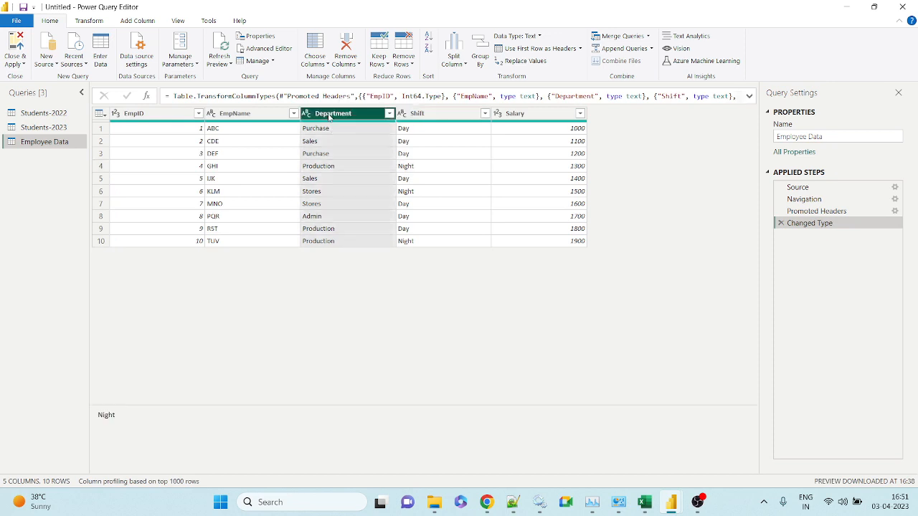
left_click(427, 116, "ctrl")
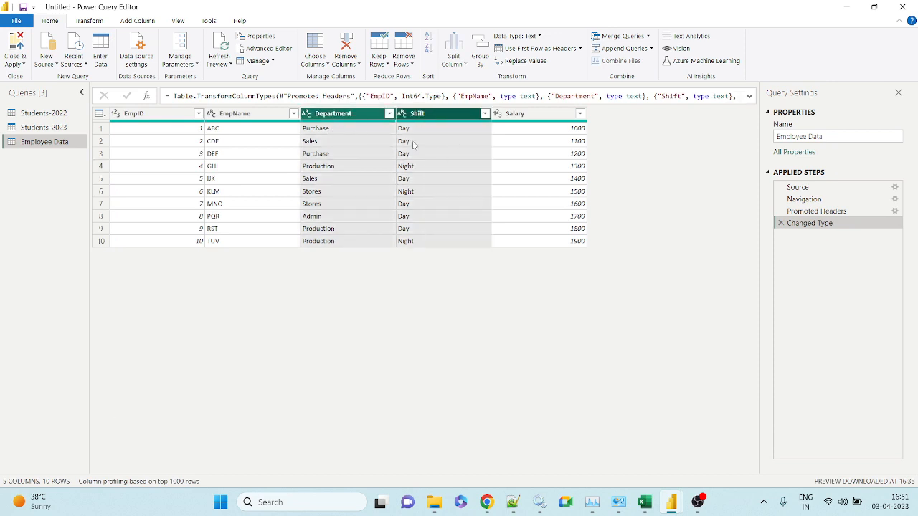
left_click(491, 58)
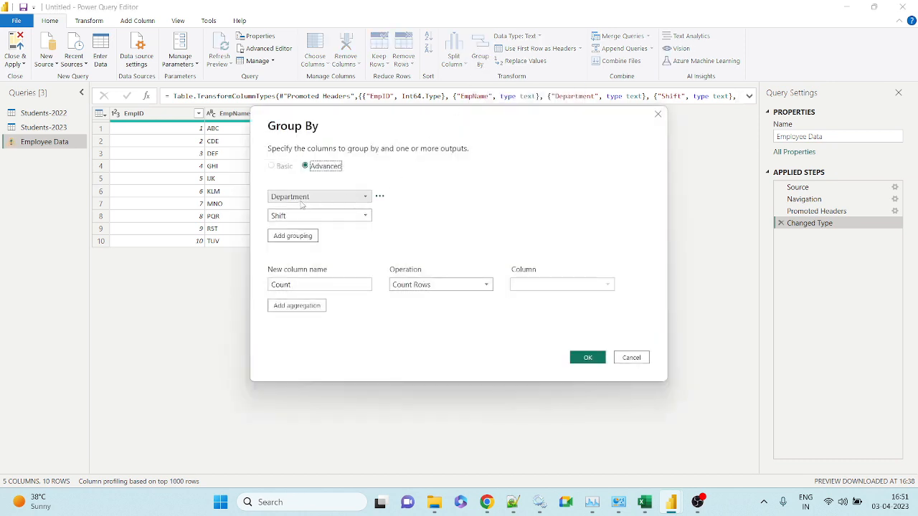
left_click(312, 286)
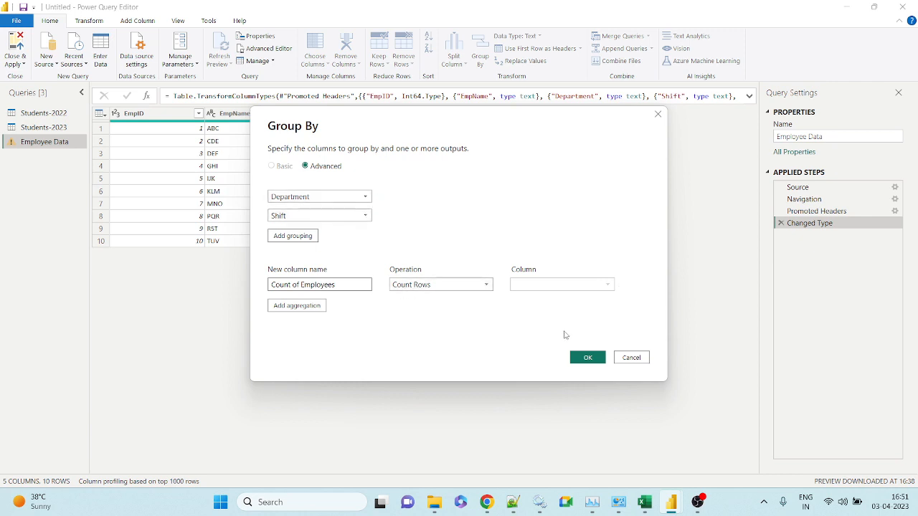
left_click(587, 357)
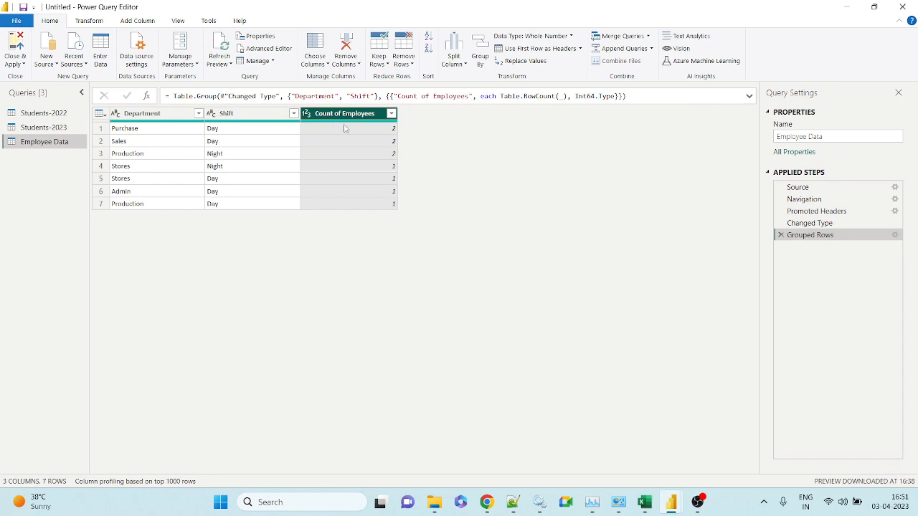
- Switch to Excel and compare the Employee Data table and its three count summaries with Power Query's department and shift grouping
mouse_move(645, 501)
left_click(603, 444)
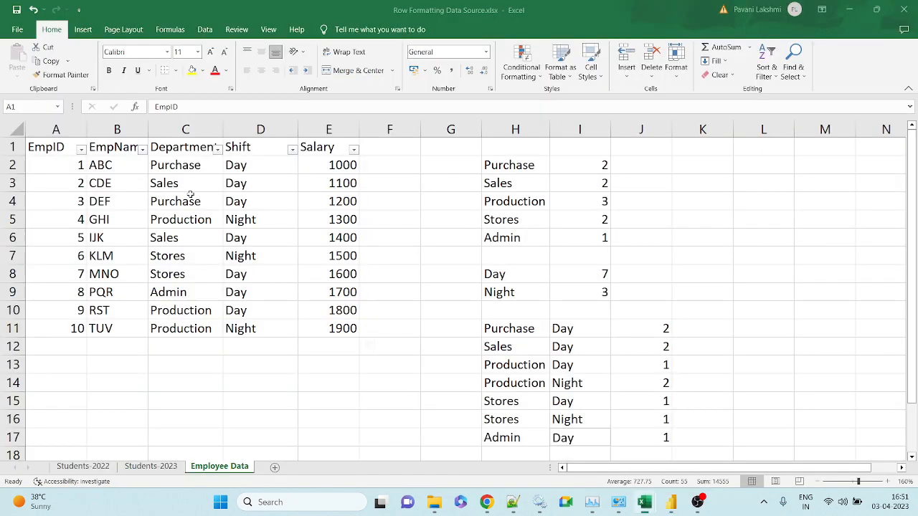
key("alt+Tab")
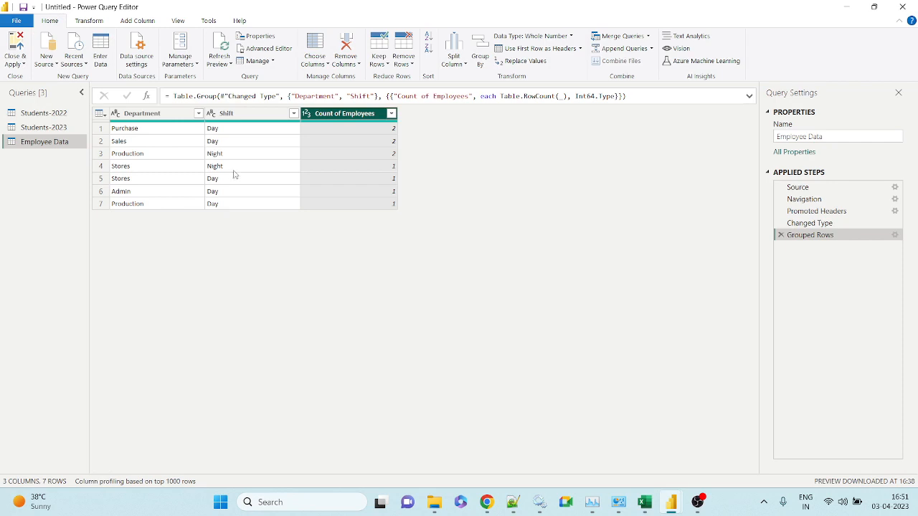
key("alt+Tab")
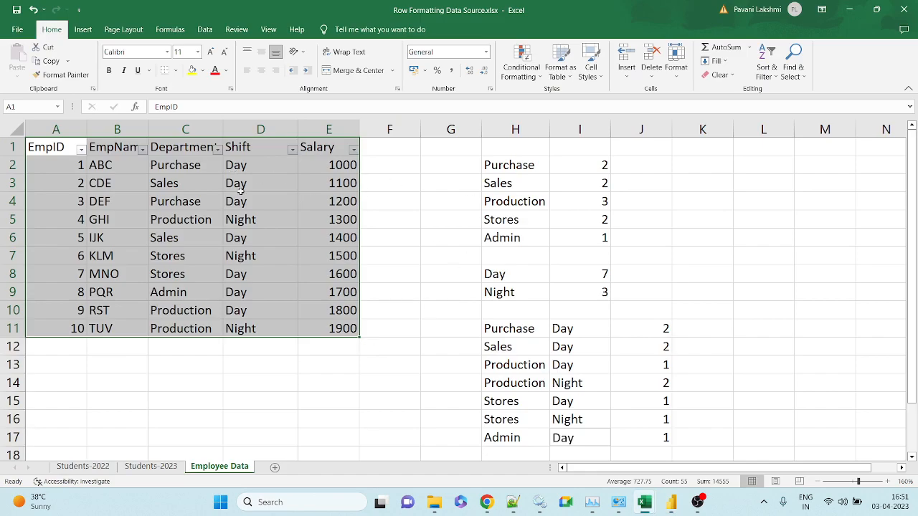
left_click_drag(107, 205, 115, 239)
left_click(131, 277)
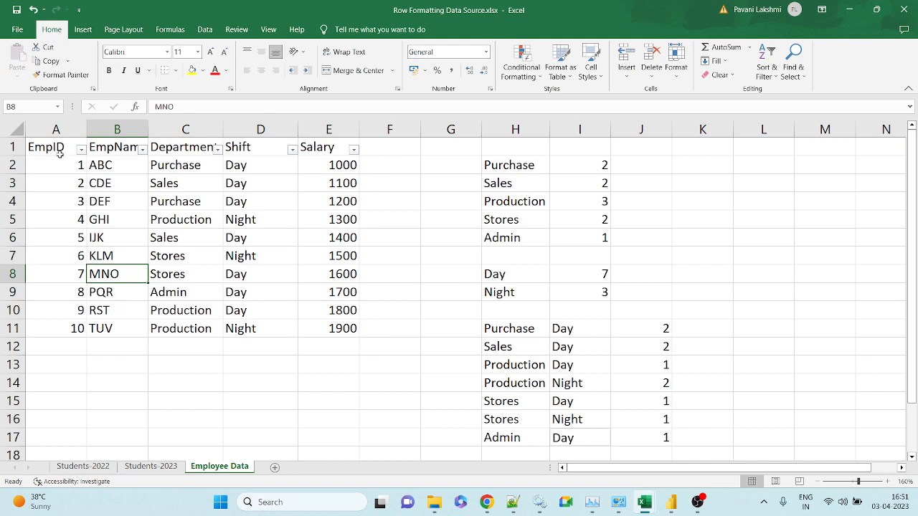
left_click_drag(58, 146, 350, 328)
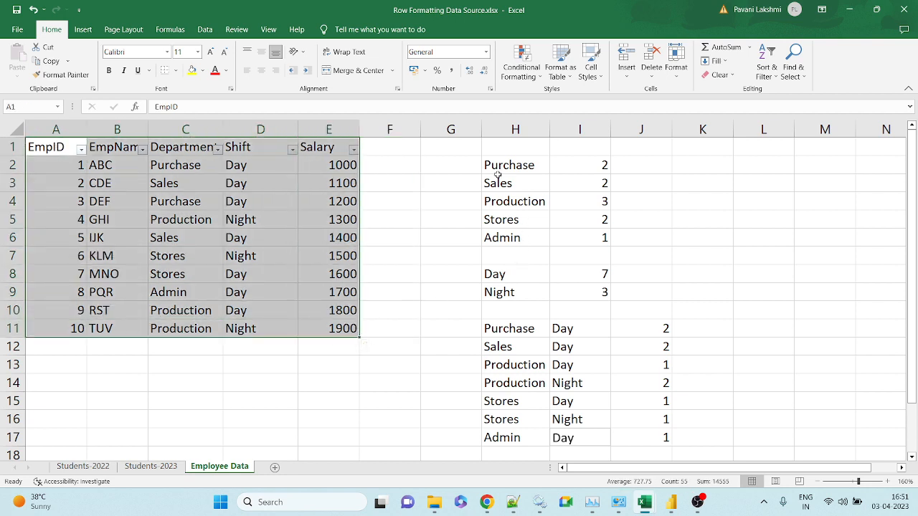
left_click_drag(490, 165, 512, 238)
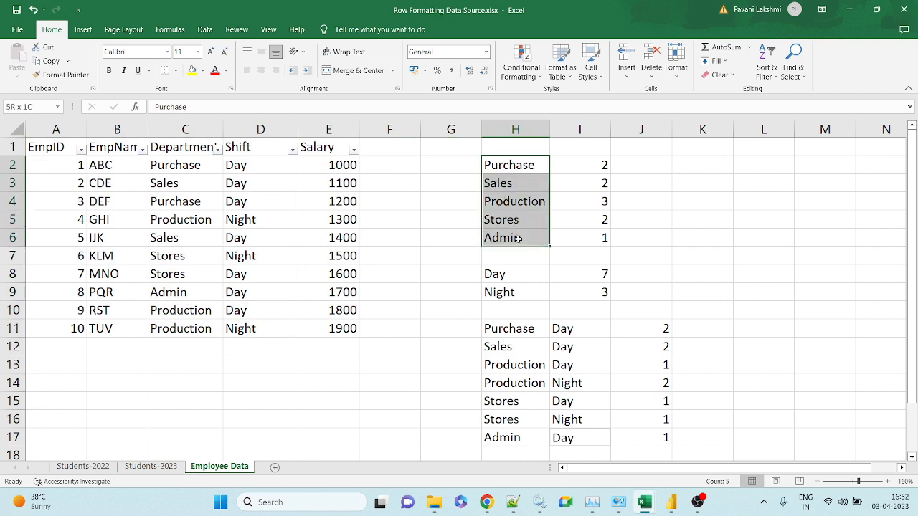
left_click(515, 274)
left_click_drag(515, 329, 630, 446)
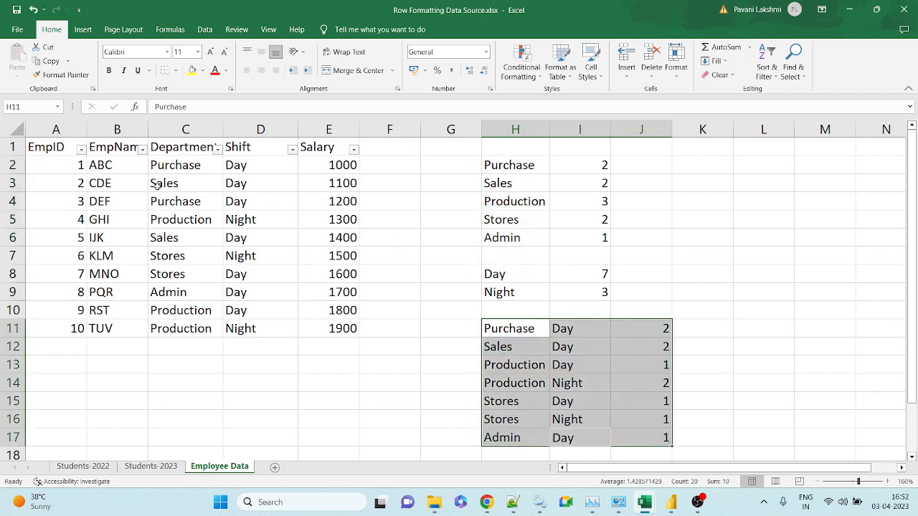
- Examine how the employee rows relate to the department counts in H2:I6 and the shift counts in H8:I9
left_click_drag(35, 150, 343, 330)
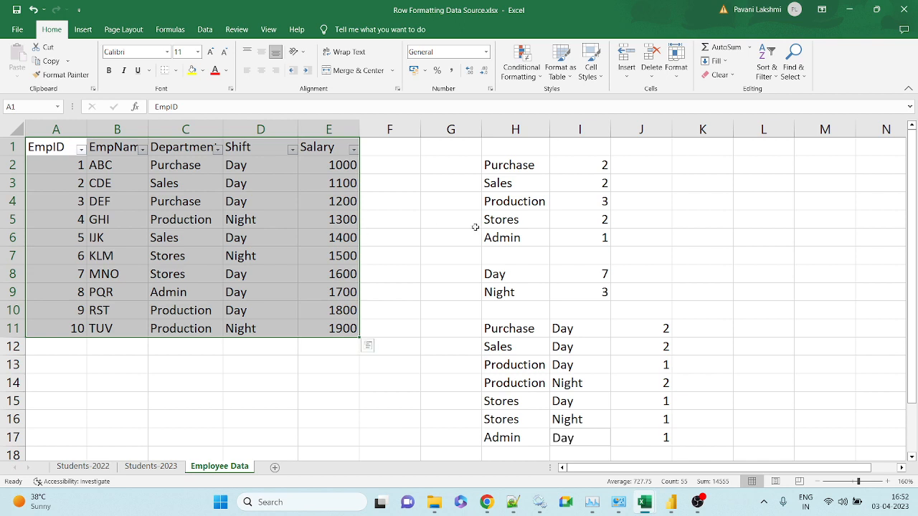
left_click_drag(506, 167, 581, 237)
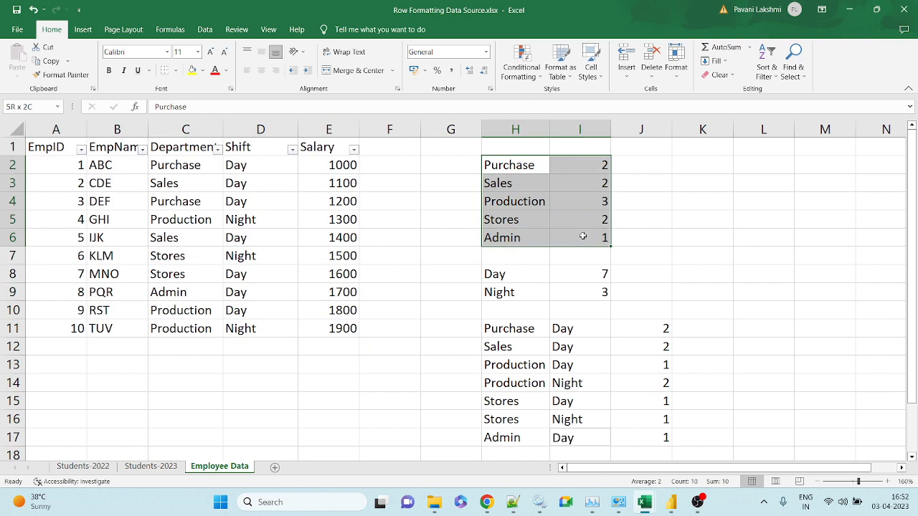
left_click_drag(583, 237, 583, 237)
left_click_drag(514, 271, 568, 294)
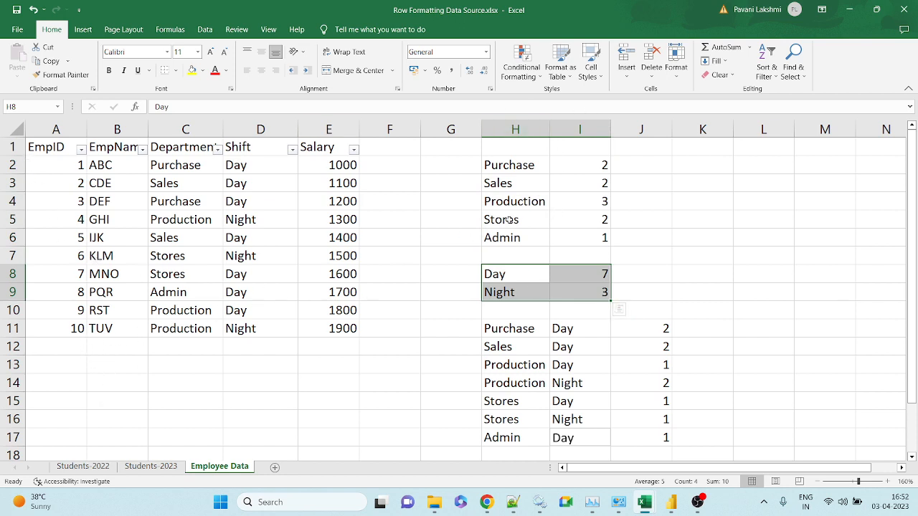
left_click_drag(516, 166, 593, 238)
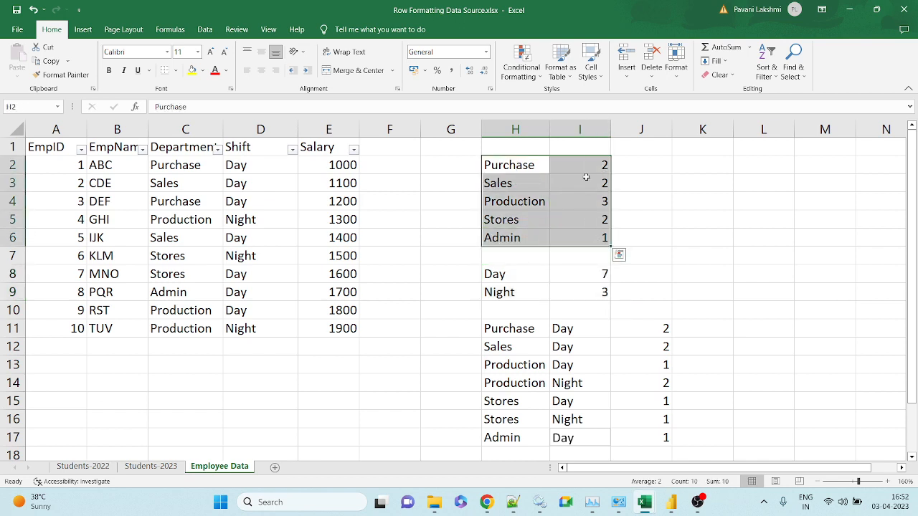
left_click_drag(586, 169, 588, 252)
left_click(575, 171)
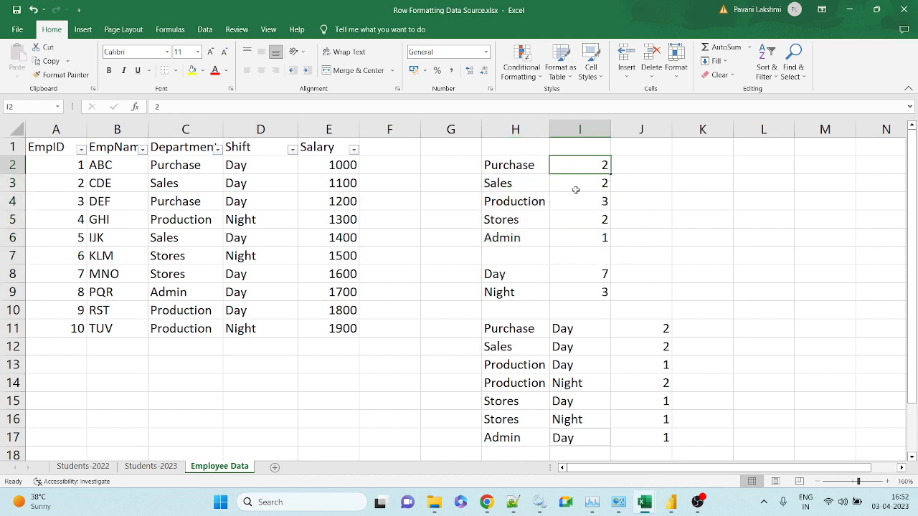
left_click(576, 189)
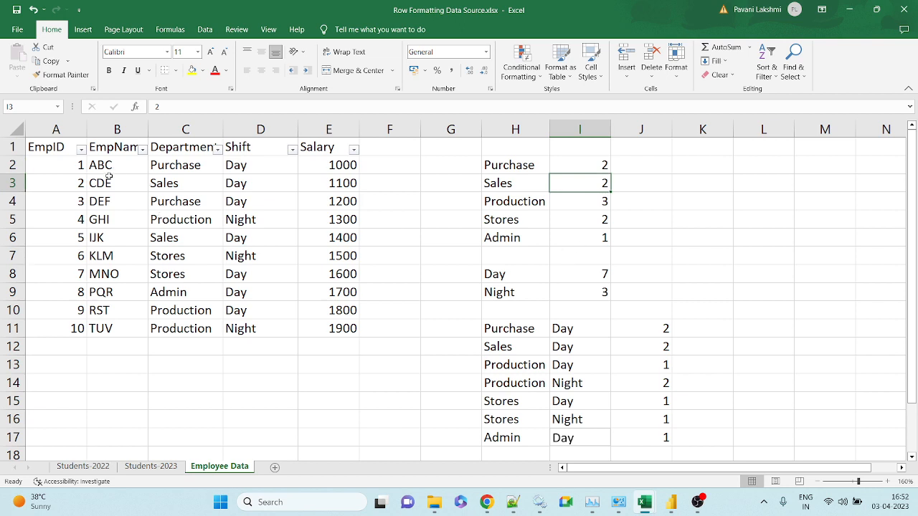
left_click_drag(63, 163, 138, 332)
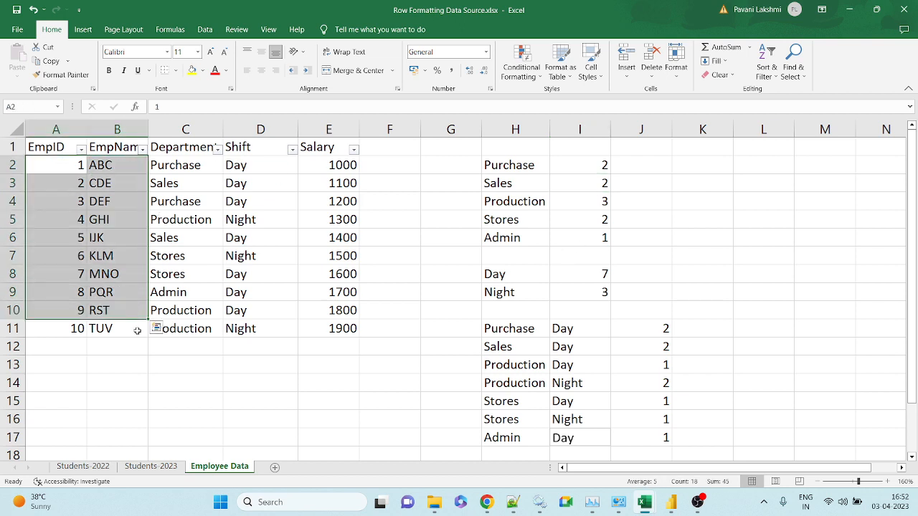
left_click(78, 346)
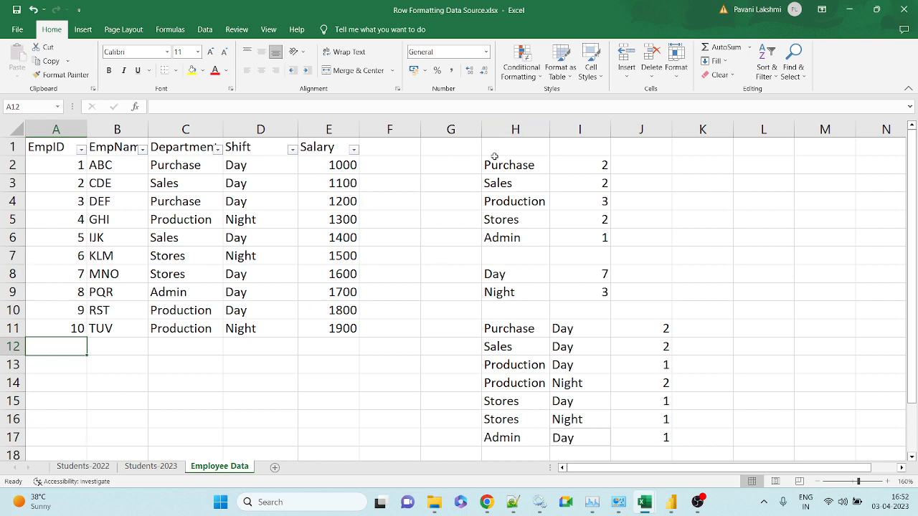
left_click_drag(492, 162, 512, 239)
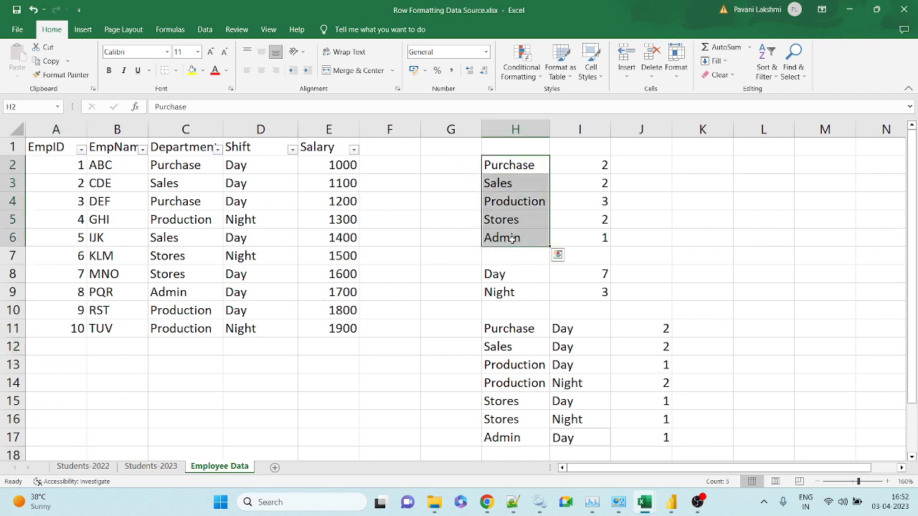
left_click_drag(592, 164, 598, 231)
left_click_drag(495, 274, 595, 287)
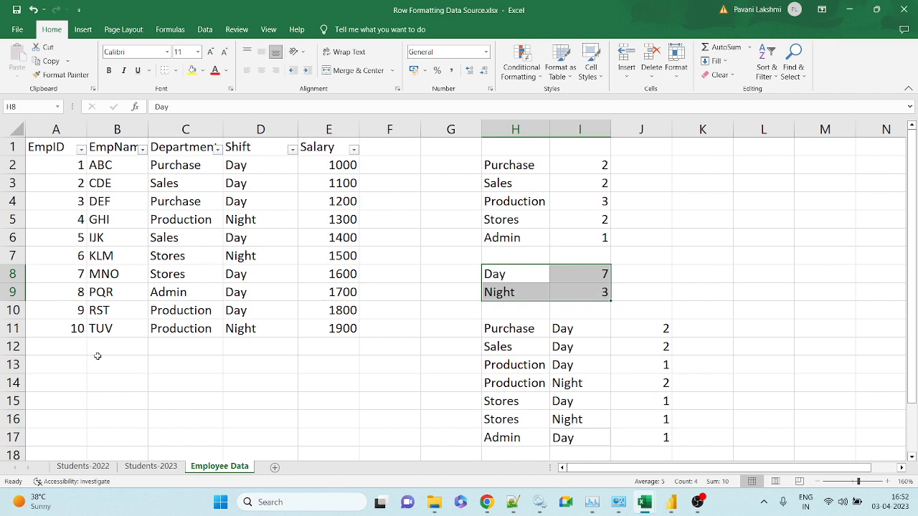
- Check the Shift column against the Day and Night counts, and review the combined department and shift counts in H11:J17
left_click(255, 129)
left_click(253, 184)
left_click(277, 221)
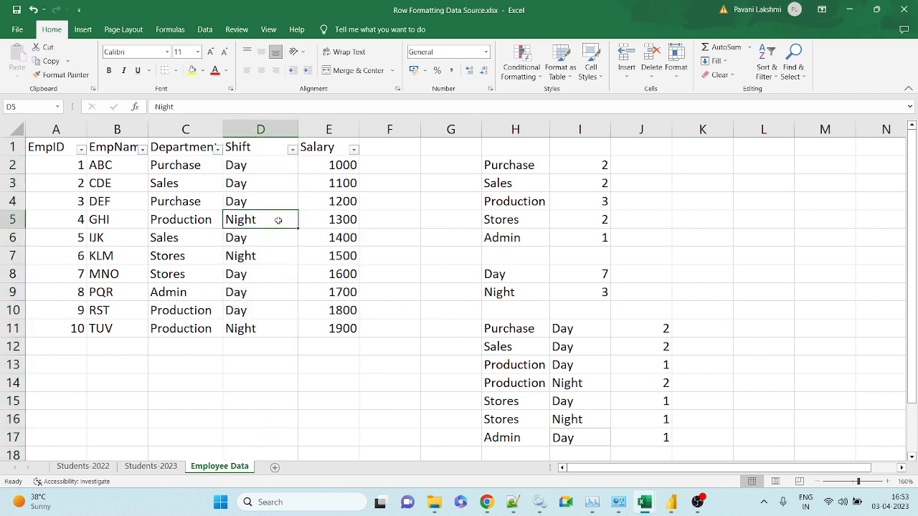
left_click(499, 273)
left_click(577, 275)
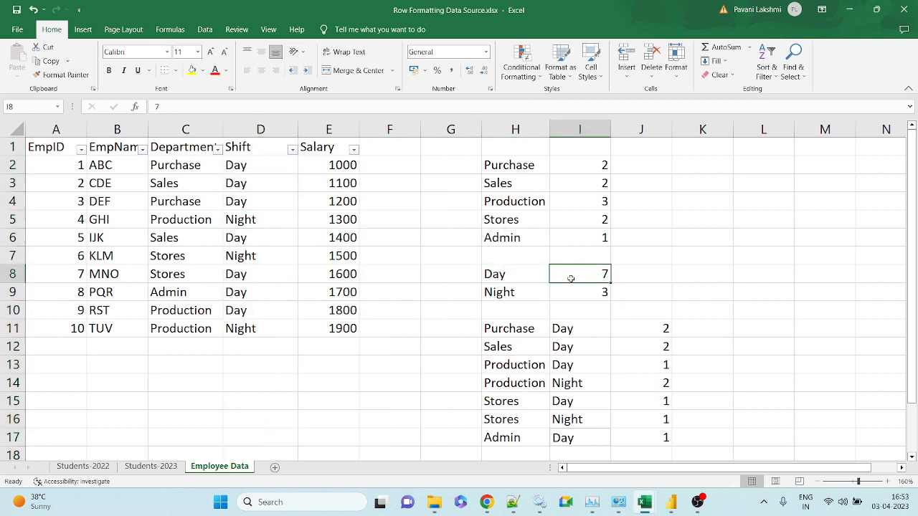
left_click(504, 291)
left_click(592, 291)
left_click_drag(505, 280, 573, 291)
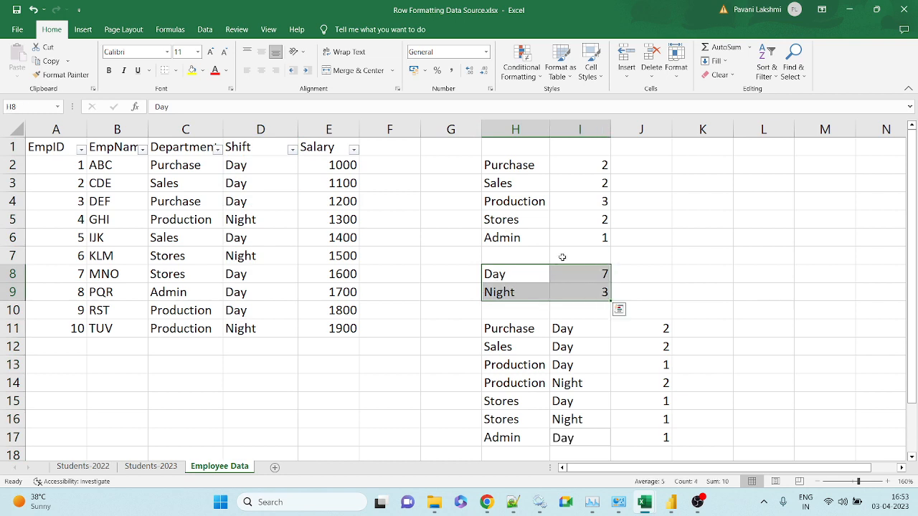
left_click_drag(524, 327, 644, 436)
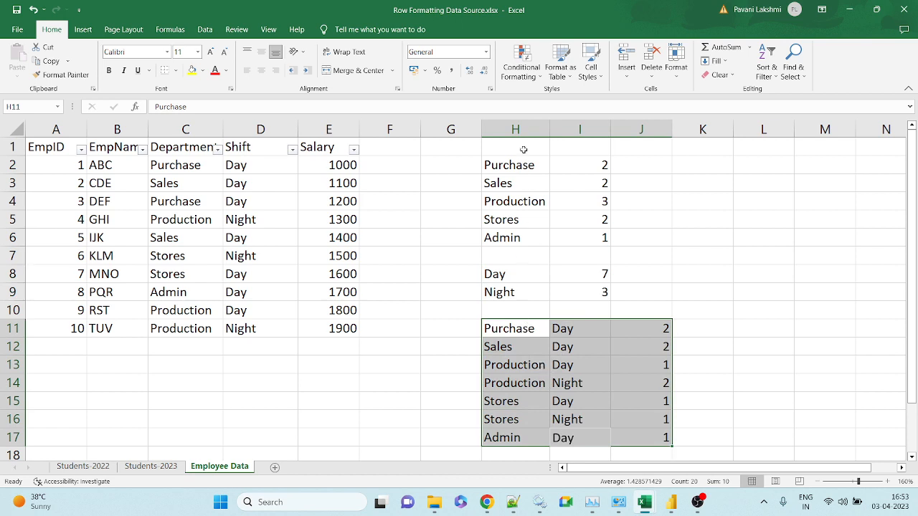
- Delete columns H to J containing the manual employee count summaries from the Employee Data sheet
left_click_drag(513, 129, 645, 129)
right_click(646, 127)
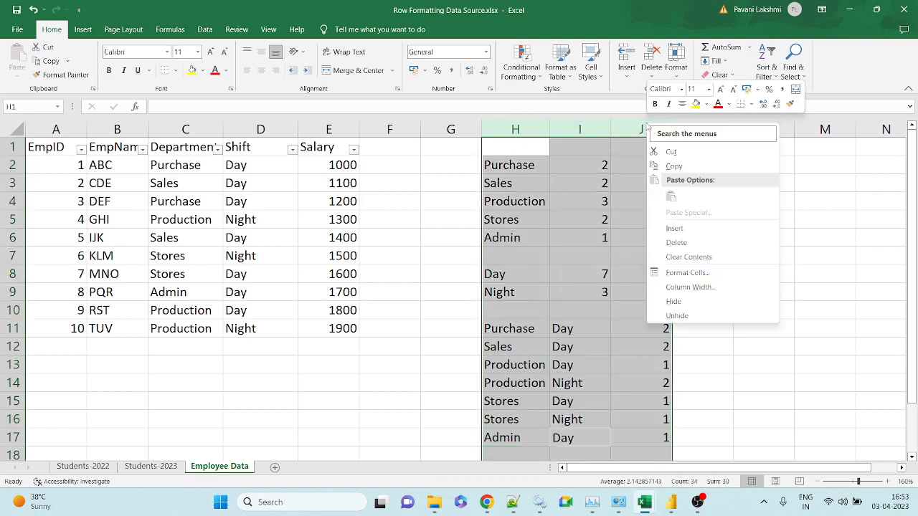
left_click(688, 257)
left_click(502, 220)
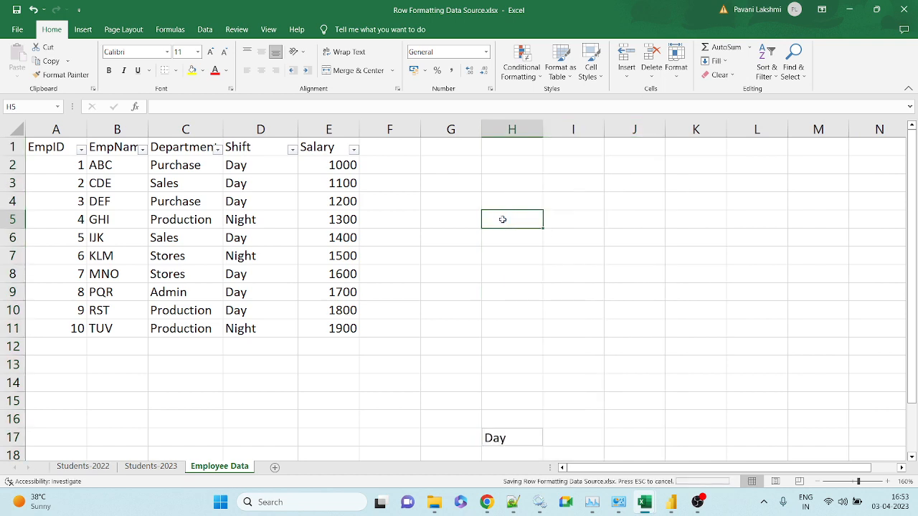
- Delete the leftover Day picture lying over cell H17
right_click(517, 131)
key("Escape")
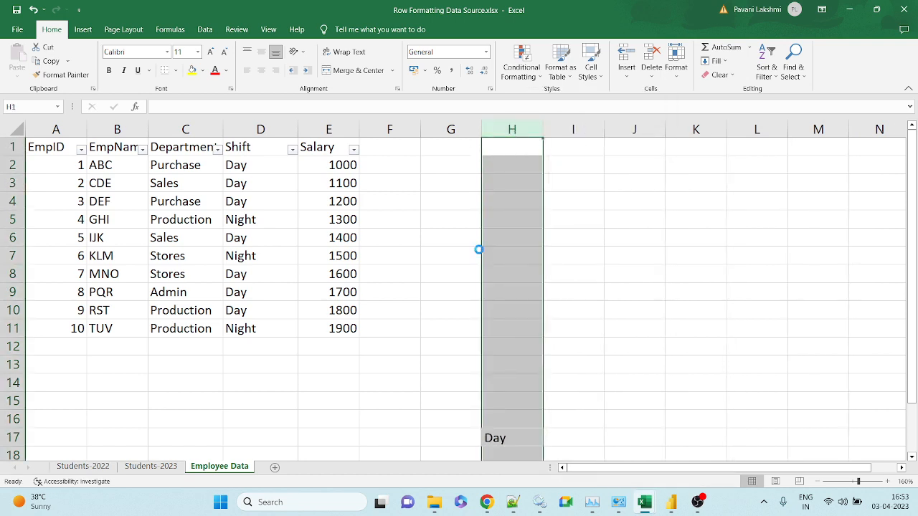
left_click(459, 254)
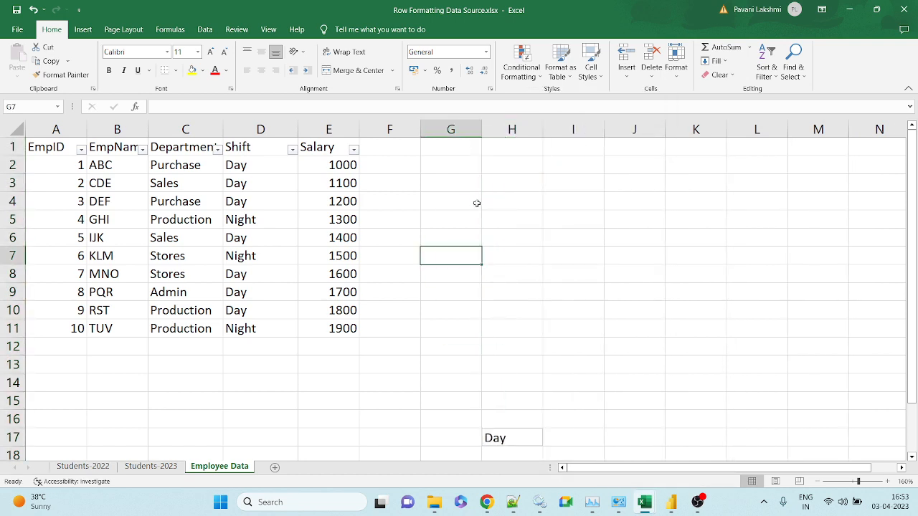
right_click(19, 435)
left_click(51, 353)
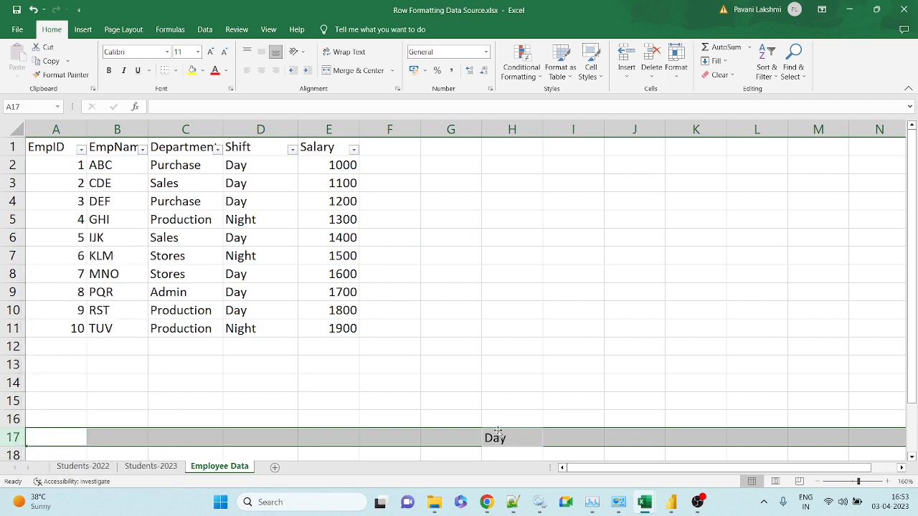
left_click(522, 434)
key("Delete")
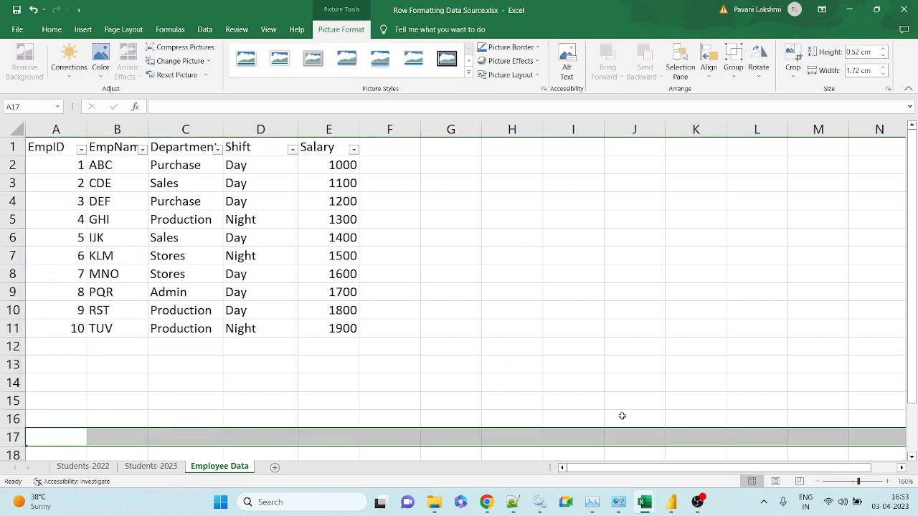
- Switch to Power Query Editor and review the Students-2022, Students-2023 and Employee Data queries, including the Remove Rows and Keep Rows options
key("alt+Tab")
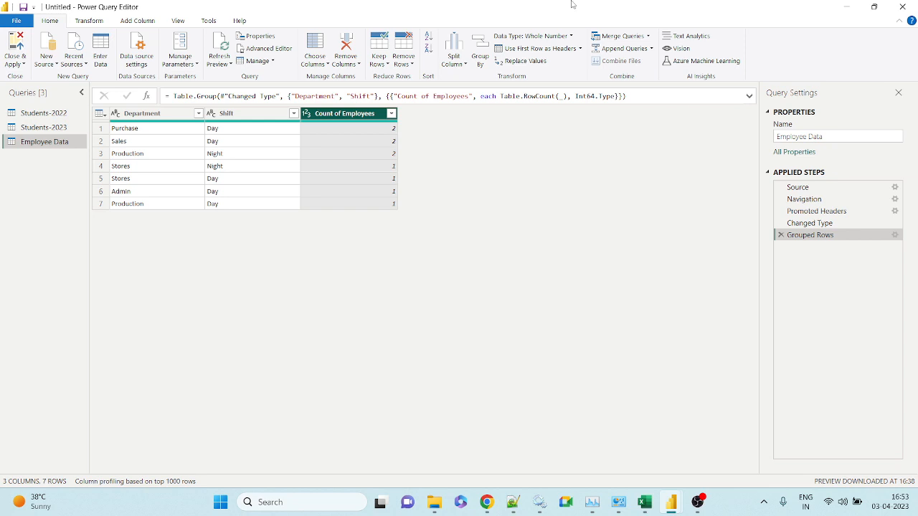
left_click(59, 113)
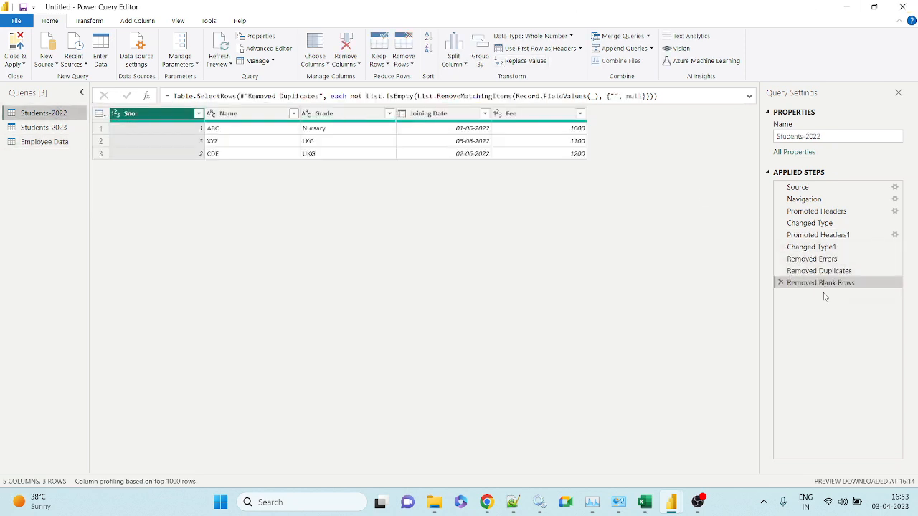
left_click(355, 64)
left_click(403, 60)
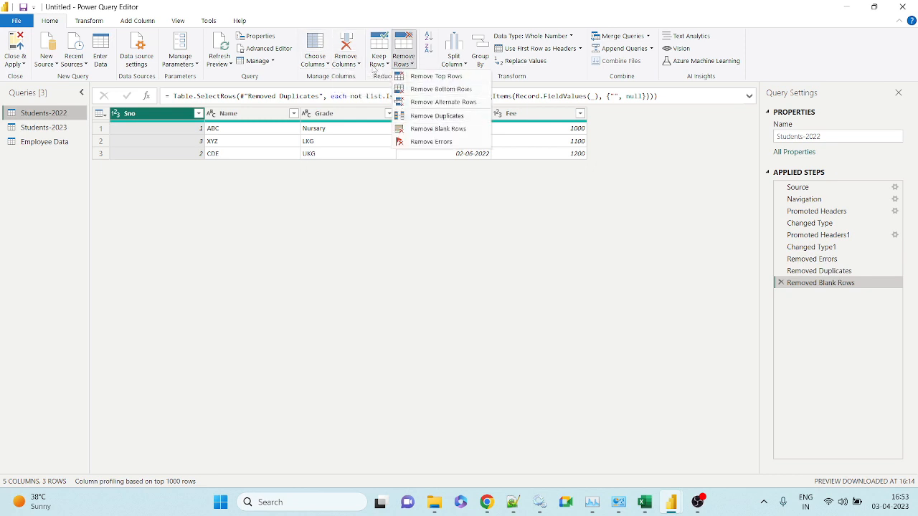
left_click(377, 62)
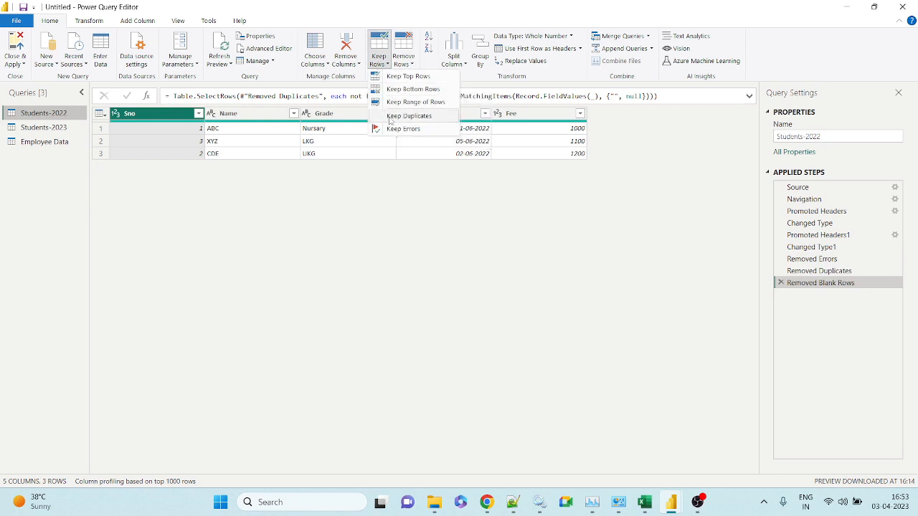
left_click(483, 233)
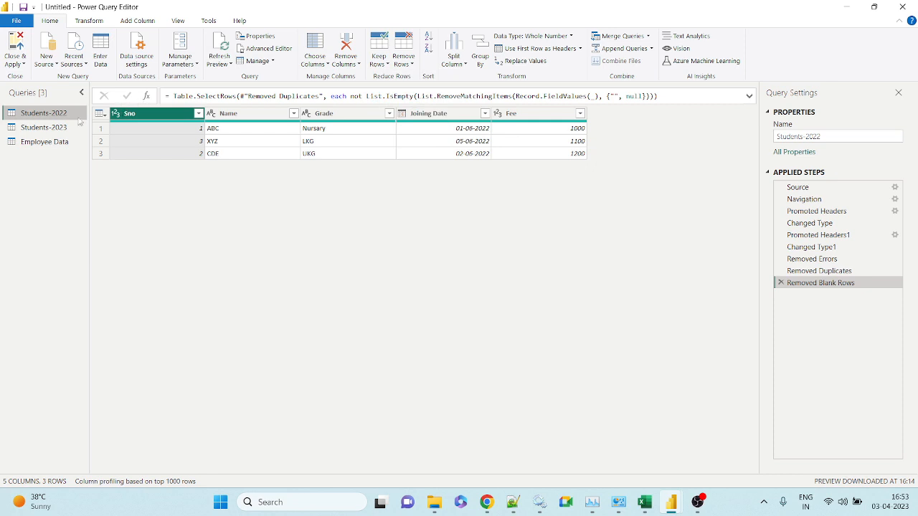
left_click(55, 128)
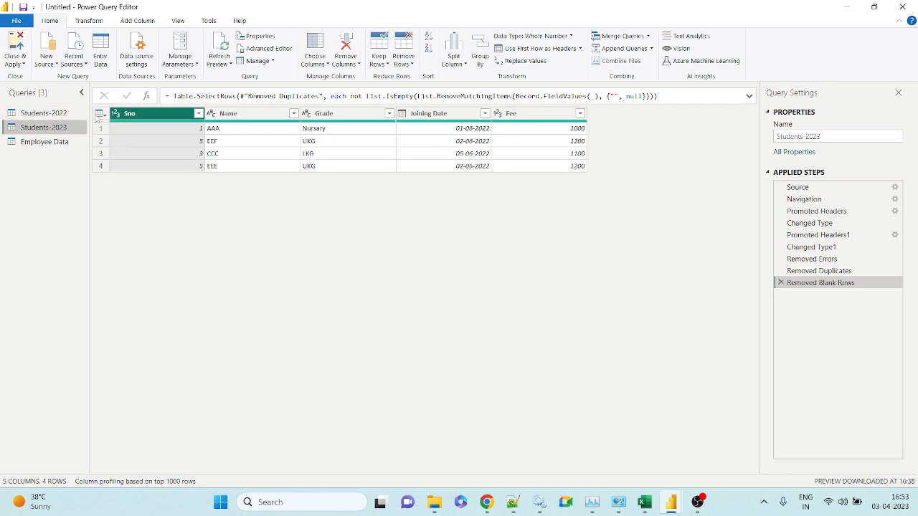
left_click(59, 147)
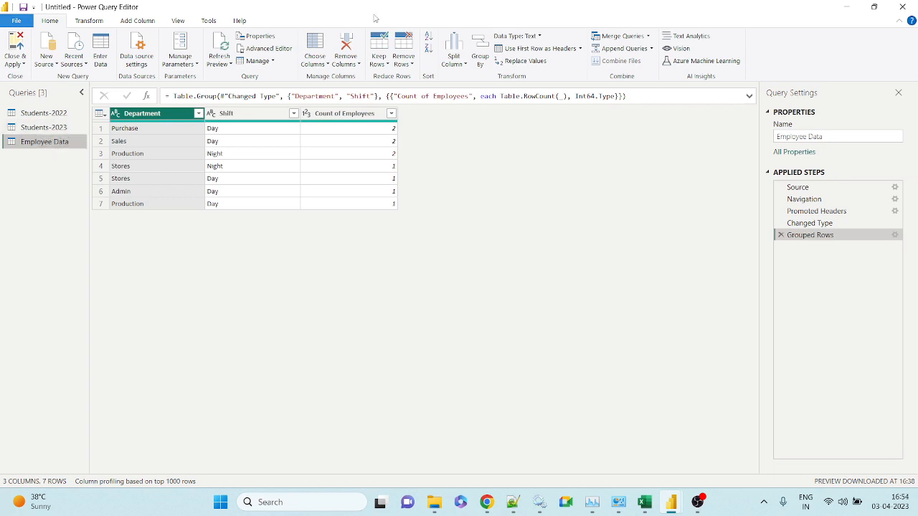
left_click(697, 502)
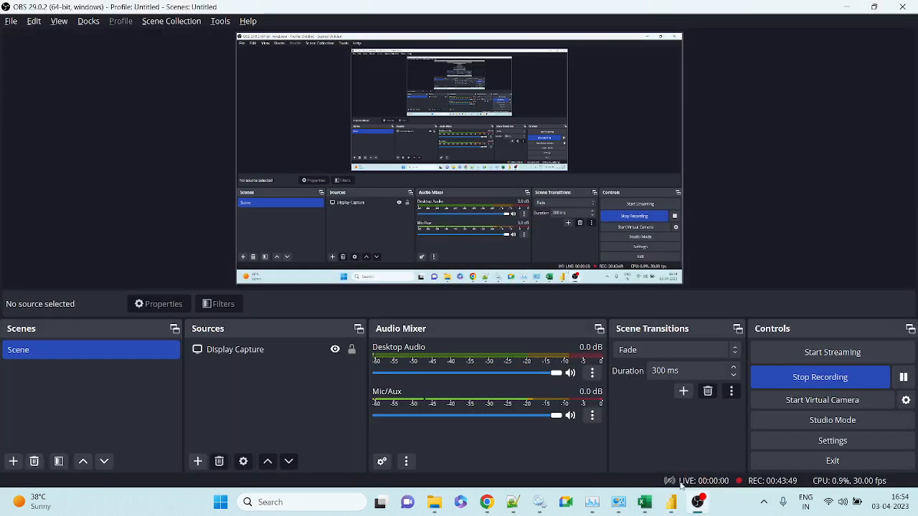